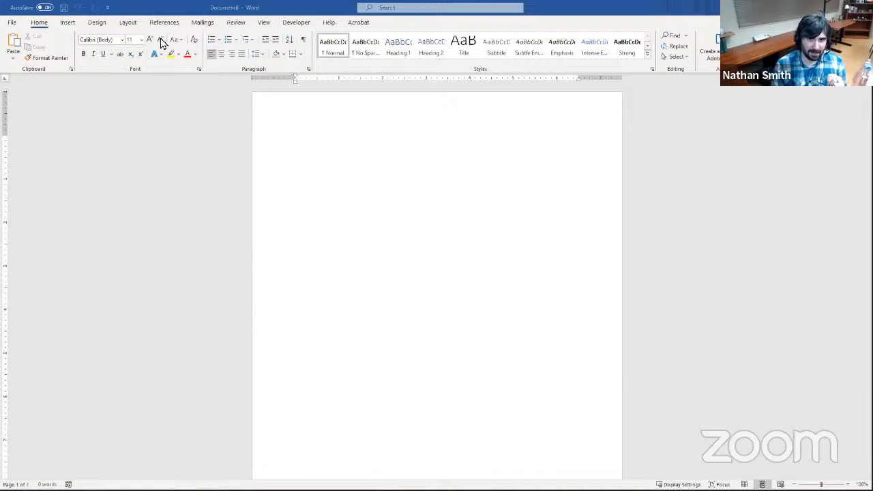
# Step: Close the current empty document and create a new blank document
pyautogui.click(283, 8)
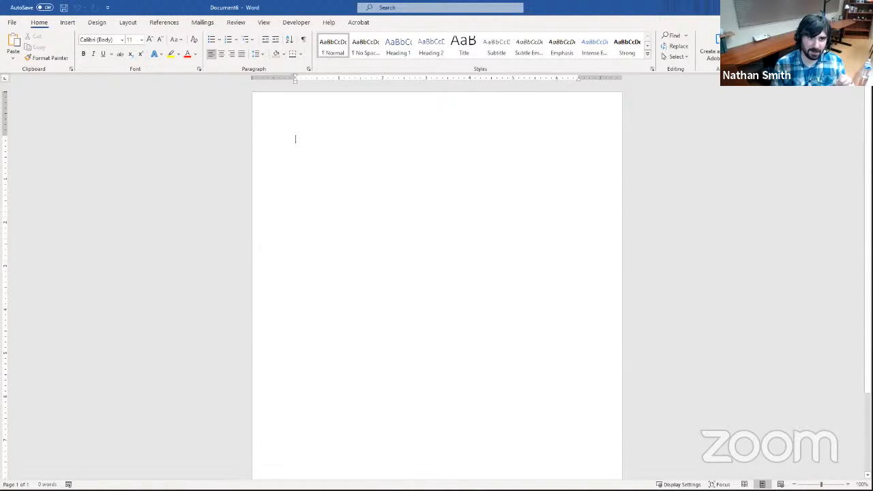
pyautogui.click(10, 24)
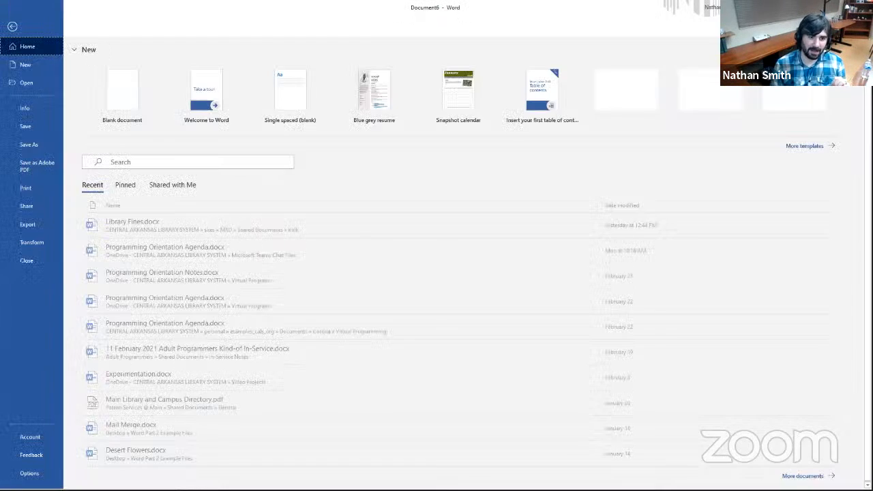
pyautogui.click(53, 269)
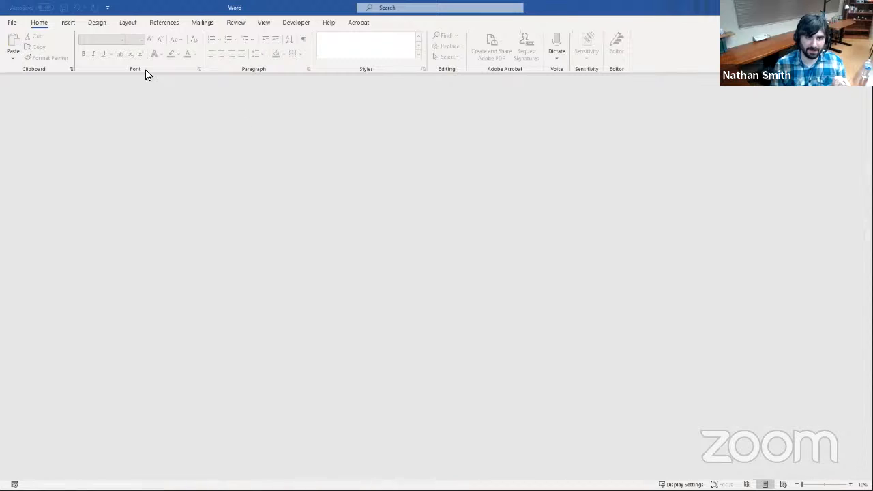
pyautogui.click(12, 23)
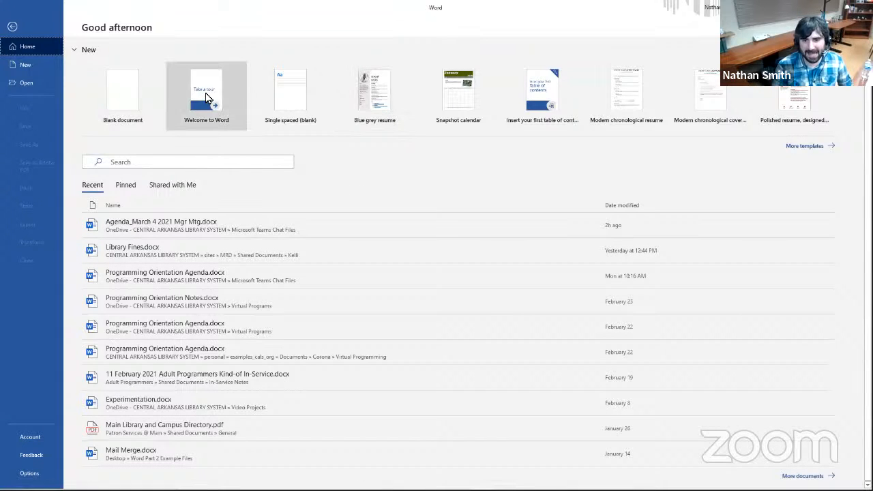
pyautogui.click(124, 94)
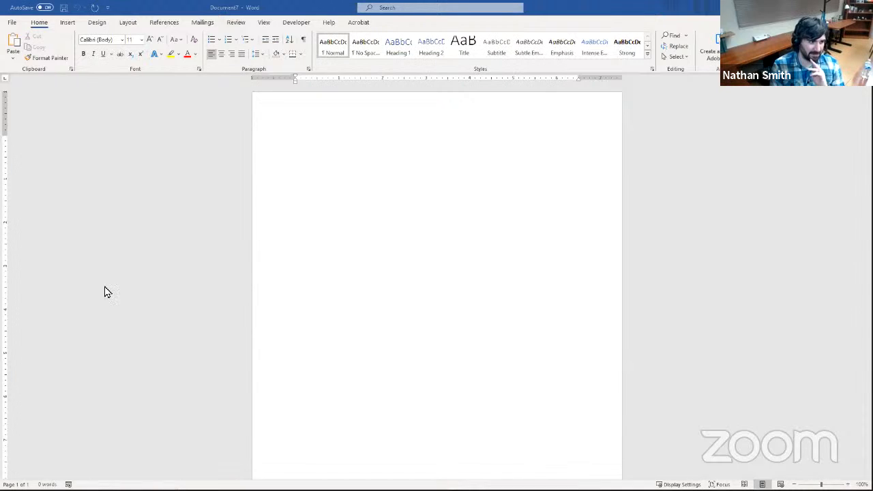
# Step: Add the Open command to the Quick Access Toolbar
pyautogui.click(194, 7)
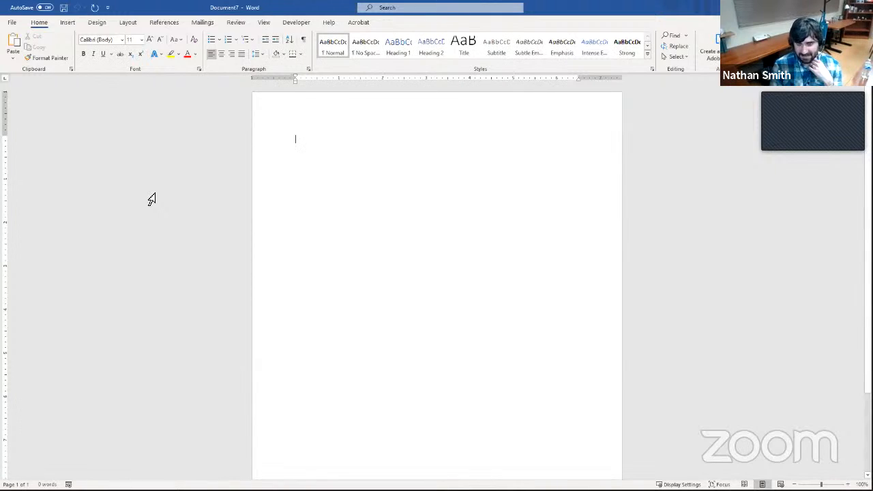
pyautogui.click(107, 8)
pyautogui.click(114, 13)
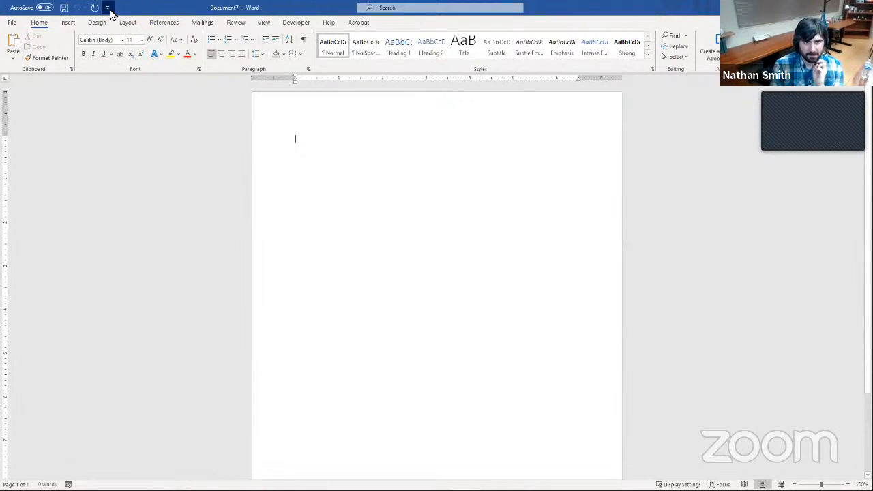
pyautogui.click(107, 8)
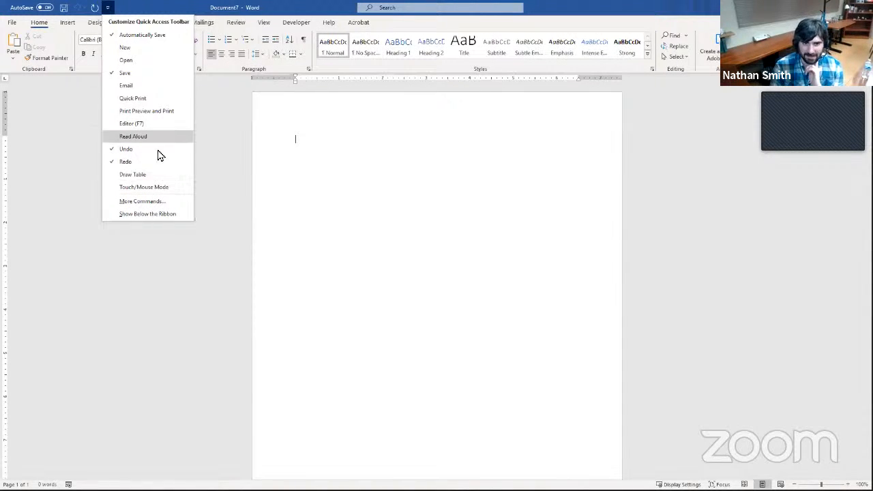
pyautogui.click(154, 63)
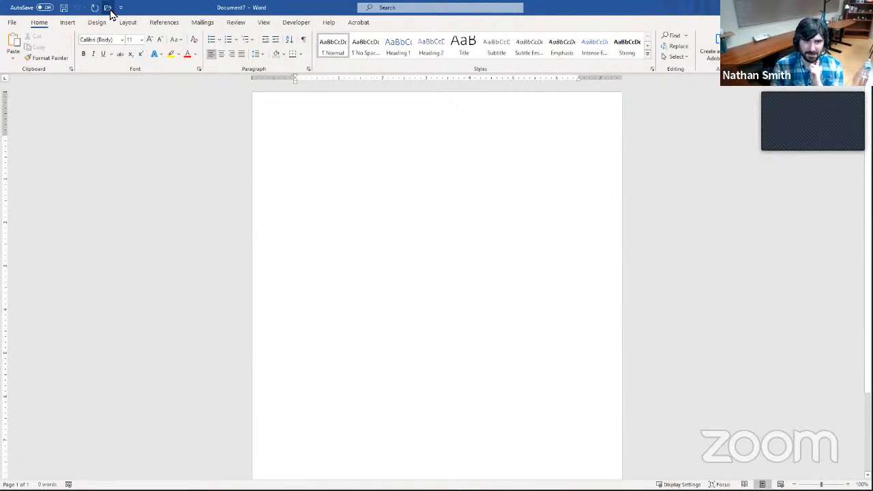
# Step: Remove the Open command from the Quick Access Toolbar and check its list of available commands
pyautogui.click(121, 7)
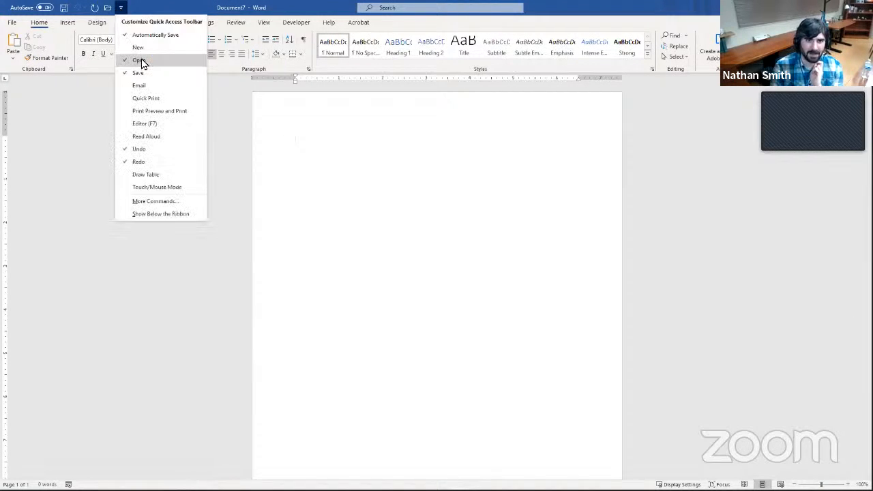
pyautogui.click(141, 61)
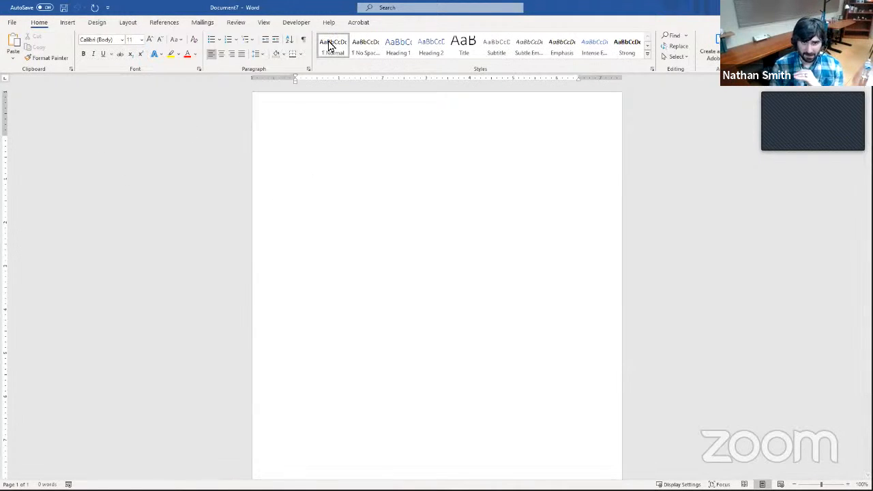
pyautogui.click(108, 8)
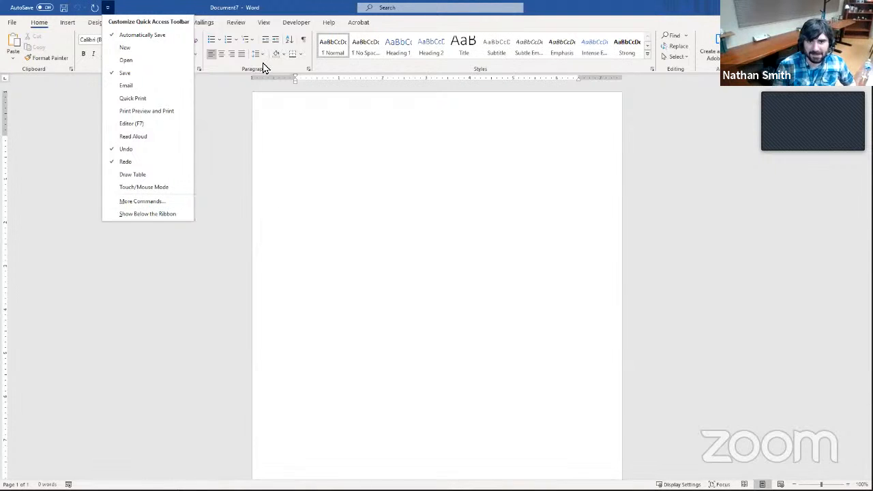
pyautogui.click(108, 8)
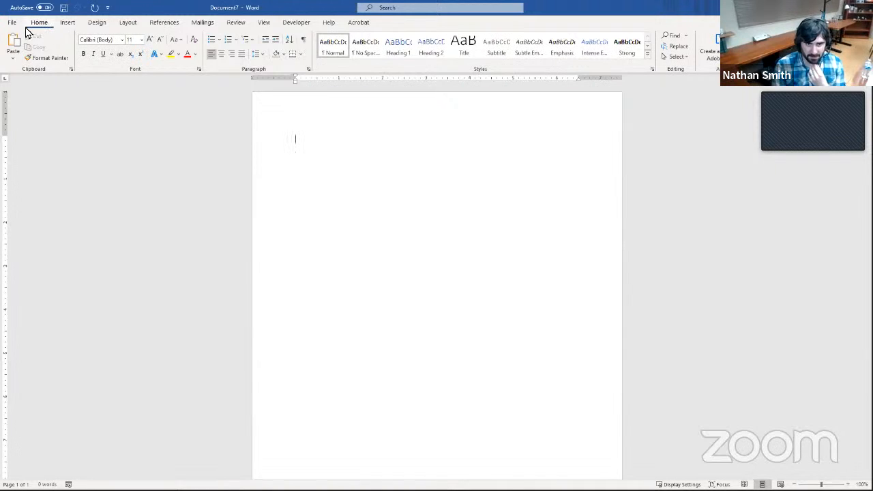
# Step: Examine the ribbon commands for Insert, Design, Layout, References, Mailings and Review in turn
pyautogui.click(68, 23)
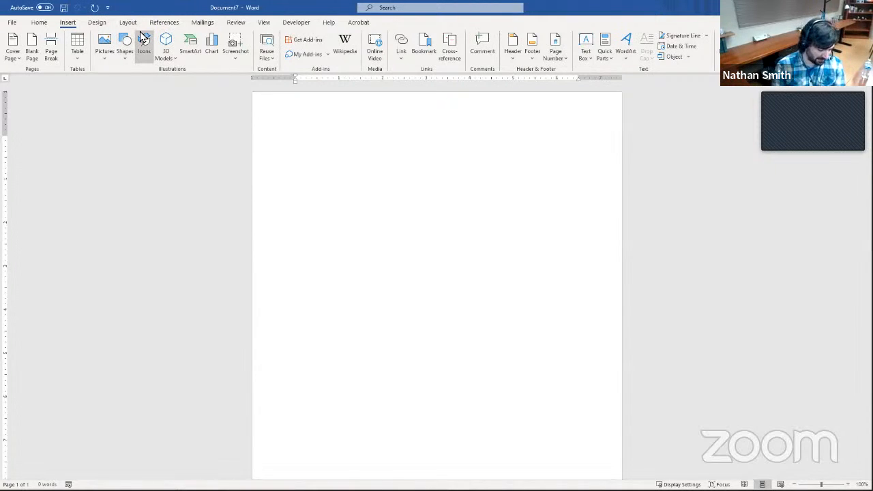
pyautogui.click(97, 24)
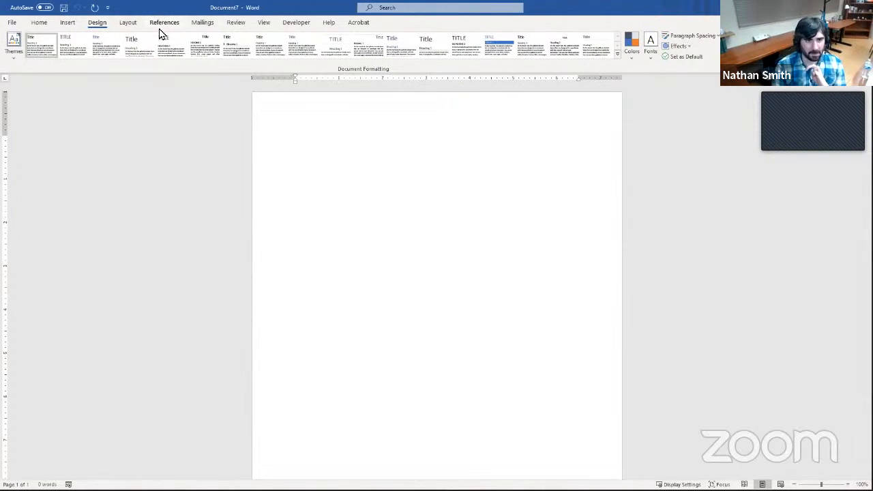
pyautogui.click(135, 24)
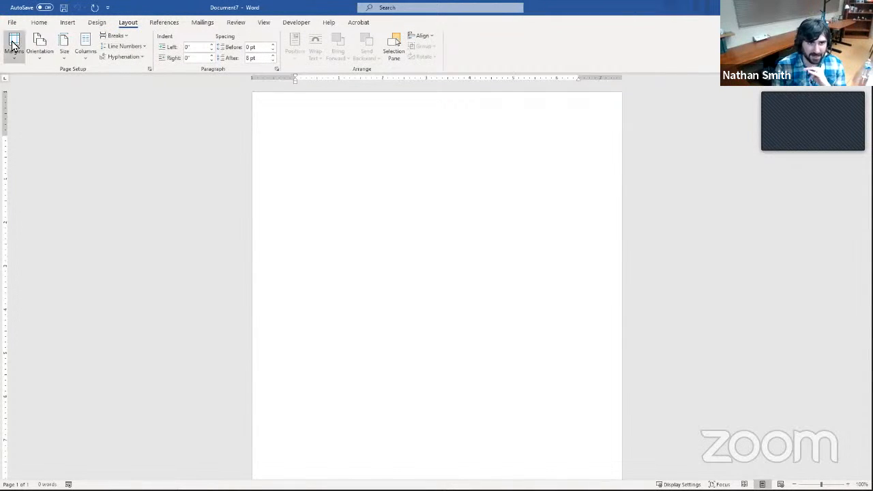
pyautogui.click(164, 23)
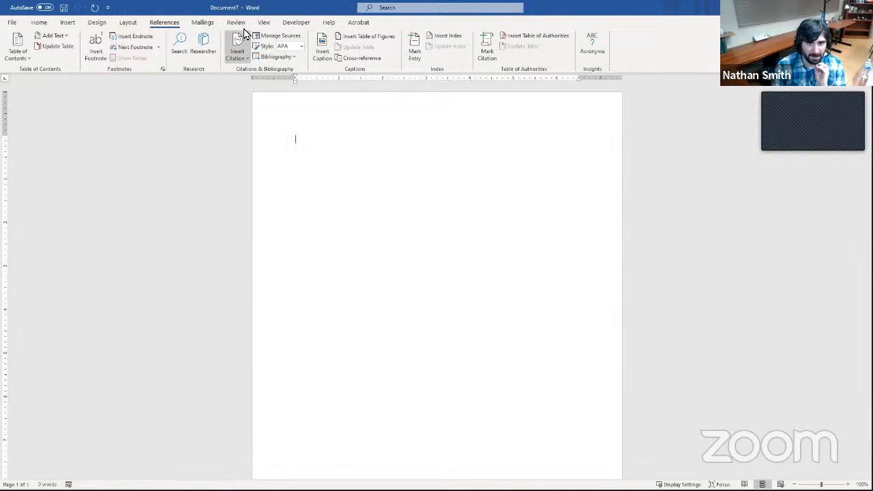
pyautogui.click(202, 22)
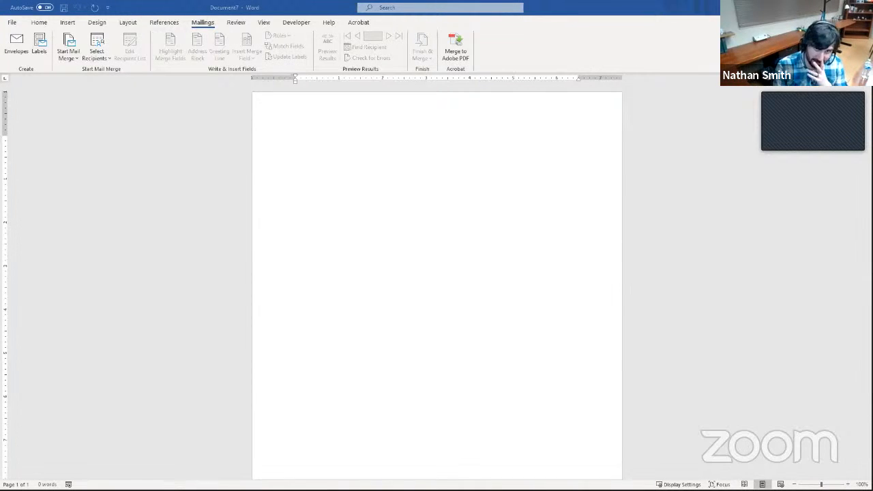
pyautogui.click(236, 24)
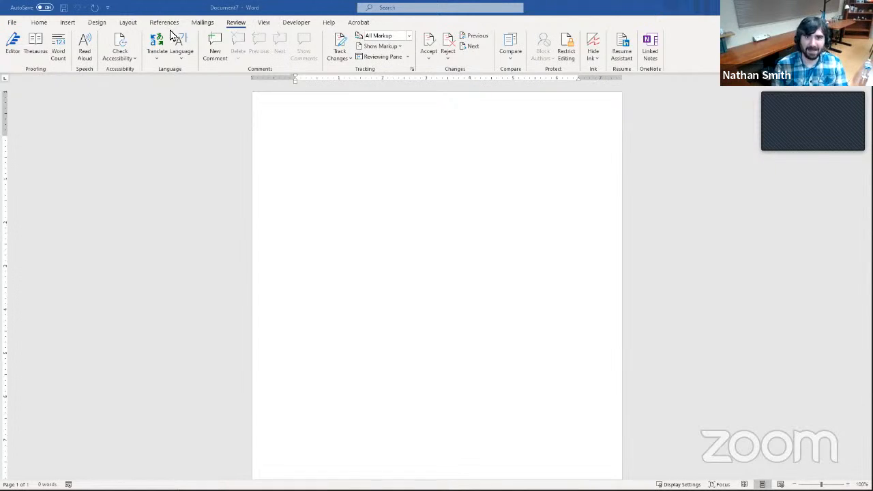
# Step: Hide the document's ruler and show it again
pyautogui.click(269, 26)
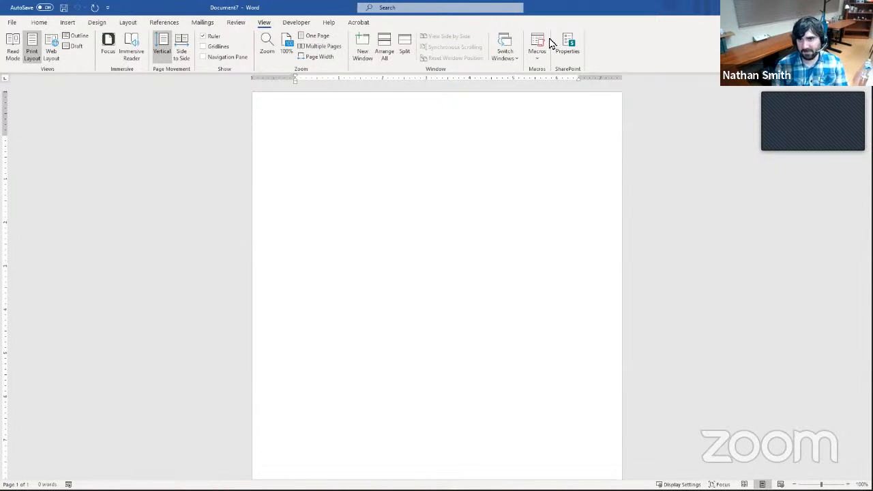
pyautogui.click(202, 37)
pyautogui.click(203, 38)
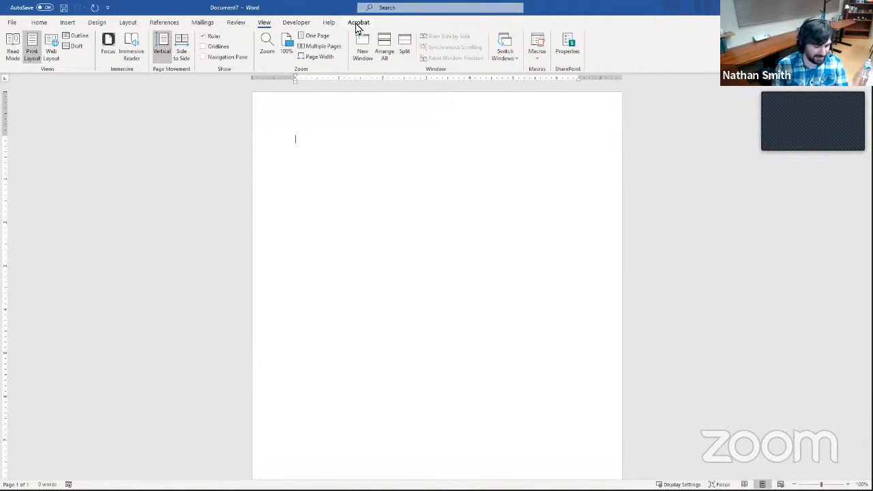
# Step: Examine the ribbon commands for Developer, Help and Acrobat
pyautogui.click(290, 26)
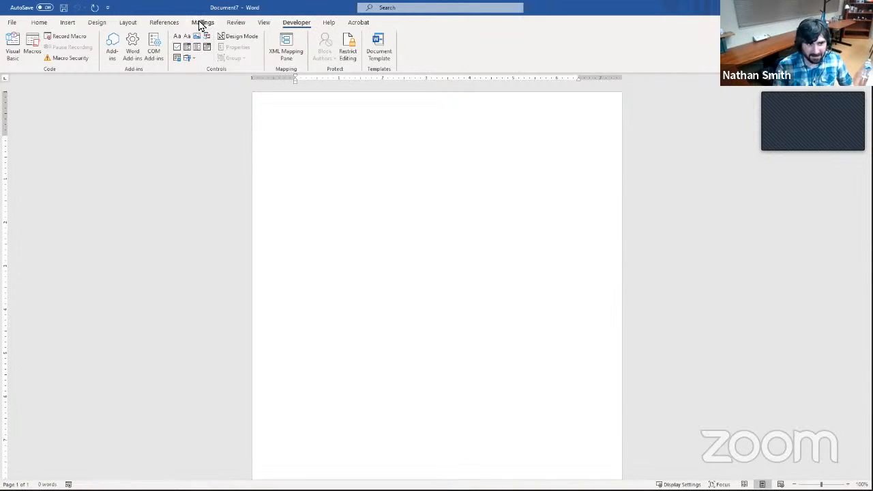
pyautogui.click(329, 22)
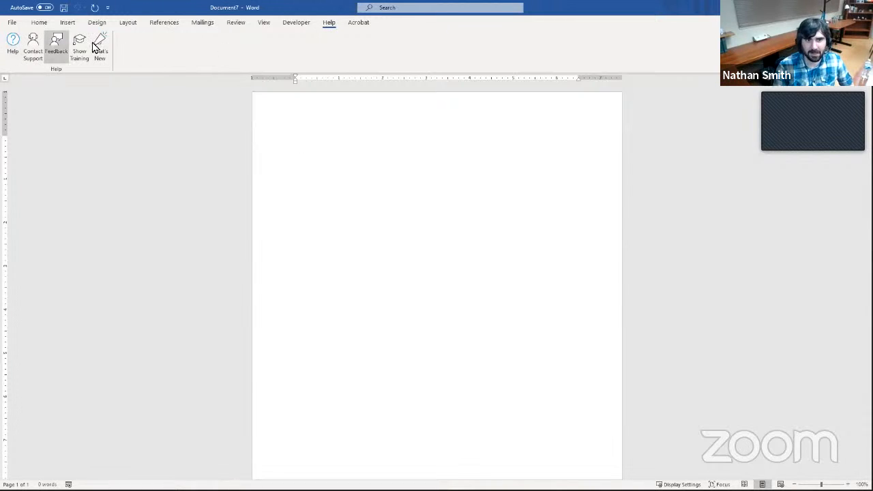
pyautogui.click(359, 24)
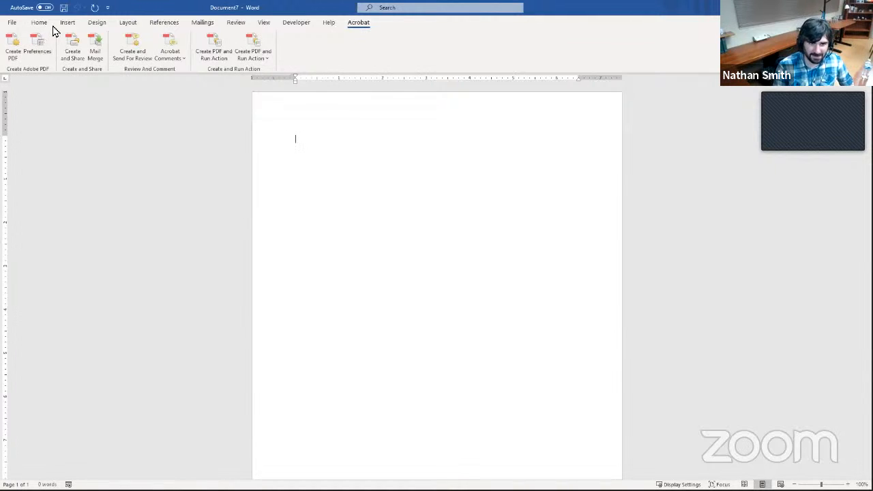
# Step: Review the document's print settings, sharing choices and export choices, including Create PDF/XPS Document
pyautogui.click(12, 24)
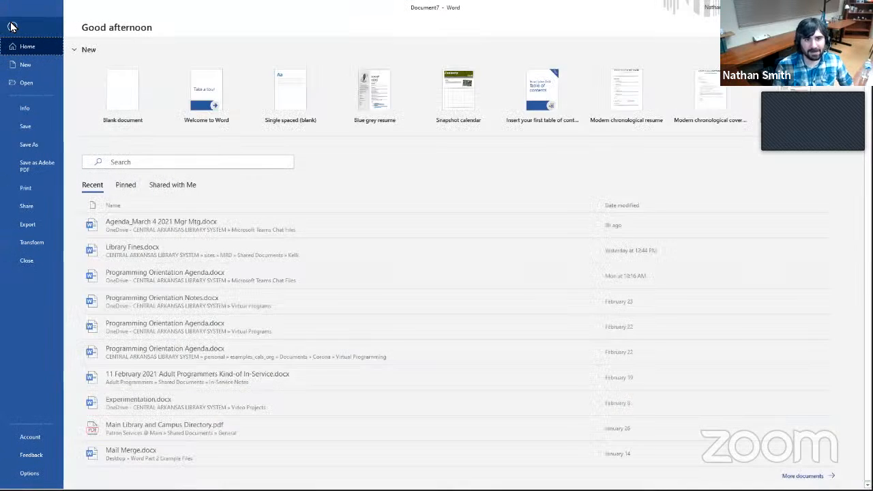
pyautogui.click(12, 27)
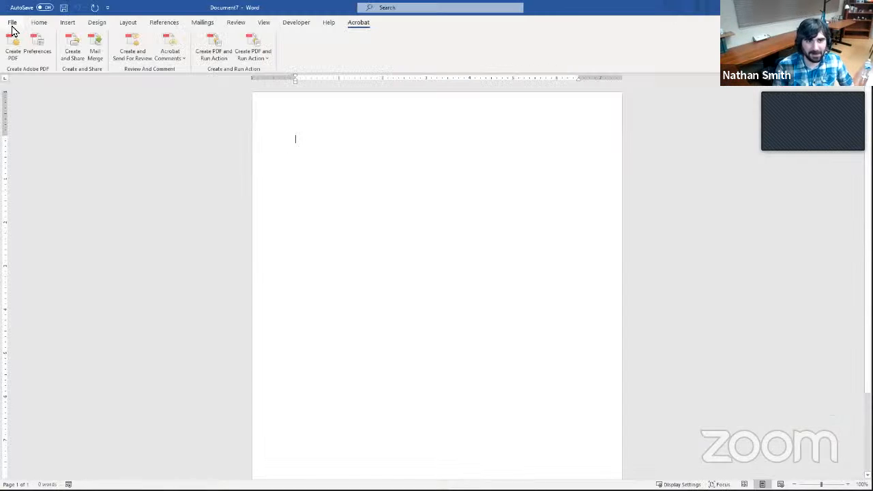
pyautogui.click(12, 24)
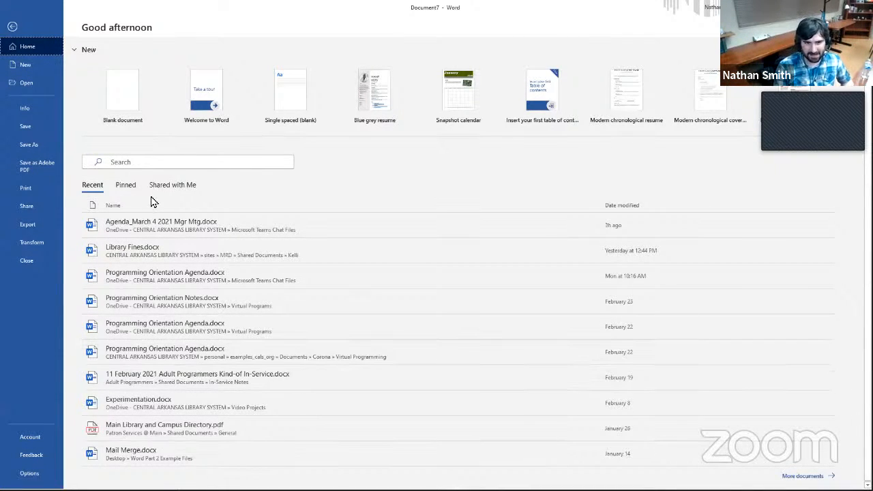
pyautogui.click(25, 190)
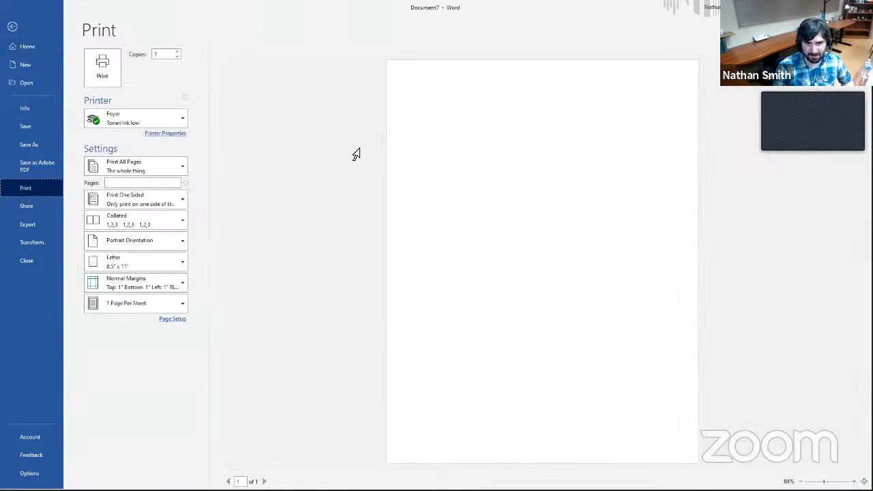
pyautogui.click(38, 207)
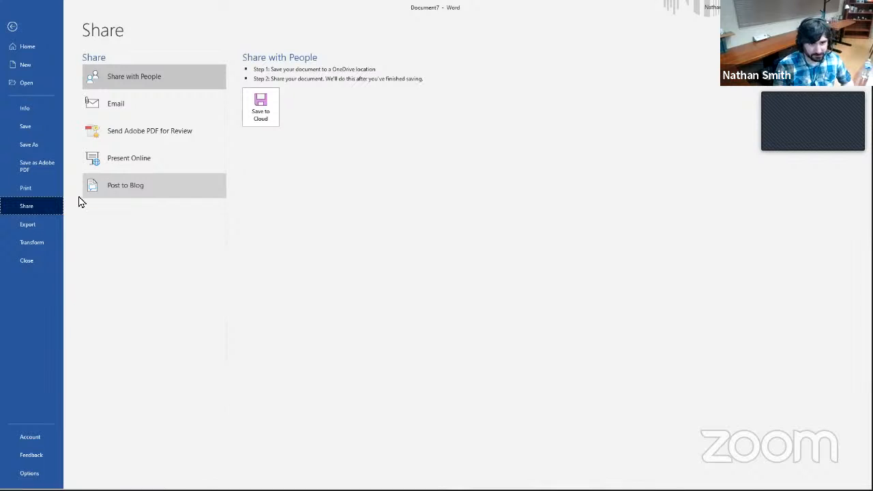
pyautogui.click(35, 223)
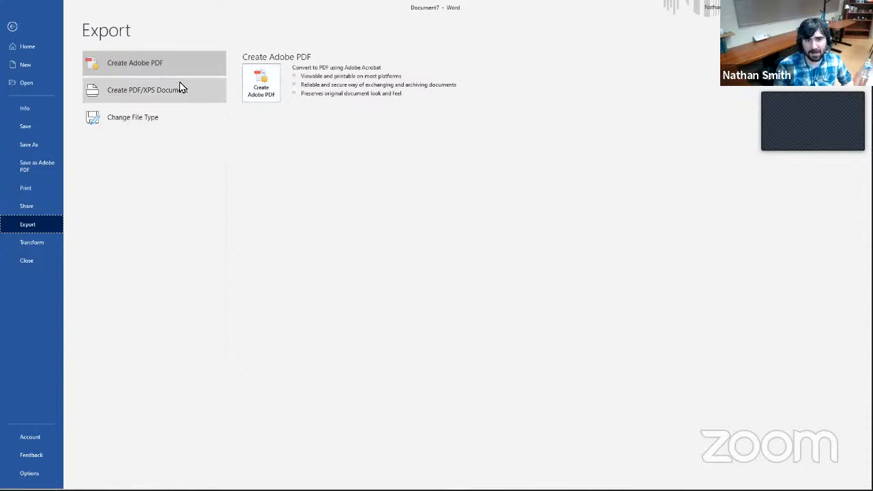
pyautogui.click(113, 87)
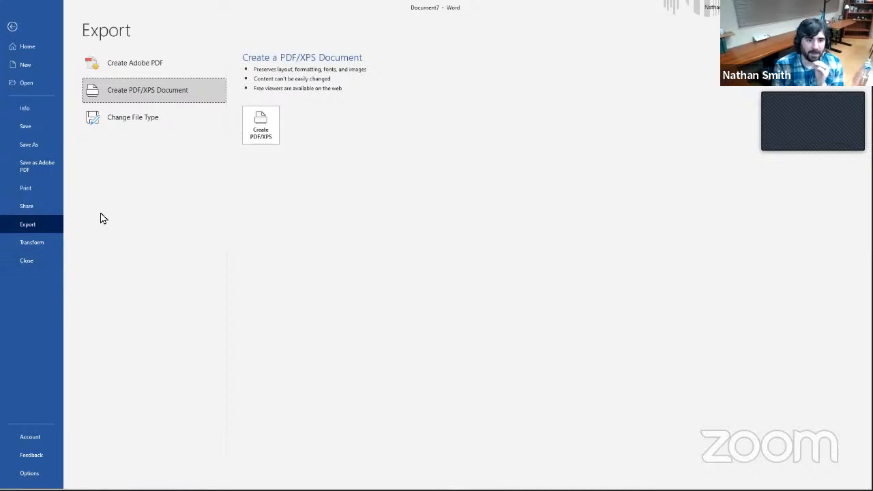
# Step: View the Transform to Web Page styles, close them, and return to the document with the Home commands shown
pyautogui.click(59, 241)
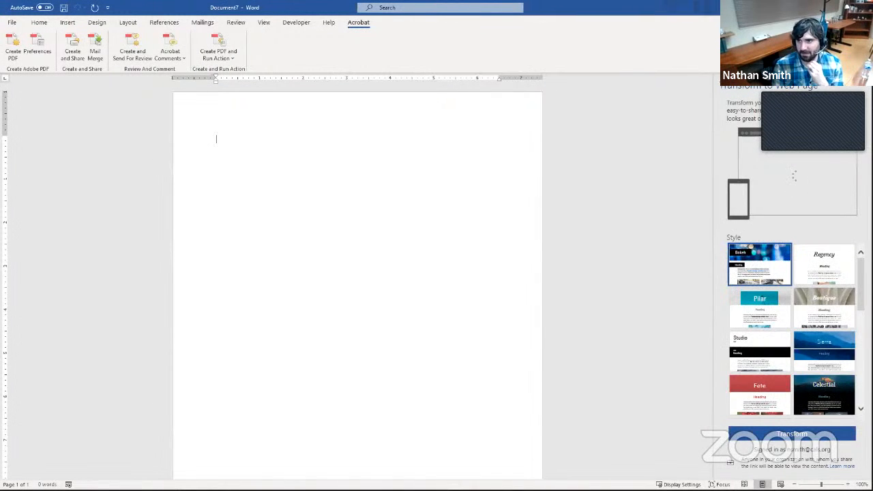
pyautogui.click(859, 82)
pyautogui.click(11, 23)
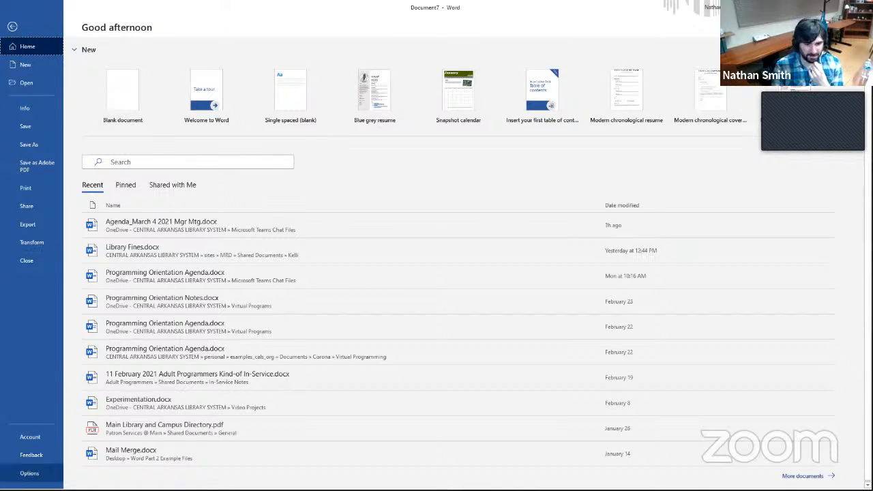
pyautogui.click(8, 30)
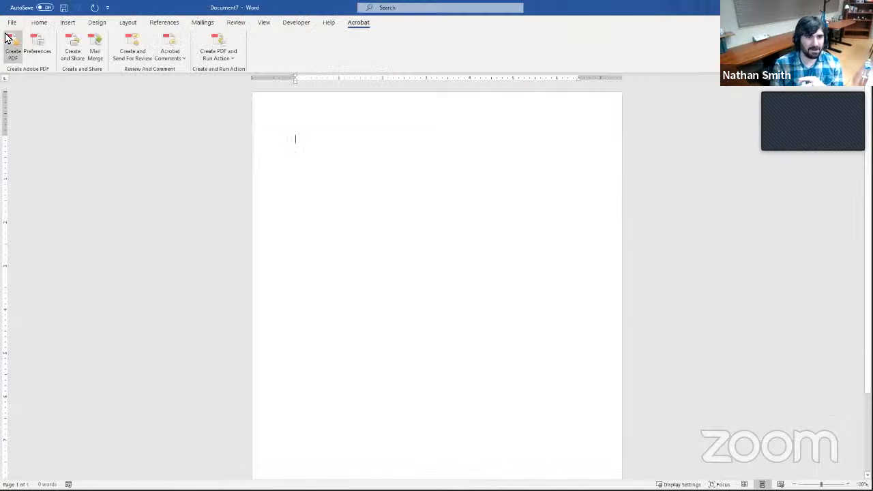
pyautogui.click(41, 23)
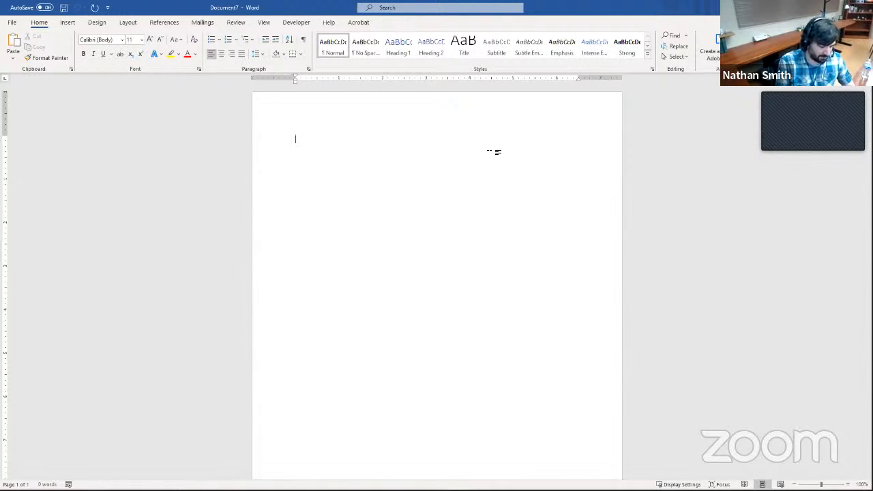
# Step: Start the document's body text with "It was a dark and stormy night. Well, it wasn't that dark."
pyautogui.write('It wa')
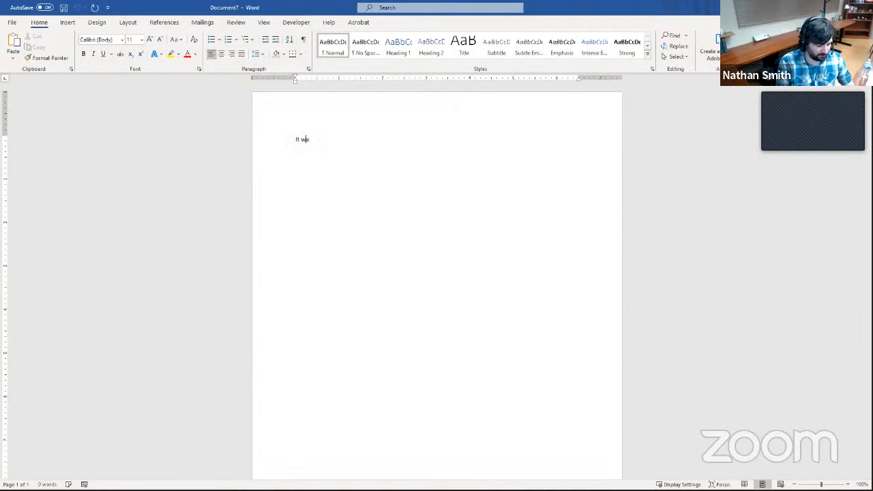
pyautogui.write('s a dark and sto')
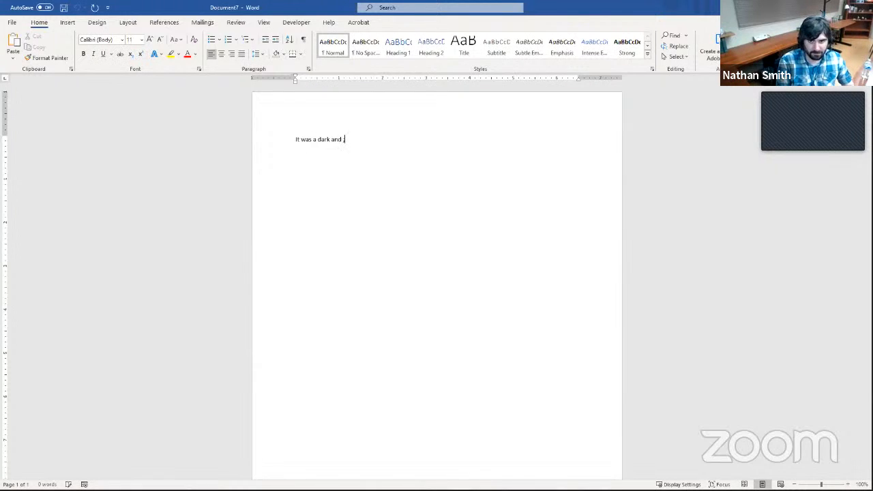
pyautogui.write('rmy ')
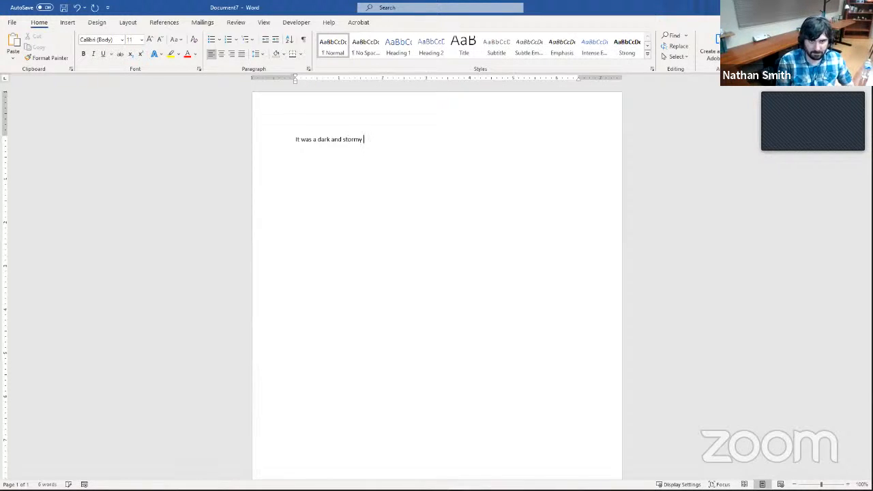
pyautogui.write('night. ')
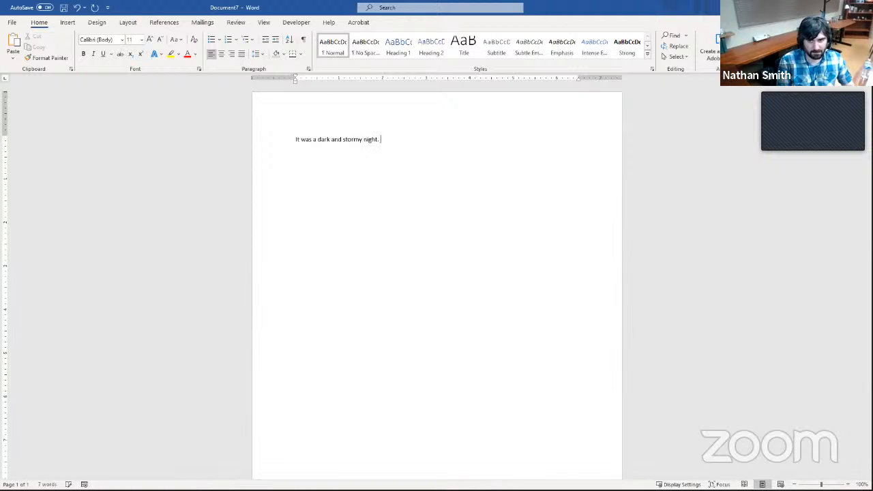
pyautogui.write("Well, it wasn't th")
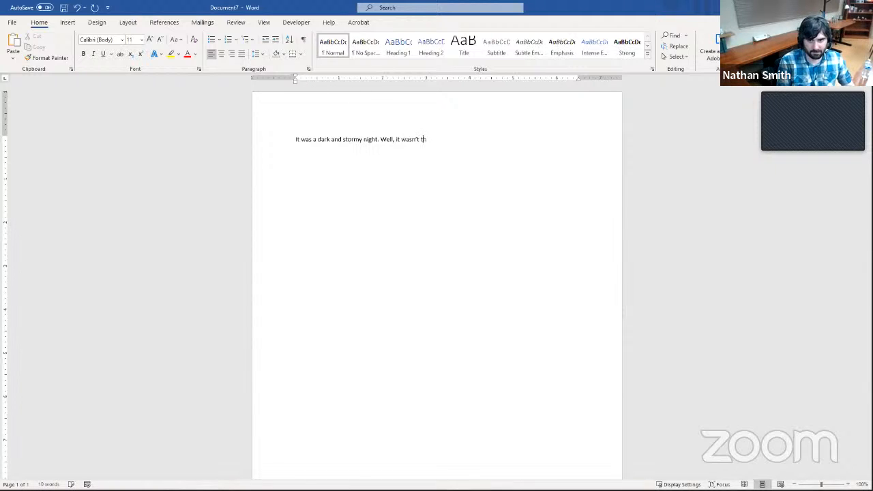
pyautogui.write('at dark. ')
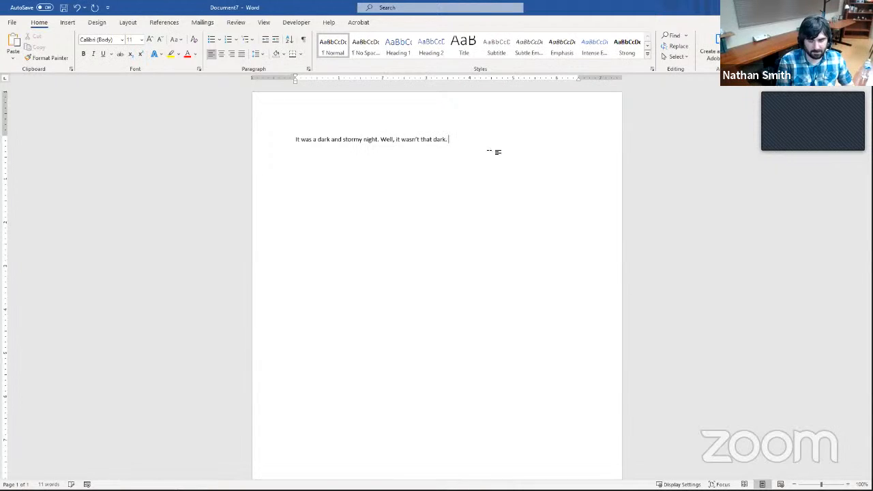
# Step: Continue the paragraph with "It was noon, after all. Which, come to think of it, means it wasn't night, either."
pyautogui.write('It was noon, ar')
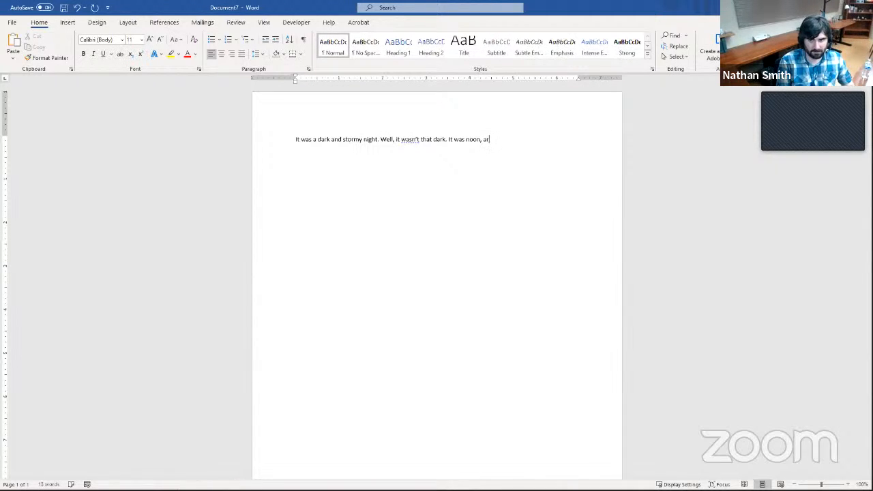
pyautogui.press('BackSpace')
pyautogui.write('fter all')
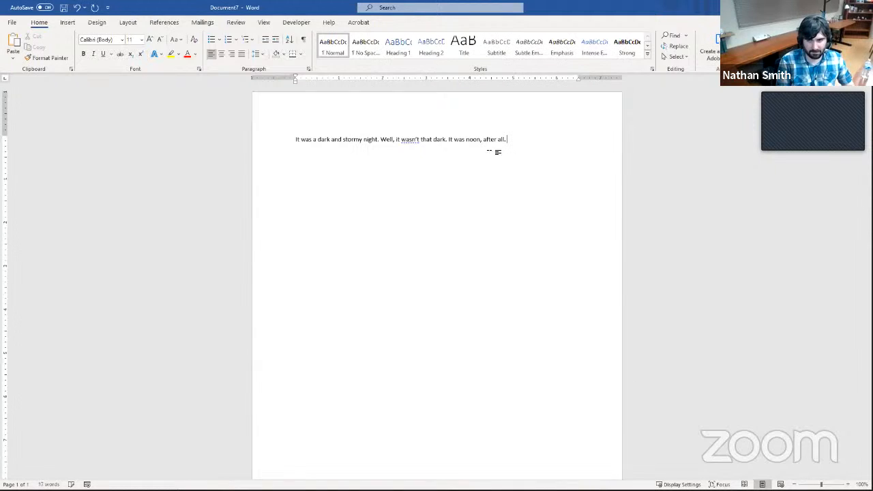
pyautogui.write('. Which,')
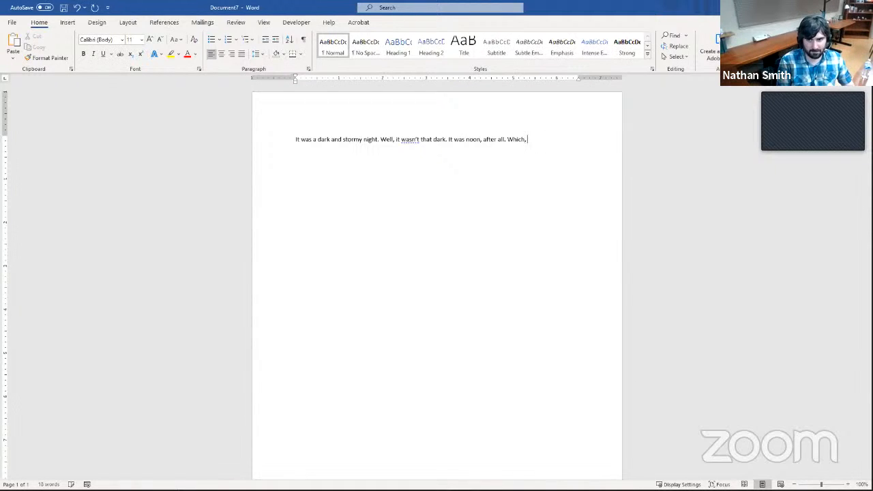
pyautogui.write(' come to think of it,')
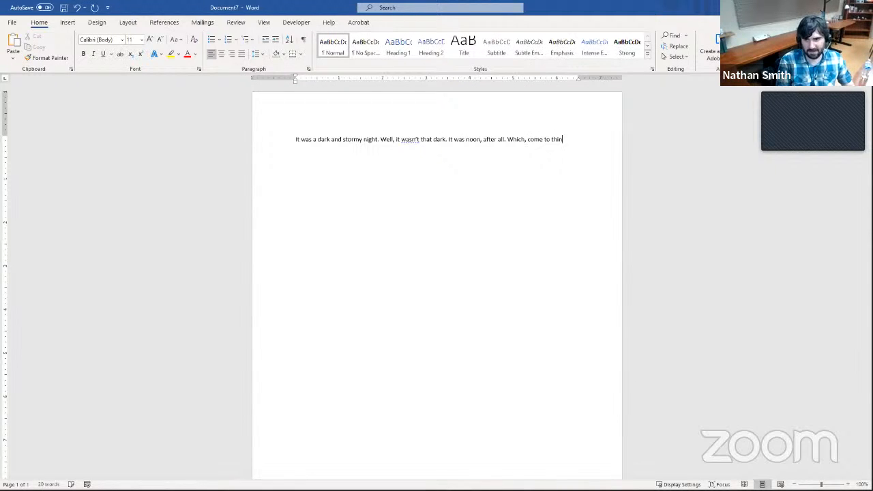
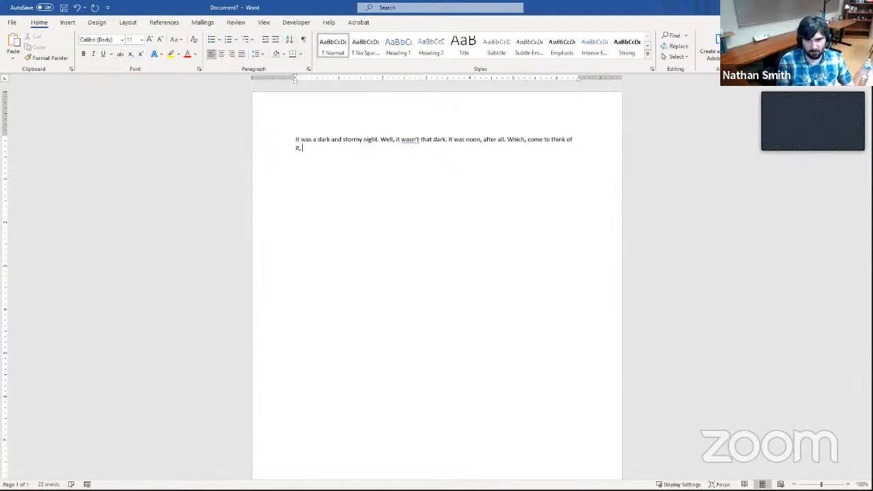
pyautogui.write(' mea')
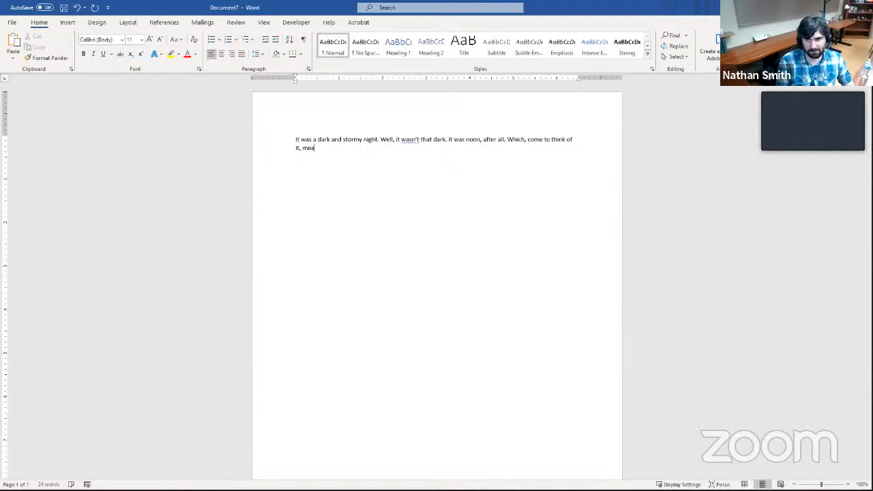
pyautogui.write("ns it wasn't nig")
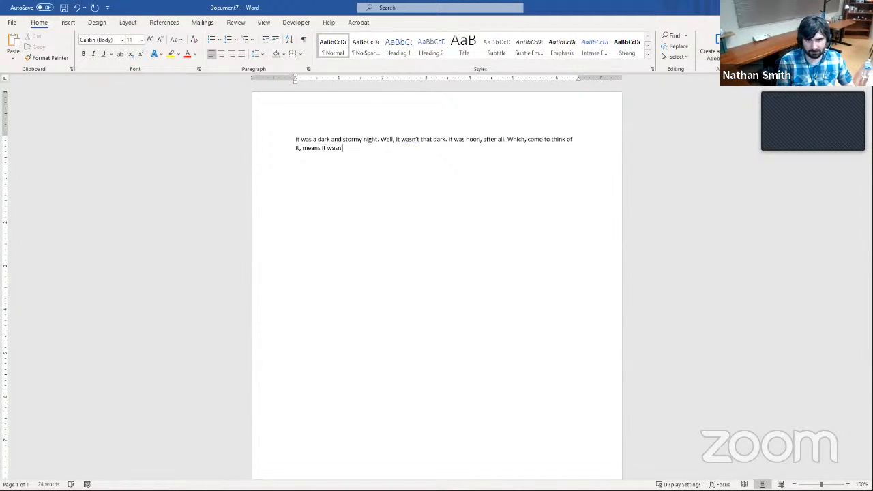
pyautogui.write('ht, ')
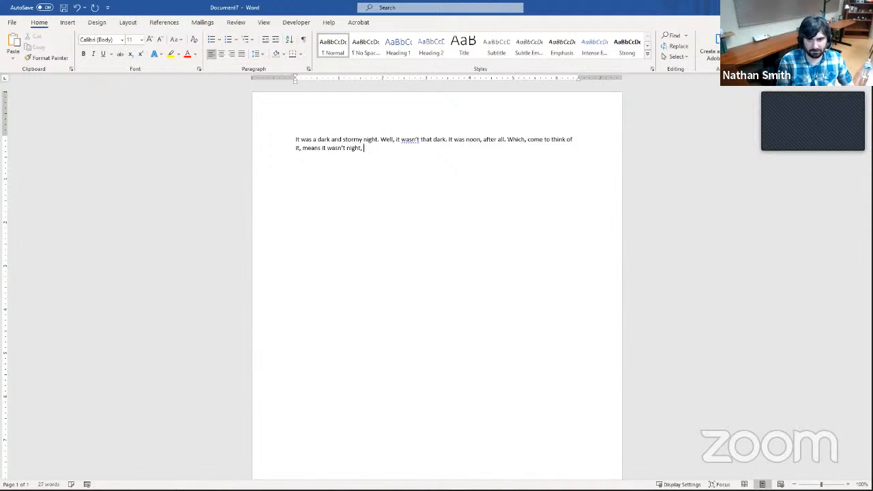
pyautogui.write('either. ')
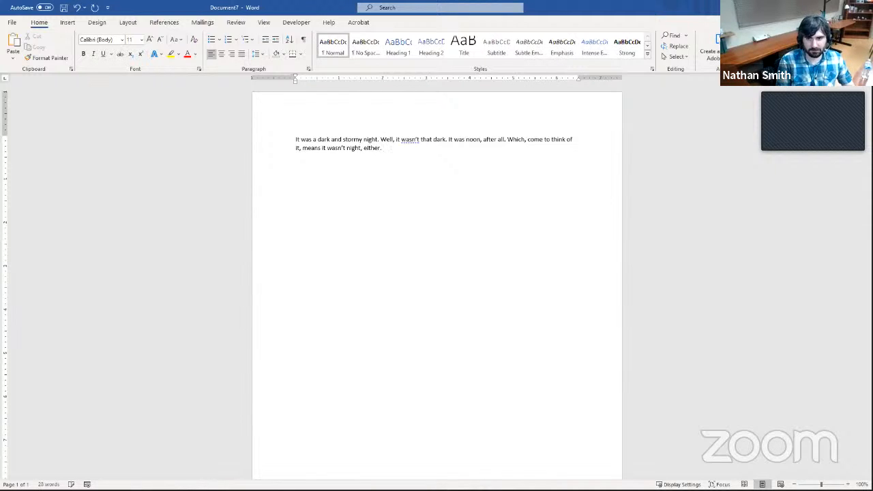
# Step: Add to the same paragraph "It was a beautiful, sunny day; not a cloud was in the sky"
pyautogui.write('It was')
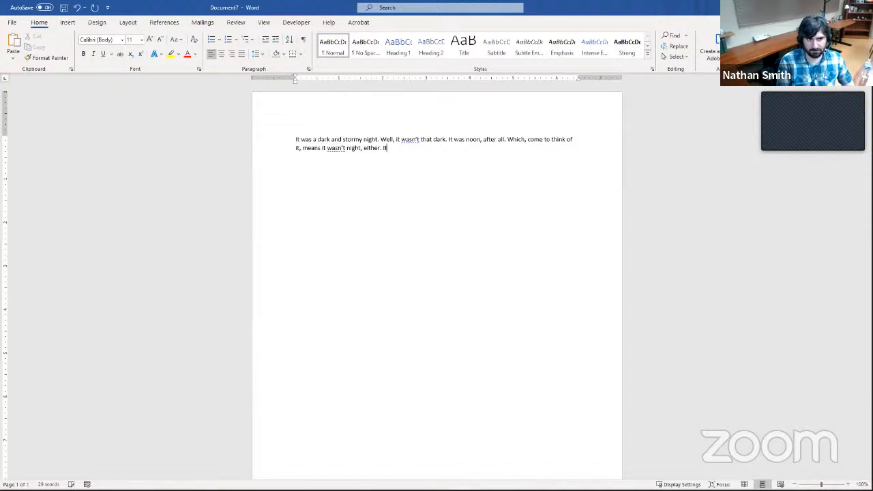
pyautogui.write(' a ')
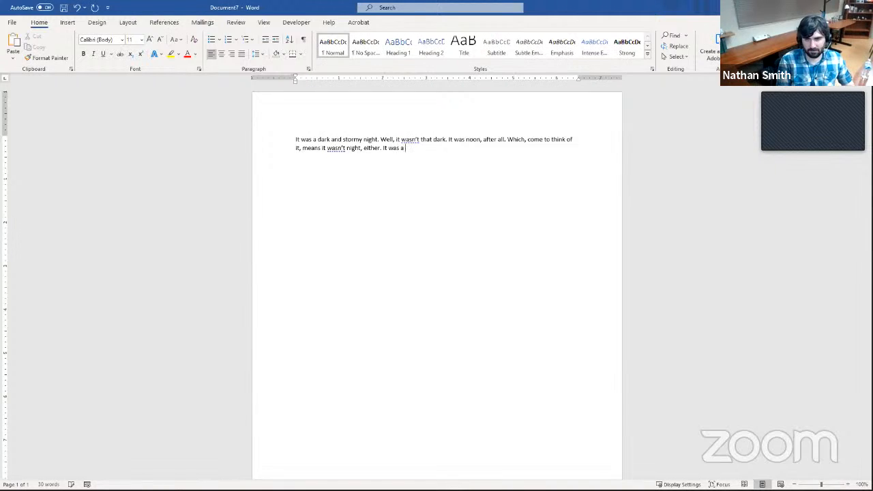
pyautogui.write('beauti')
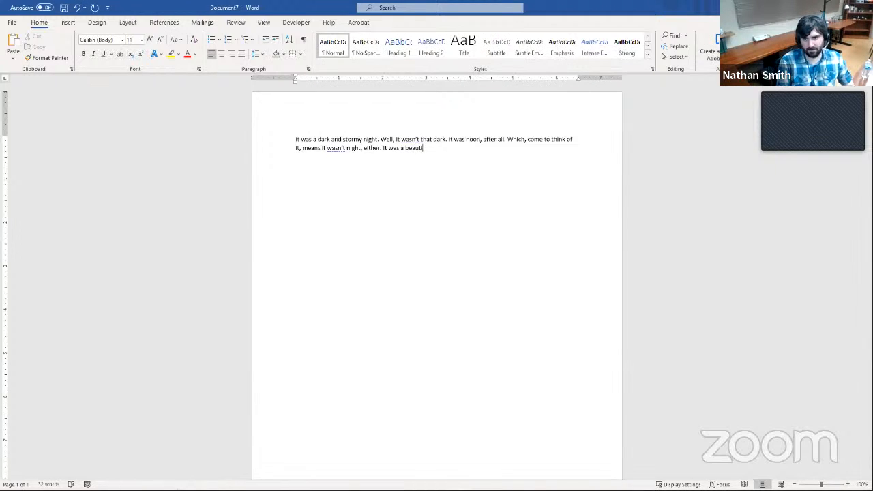
pyautogui.write('ful, sunny')
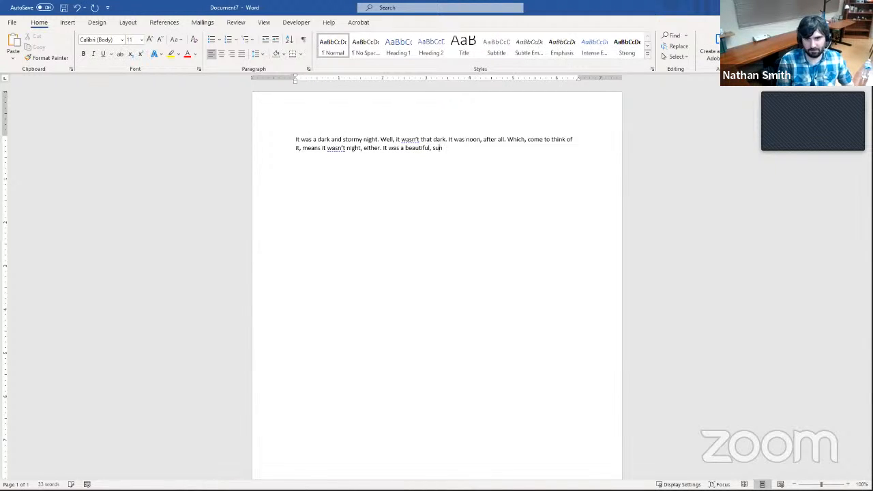
pyautogui.write(' day')
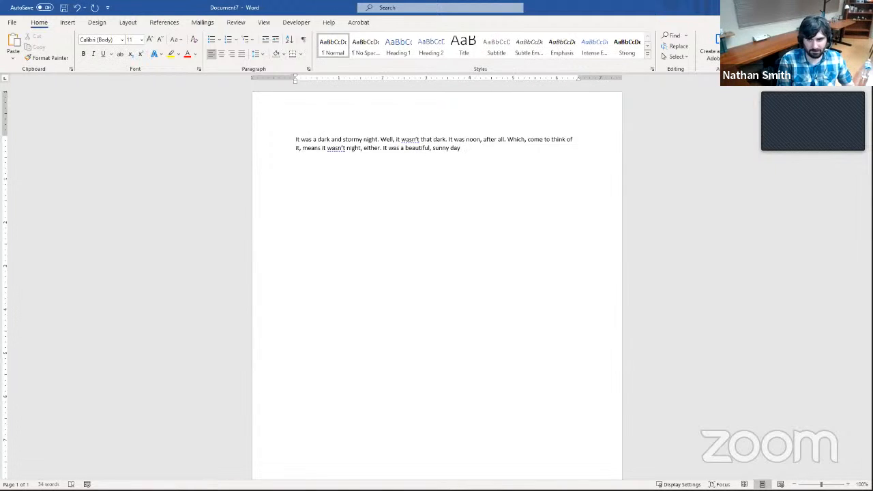
pyautogui.write('; not a cloud was')
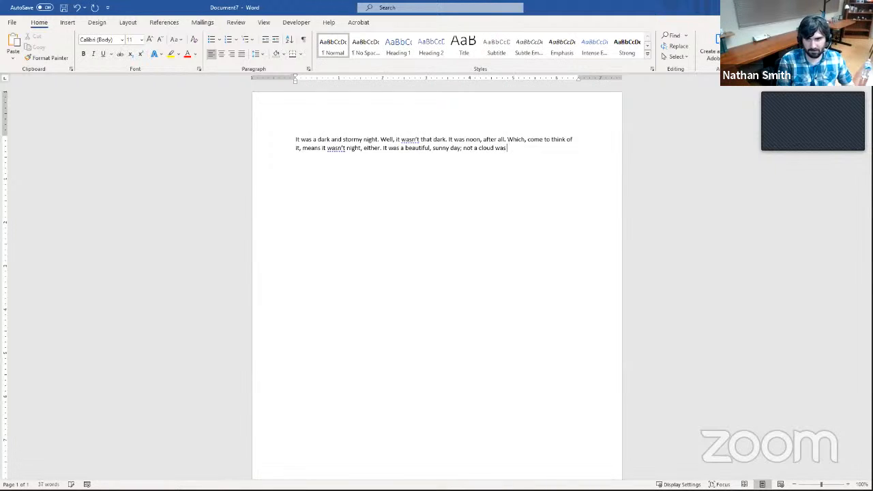
pyautogui.write(' in the sky@')
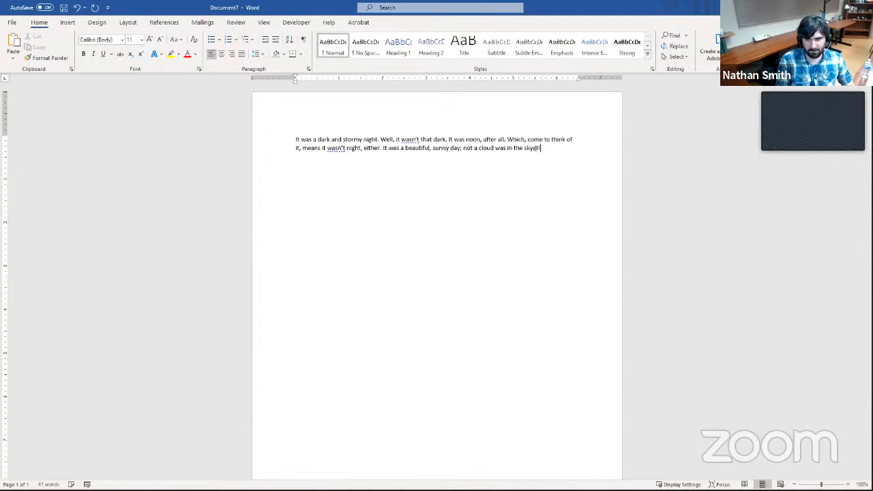
pyautogui.press('BackSpace')
# Step: End the sentence with an exclamation mark and add "So... I guess it wasn't stormy, either."
pyautogui.write('! So')
pyautogui.write('..')
pyautogui.write('I')
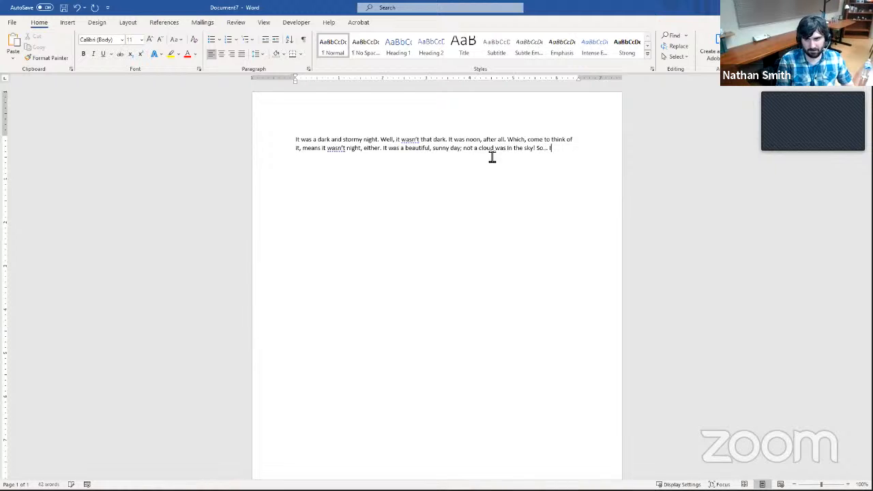
pyautogui.write(' guess it wasn’t stormy')
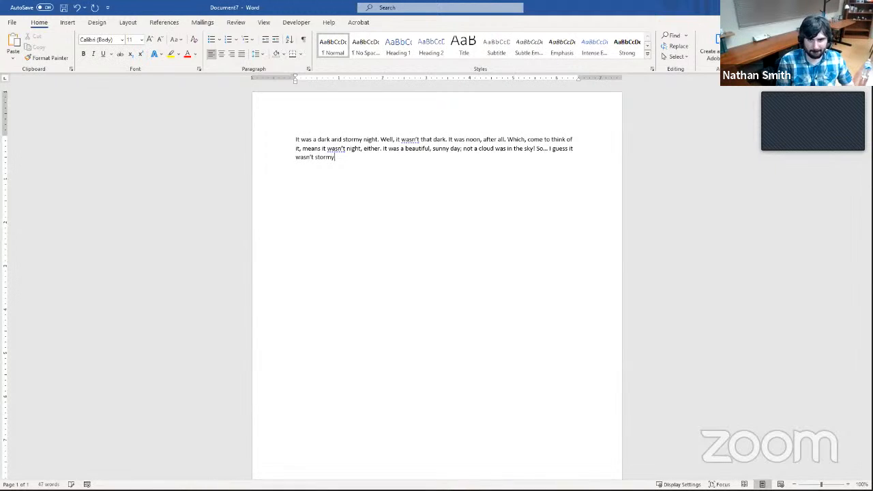
pyautogui.write(', either. ')
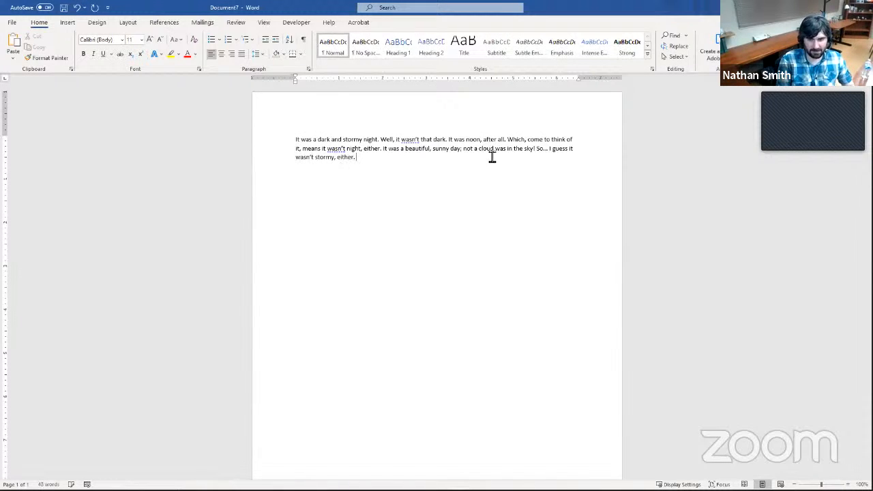
# Step: Finish the paragraph with "Maybe I just felt a little funny. But that's okay."
pyautogui.write('Mayb')
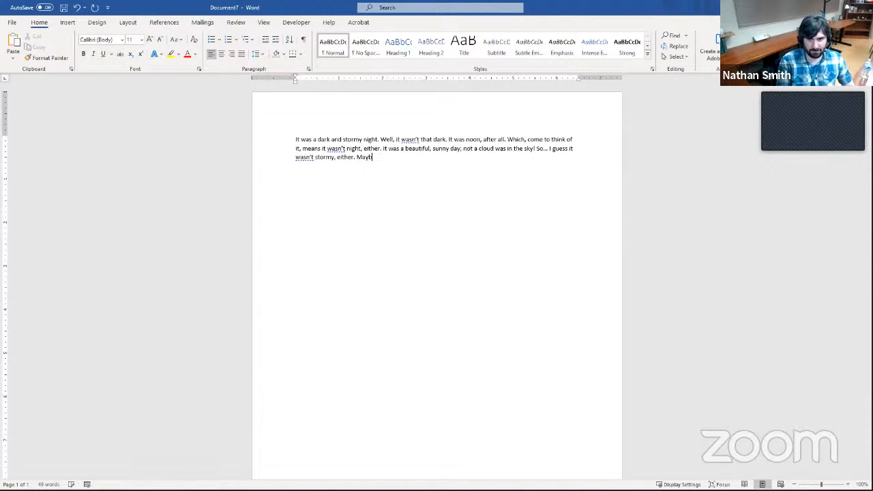
pyautogui.write('e I just ')
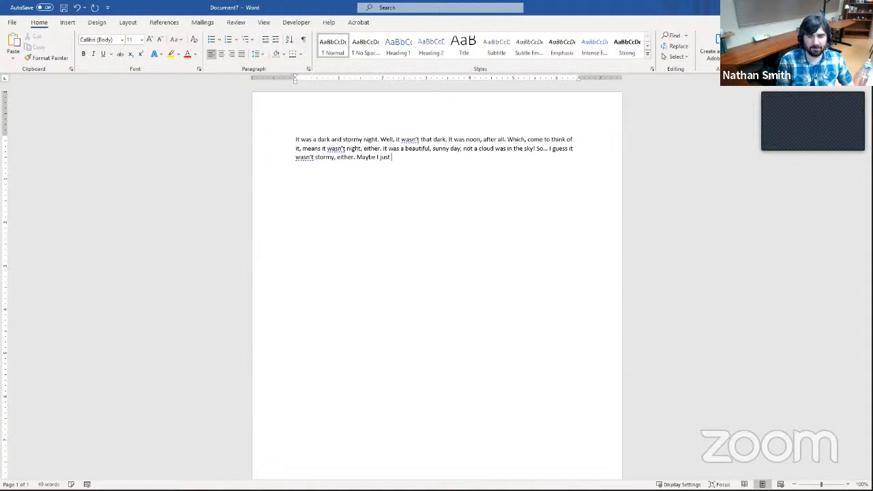
pyautogui.write('felt a little')
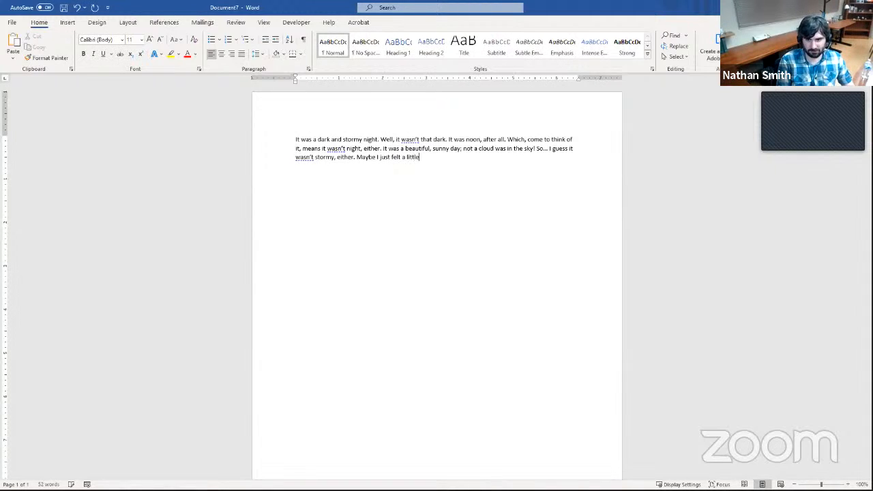
pyautogui.write(' funny. ')
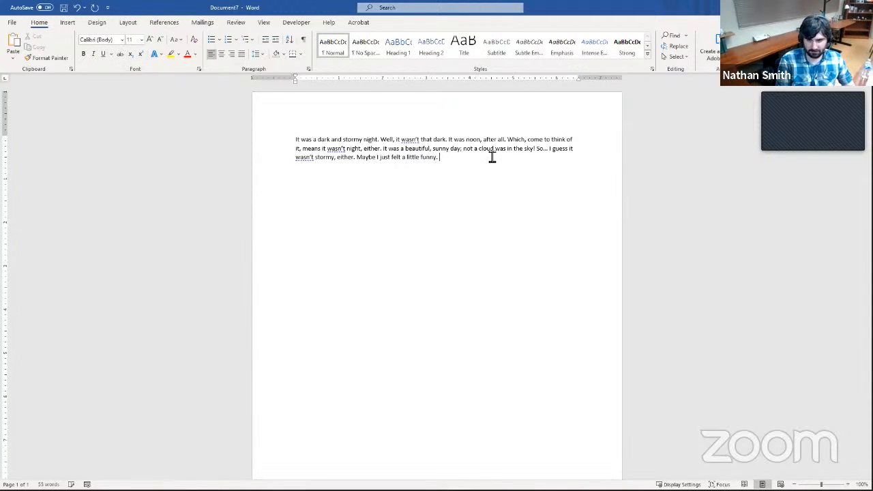
pyautogui.write('But')
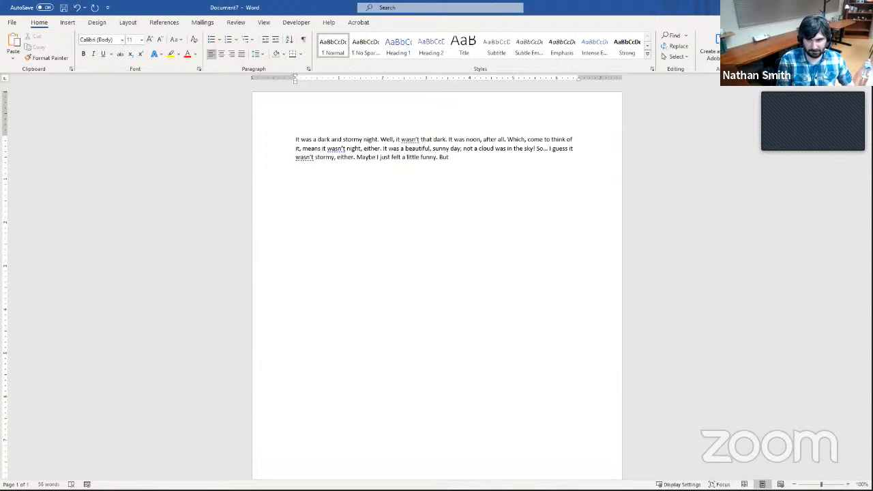
pyautogui.write(" that's okay.")
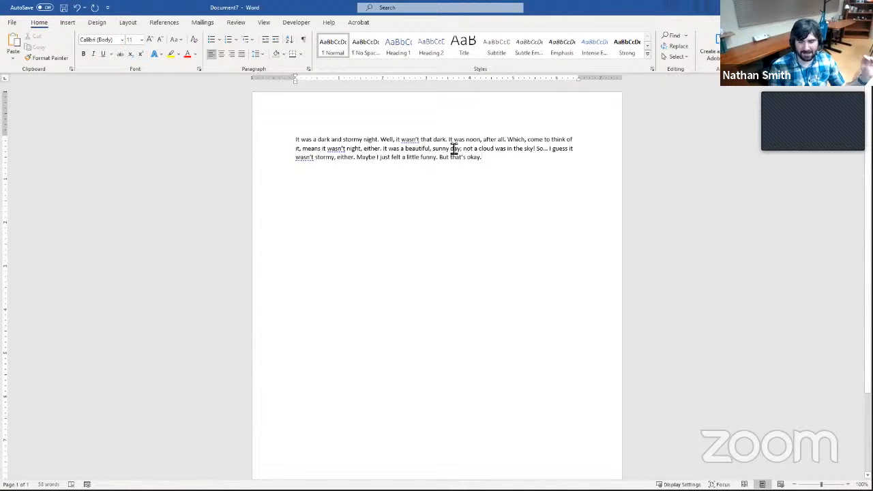
# Step: Start a second paragraph after "But that's okay." with the text "This is a new paragraph"
pyautogui.doubleClick(410, 141)
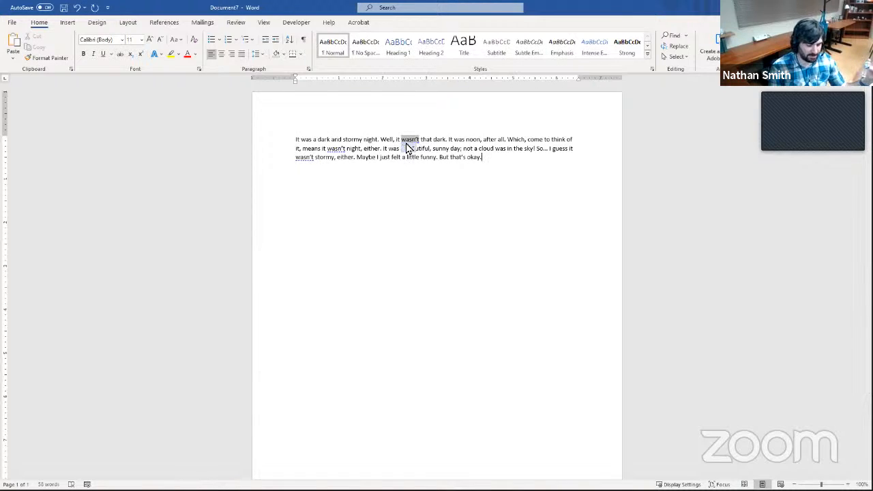
pyautogui.click(478, 158)
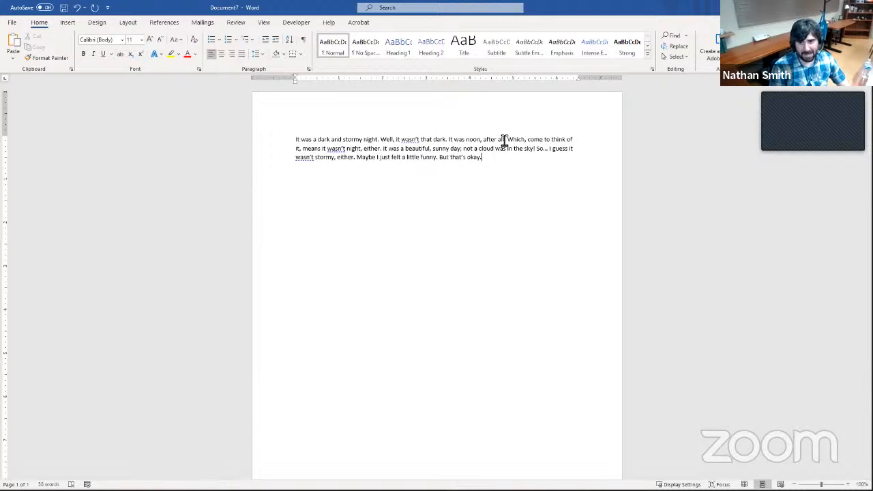
pyautogui.press('Return')
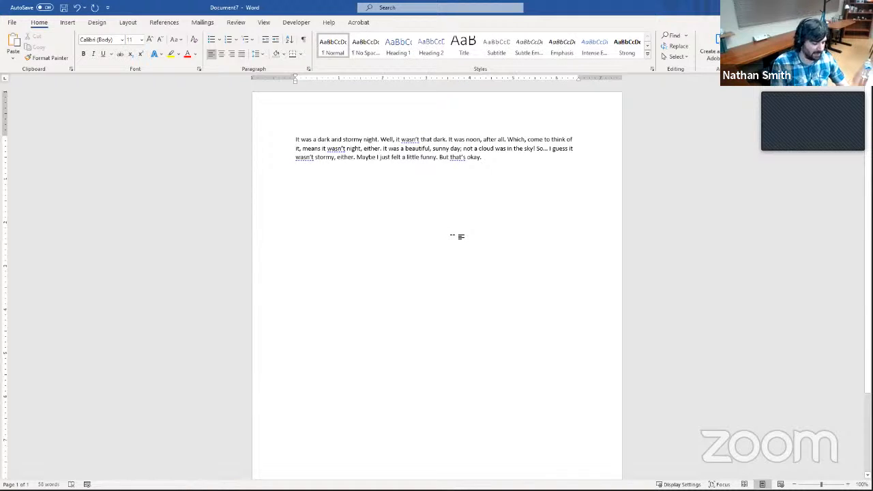
pyautogui.write('This is a new paragraph')
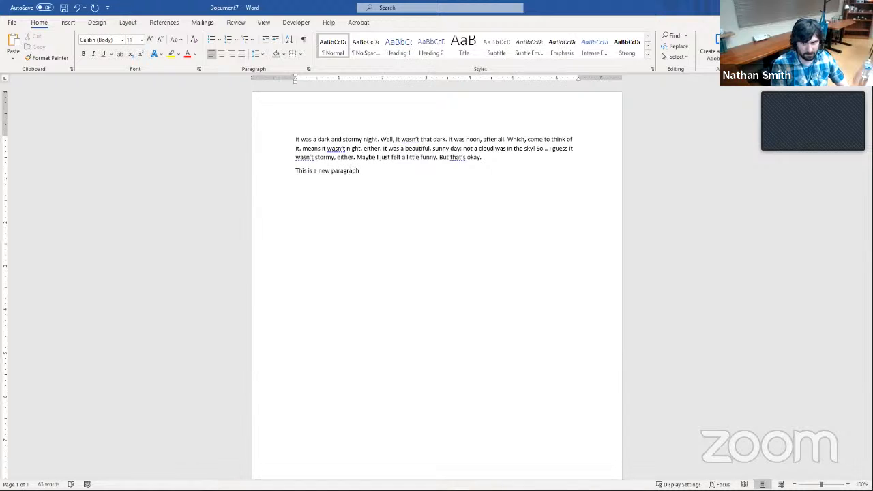
# Step: Complete the second paragraph's sentence with a period and add "It's short."
pyautogui.write(". It's short")
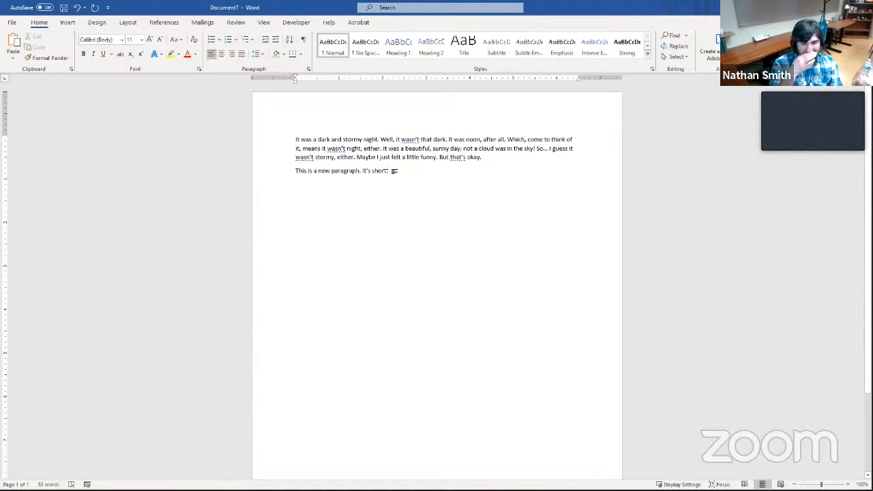
pyautogui.write('.')
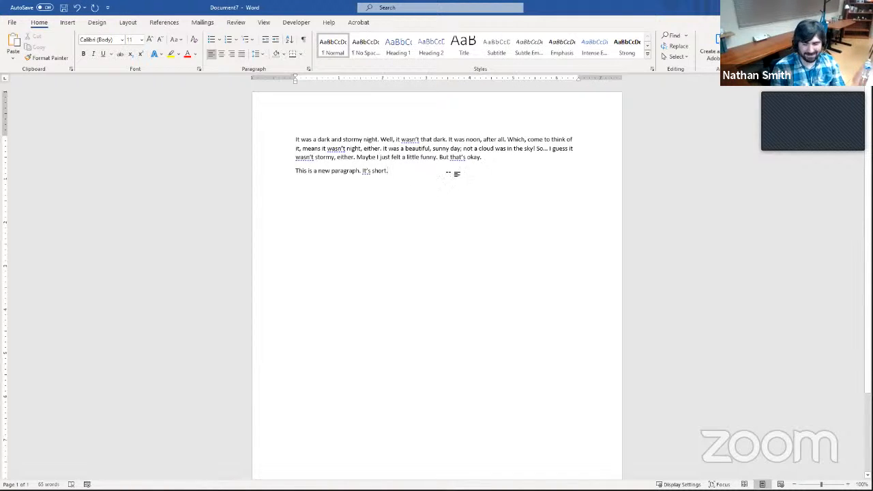
# Step: Change the font of the whole second paragraph to Bodoni MT Black
pyautogui.moveTo(395, 171); pyautogui.dragTo(305, 185)
pyautogui.click(402, 171)
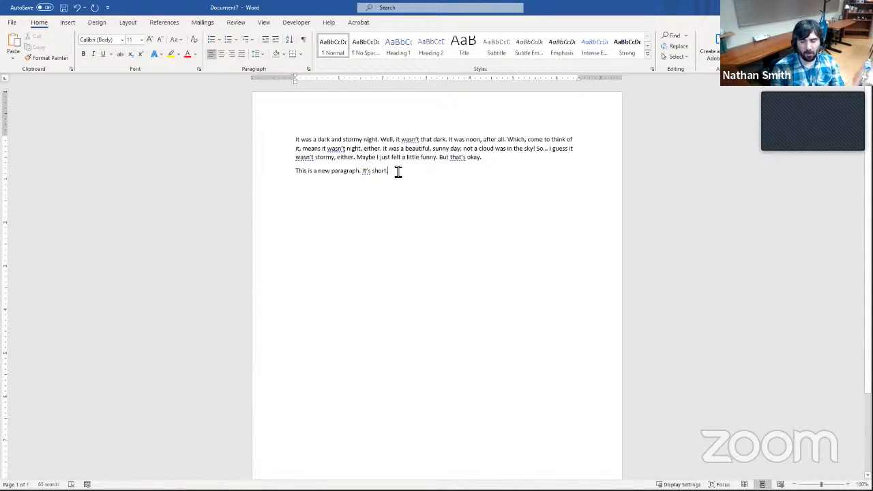
pyautogui.moveTo(397, 172); pyautogui.dragTo(290, 176)
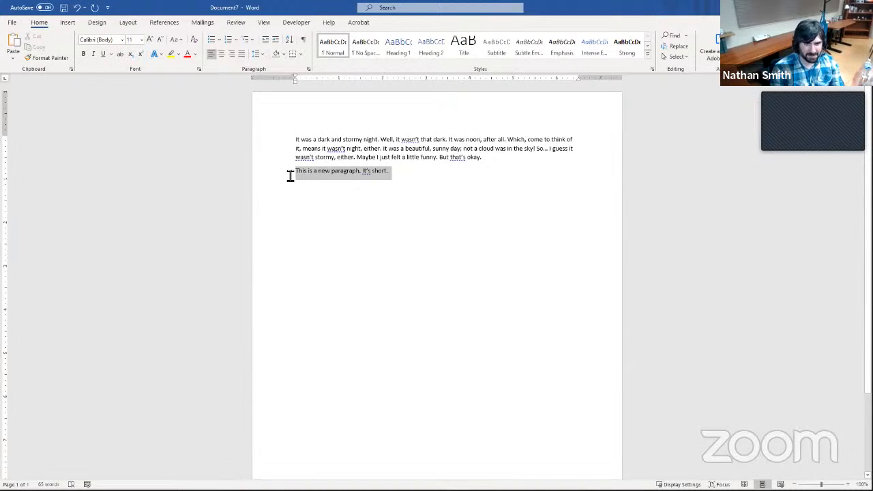
pyautogui.moveTo(290, 176); pyautogui.dragTo(289, 179)
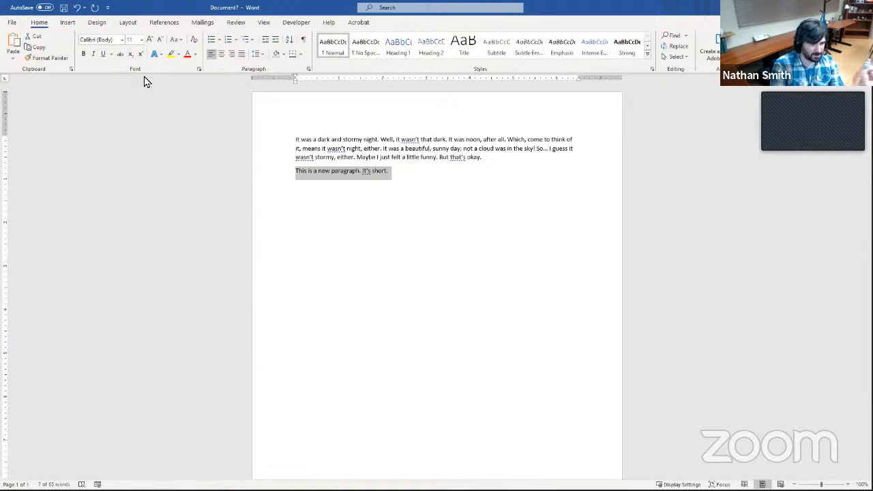
pyautogui.click(67, 22)
pyautogui.click(97, 22)
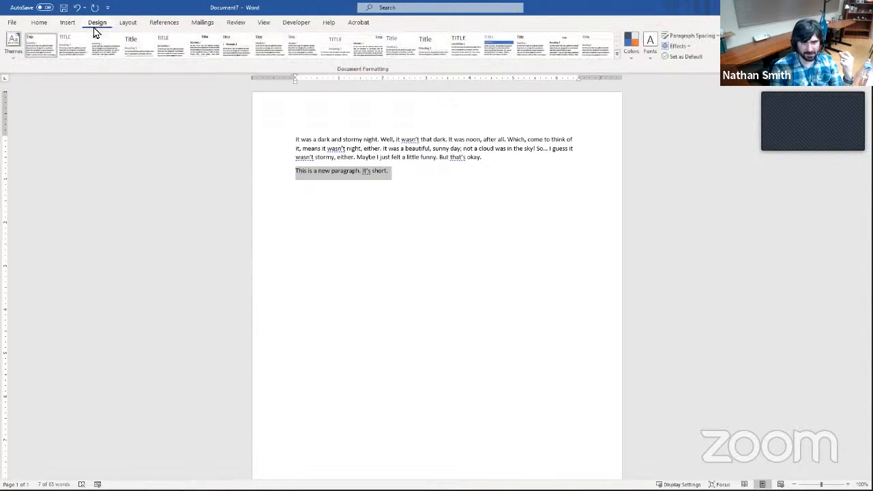
pyautogui.click(42, 23)
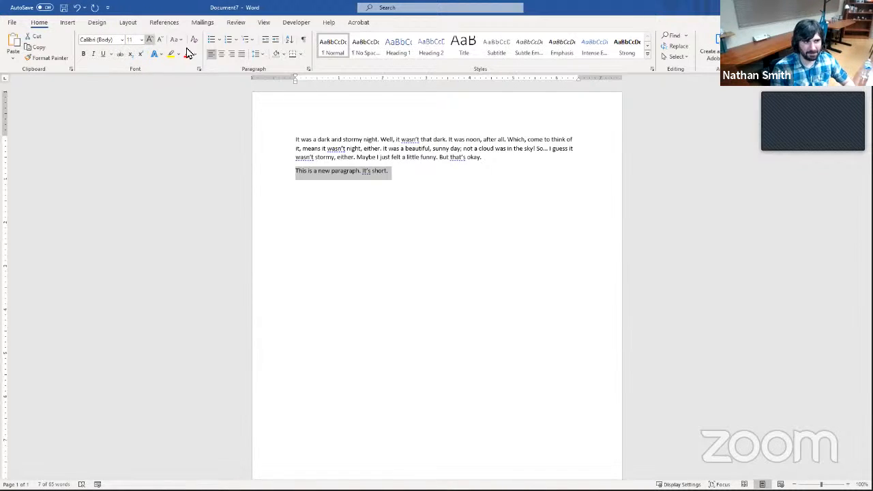
pyautogui.click(123, 43)
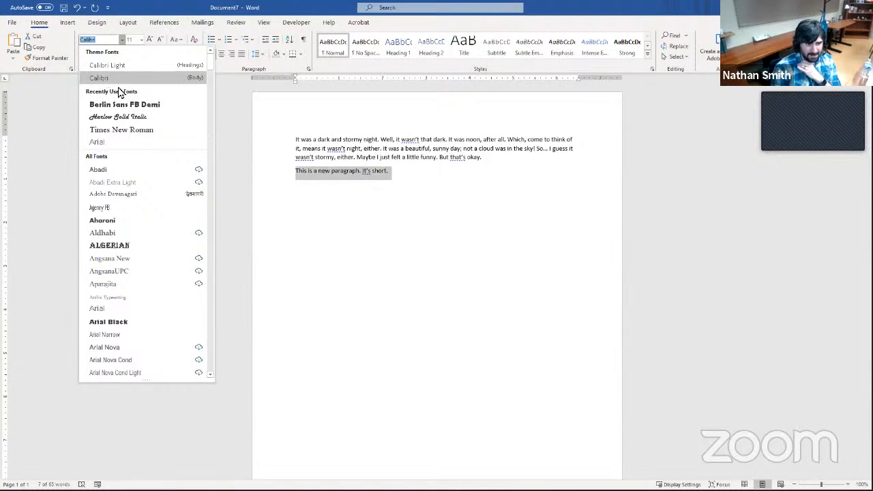
pyautogui.scroll(-9, 144, 214)
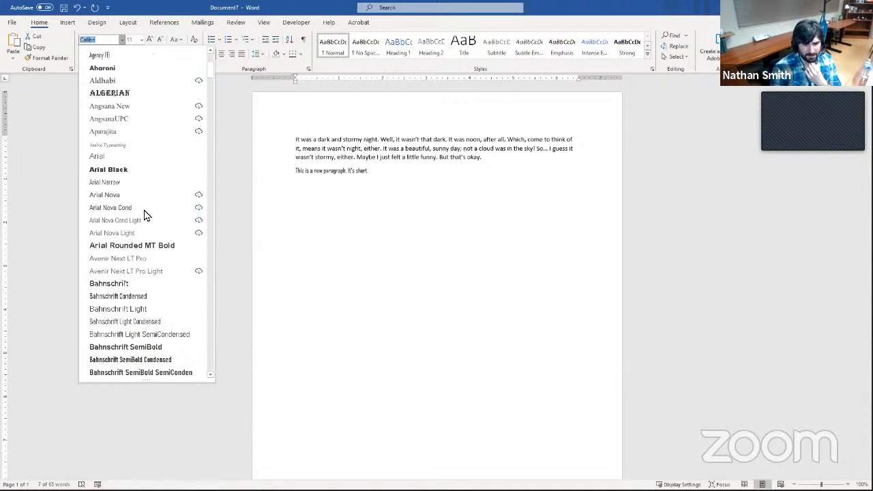
pyautogui.scroll(-6, 144, 214)
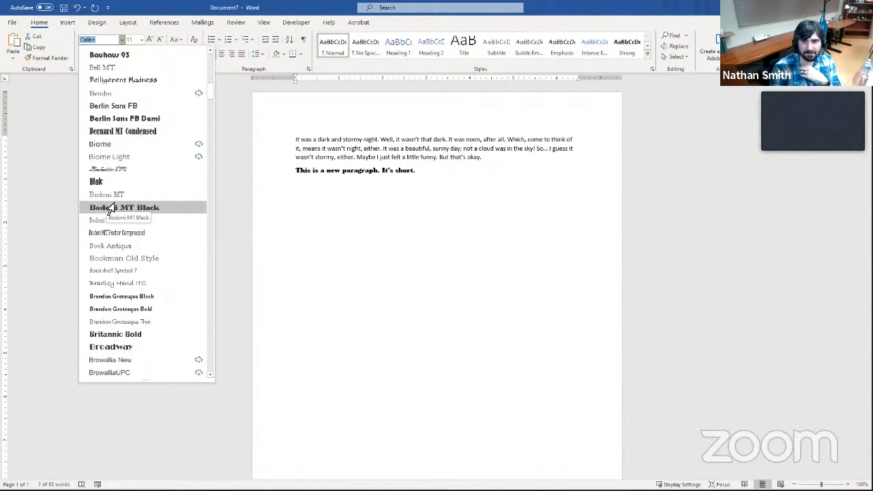
pyautogui.click(110, 209)
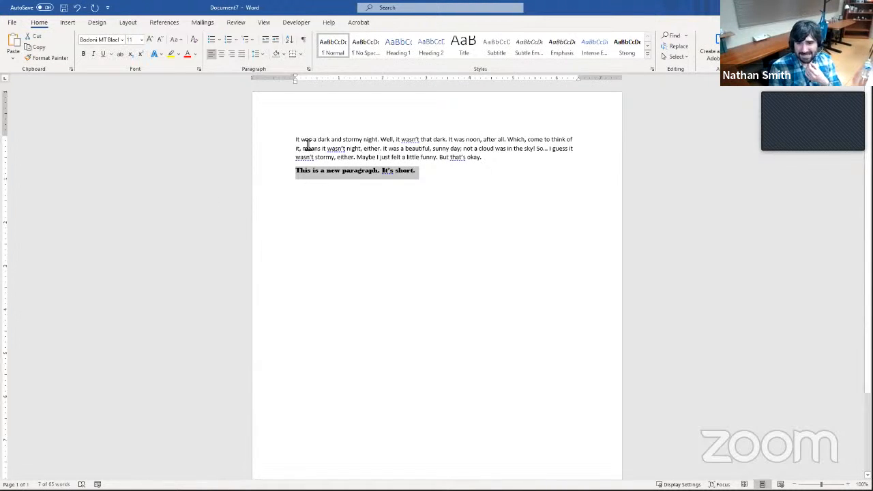
# Step: Select the first and second paragraphs in turn to compare the font reported for each
pyautogui.moveTo(300, 141); pyautogui.dragTo(503, 157)
pyautogui.click(519, 163)
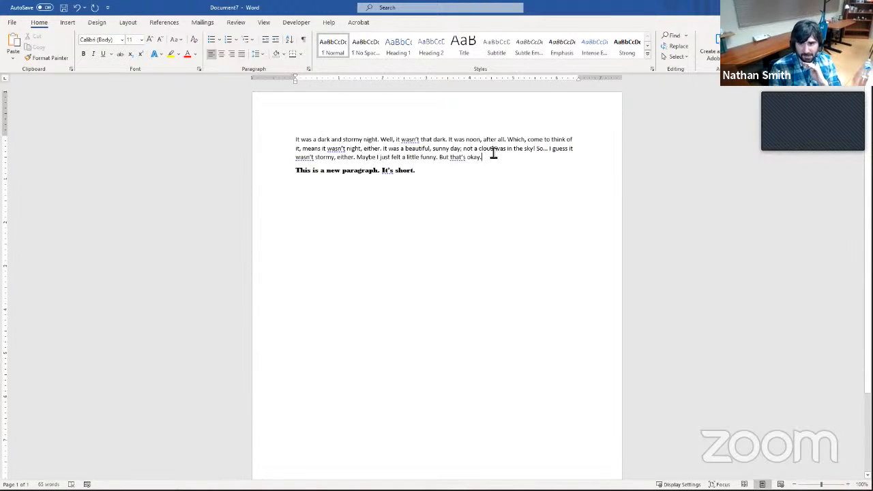
pyautogui.moveTo(481, 158); pyautogui.dragTo(278, 139)
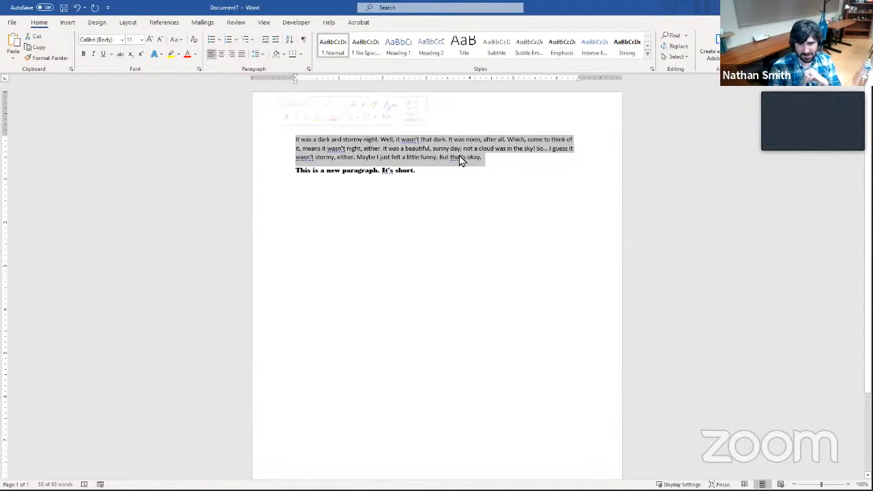
pyautogui.moveTo(420, 172); pyautogui.dragTo(295, 176)
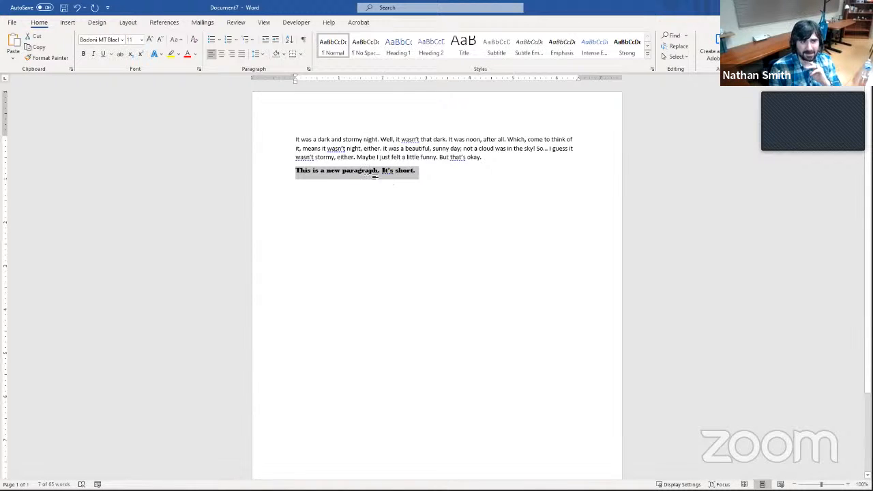
pyautogui.moveTo(501, 161); pyautogui.dragTo(286, 140)
# Step: Select the second paragraph and browse the available fonts, previewing them on its text without applying one
pyautogui.moveTo(417, 171); pyautogui.dragTo(306, 186)
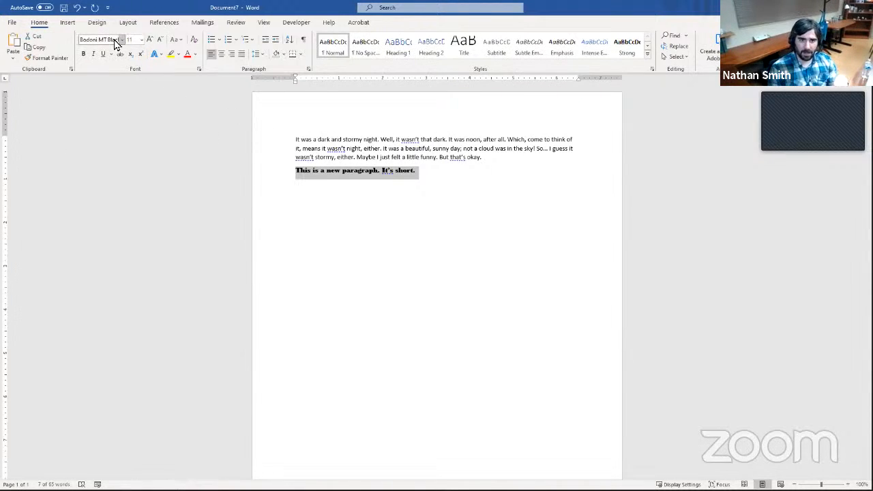
pyautogui.click(115, 41)
pyautogui.scroll(-15, 156, 298)
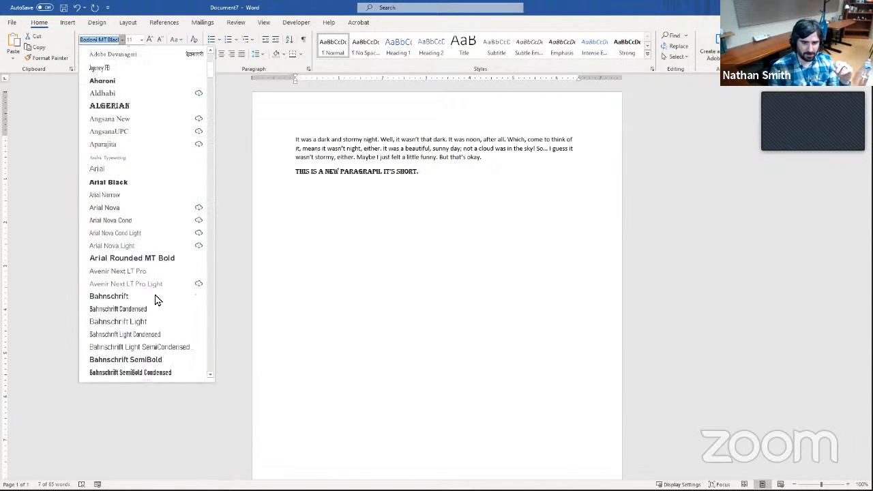
pyautogui.scroll(-6, 157, 298)
pyautogui.scroll(15, 156, 298)
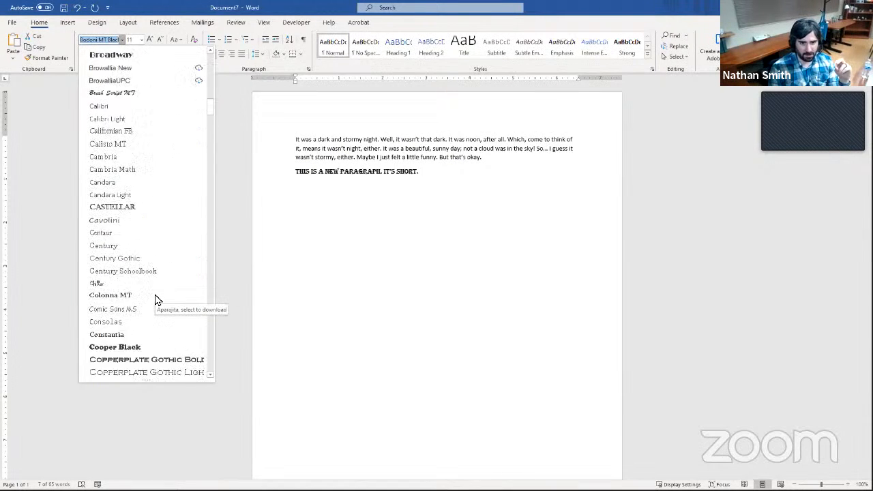
pyautogui.scroll(5, 156, 298)
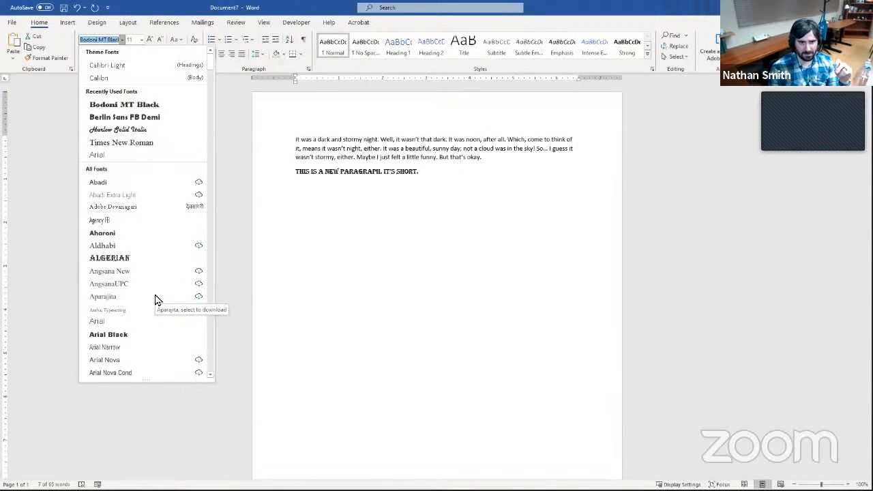
pyautogui.scroll(-5, 146, 321)
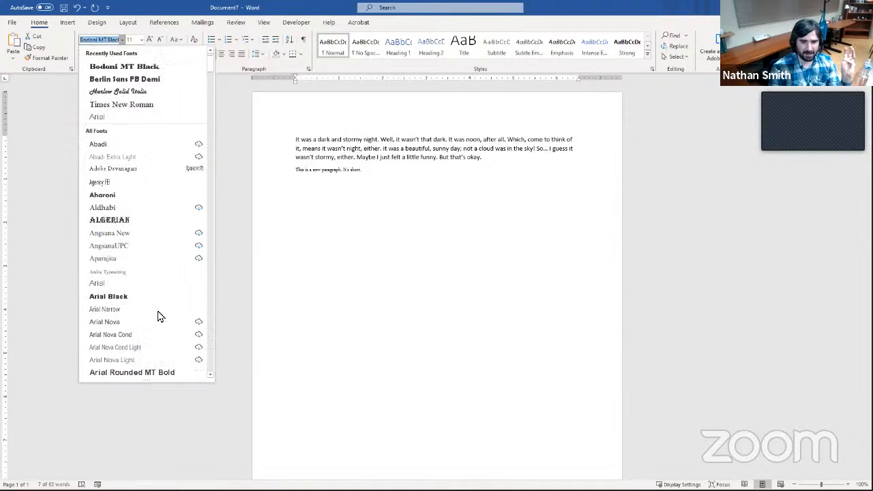
pyautogui.scroll(-7, 164, 288)
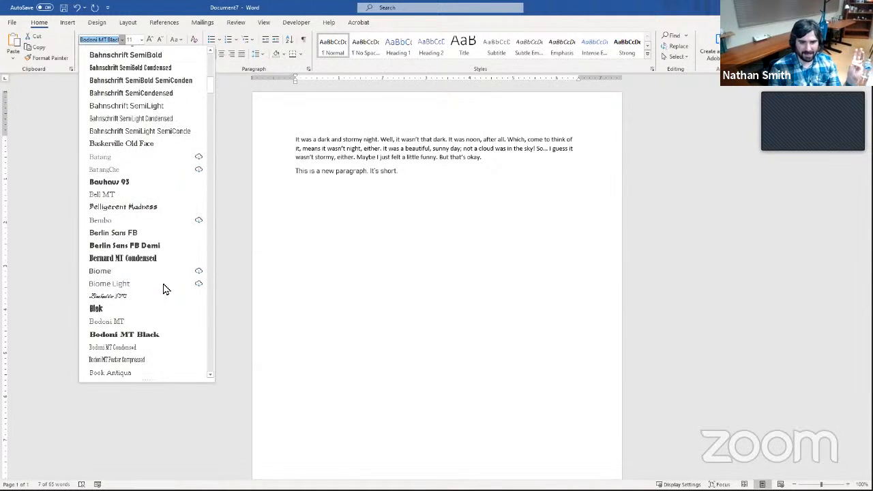
pyautogui.scroll(-8, 164, 287)
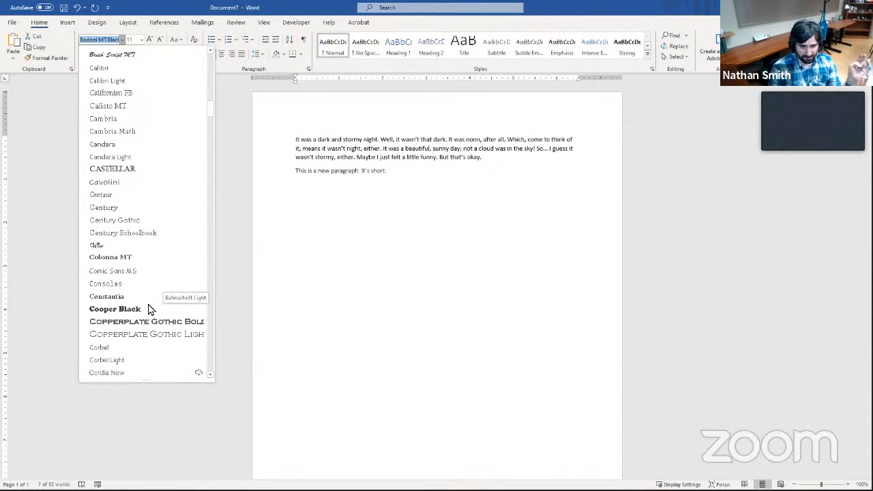
pyautogui.scroll(20, 150, 310)
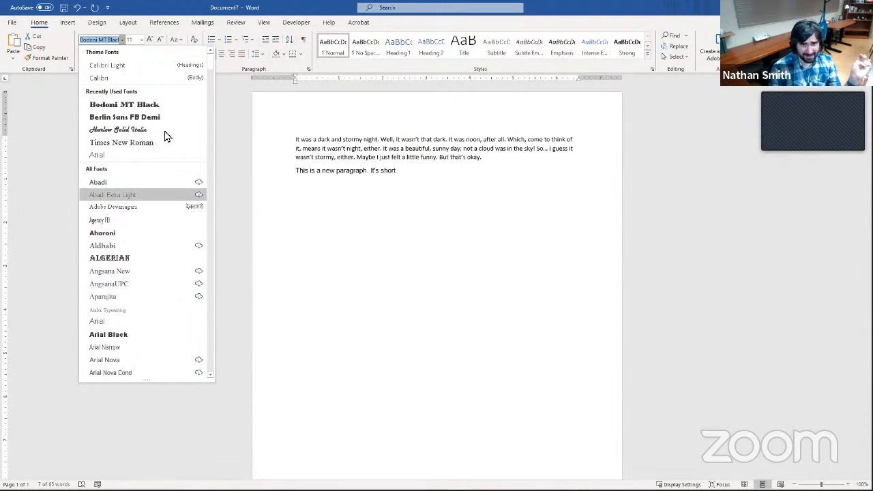
pyautogui.click(126, 21)
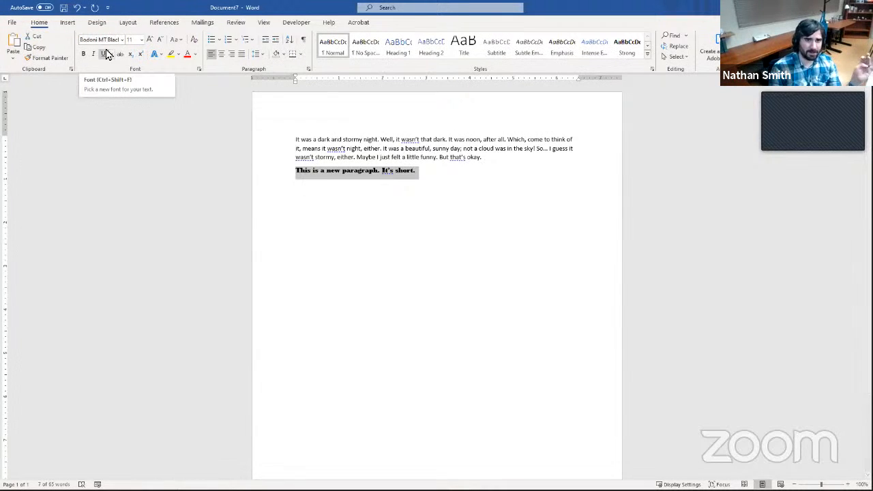
pyautogui.click(103, 39)
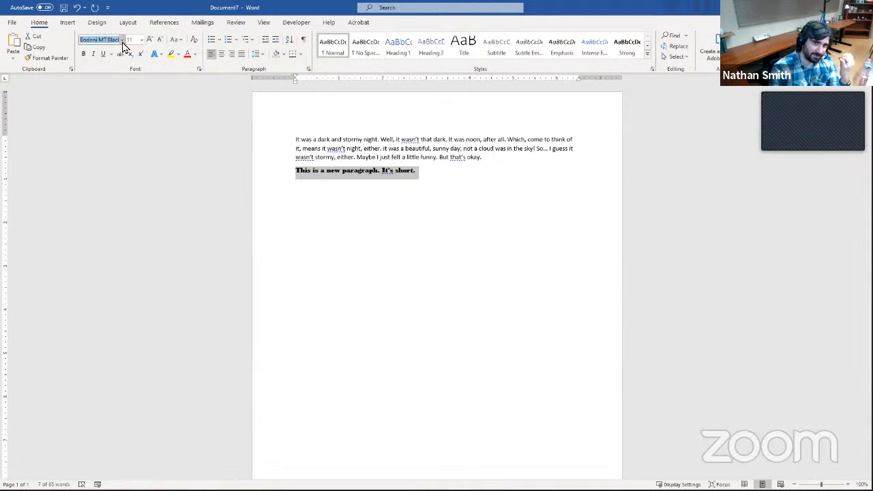
pyautogui.click(122, 39)
pyautogui.scroll(-5, 127, 331)
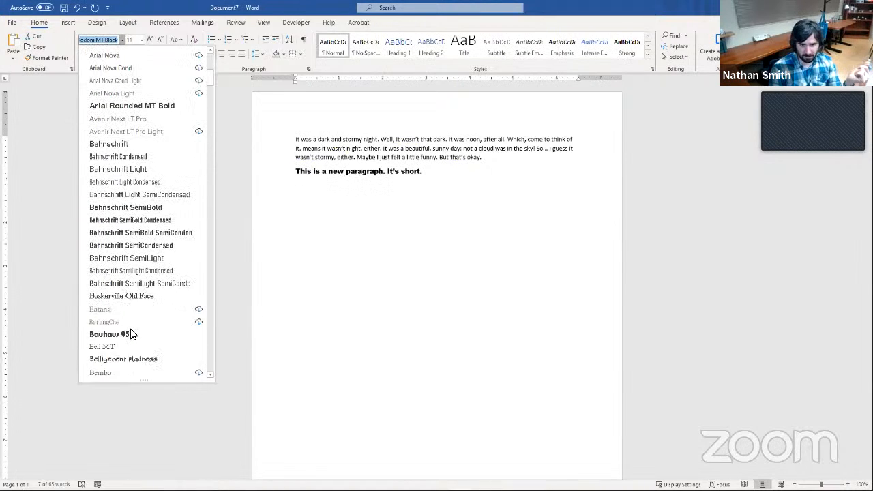
pyautogui.scroll(5, 130, 333)
pyautogui.click(127, 4)
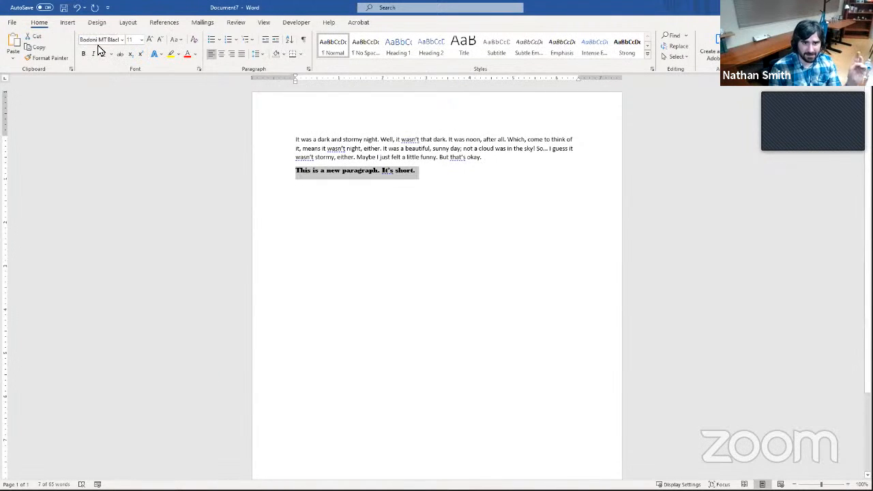
# Step: Set the selected second paragraph's font to Times New Roman by entering the font name directly
pyautogui.click(99, 41)
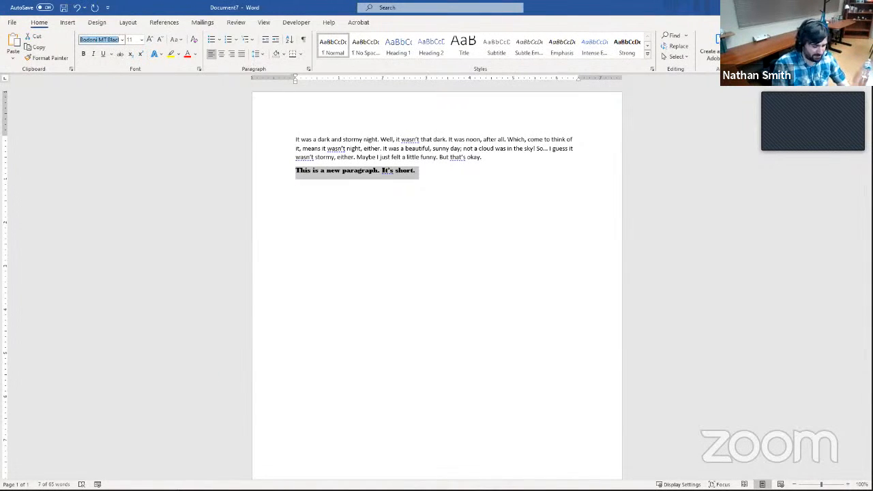
pyautogui.write('Times New Roman')
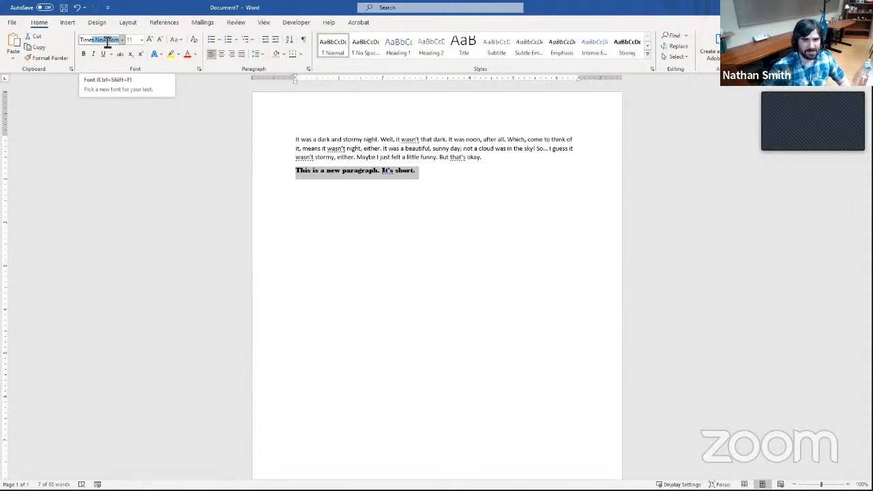
pyautogui.press('Return')
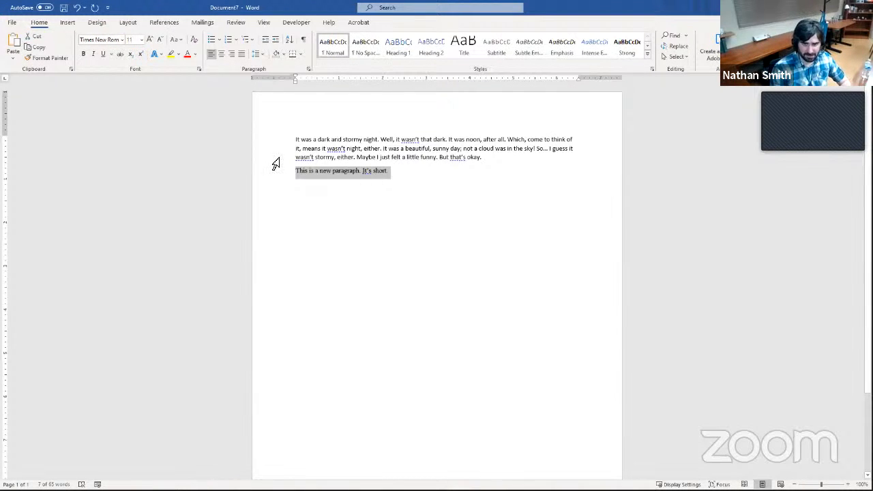
# Step: Reduce the second paragraph's font size to 8
pyautogui.click(141, 40)
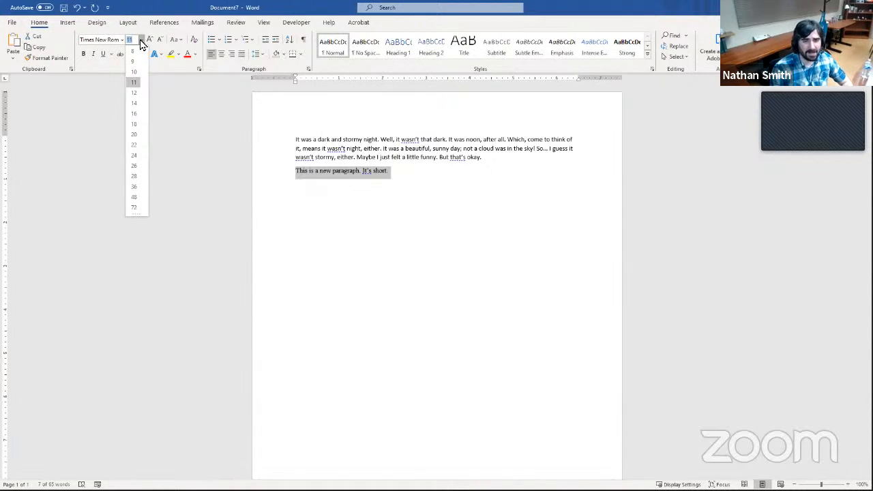
pyautogui.click(141, 42)
pyautogui.click(141, 40)
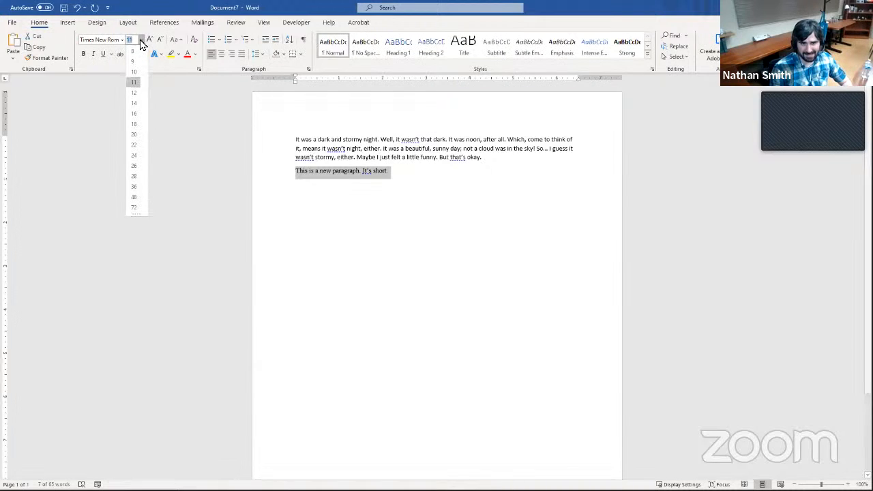
pyautogui.click(136, 51)
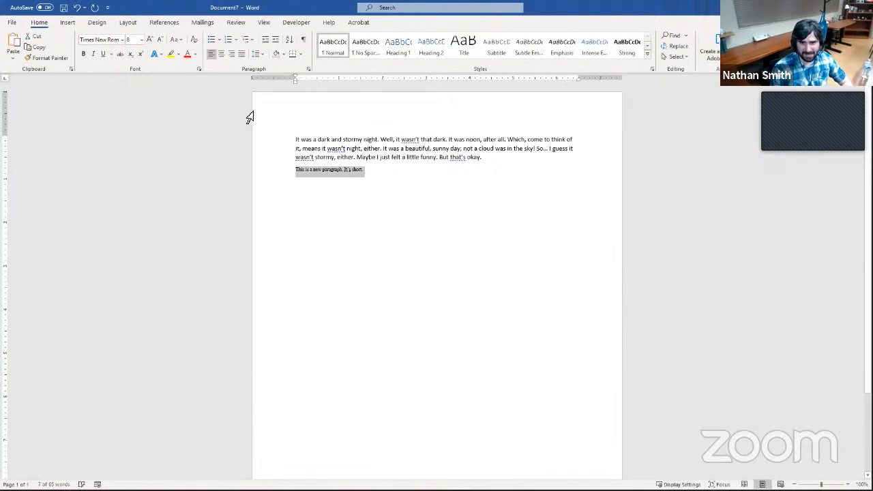
# Step: Enlarge the second paragraph's font size to 48
pyautogui.click(140, 39)
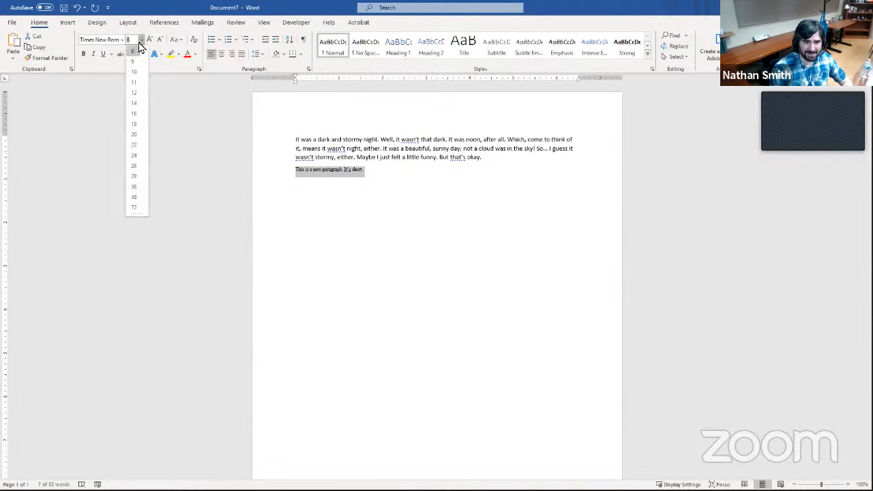
pyautogui.click(135, 197)
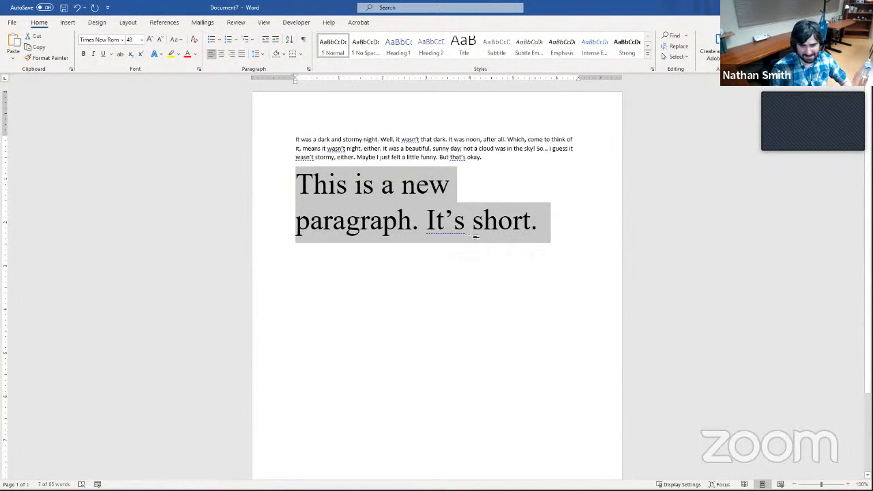
# Step: Set the selected second paragraph's font size to 30 by entering the value directly
pyautogui.click(140, 41)
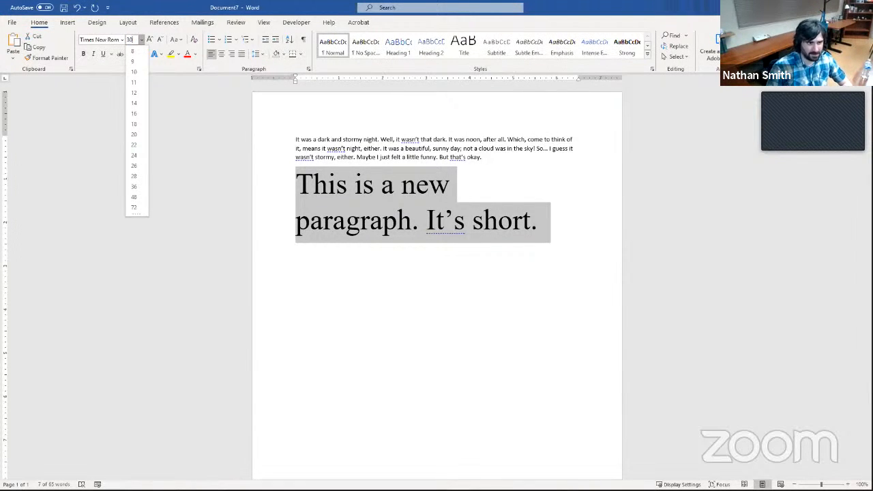
pyautogui.click(141, 39)
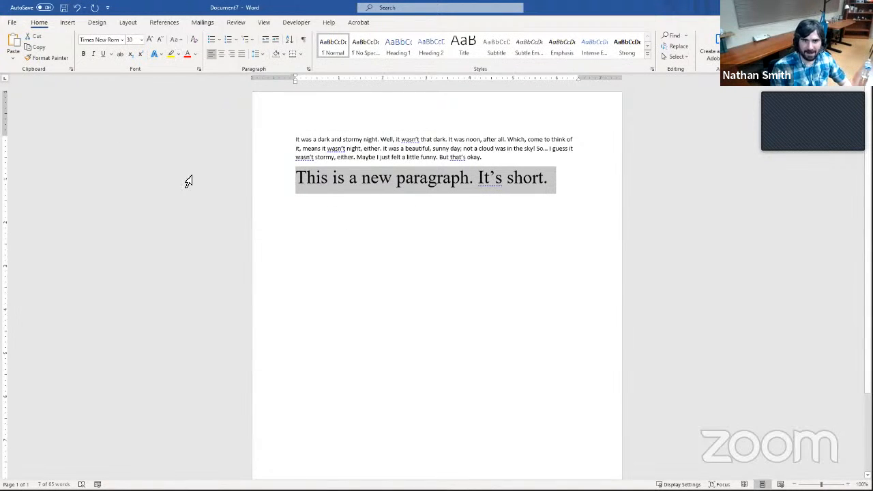
# Step: Increase the second paragraph's font size by one step to 36, and reduce it stepwise to 26
pyautogui.click(153, 43)
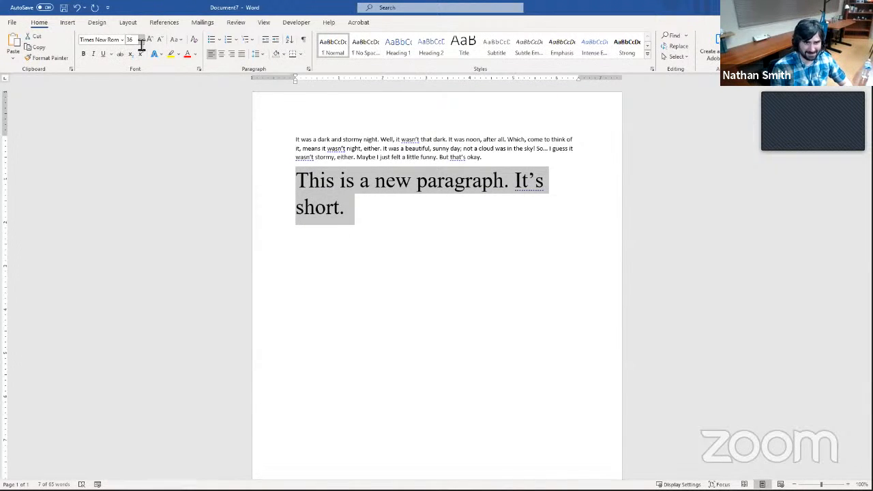
pyautogui.click(141, 41)
pyautogui.click(141, 41)
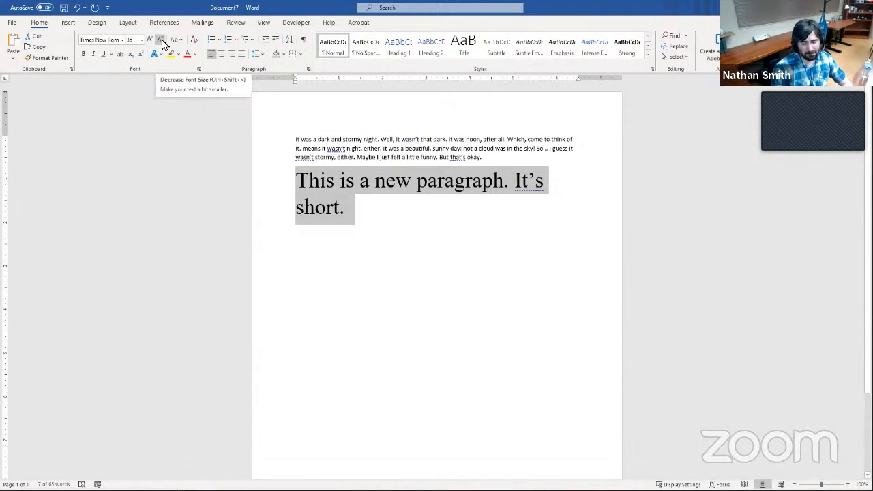
pyautogui.click(162, 42)
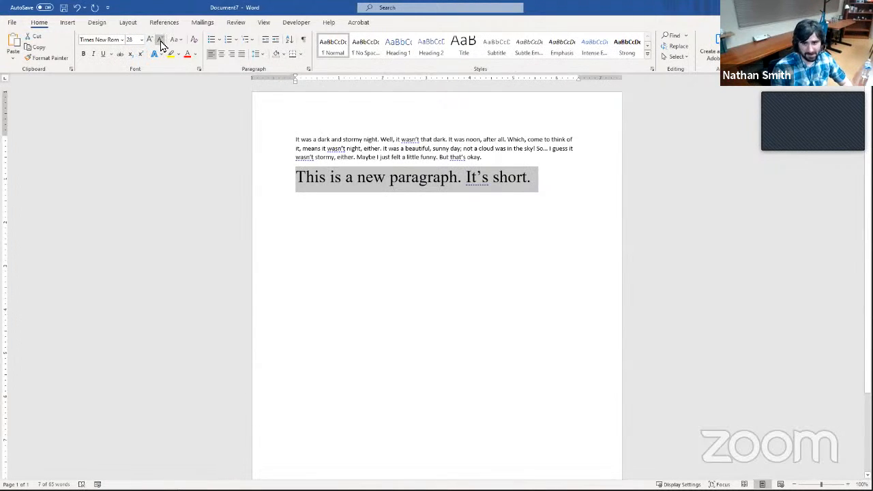
pyautogui.click(158, 41)
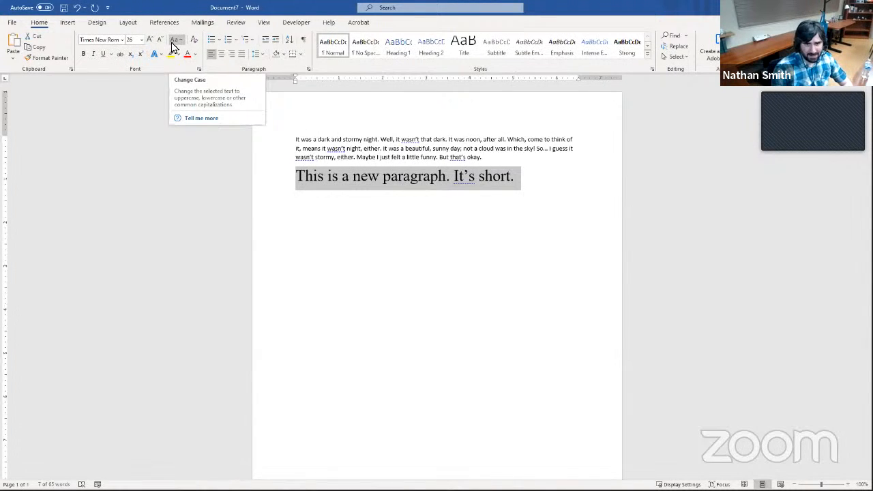
# Step: Apply sentence case to the second paragraph and convert its text to lowercase
pyautogui.click(173, 43)
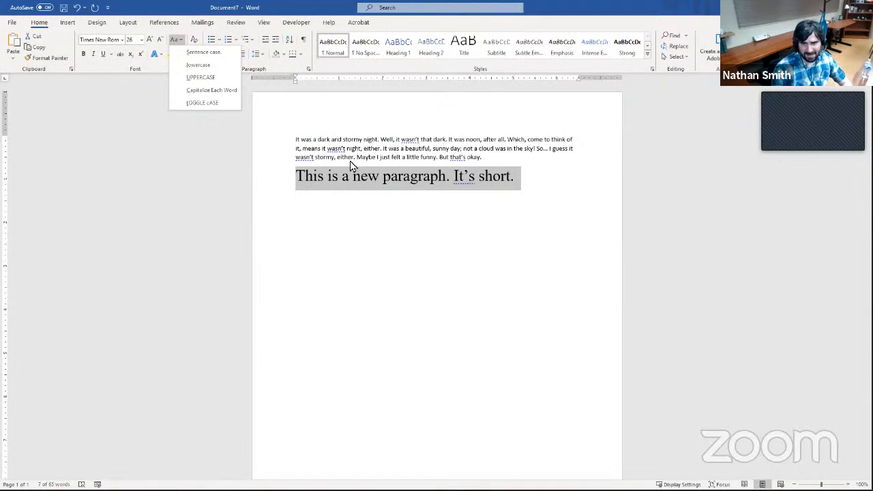
pyautogui.click(201, 57)
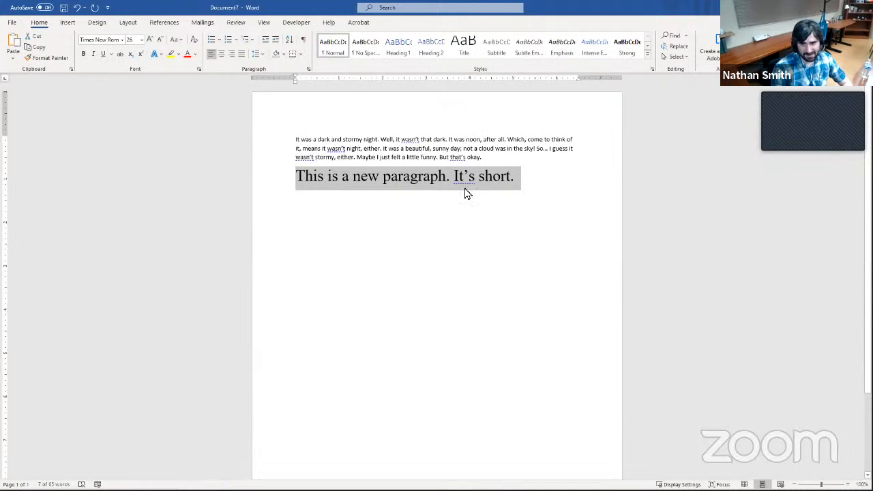
pyautogui.click(175, 40)
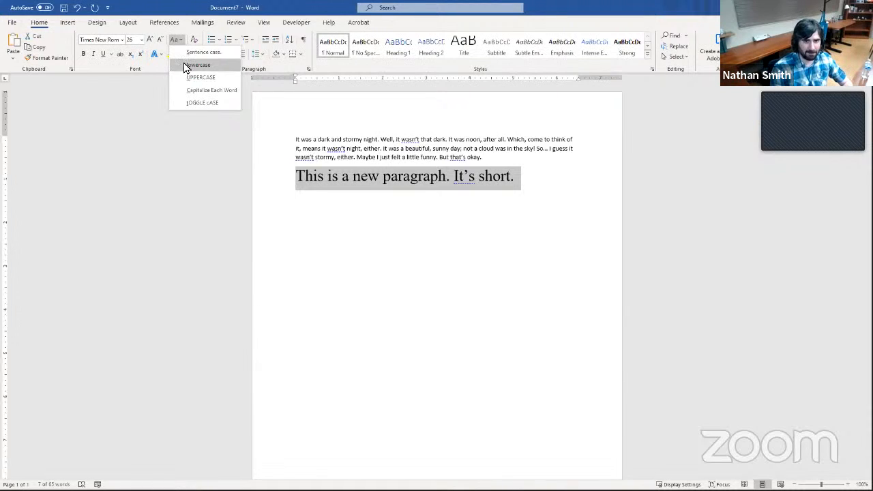
pyautogui.click(181, 64)
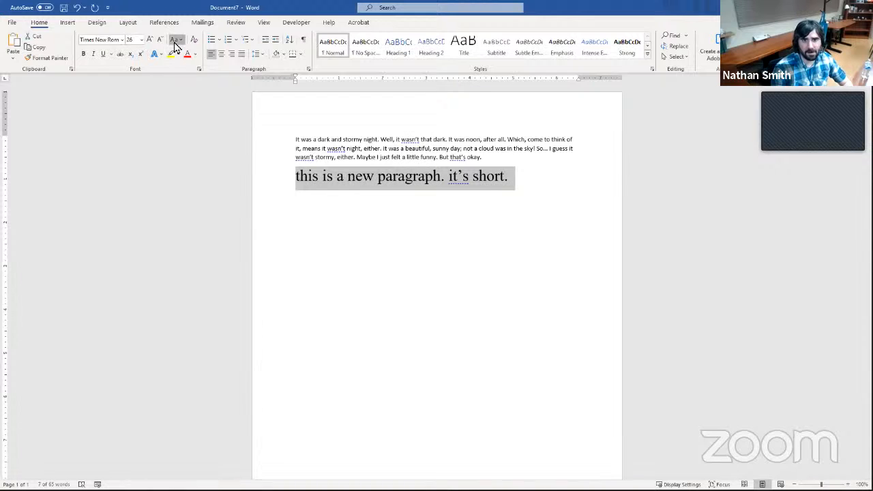
# Step: Convert the second paragraph to uppercase and change it to Capitalize Each Word
pyautogui.hotkey('shift', 'F3')
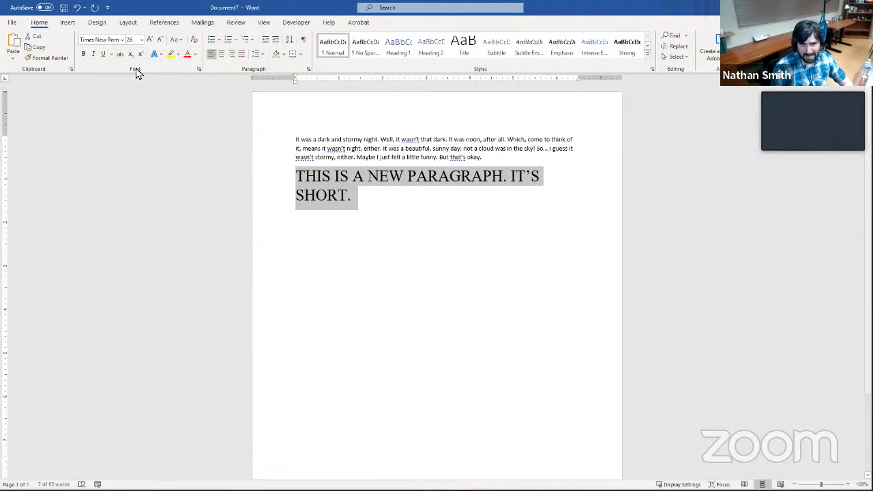
pyautogui.click(176, 42)
pyautogui.click(212, 90)
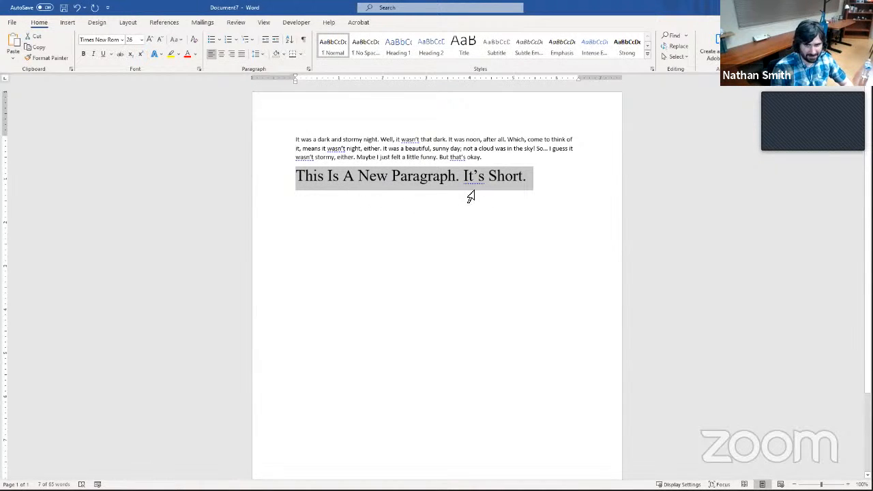
# Step: Apply toggle case to the second paragraph and return its text to sentence case
pyautogui.click(176, 42)
pyautogui.click(208, 104)
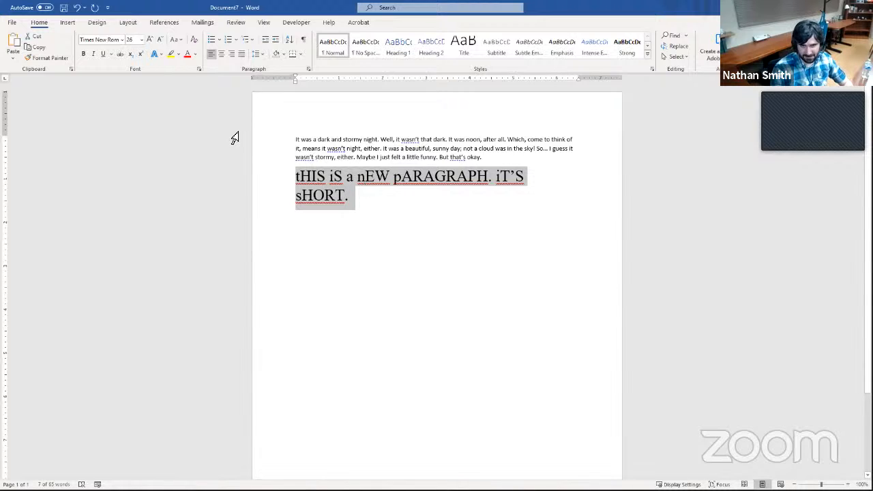
pyautogui.click(177, 40)
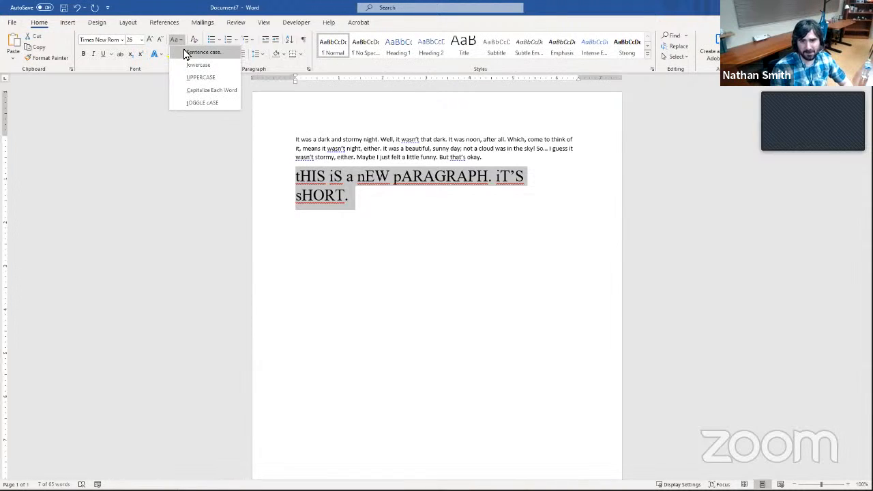
pyautogui.click(186, 53)
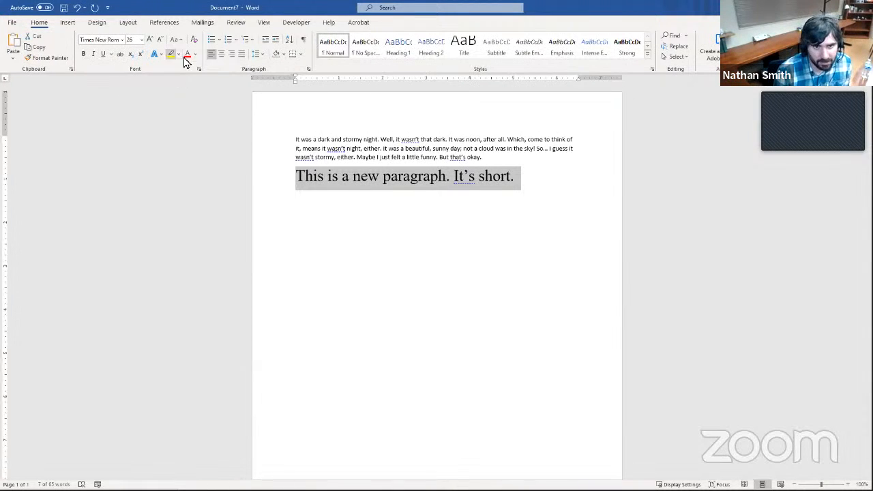
# Step: Try bold and italic in turn on the second paragraph, turning each one off again
pyautogui.click(84, 54)
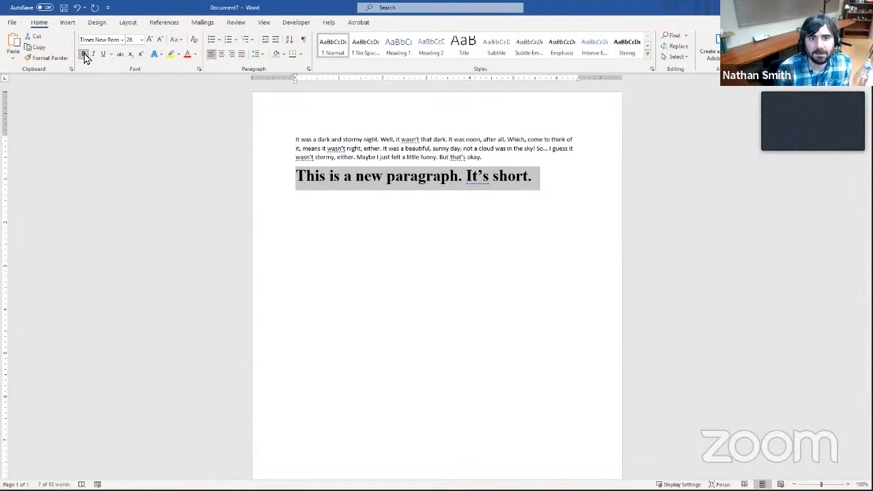
pyautogui.click(84, 55)
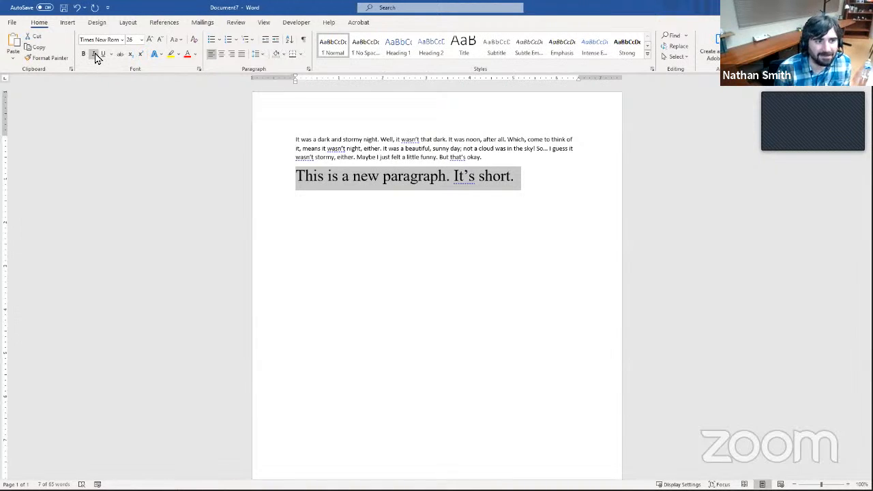
pyautogui.click(94, 55)
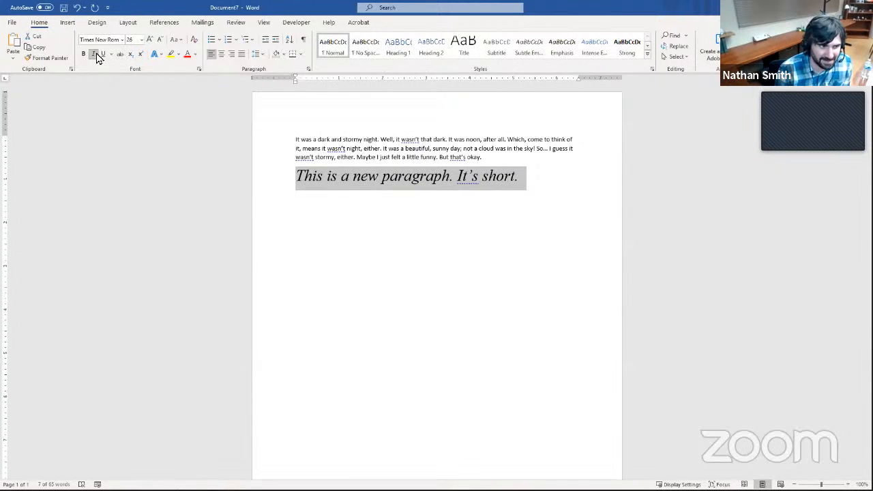
pyautogui.click(95, 55)
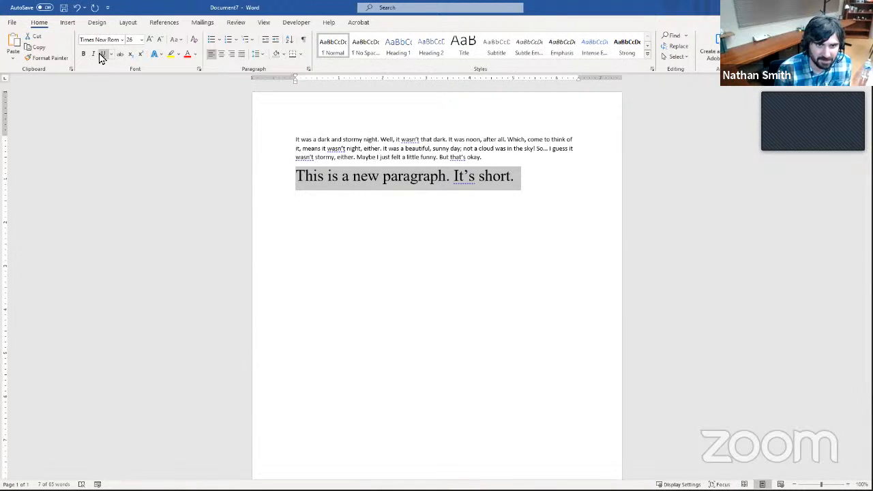
# Step: Turn the standard single underline on and off twice for the second paragraph
pyautogui.click(102, 55)
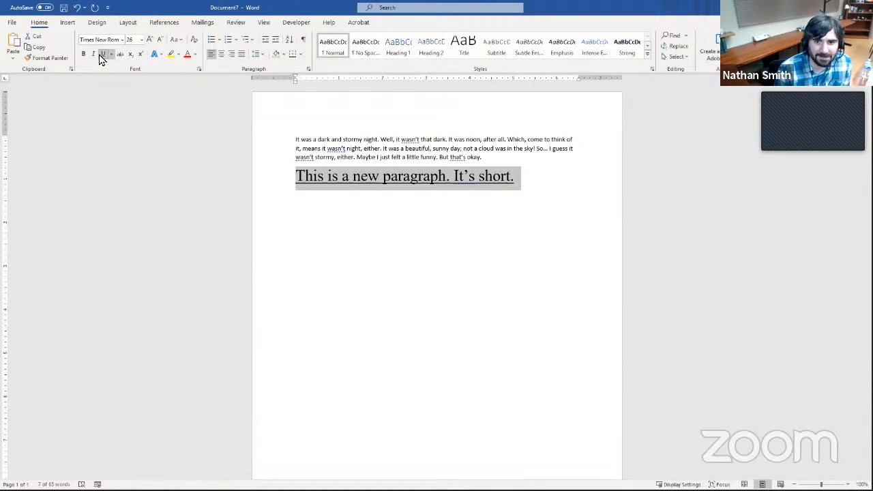
pyautogui.click(102, 54)
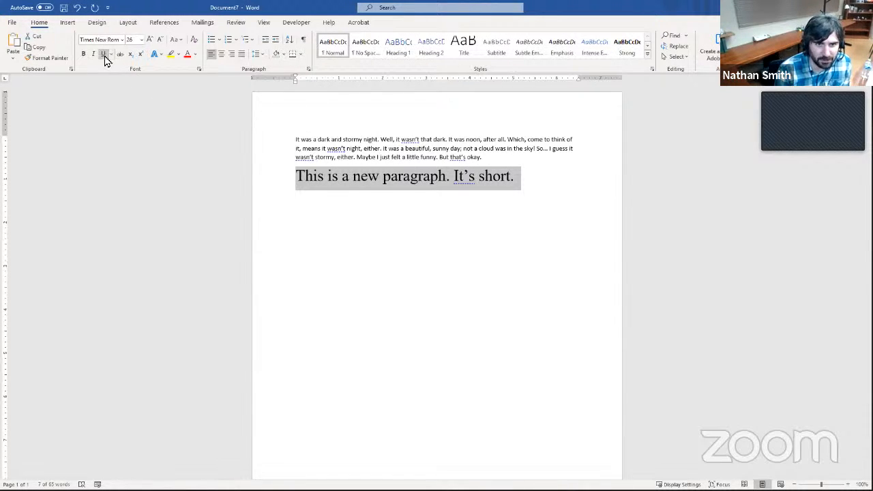
pyautogui.click(104, 55)
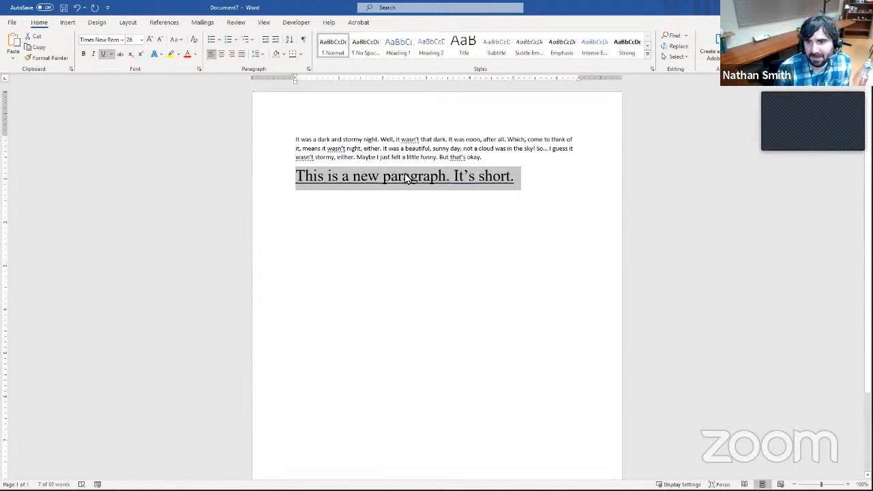
pyautogui.click(105, 56)
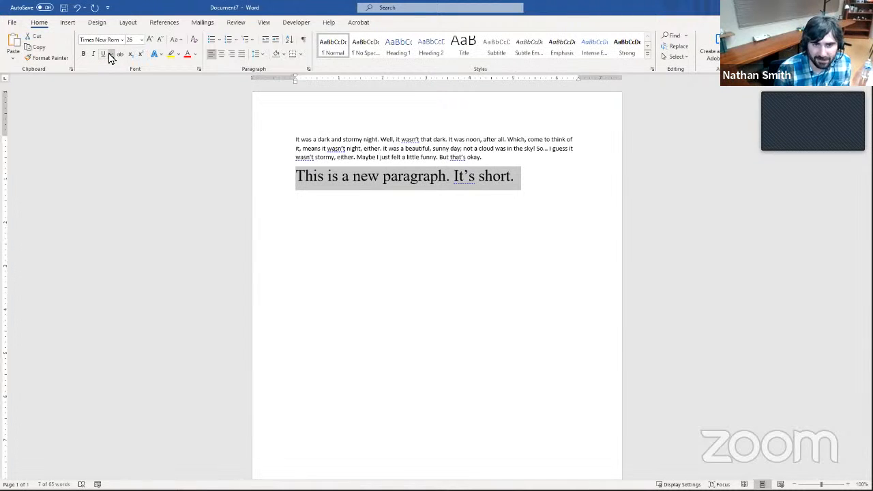
# Step: Preview the underline styles on the second paragraph and apply the dot-dash underline
pyautogui.click(110, 54)
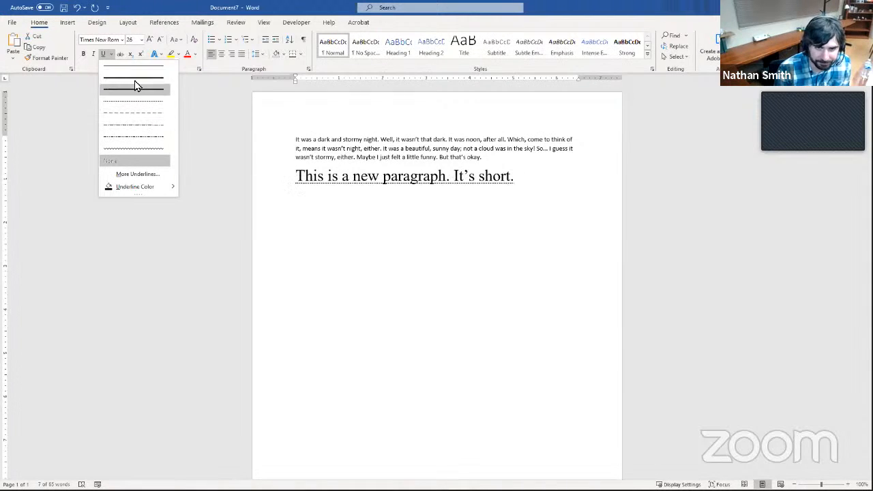
pyautogui.click(113, 56)
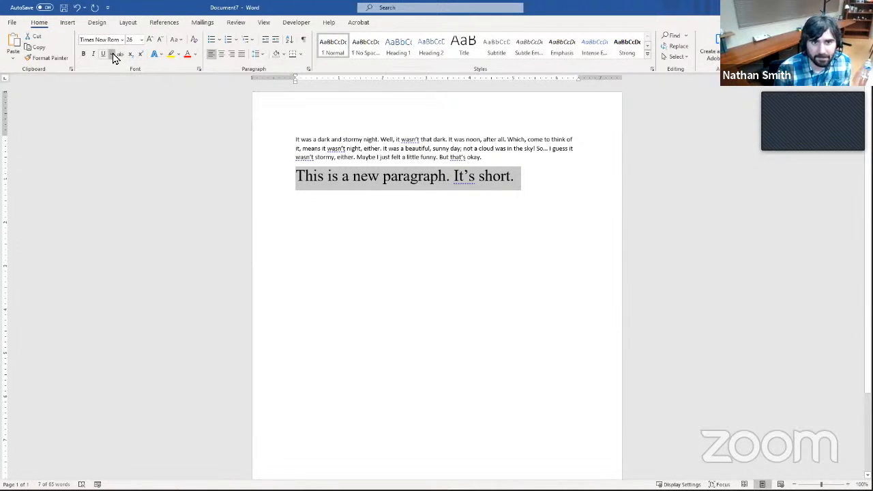
pyautogui.click(113, 56)
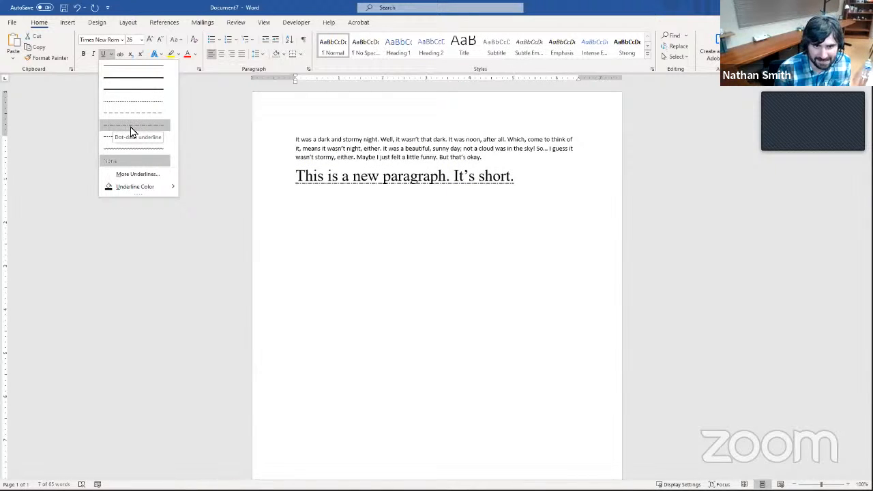
pyautogui.click(131, 129)
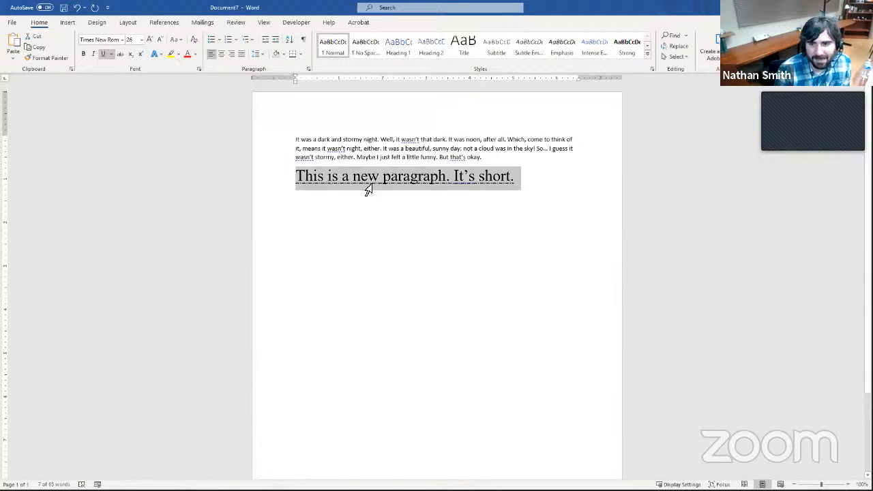
# Step: Select the sentence "But that's okay." in the first paragraph, underline it and remove the underline again
pyautogui.click(214, 141)
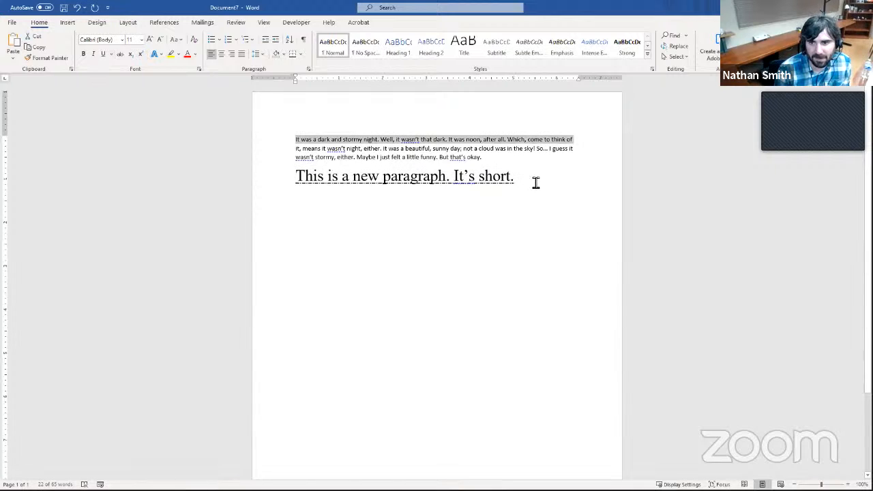
pyautogui.moveTo(493, 159); pyautogui.dragTo(447, 159)
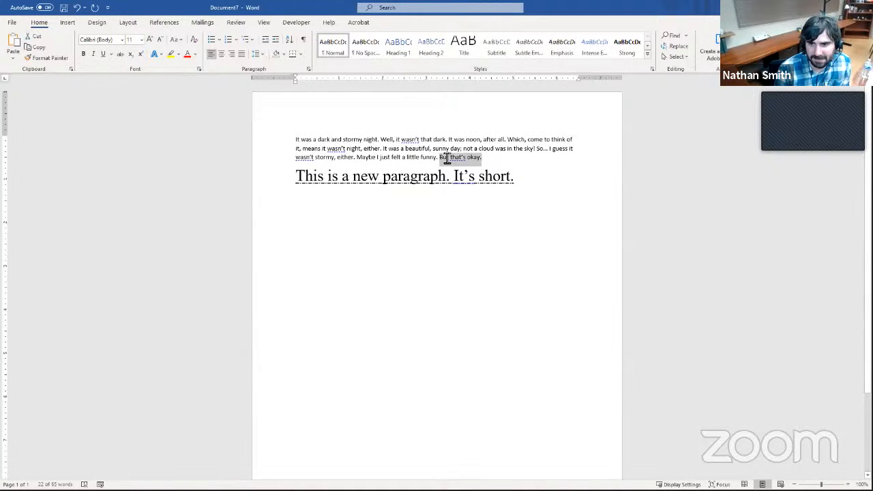
pyautogui.click(103, 55)
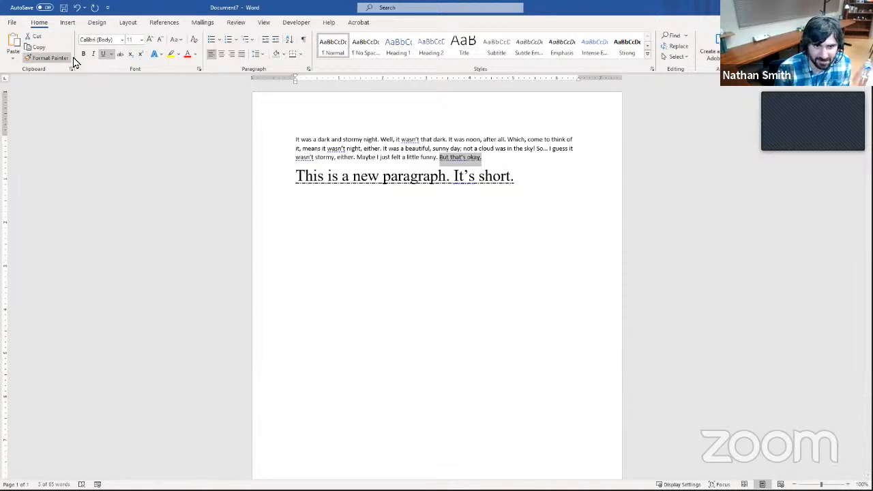
pyautogui.click(103, 56)
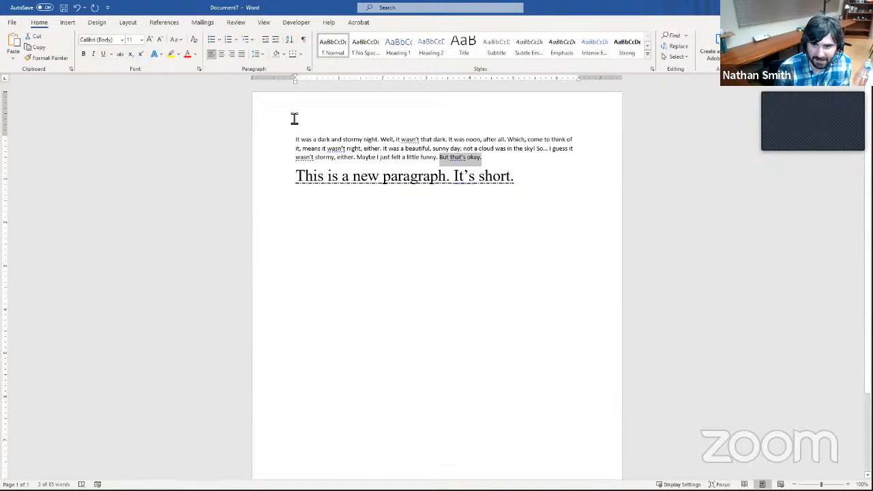
# Step: Select the second paragraph and clear its underline, then turn strikethrough on and off for its text
pyautogui.click(546, 173)
pyautogui.click(266, 170)
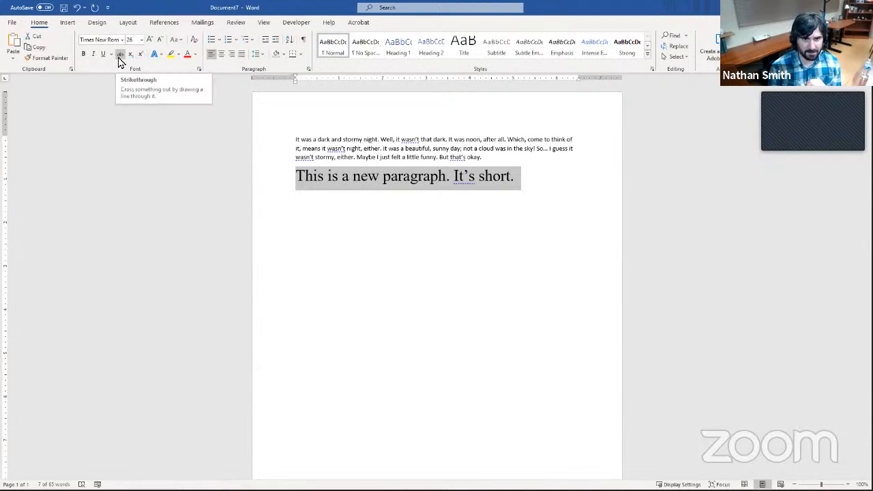
pyautogui.click(120, 55)
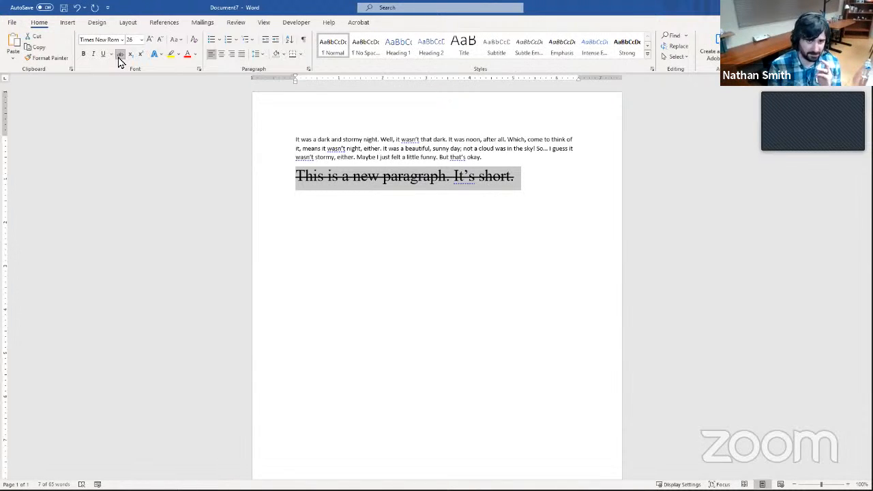
pyautogui.click(120, 54)
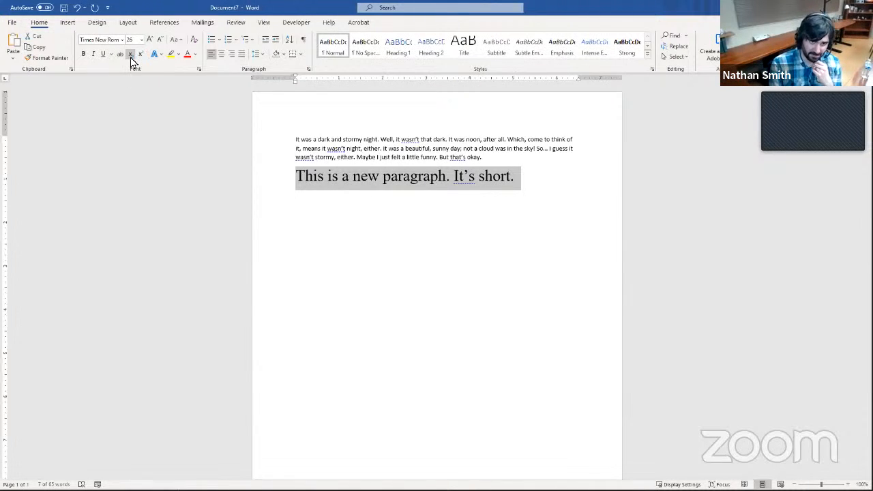
# Step: Start a new empty paragraph below "This is a new paragraph. It's short."
pyautogui.click(557, 190)
pyautogui.press('Return')
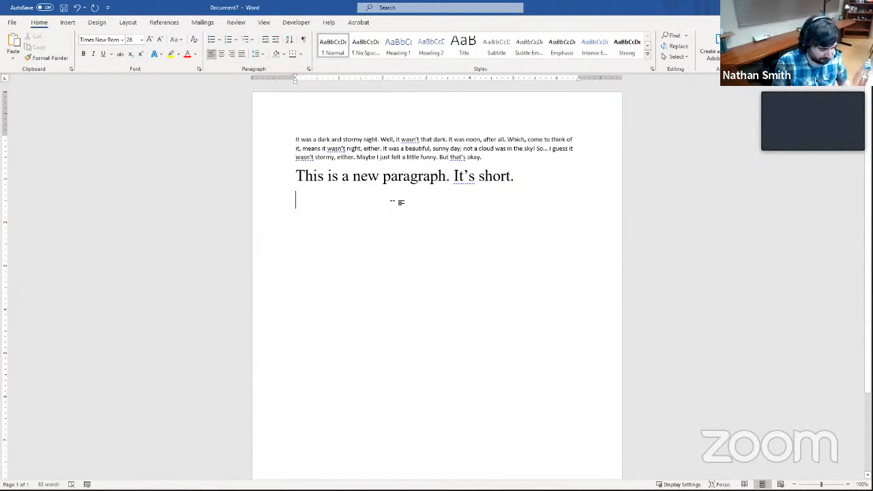
# Step: Enter "March 4th" in the new paragraph and select its "th" suffix to inspect the superscript formatting
pyautogui.write('March')
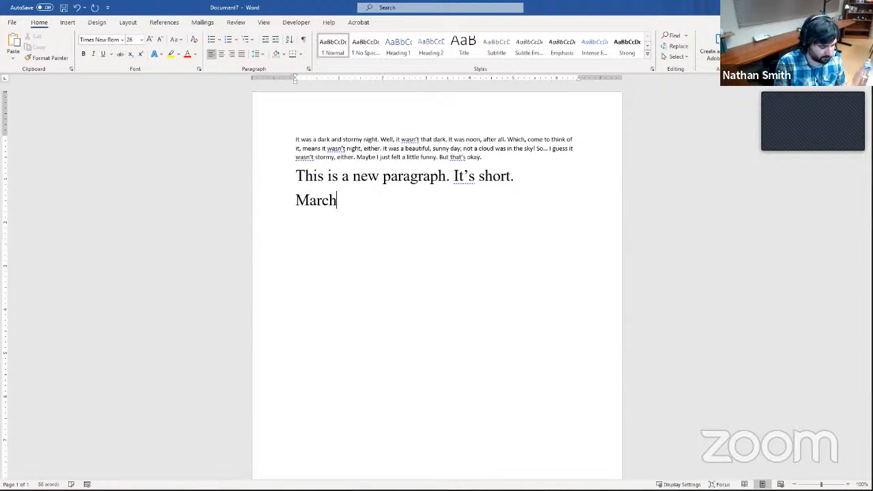
pyautogui.write(' 4th')
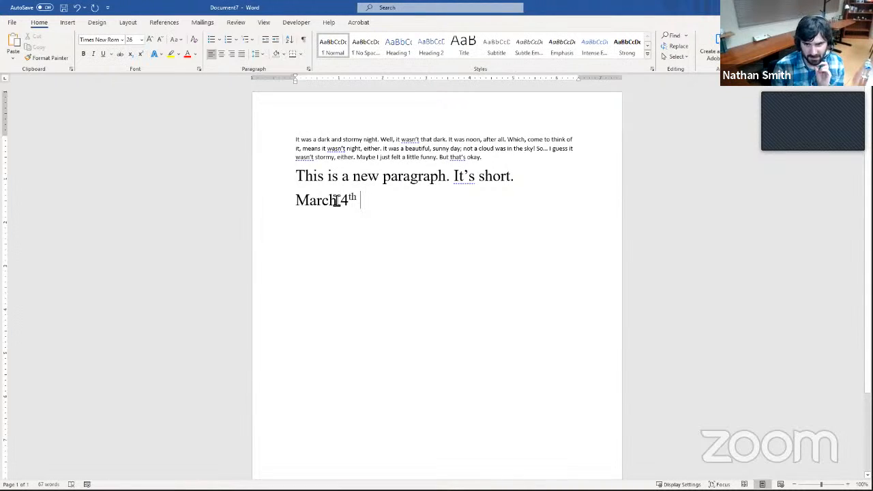
pyautogui.moveTo(348, 198); pyautogui.dragTo(358, 198)
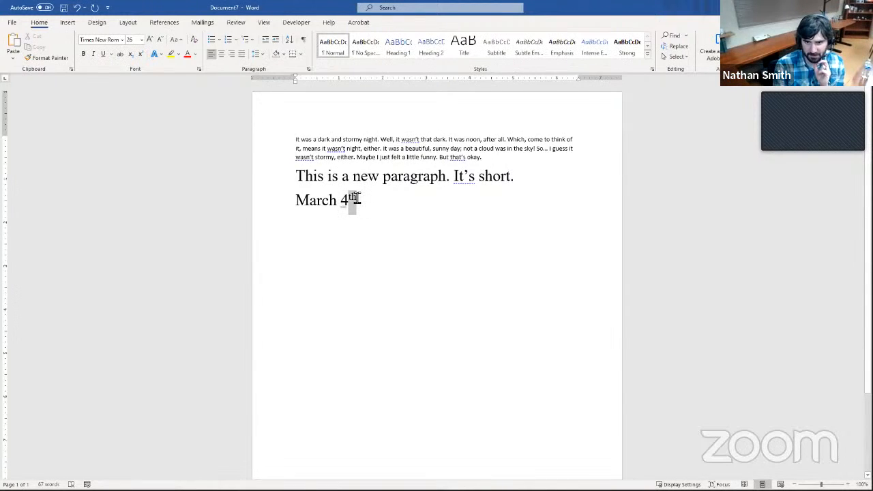
pyautogui.click(382, 203)
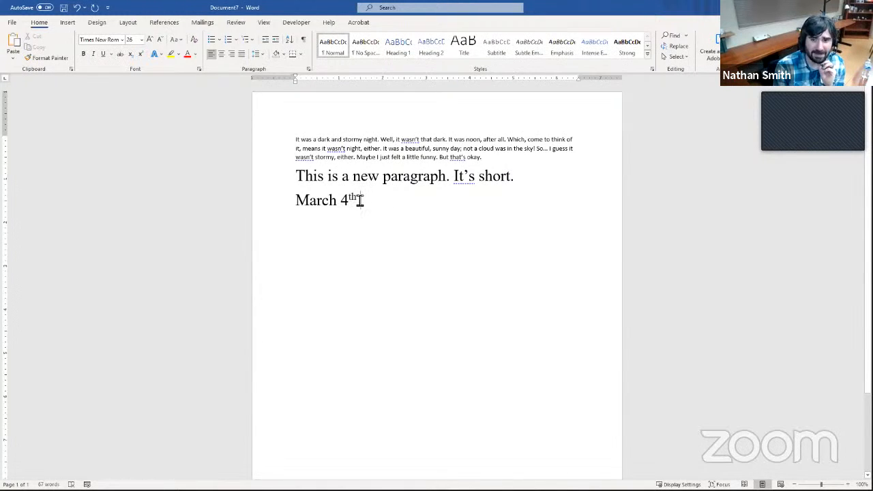
pyautogui.moveTo(356, 199); pyautogui.dragTo(352, 199)
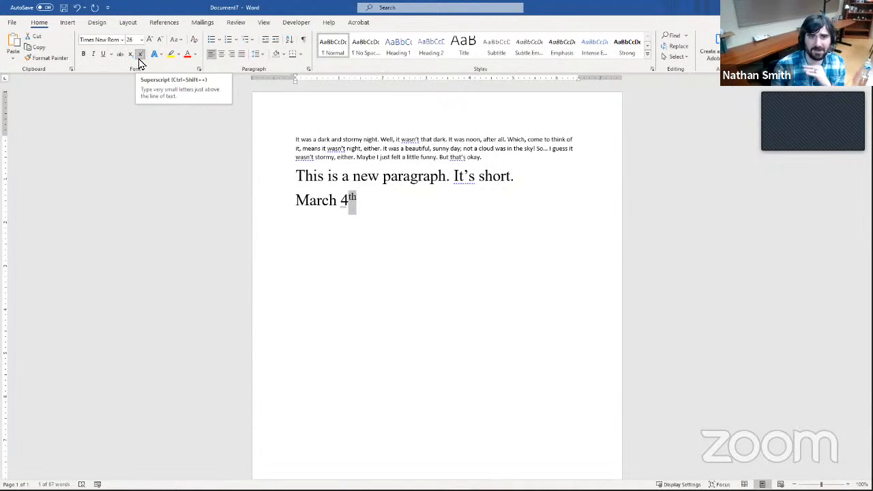
pyautogui.click(403, 199)
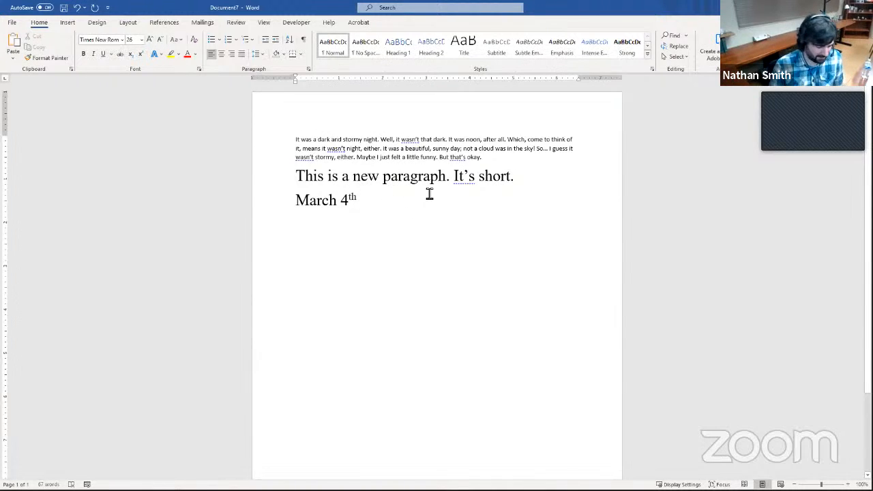
# Step: Enter "x" with a superscript "2" on a new line below the date, undoing the automatic capitalization of the letter
pyautogui.write('x')
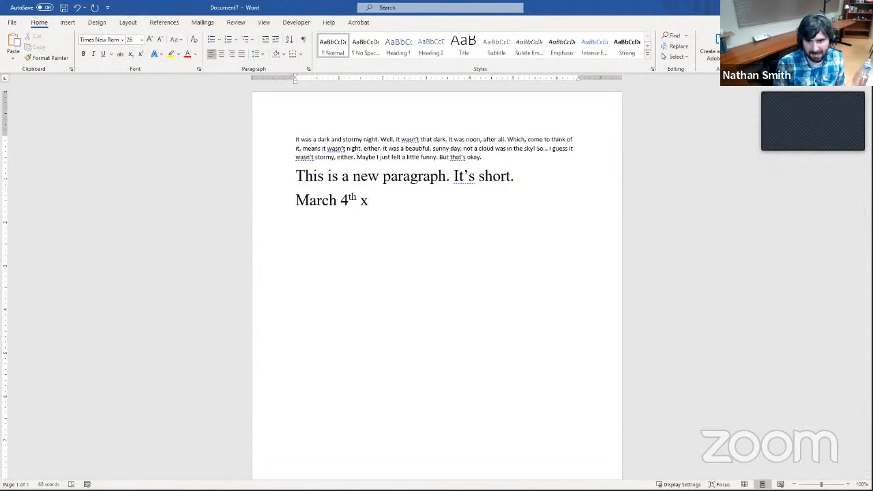
pyautogui.click(361, 200)
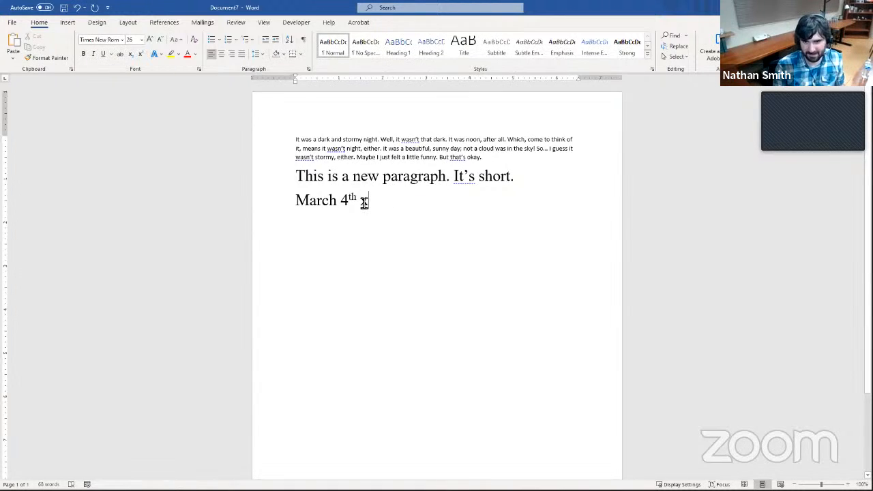
pyautogui.press('Return')
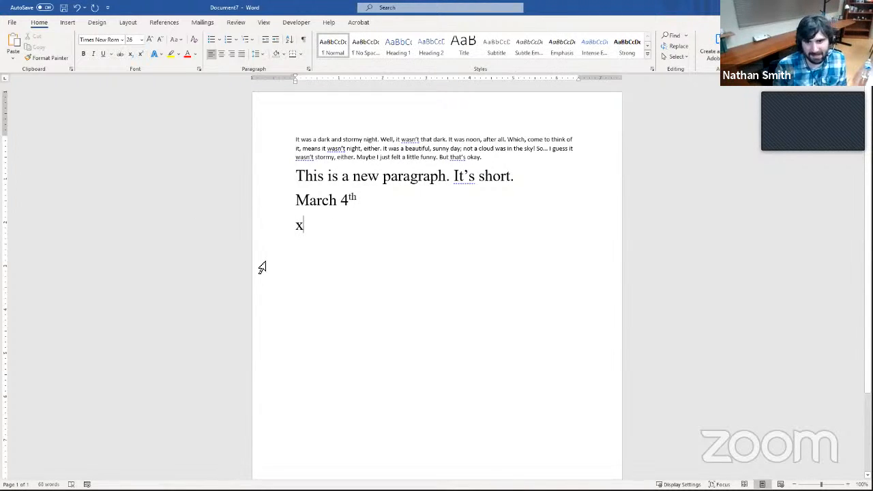
pyautogui.click(140, 58)
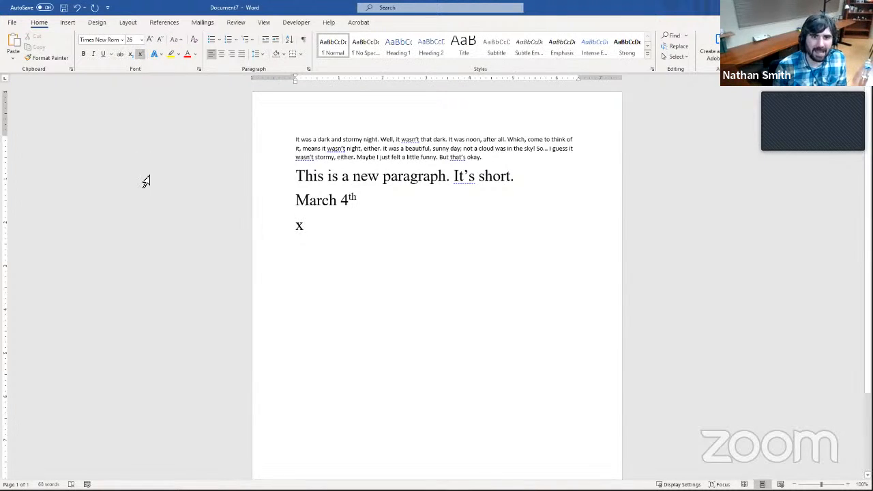
pyautogui.write('2')
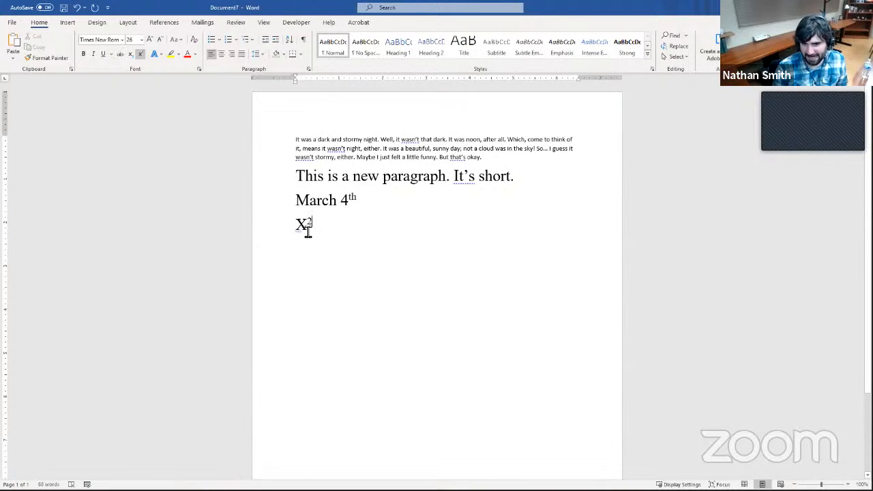
pyautogui.click(77, 7)
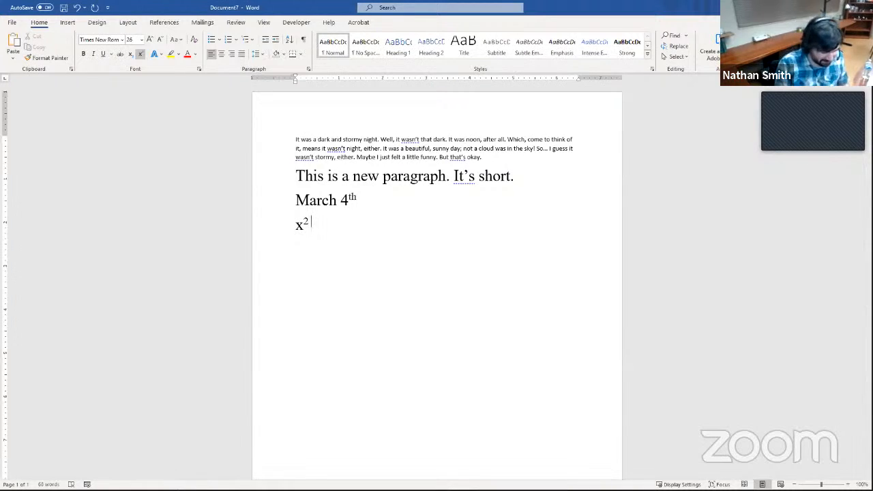
# Step: Continue the x² line with the words "this is still superscript" in superscript
pyautogui.write('this is still')
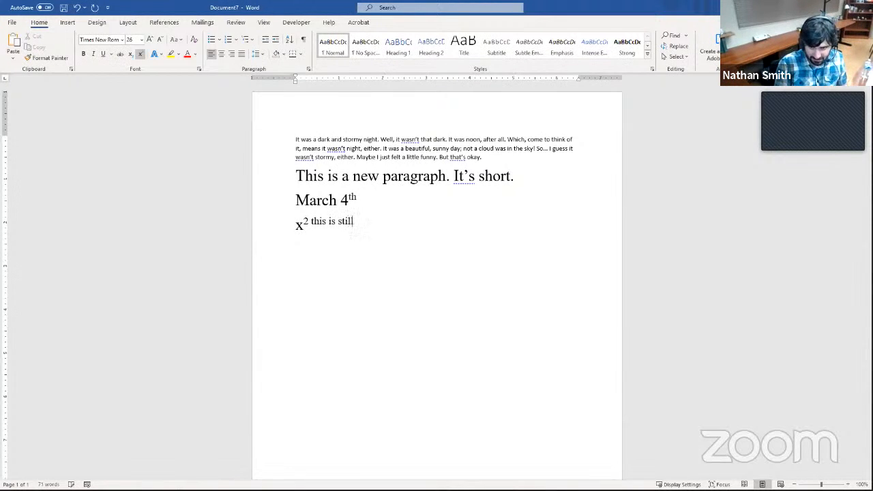
pyautogui.write(' supersci')
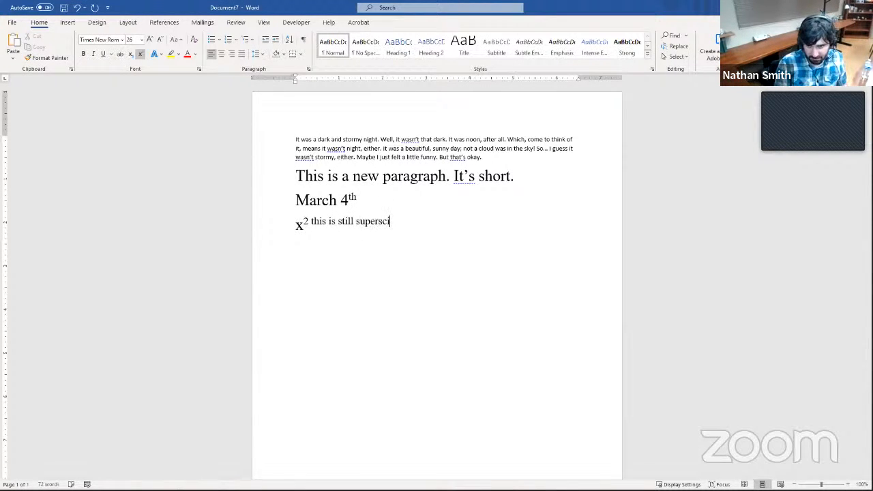
pyautogui.press('BackSpace')
pyautogui.press('BackSpace')
pyautogui.press('BackSpace')
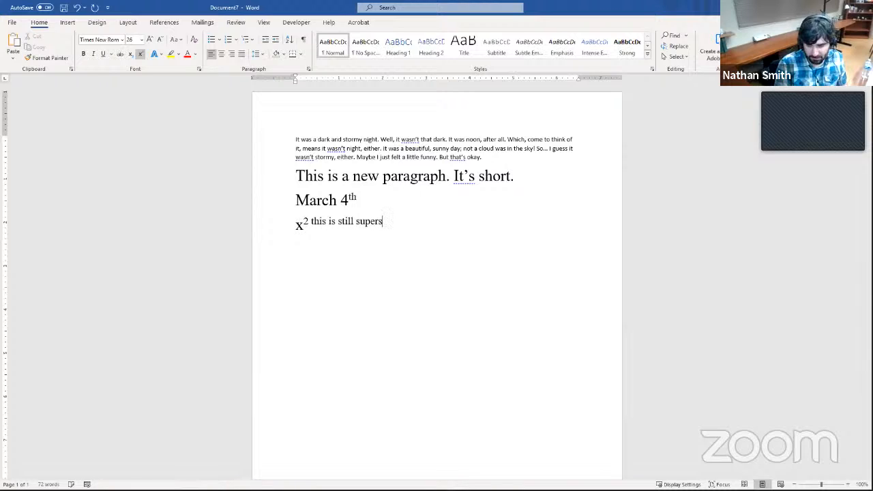
pyautogui.write('rip')
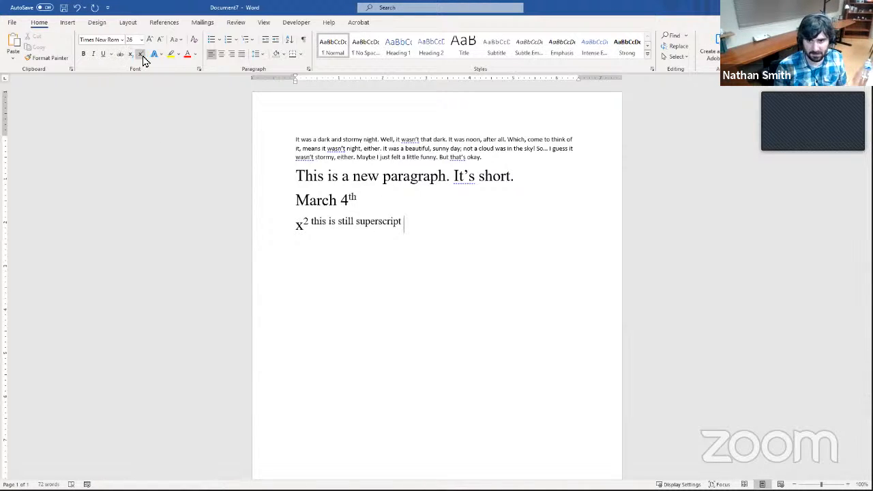
pyautogui.write('t')
# Step: Turn superscript off and add "this is regular." to the same line
pyautogui.click(141, 55)
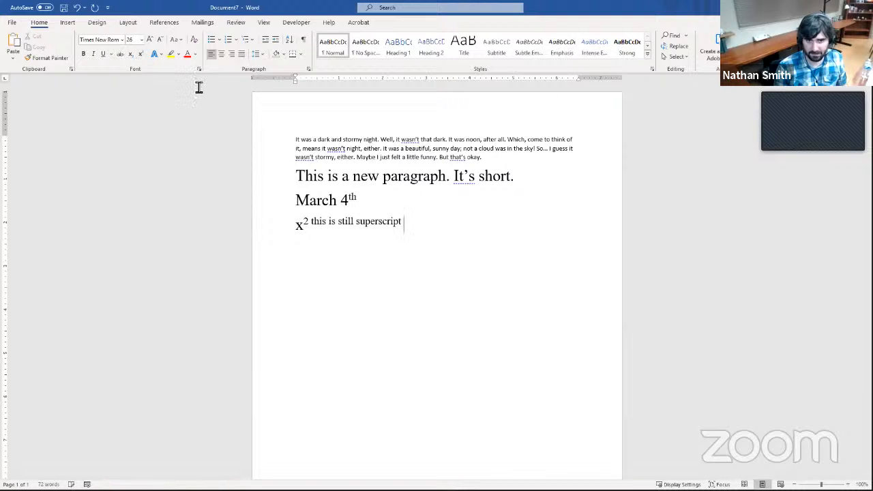
pyautogui.write('this is ')
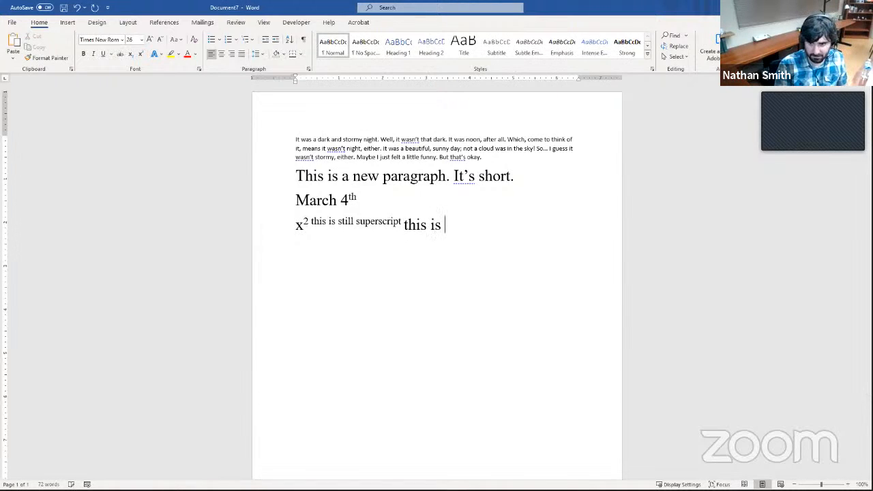
pyautogui.write('regular')
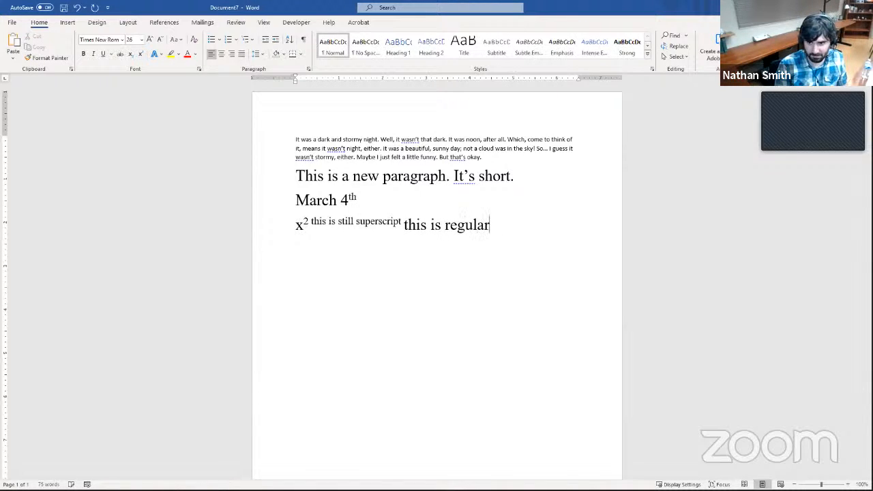
pyautogui.write('.')
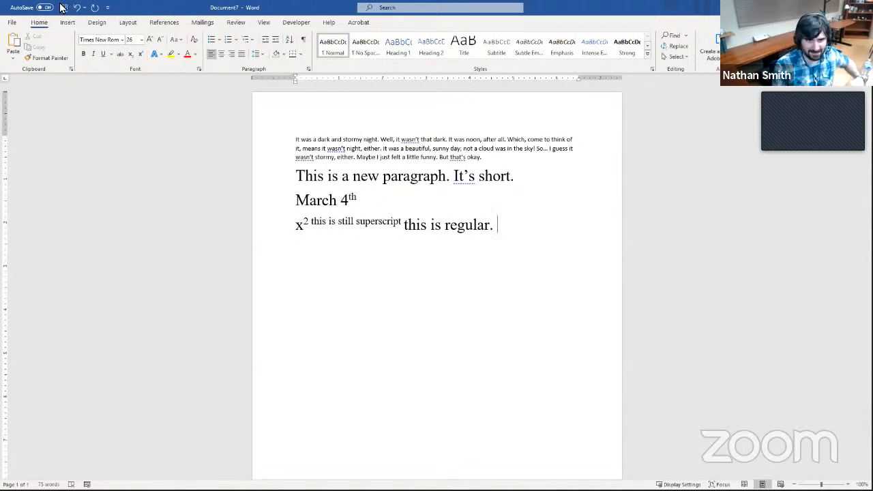
# Step: Add the sentence "This is bold." in bold, followed by "This isn't" without bold
pyautogui.click(83, 55)
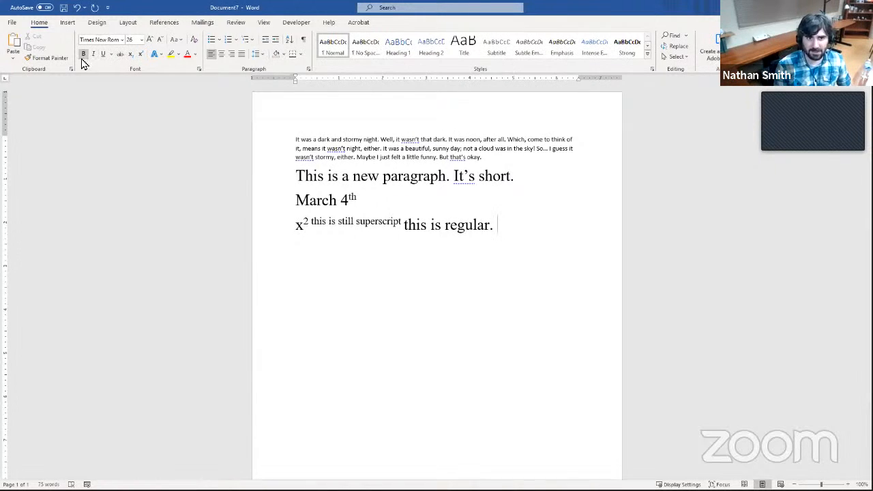
pyautogui.write('This ')
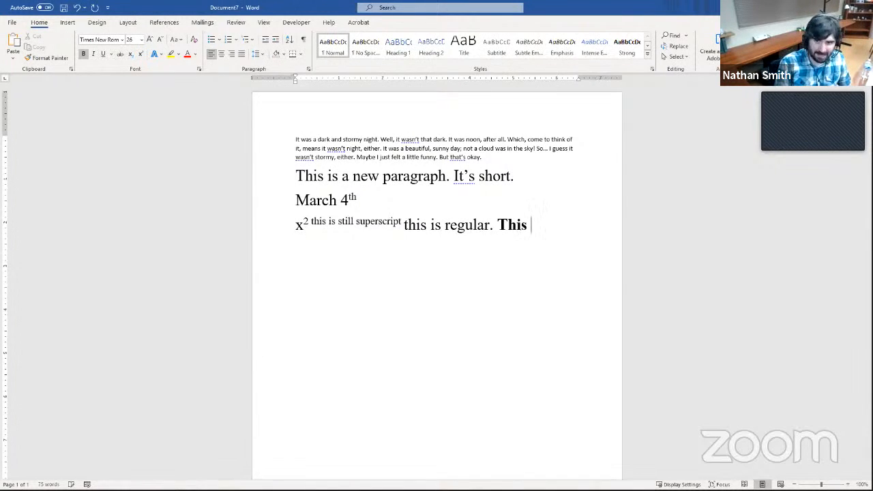
pyautogui.write('is bold.')
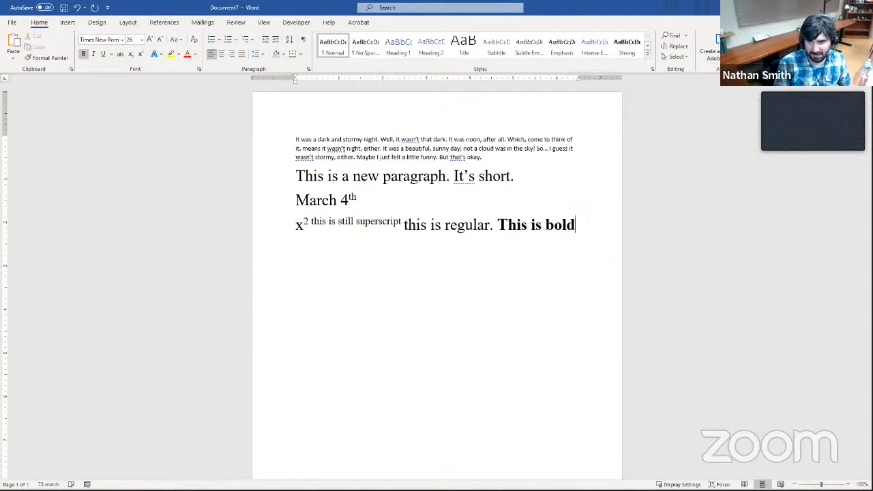
pyautogui.click(84, 56)
pyautogui.write("This isn't")
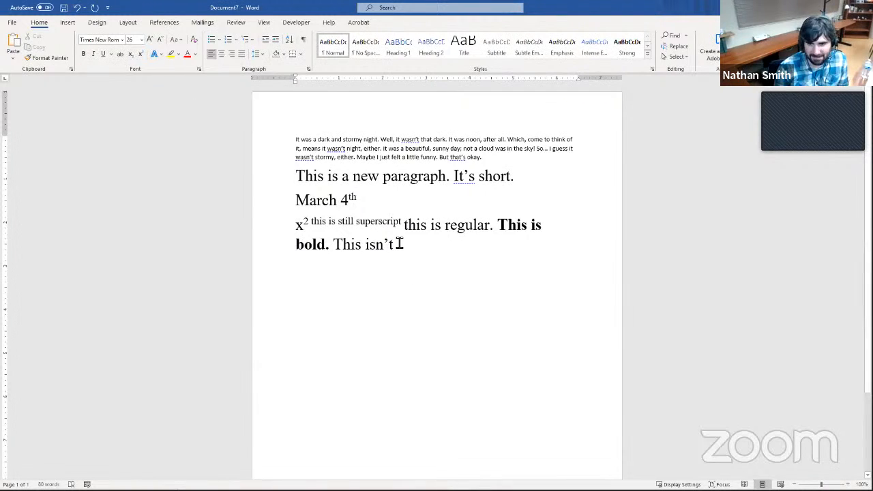
# Step: Select "This isn't", apply a blue text effect to it and undo the effect
pyautogui.moveTo(393, 243); pyautogui.dragTo(343, 248)
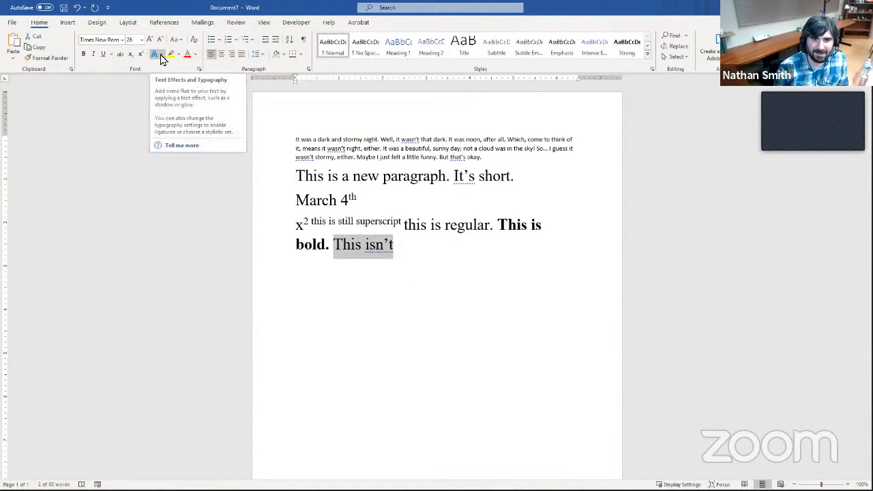
pyautogui.click(161, 57)
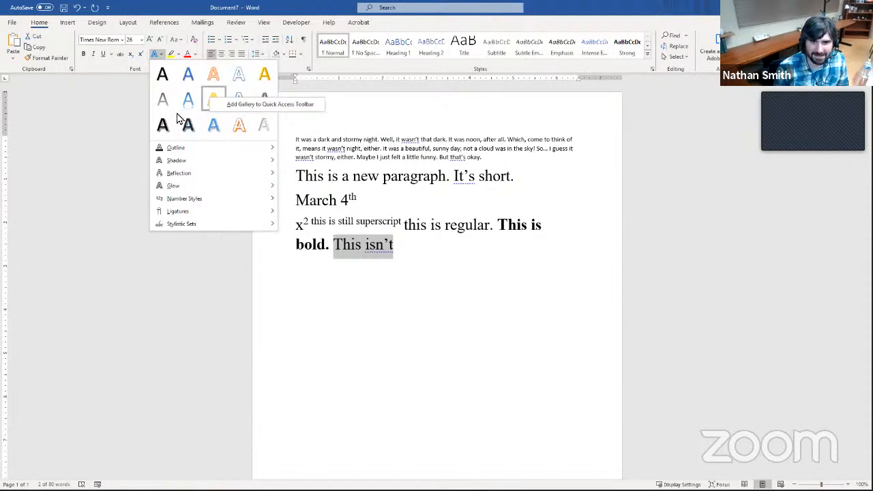
pyautogui.click(194, 110)
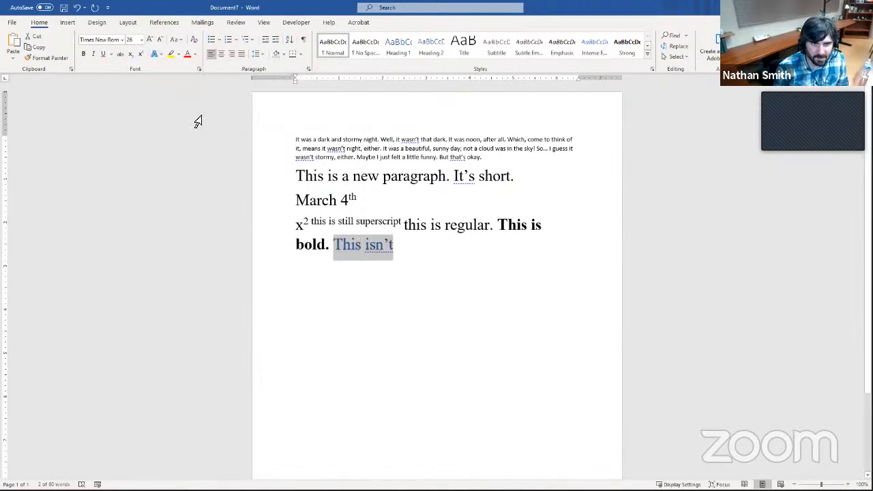
pyautogui.click(76, 9)
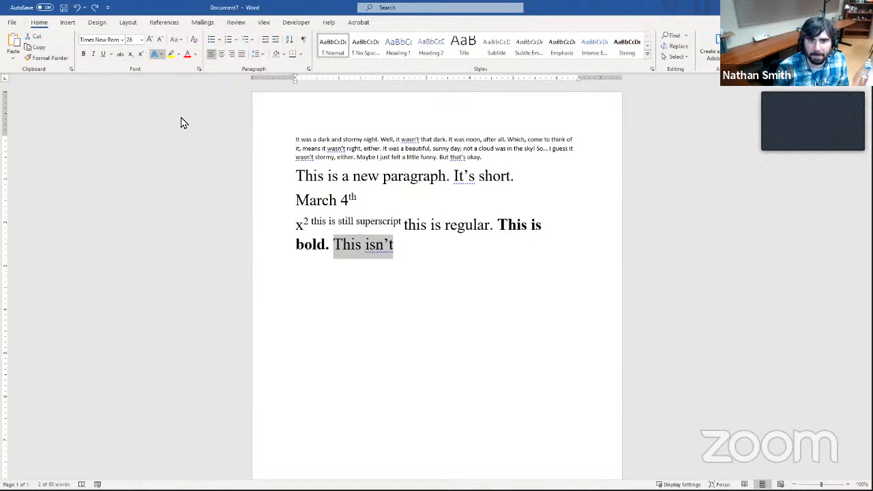
# Step: Browse the text effect options and apply the light blue gradient effect with reflection to "This isn't"
pyautogui.click(157, 53)
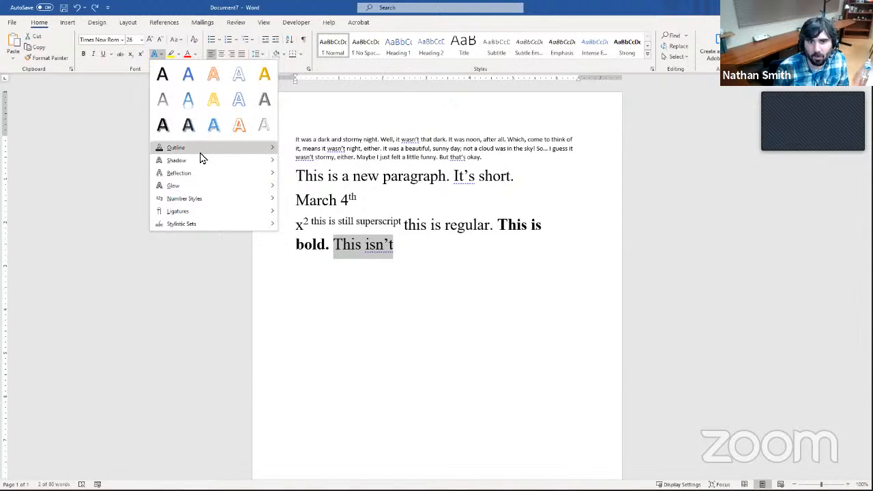
pyautogui.moveTo(188, 159)
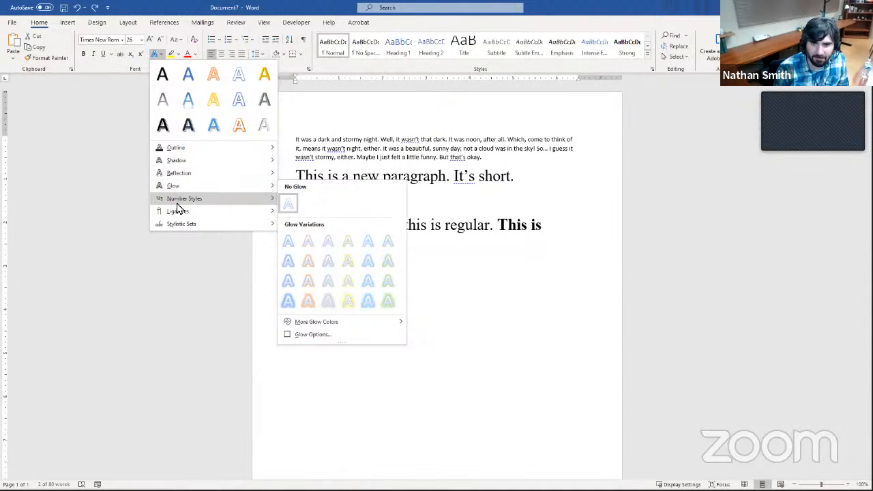
pyautogui.moveTo(177, 206)
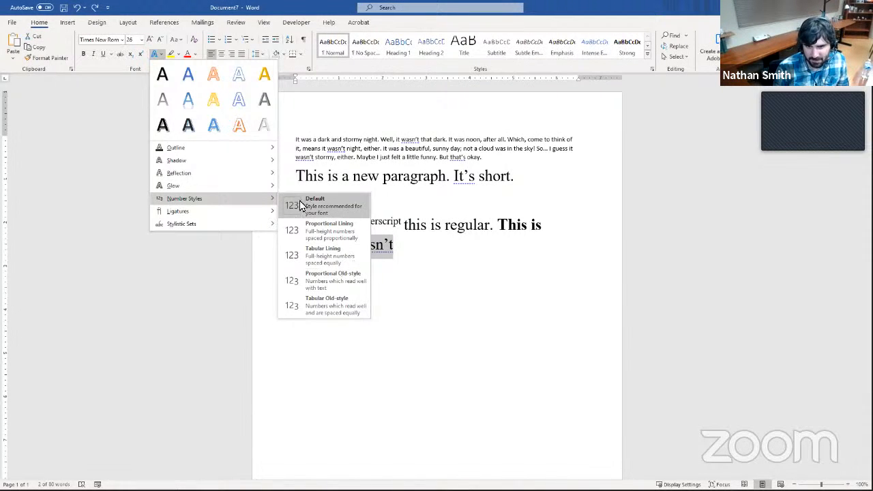
pyautogui.moveTo(244, 212)
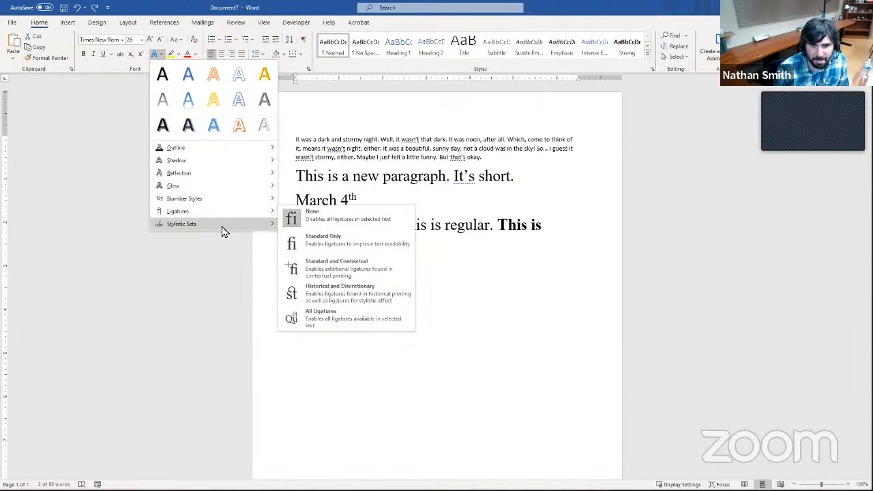
pyautogui.moveTo(222, 232)
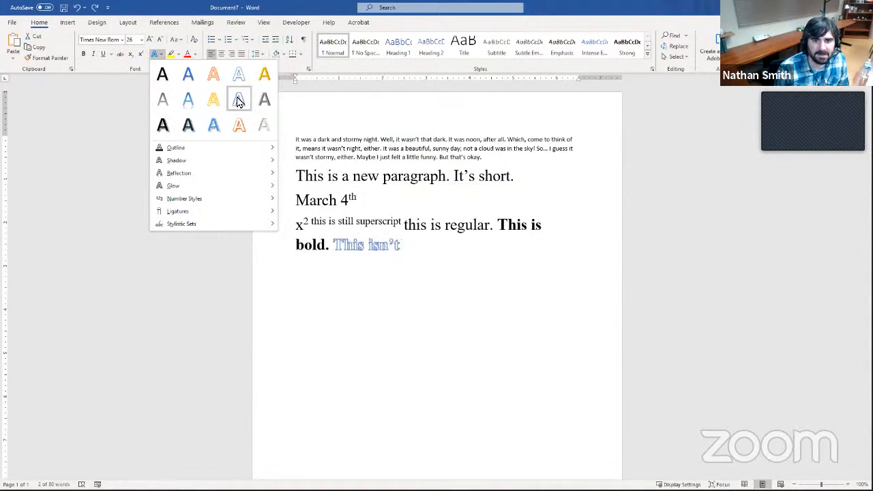
pyautogui.click(187, 100)
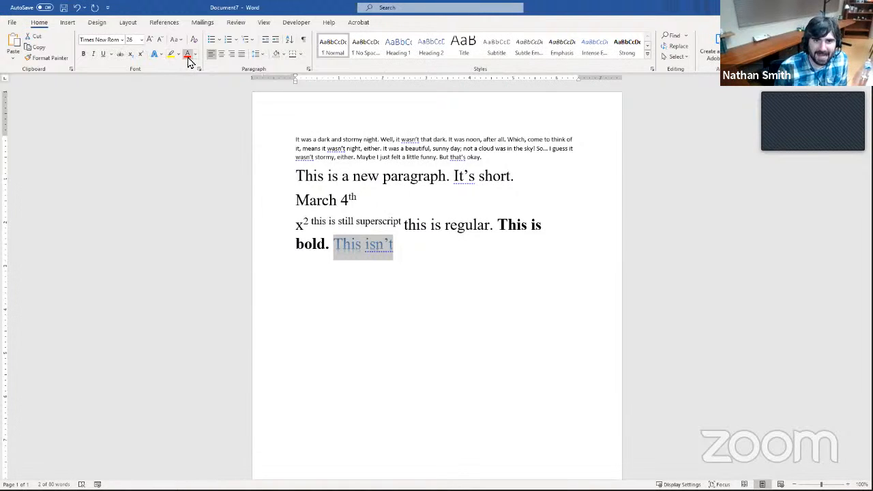
# Step: Set the font color of "This is bold." to red and change it to the green theme color
pyautogui.click(463, 225)
pyautogui.moveTo(500, 229); pyautogui.dragTo(330, 264)
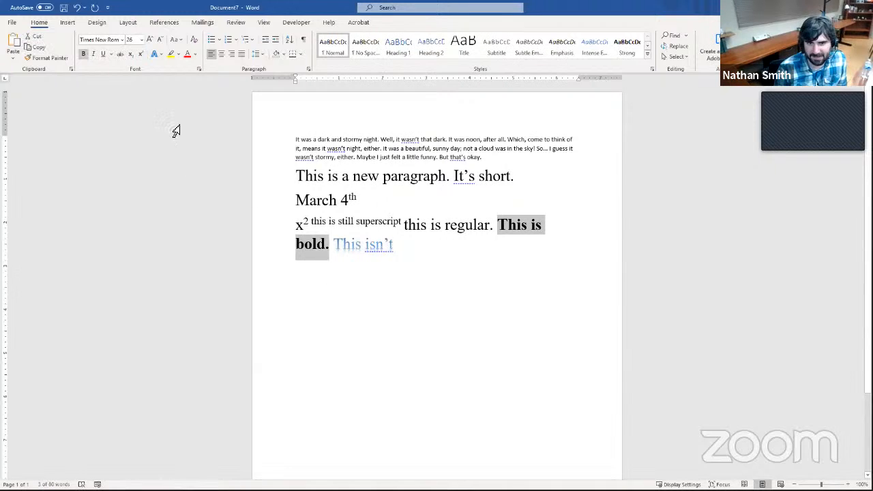
pyautogui.click(186, 57)
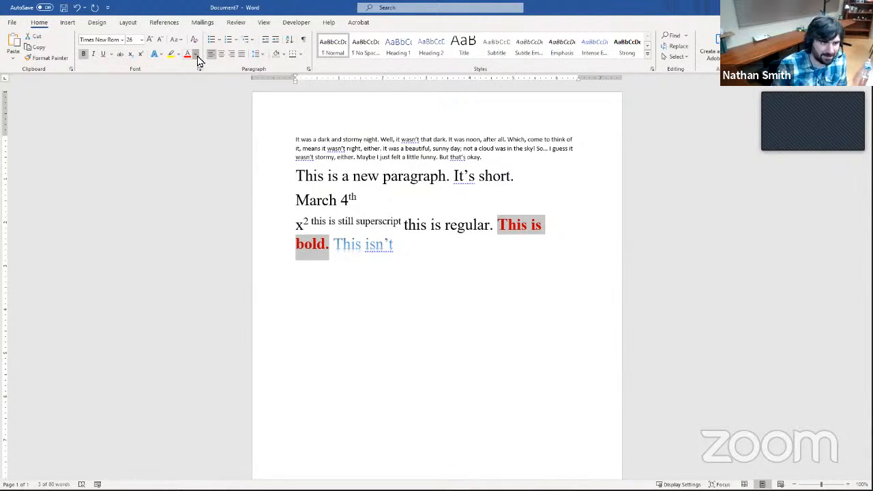
pyautogui.click(195, 55)
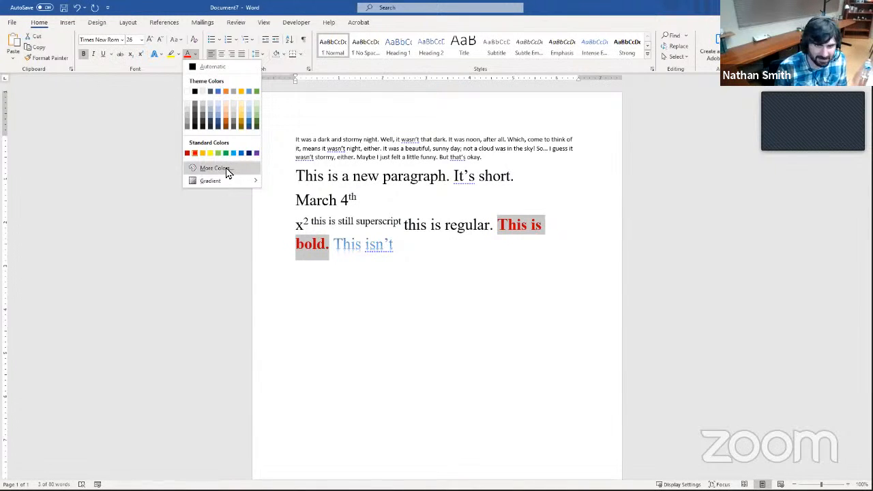
pyautogui.click(254, 94)
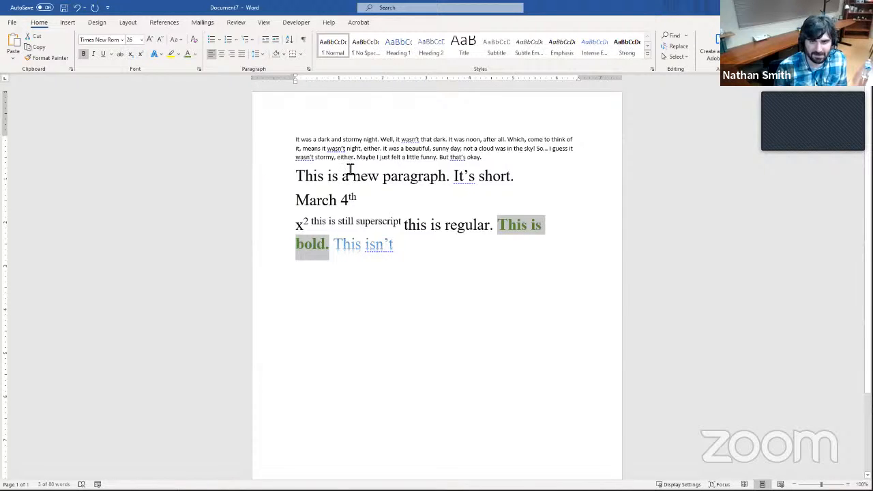
pyautogui.click(459, 242)
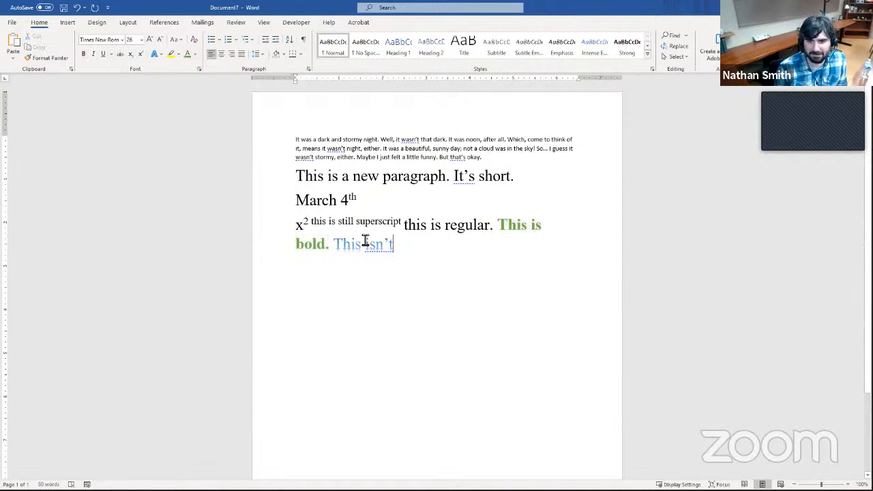
pyautogui.click(318, 243)
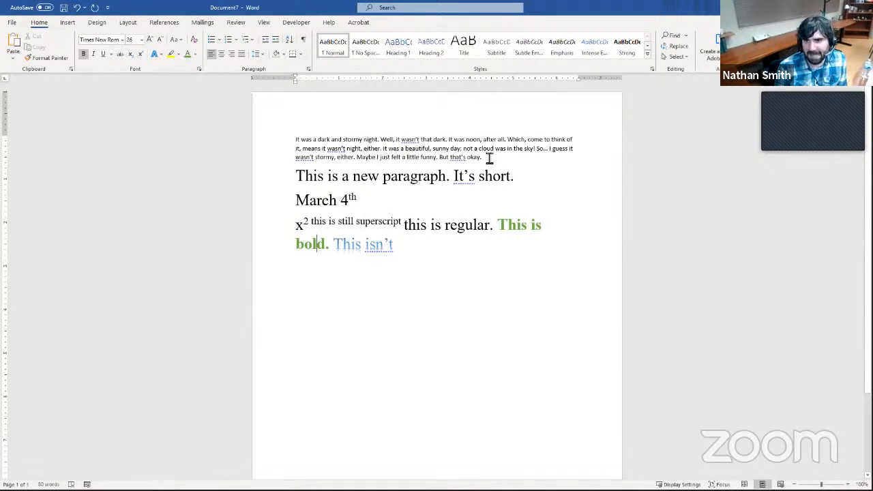
# Step: Apply the same green font color to the sentence "But that's okay." in the first paragraph
pyautogui.moveTo(486, 157); pyautogui.dragTo(444, 156)
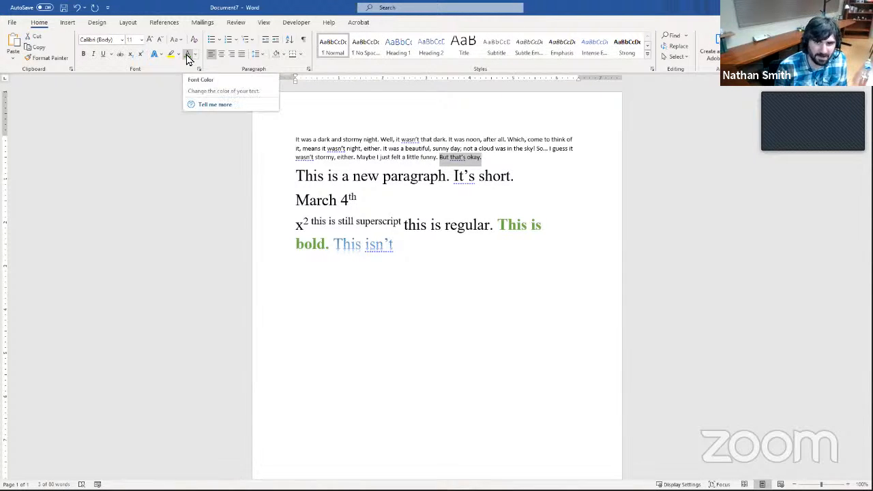
pyautogui.click(188, 58)
pyautogui.doubleClick(440, 148)
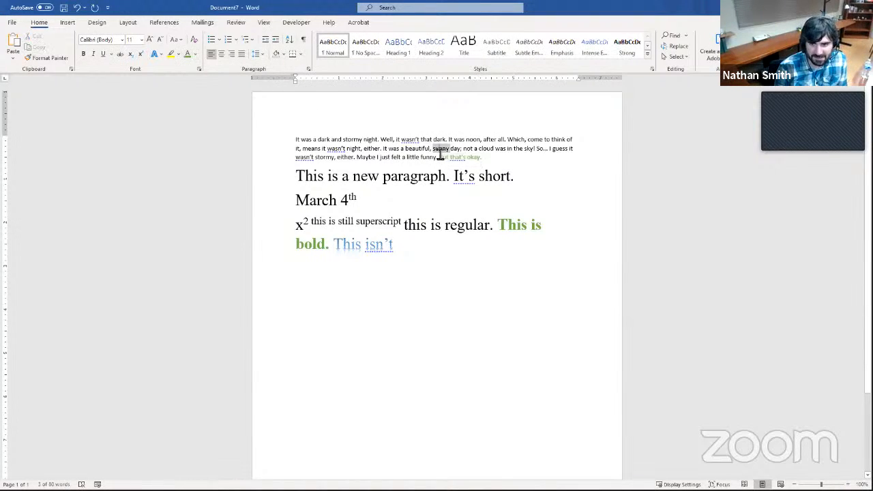
pyautogui.click(512, 152)
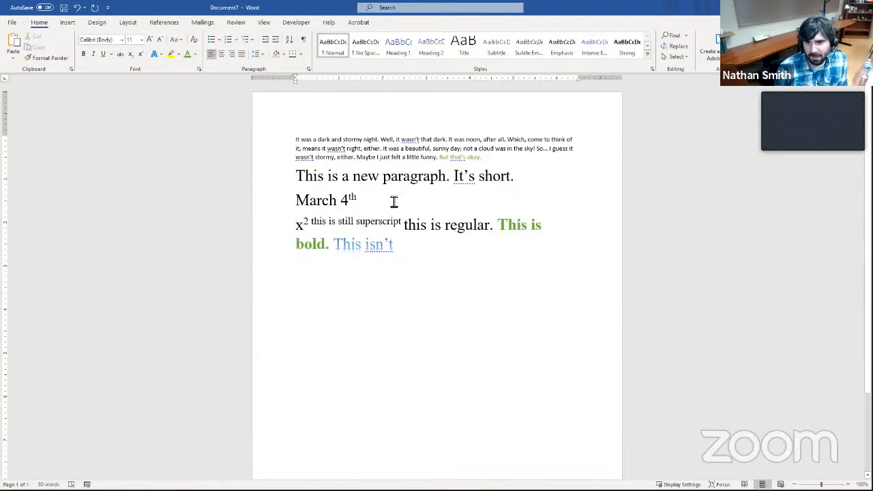
# Step: Clear all formatting from "This is bold. This isn't" at the end of the last line
pyautogui.moveTo(400, 253); pyautogui.dragTo(504, 228)
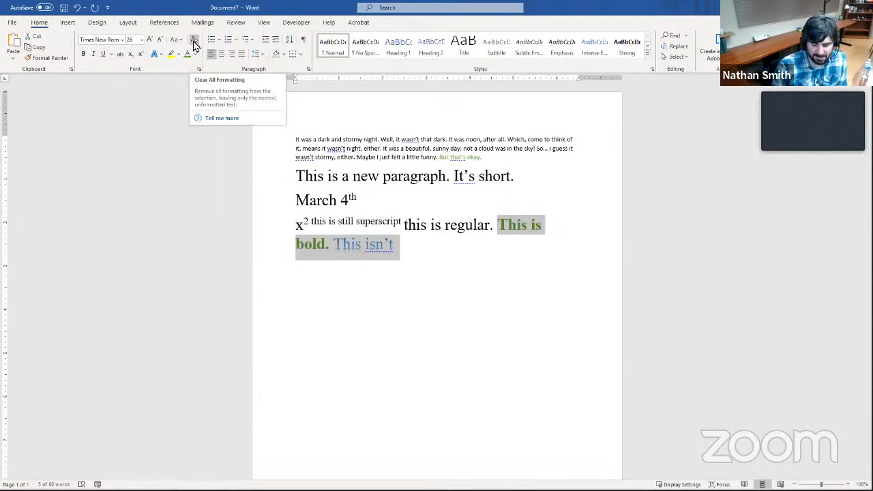
pyautogui.click(193, 43)
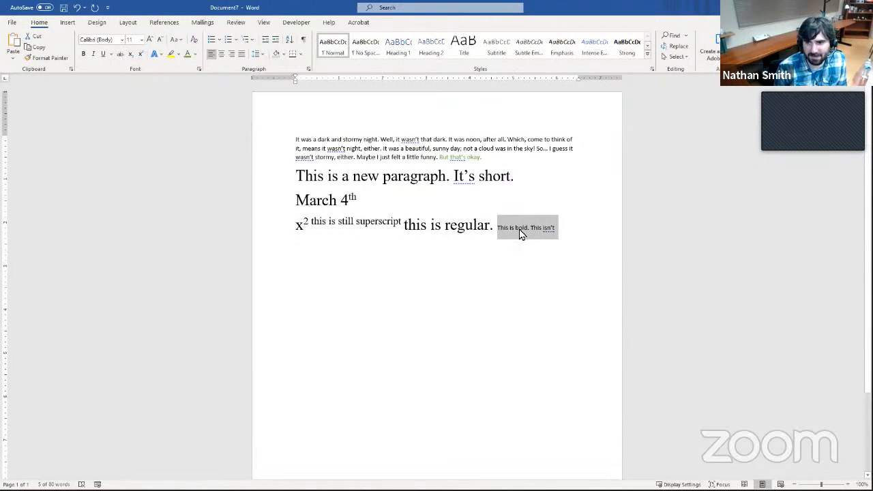
pyautogui.click(555, 238)
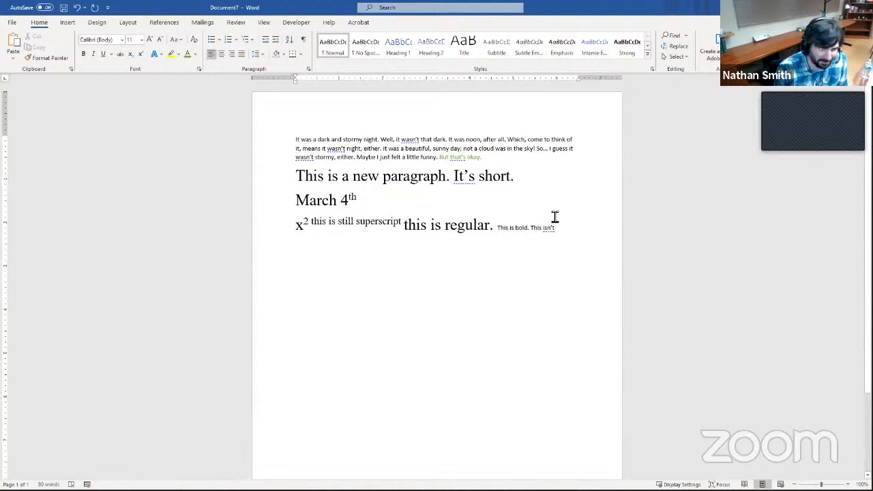
pyautogui.doubleClick(548, 225)
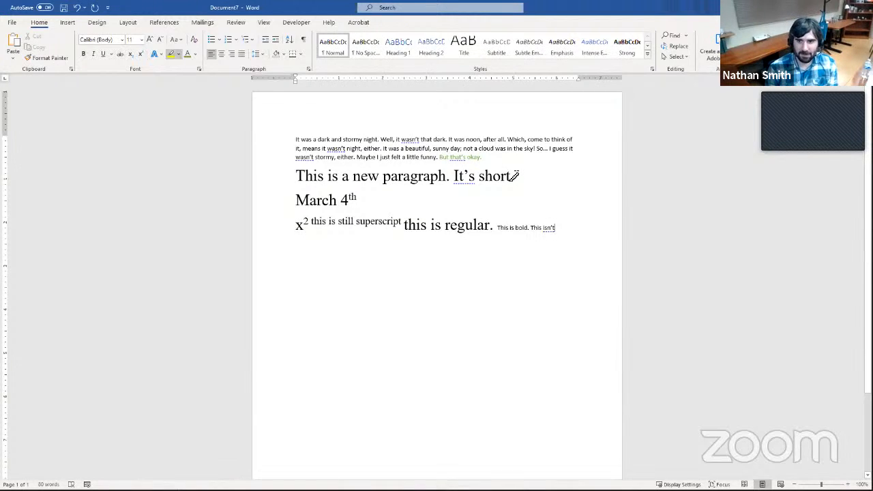
# Step: Highlight "It's short." in yellow and "But that's okay." in turquoise, and stop highlighting
pyautogui.moveTo(513, 176)
pyautogui.mouseDown()
pyautogui.moveTo(473, 172)
pyautogui.moveTo(461, 180)
pyautogui.mouseUp()
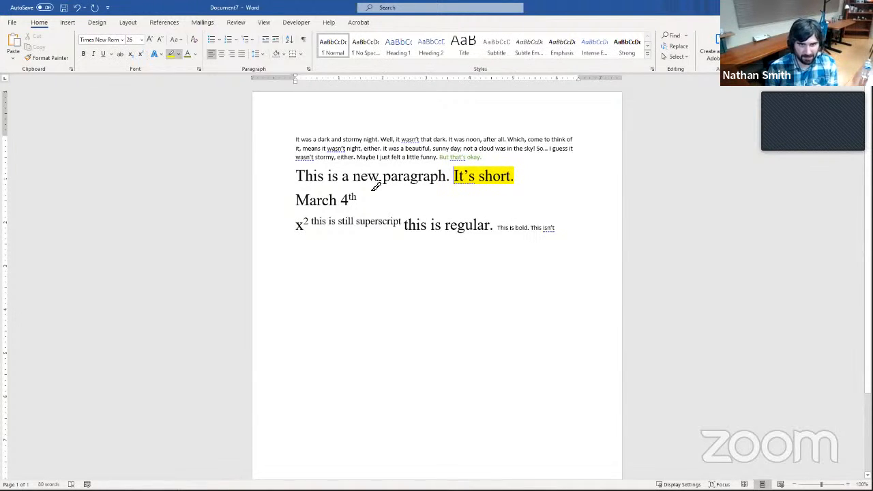
pyautogui.click(178, 55)
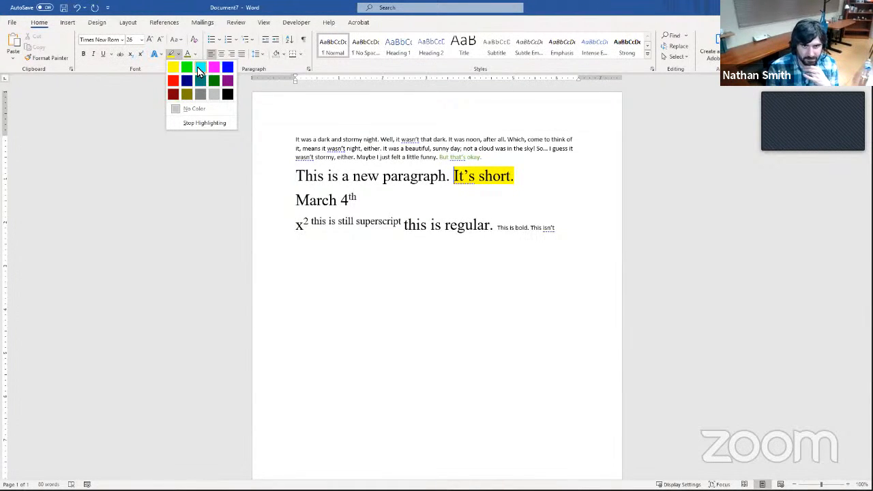
pyautogui.click(199, 68)
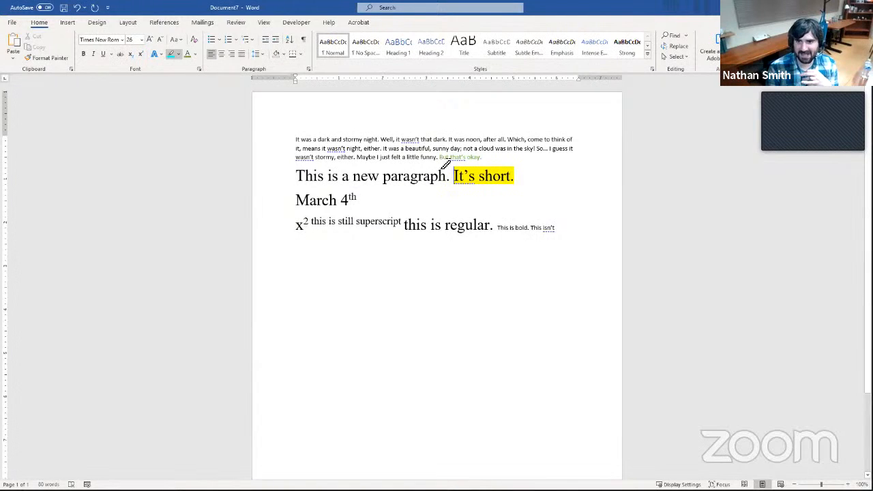
pyautogui.moveTo(486, 157); pyautogui.dragTo(438, 158)
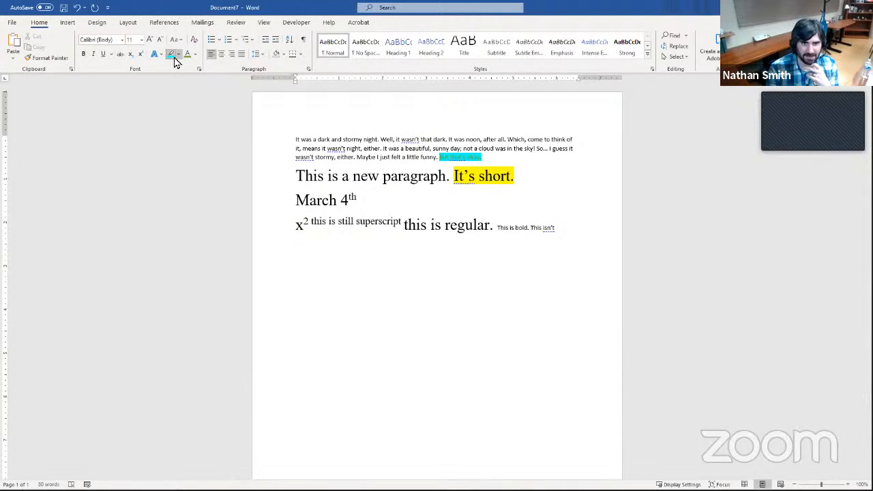
pyautogui.click(174, 59)
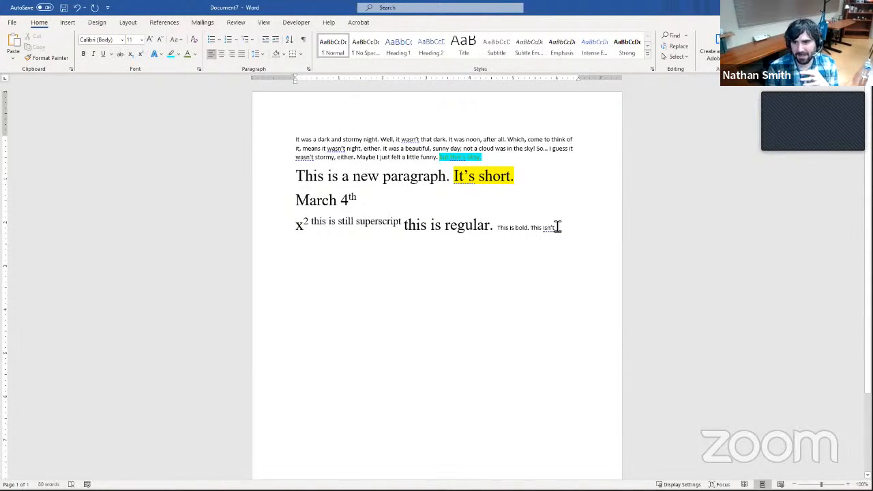
# Step: Select "But that's okay." in the first paragraph and remove its turquoise highlight
pyautogui.moveTo(555, 227); pyautogui.dragTo(503, 233)
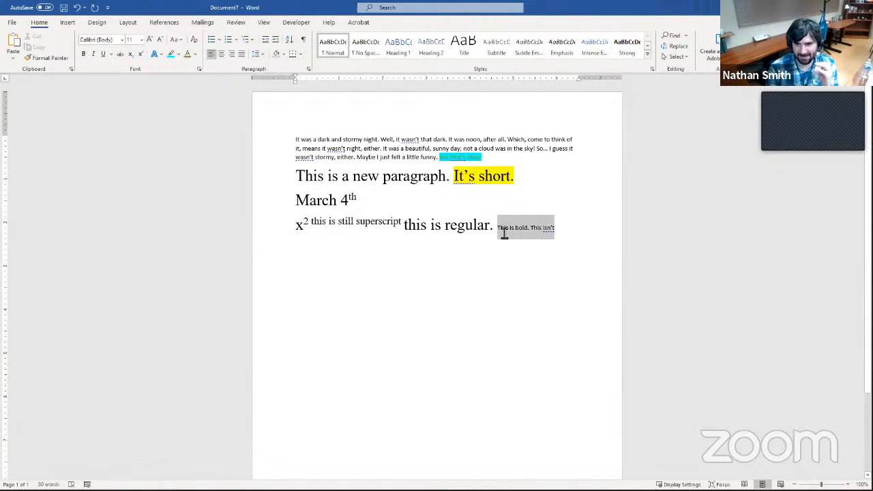
pyautogui.click(577, 273)
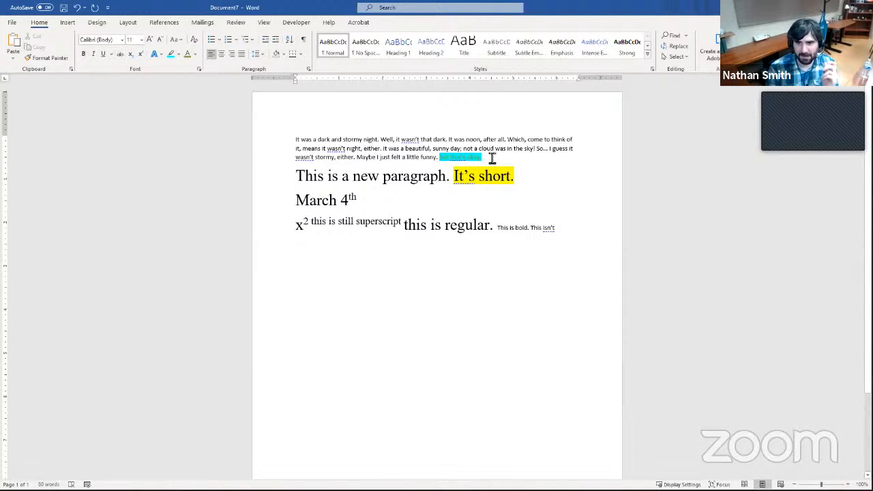
pyautogui.moveTo(491, 158); pyautogui.dragTo(442, 164)
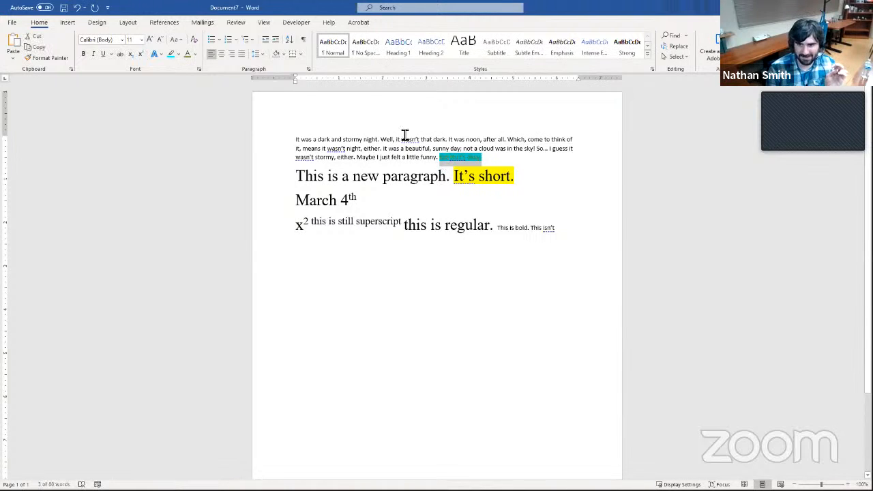
pyautogui.click(169, 59)
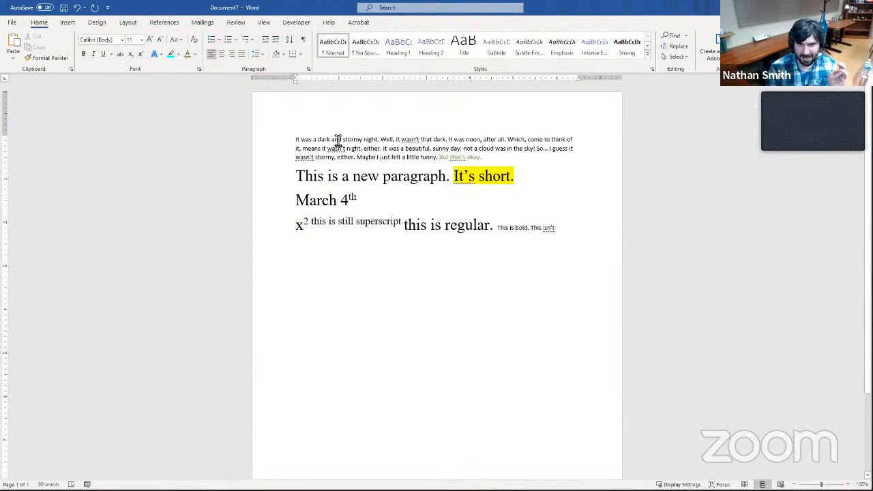
# Step: Change the highlight of "It's short." to turquoise, and remove it by highlighting the same text again
pyautogui.click(171, 53)
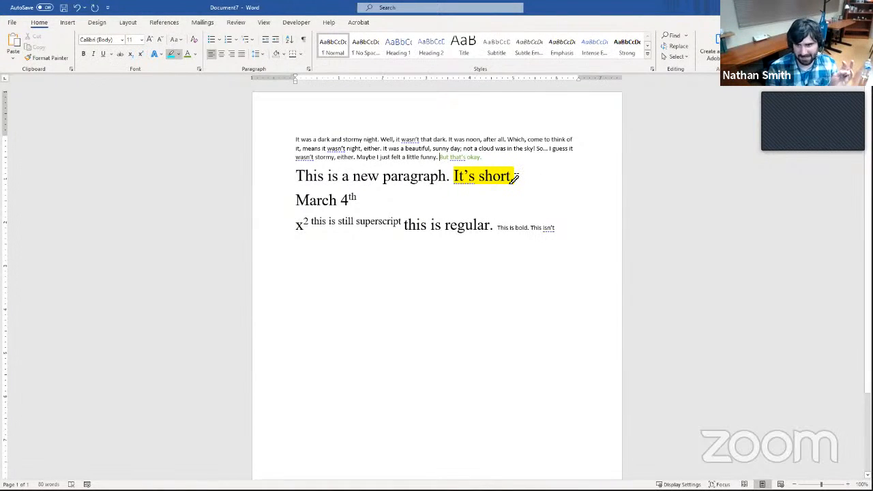
pyautogui.moveTo(513, 176); pyautogui.dragTo(469, 177)
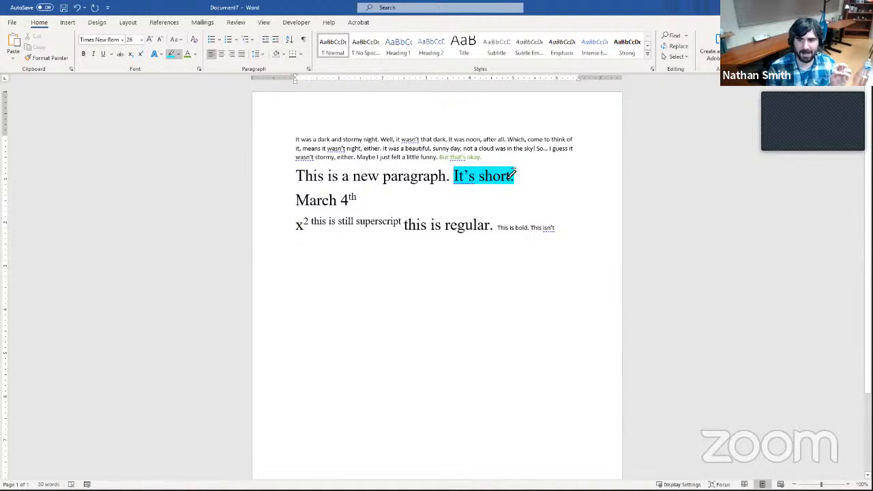
pyautogui.moveTo(513, 176); pyautogui.dragTo(457, 179)
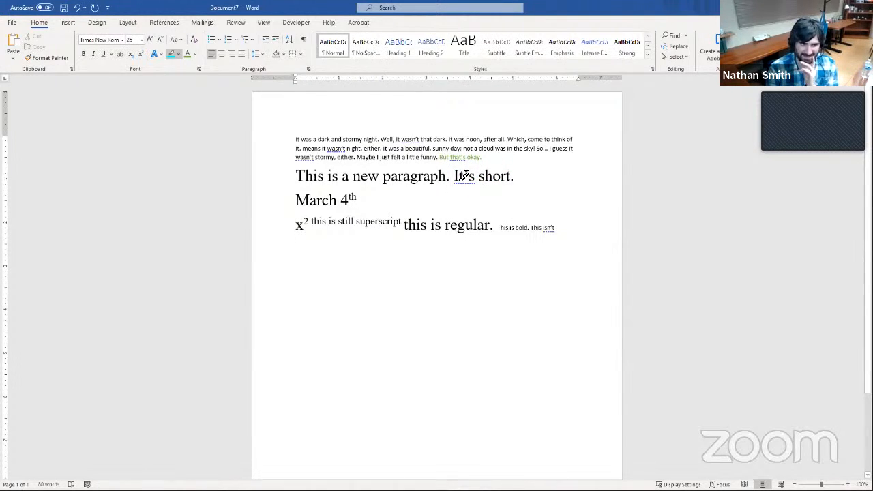
pyautogui.click(177, 55)
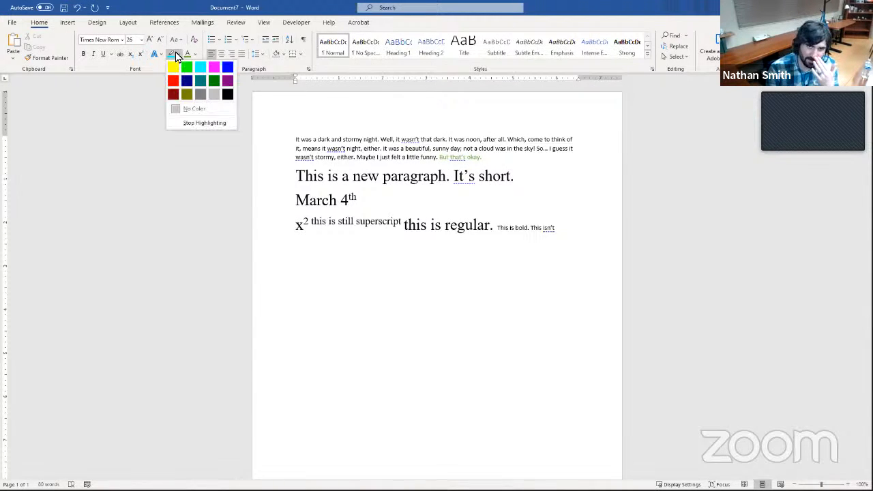
pyautogui.click(177, 55)
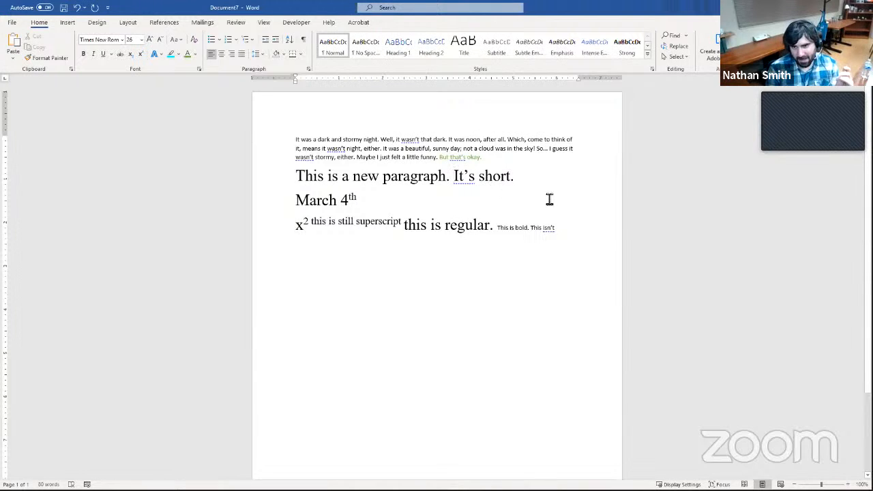
# Step: Add "The rain in Spain stays mainly in the plain. Peter Piper picked a peck of pickled peppers." at the end of the first paragraph
pyautogui.click(580, 231)
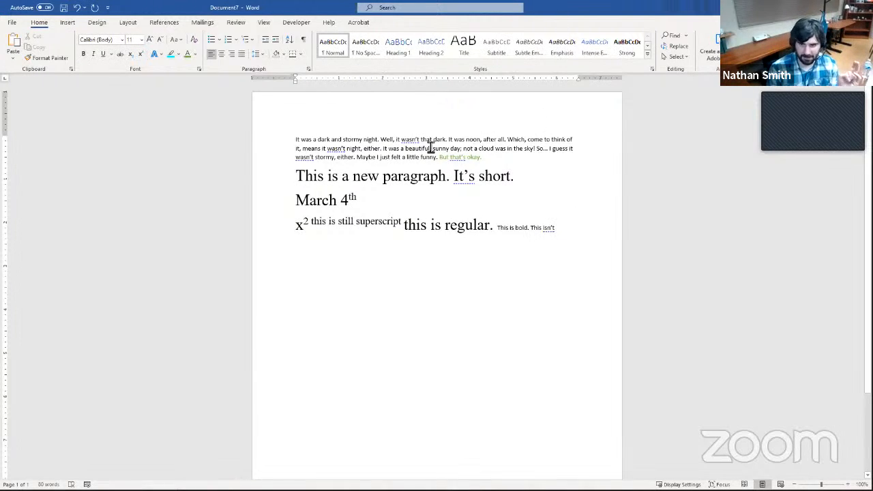
pyautogui.click(523, 156)
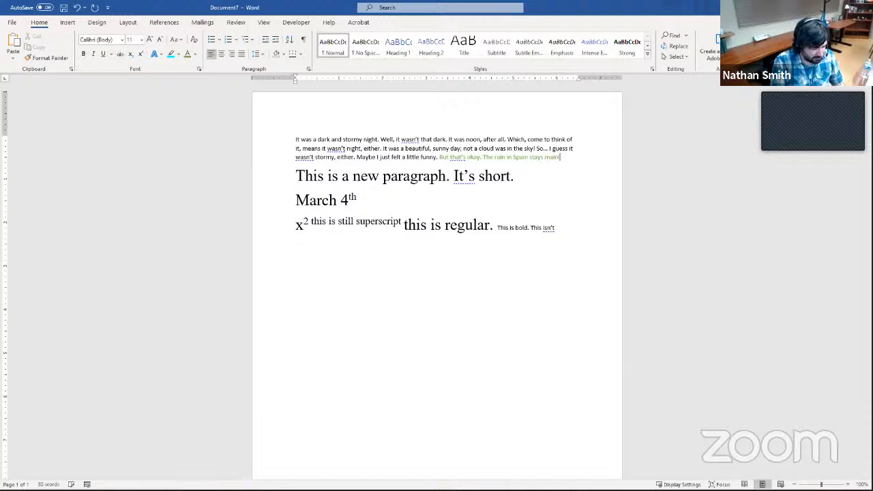
pyautogui.write('The rain in Spain stays mainly in the plain. Peter Piper picked a pack of pickled pepp')
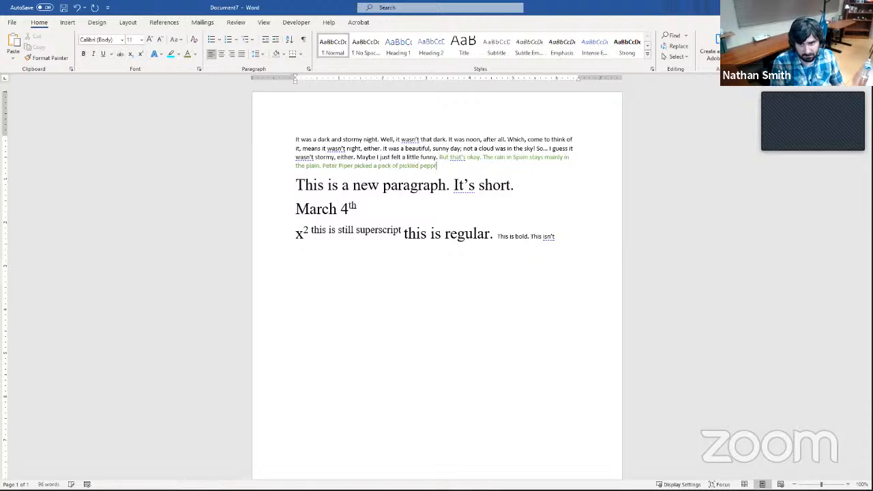
pyautogui.write('rs.')
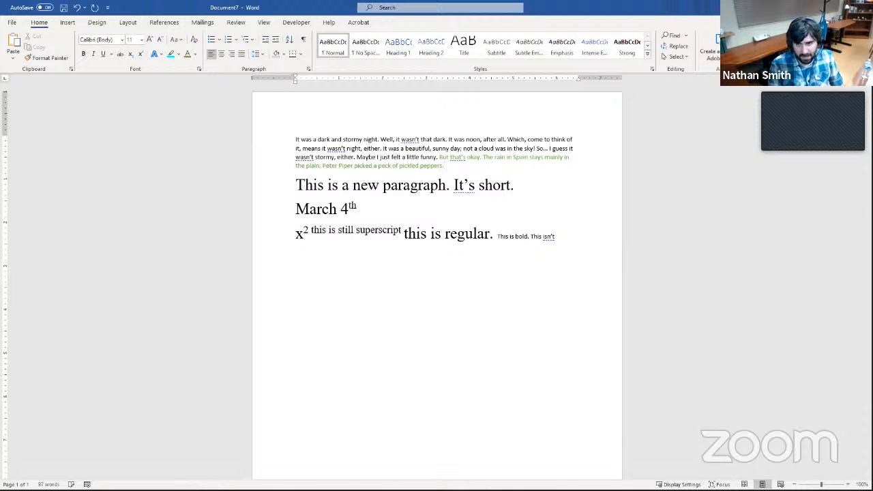
# Step: Select the whole first paragraph and clear all of its formatting
pyautogui.doubleClick(272, 132)
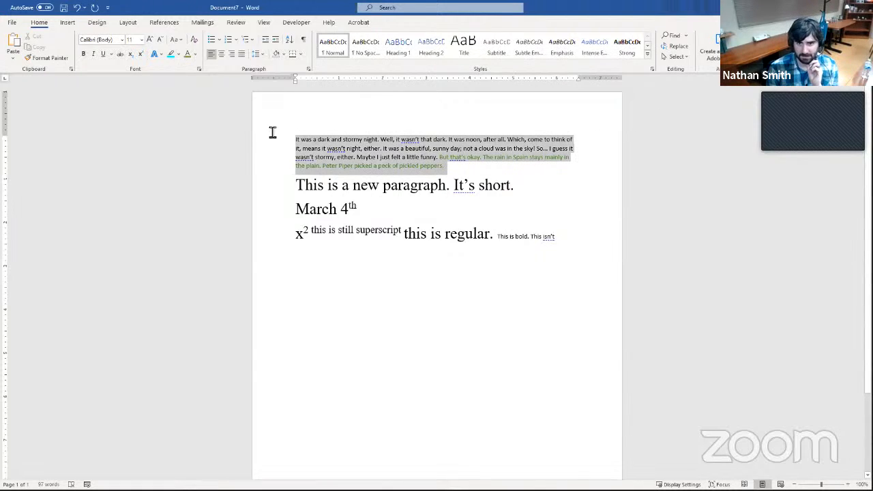
pyautogui.click(194, 39)
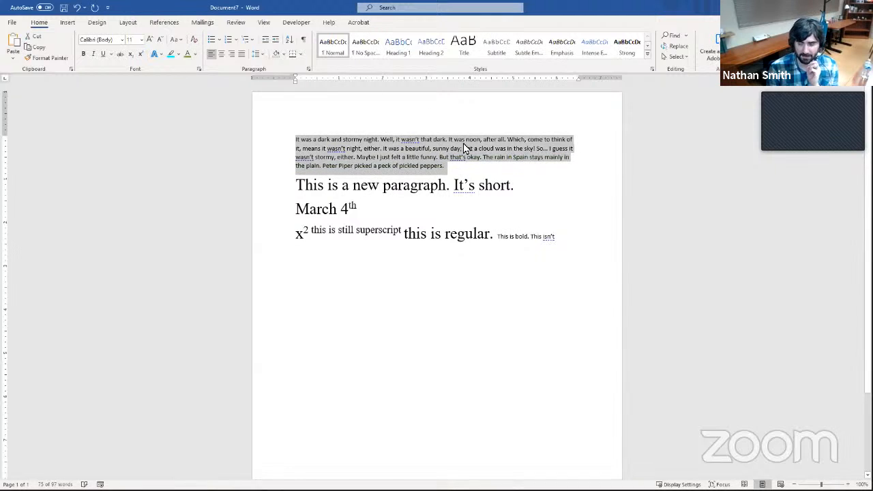
pyautogui.click(468, 164)
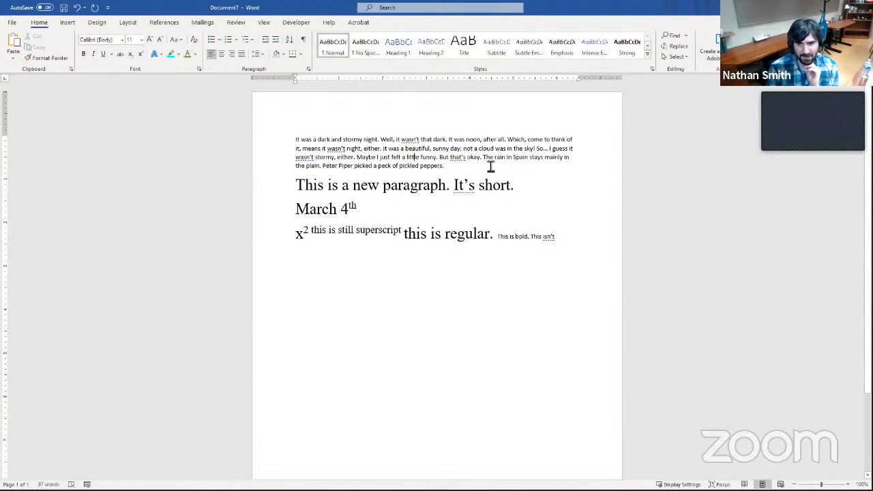
pyautogui.moveTo(451, 169); pyautogui.dragTo(276, 119)
pyautogui.click(469, 167)
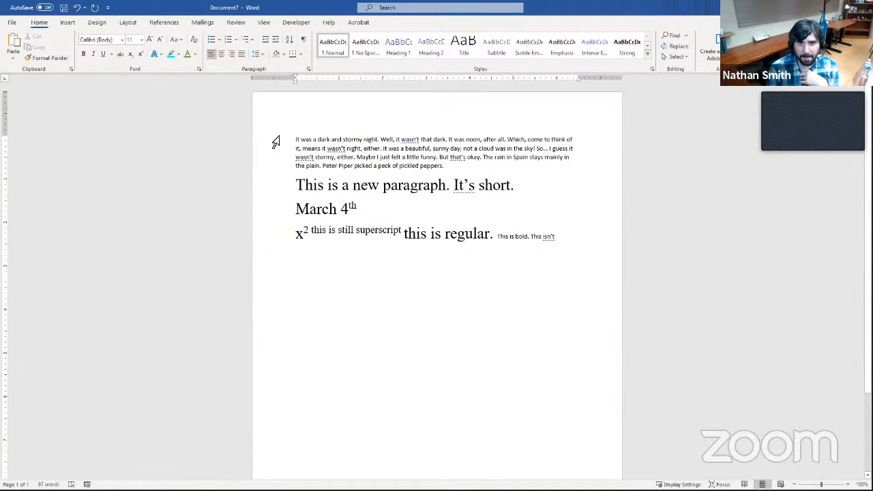
# Step: Center the first paragraph and add a centered line "It works its way outwards." as a new paragraph directly below it
pyautogui.click(220, 59)
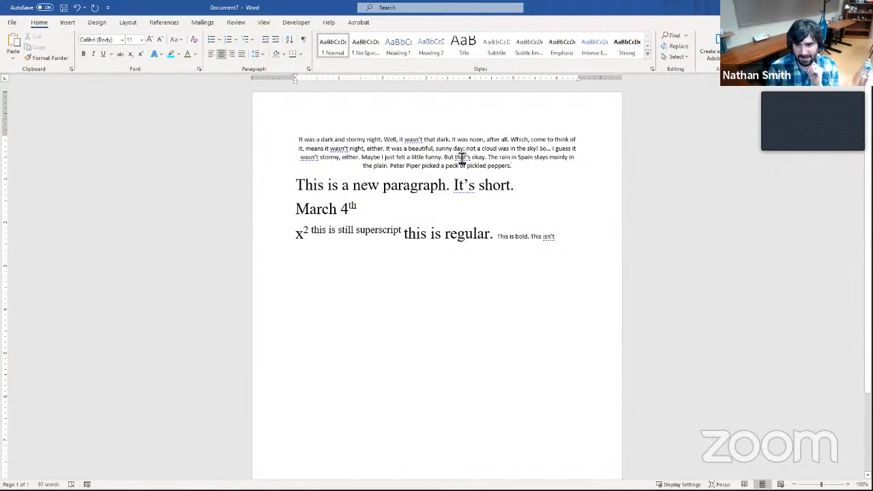
pyautogui.press('Return')
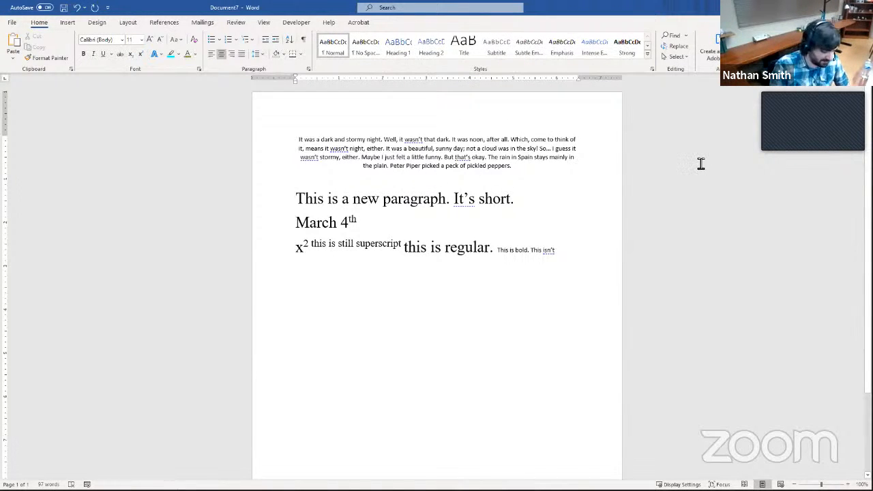
pyautogui.write('It w')
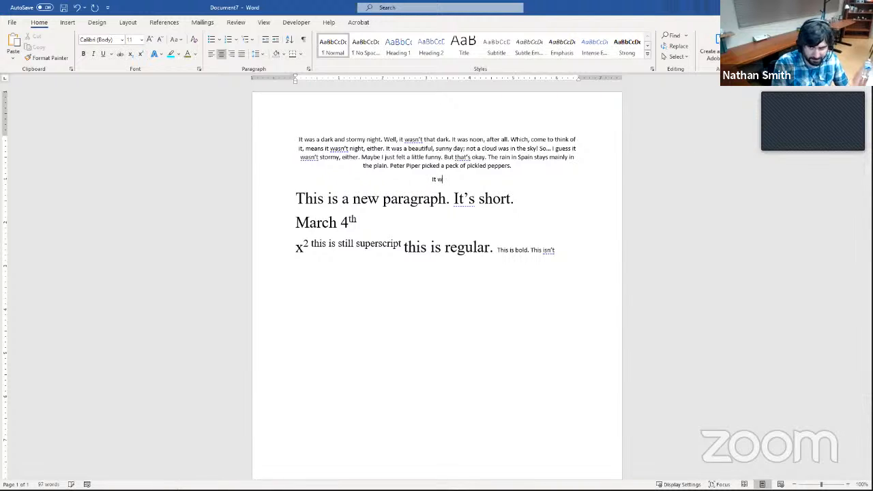
pyautogui.write('orks its ')
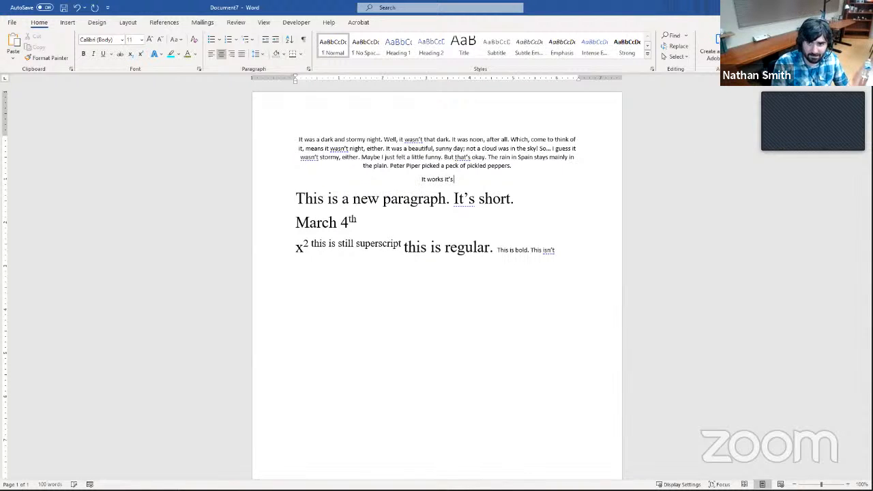
pyautogui.write('way o')
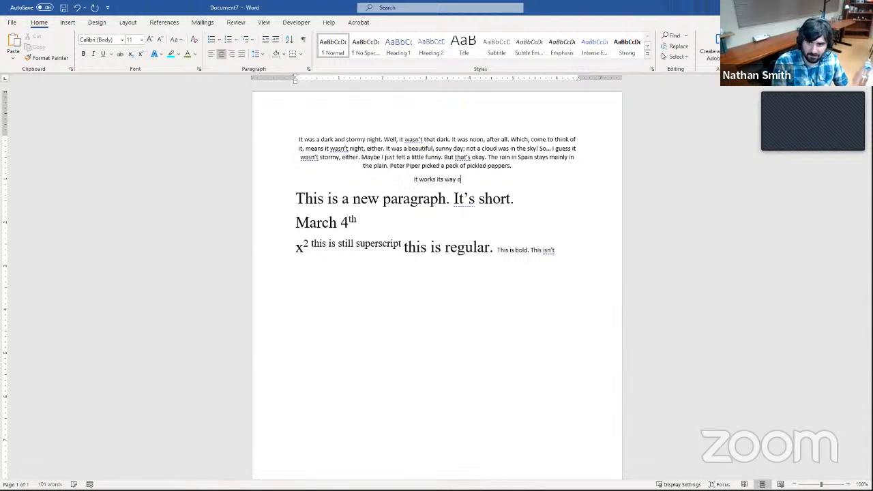
pyautogui.write('utwards.')
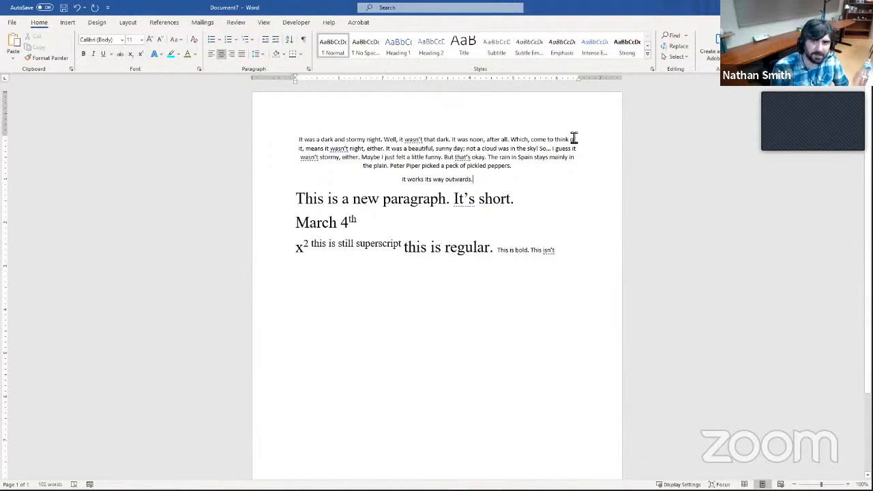
# Step: Right-align the first paragraph, and change its alignment to justified
pyautogui.click(231, 56)
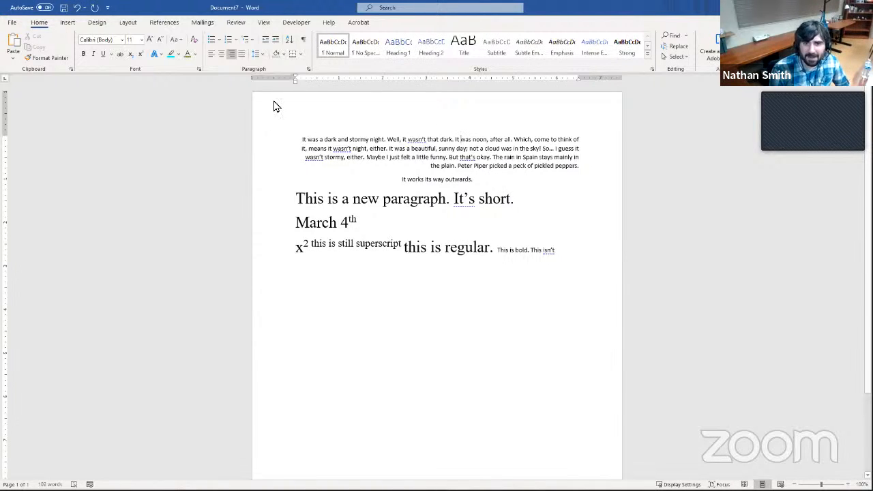
pyautogui.click(240, 55)
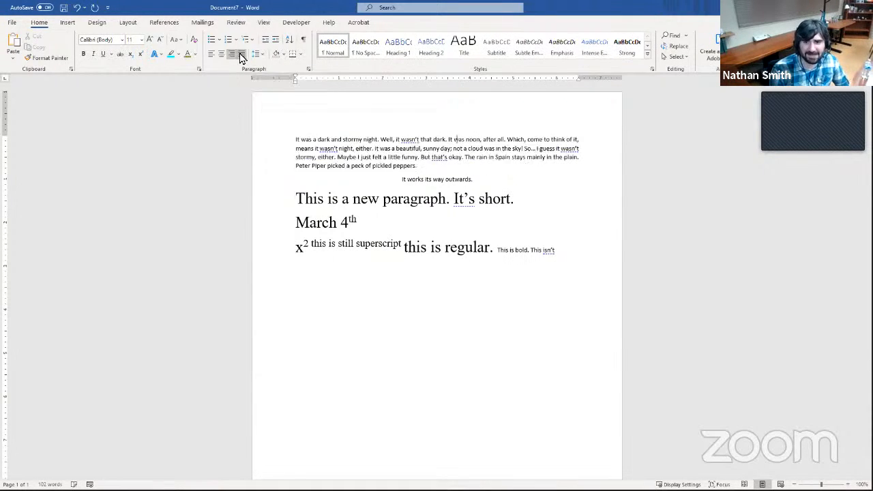
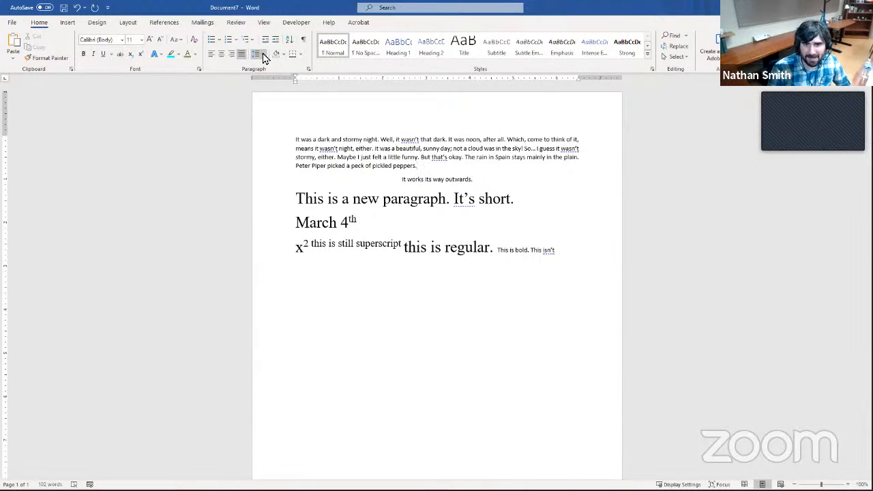
# Step: Set the line spacing of the first paragraph to 1.15
pyautogui.click(263, 54)
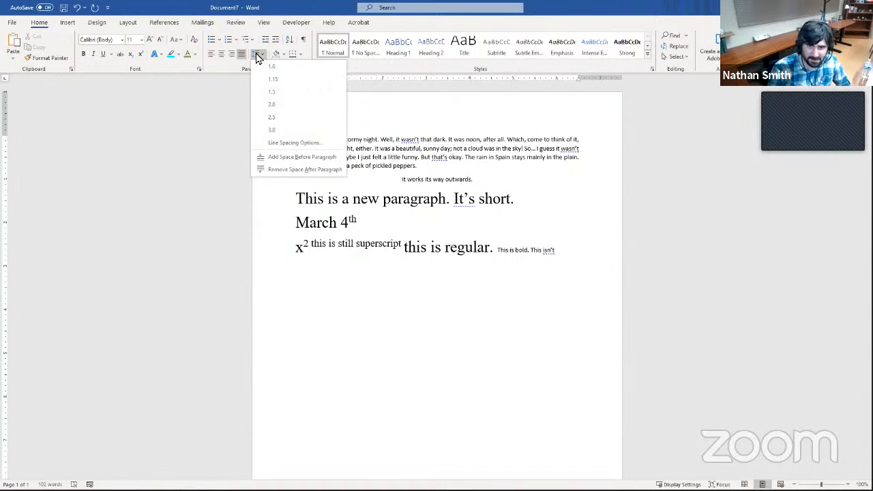
pyautogui.click(258, 57)
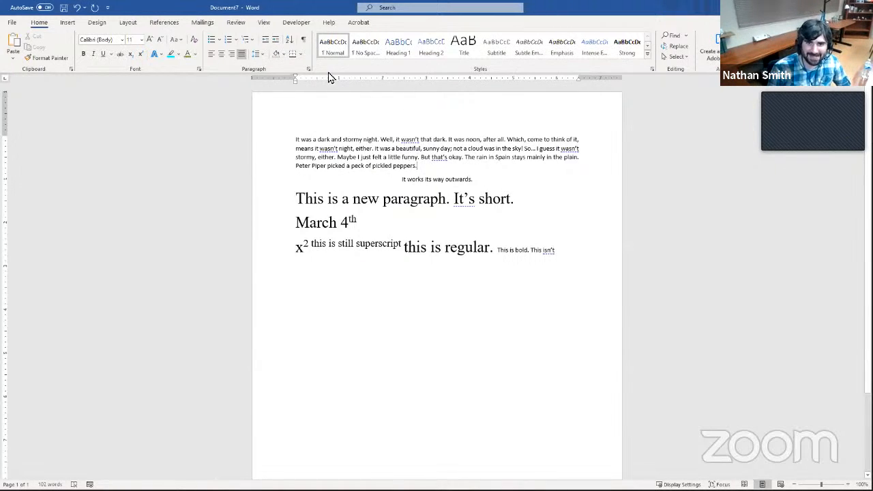
pyautogui.click(361, 141)
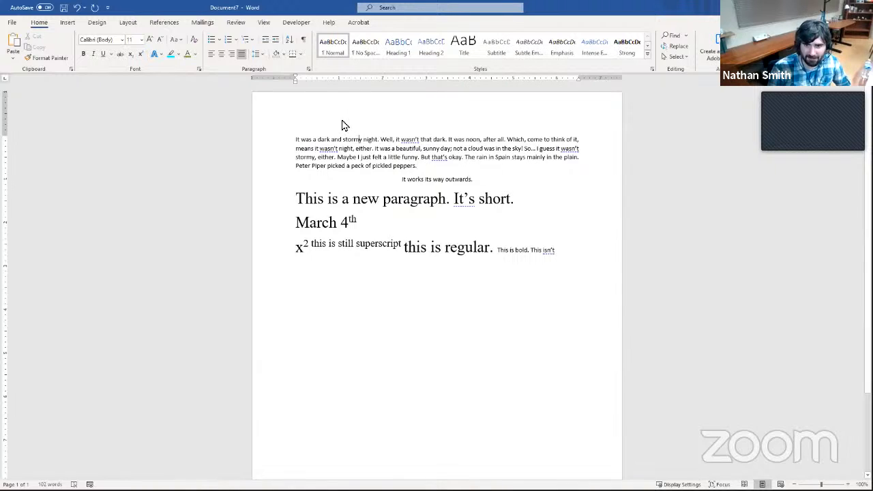
pyautogui.click(258, 56)
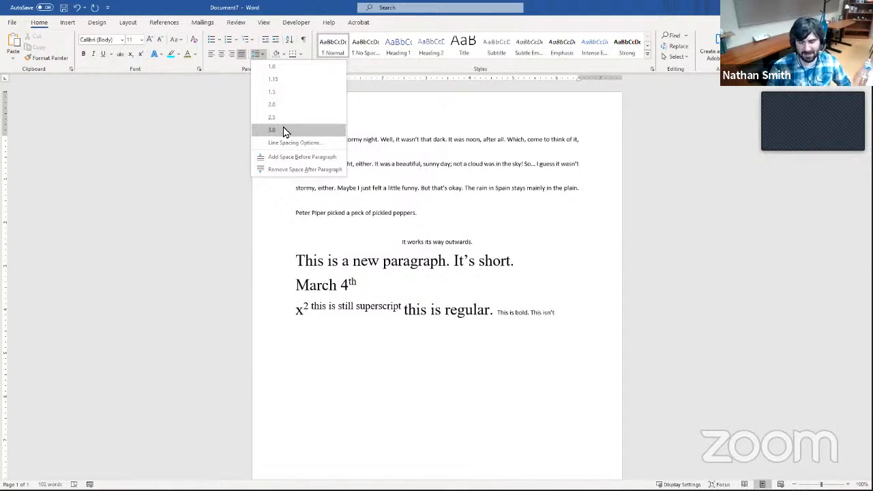
pyautogui.click(283, 82)
pyautogui.click(256, 54)
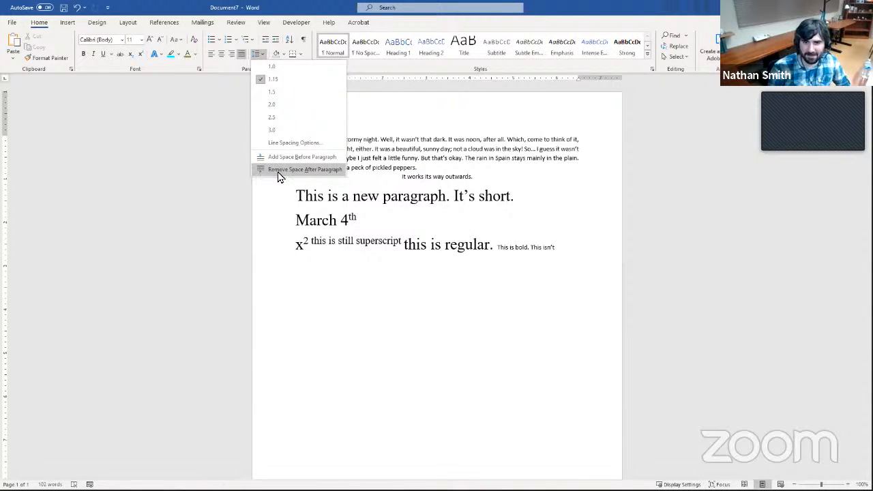
pyautogui.click(254, 55)
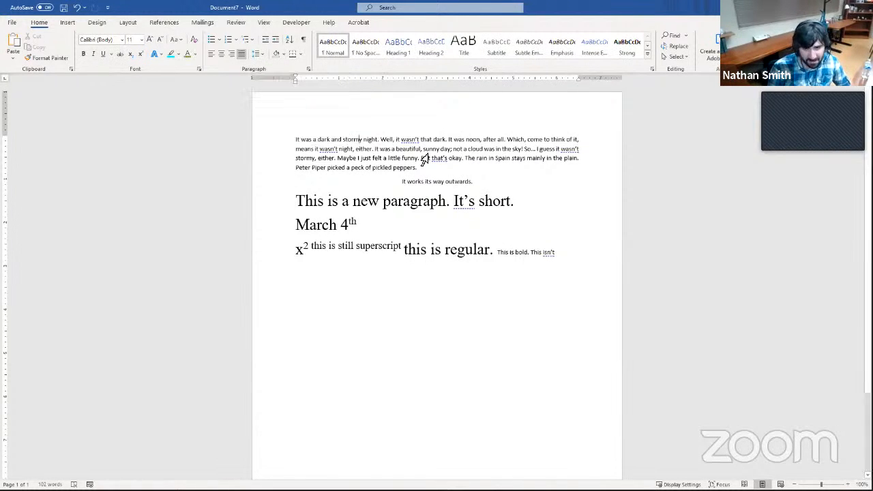
pyautogui.click(252, 56)
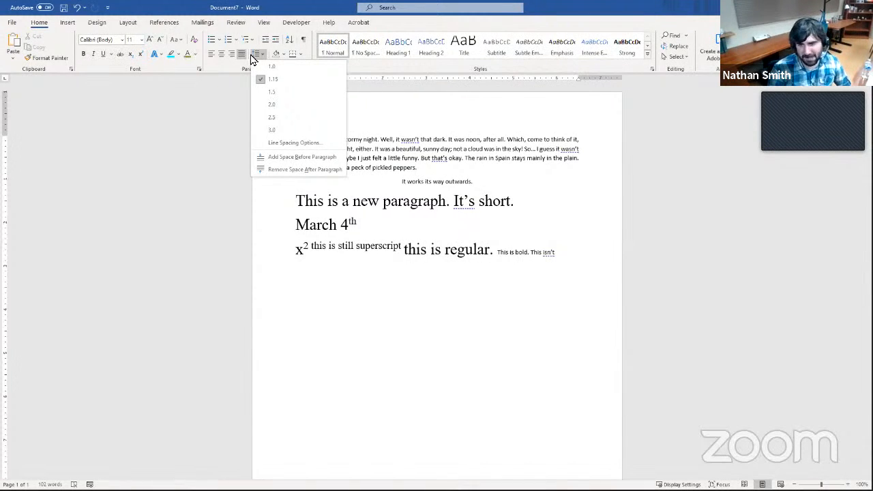
pyautogui.click(252, 54)
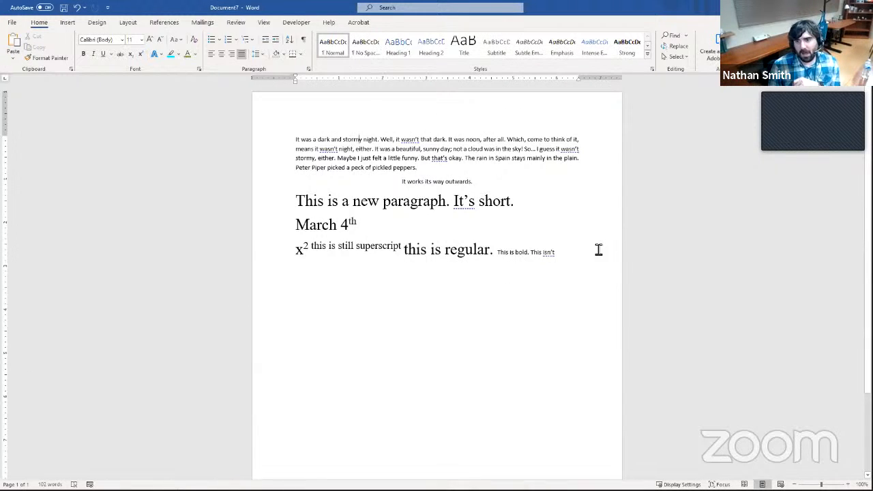
# Step: Add "C-3PO", "R2-D2", "Darth Vader", "Princess Leia" and "Luke Skywalker" as separate paragraphs at the end of the document
pyautogui.click(564, 253)
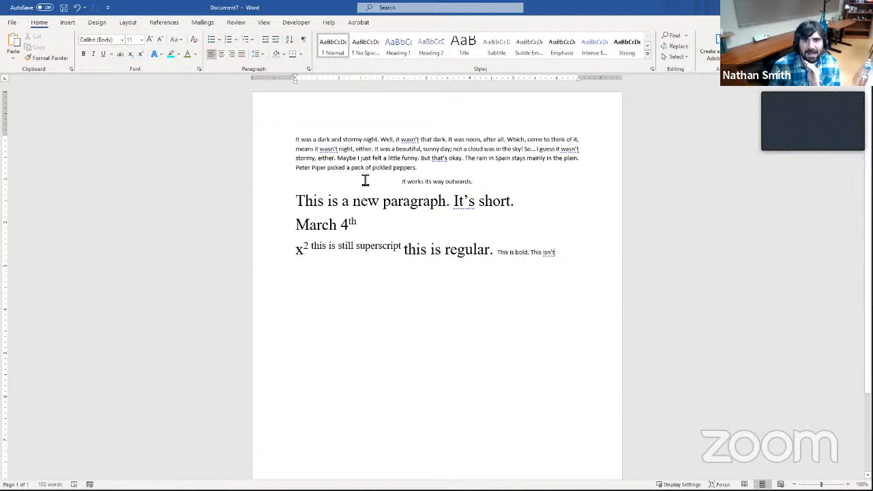
pyautogui.press('Return')
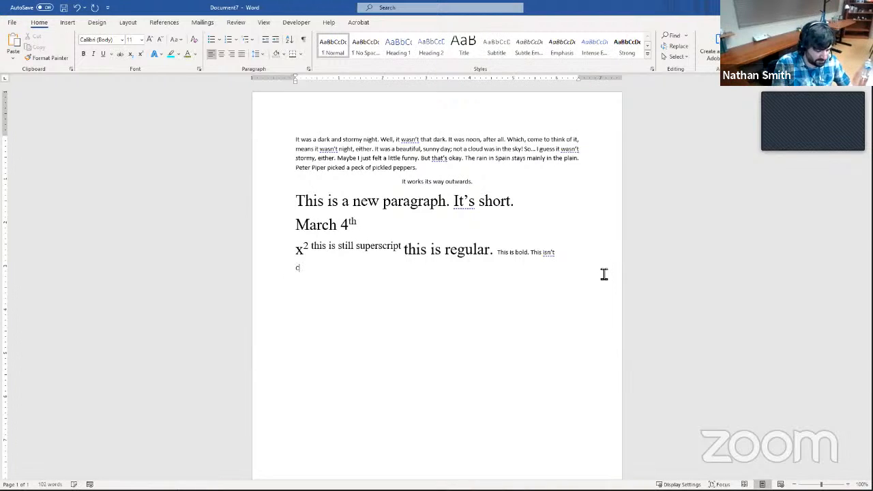
pyautogui.write('c-3')
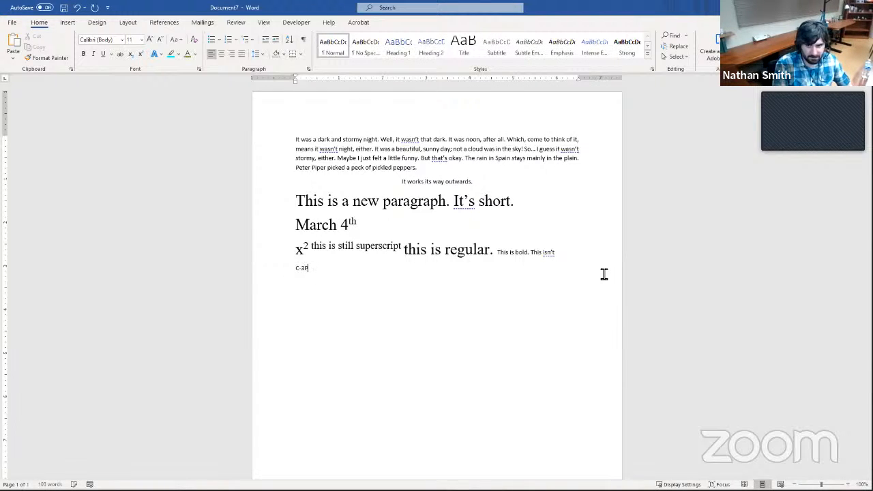
pyautogui.write('PO')
pyautogui.press('Return')
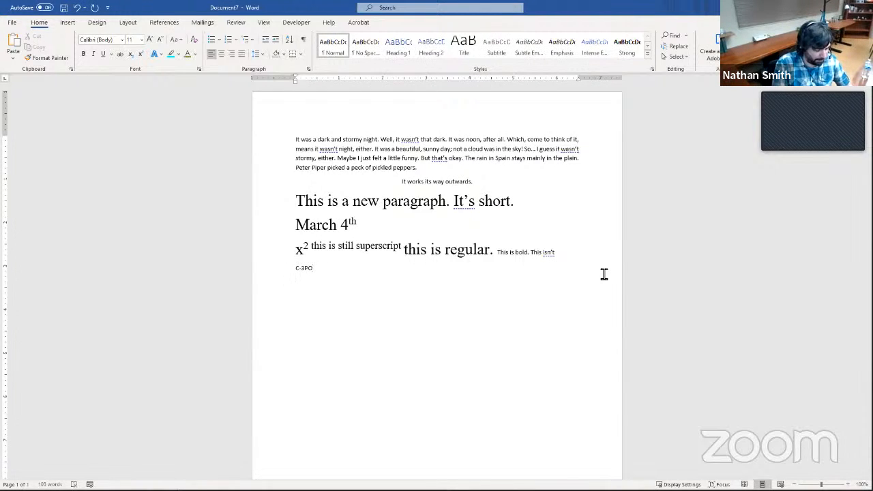
pyautogui.write('R2-D2')
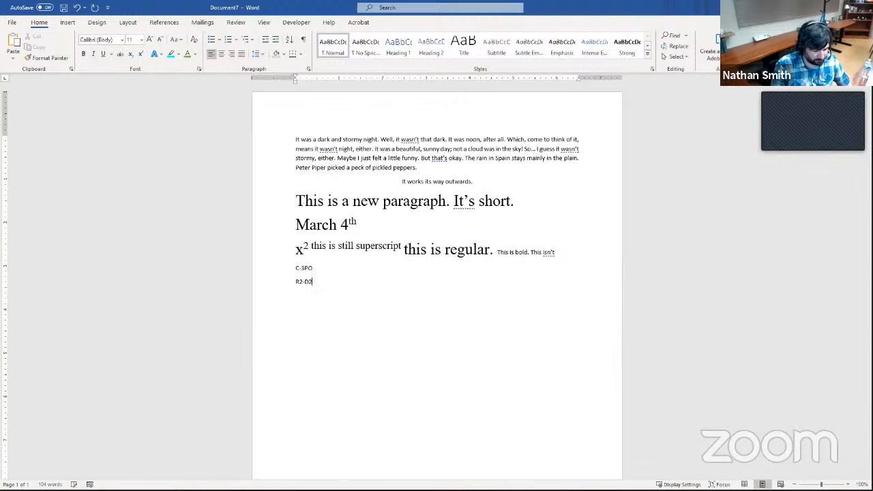
pyautogui.press('Return')
pyautogui.write('D')
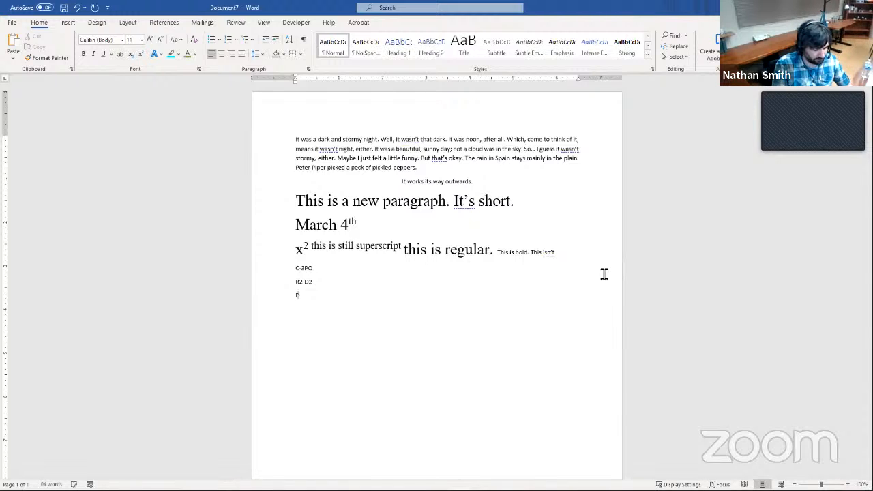
pyautogui.write('arth Vader')
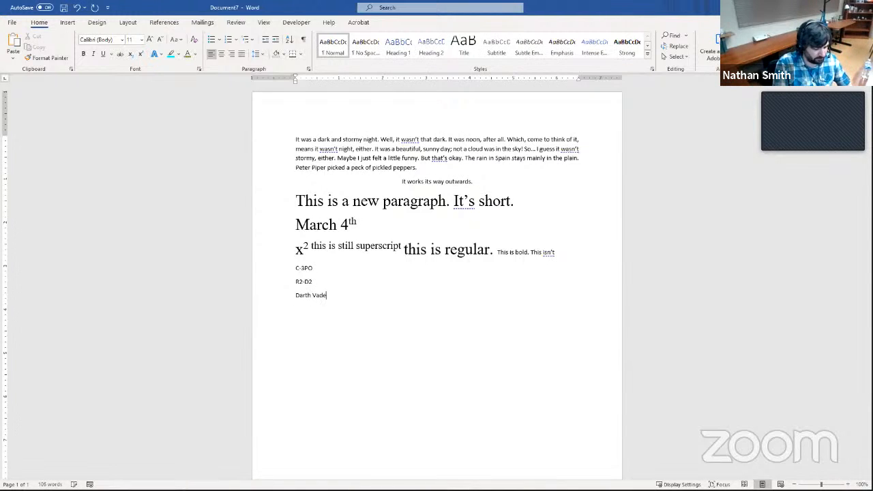
pyautogui.press('Return')
pyautogui.write('Princess Lei')
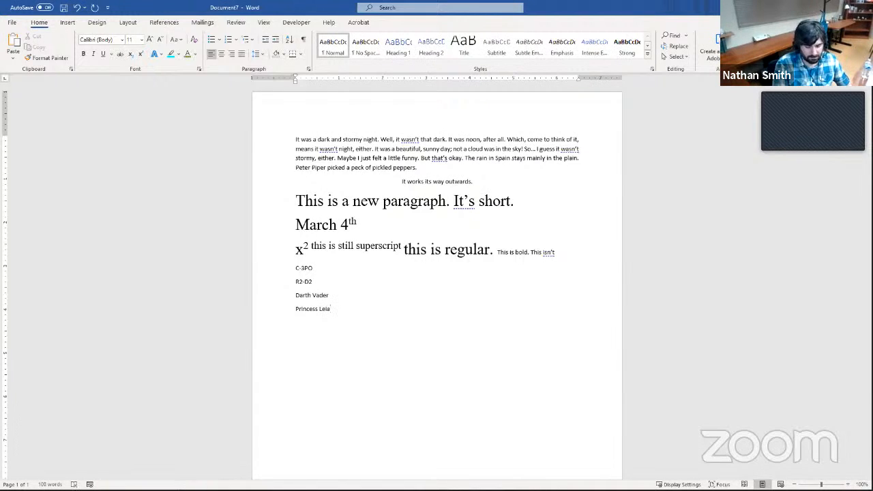
pyautogui.write('a')
pyautogui.press('Return')
pyautogui.write('Luke ')
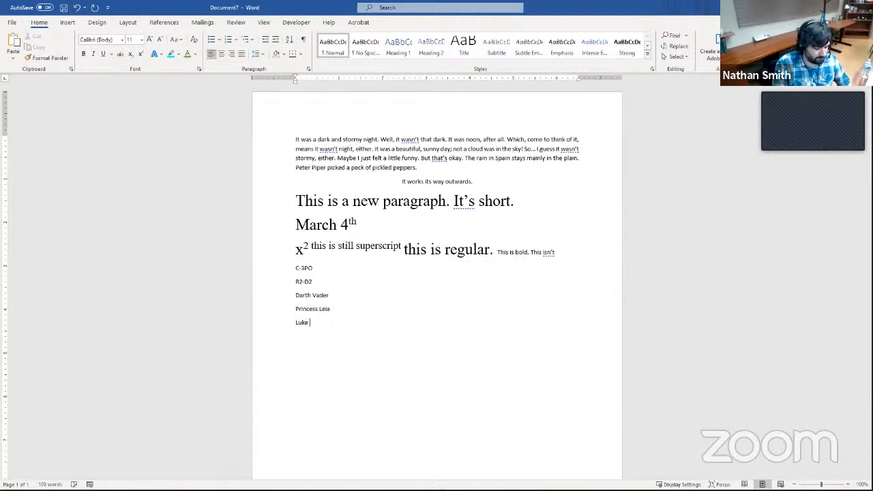
pyautogui.write('Skywalker')
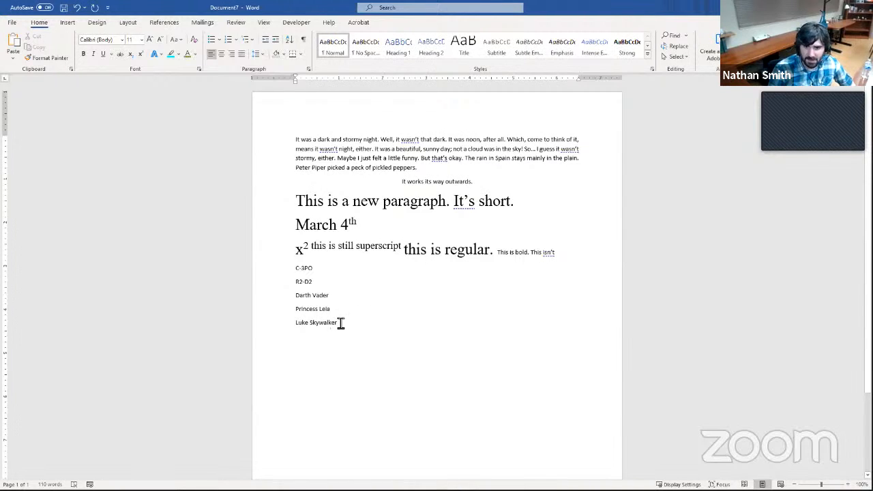
# Step: Turn the five lines from "C-3PO" to "Luke Skywalker" into a bulleted list
pyautogui.moveTo(344, 328); pyautogui.dragTo(283, 272)
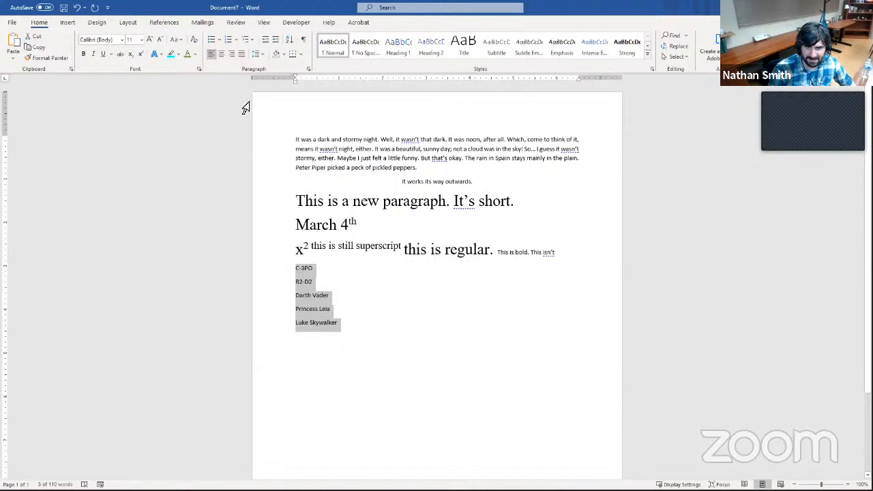
pyautogui.click(211, 42)
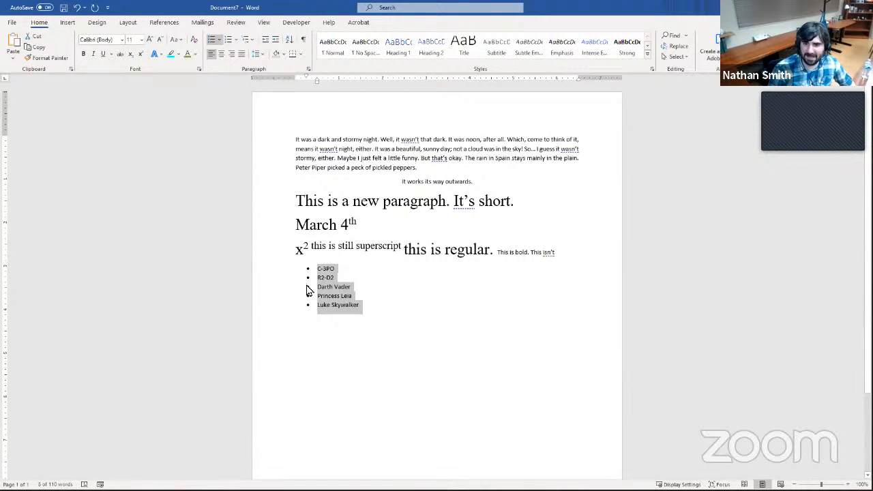
# Step: Add "Obi-Wan Kenobi" as a new bullet below Luke Skywalker in the character list
pyautogui.click(369, 290)
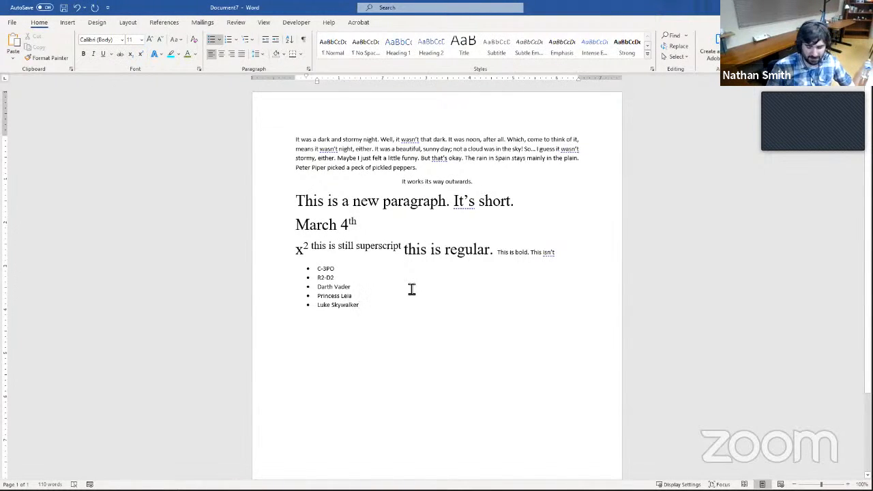
pyautogui.press('Return')
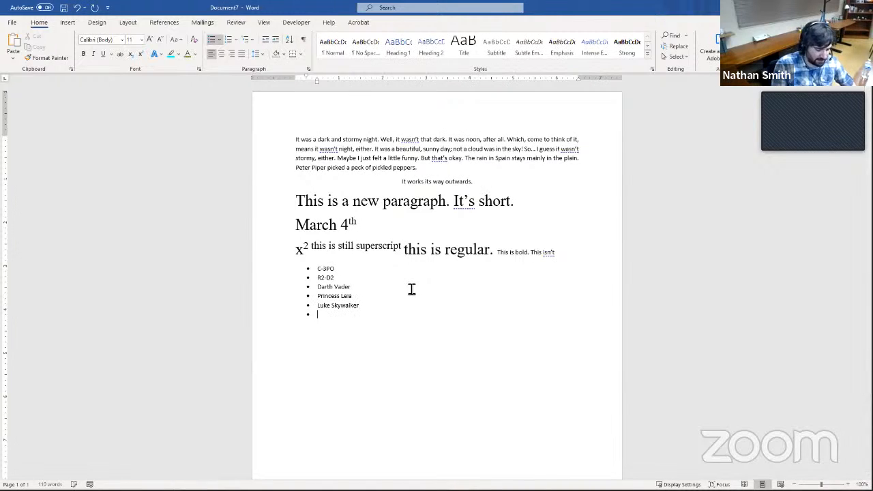
pyautogui.write('O')
pyautogui.press('BackSpace')
pyautogui.press('BackSpace')
pyautogui.press('BackSpace')
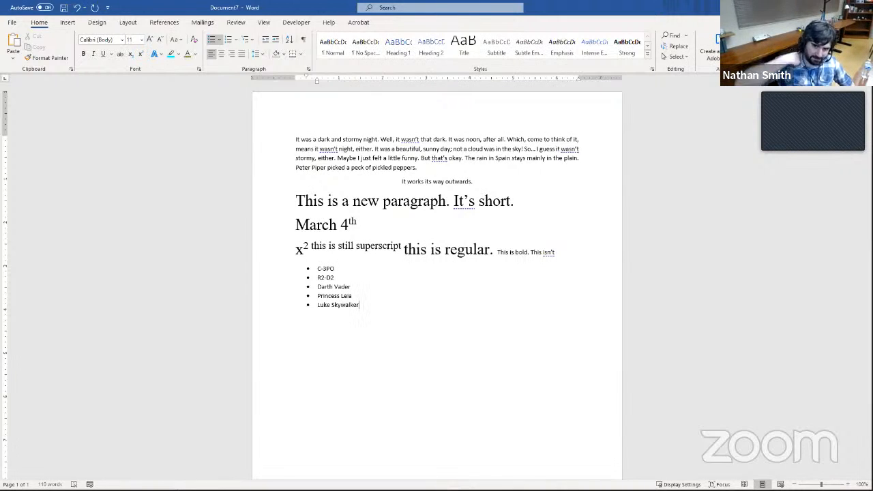
pyautogui.press('Return')
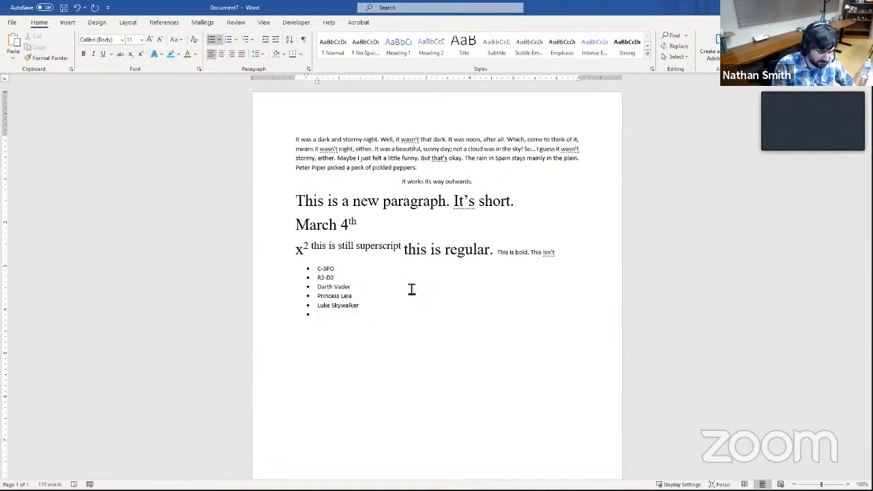
pyautogui.write('Obi-Wan')
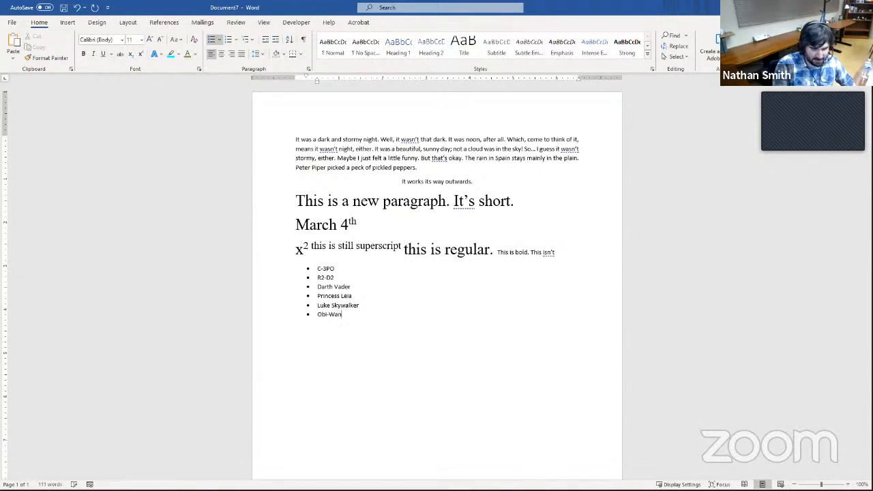
pyautogui.write(' Keno')
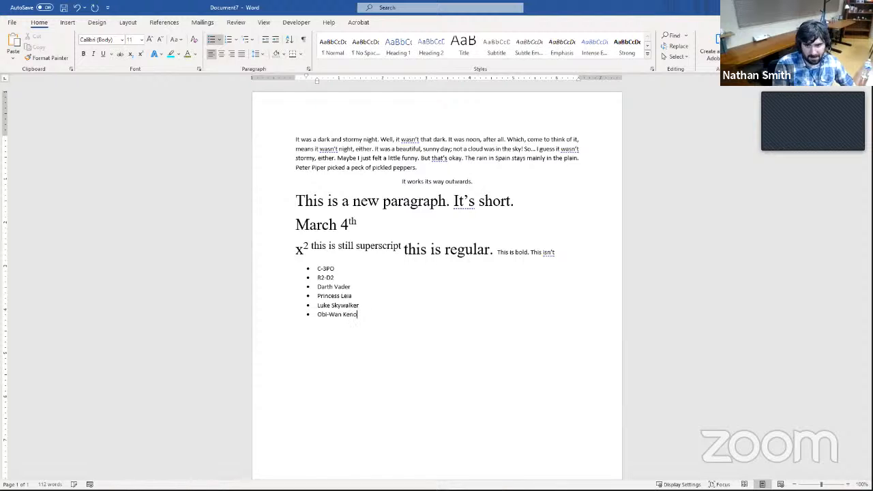
pyautogui.write('vi')
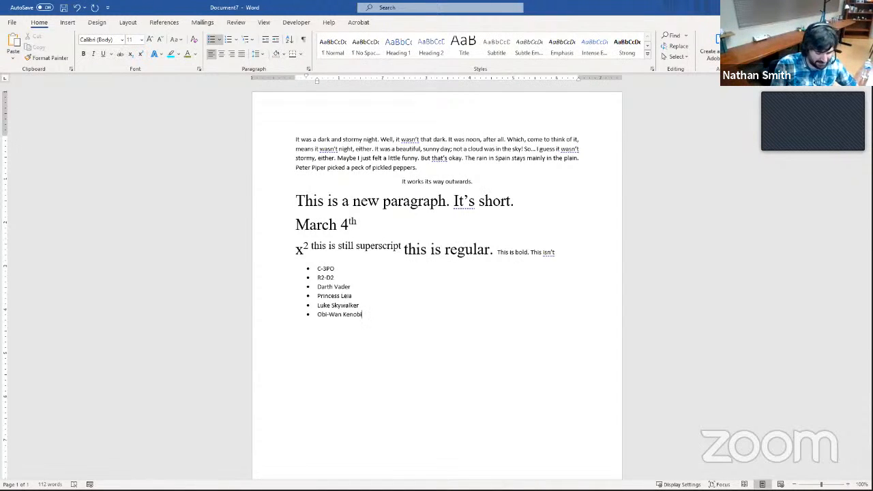
# Step: Add two more bullets, "Han Solo" and "Chewbacca", below Obi-Wan Kenobi
pyautogui.press('Return')
pyautogui.write('Han ')
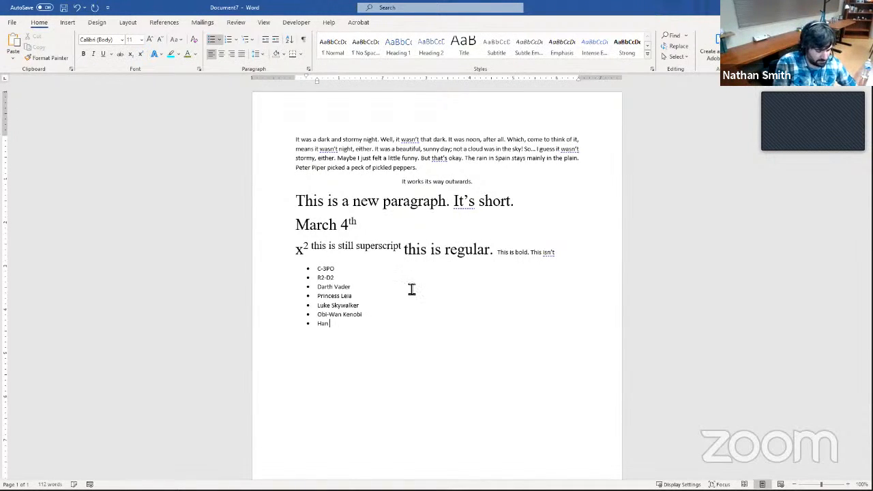
pyautogui.write('Solo Ch')
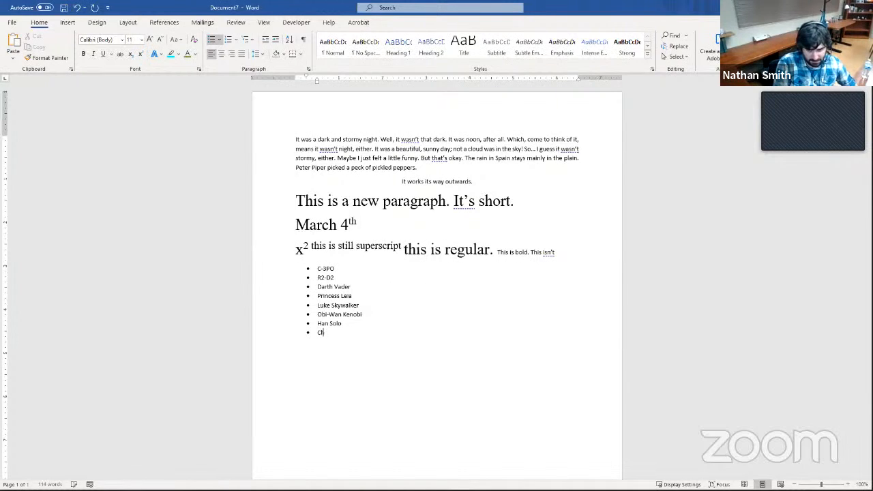
pyautogui.write('ewbacca')
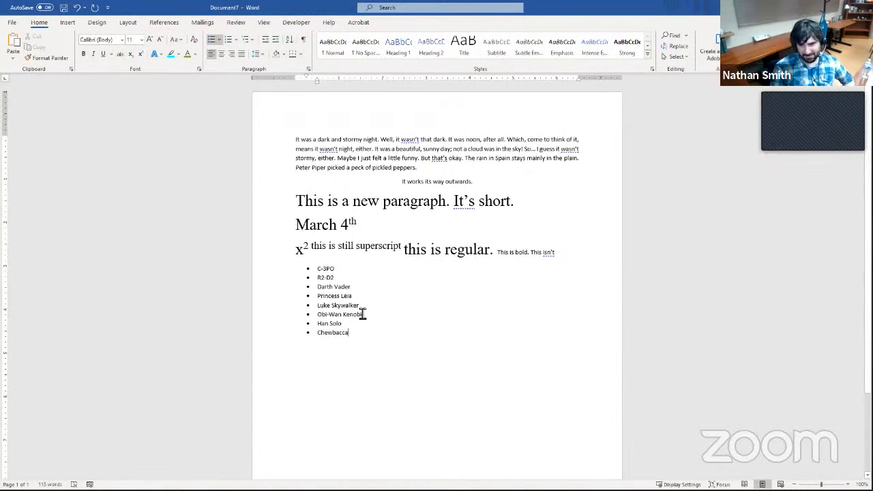
# Step: End the bulleted list after Chewbacca and write "This is regular text." as a normal paragraph below it
pyautogui.press('Return')
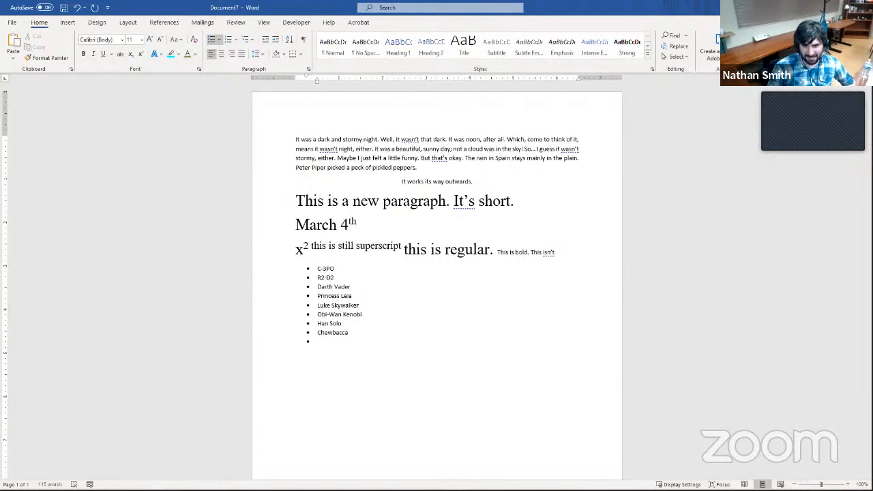
pyautogui.press('Return')
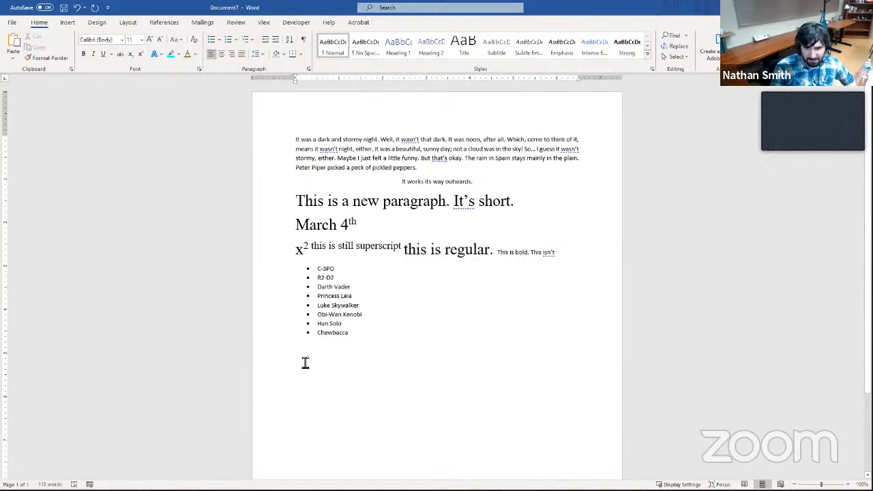
pyautogui.write('This')
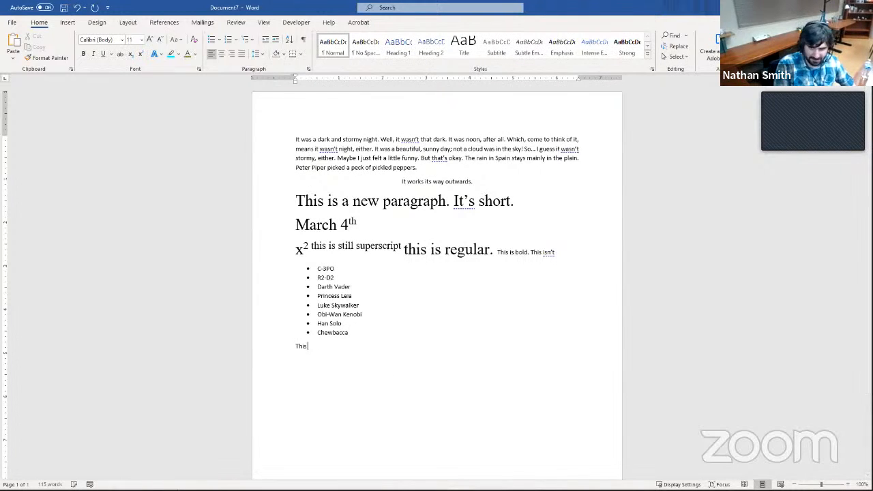
pyautogui.write(' is regul')
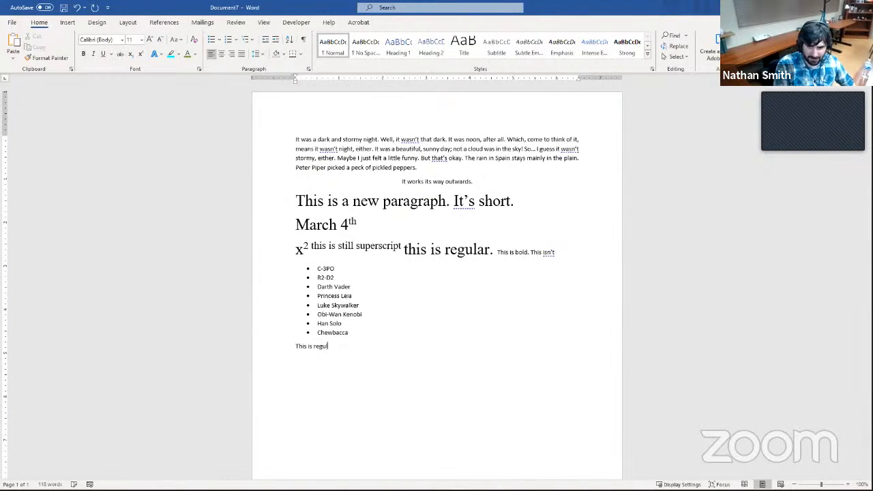
pyautogui.write('ar text.')
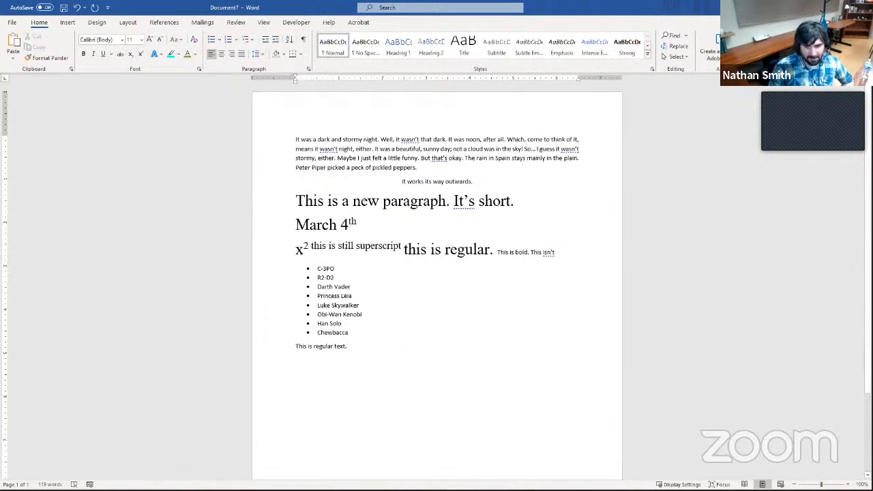
# Step: Create a numbered list below the regular text with the items Breakfast, Lunch, Dinner and Midnight snack
pyautogui.press('Return')
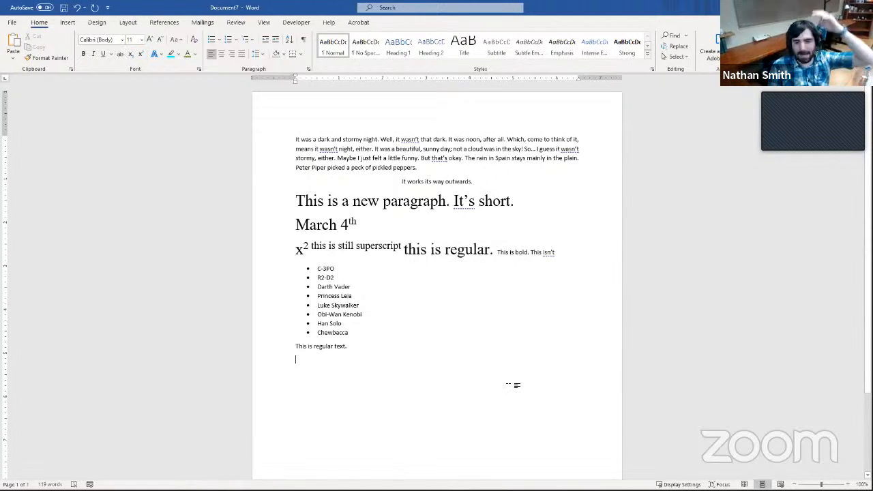
pyautogui.click(228, 43)
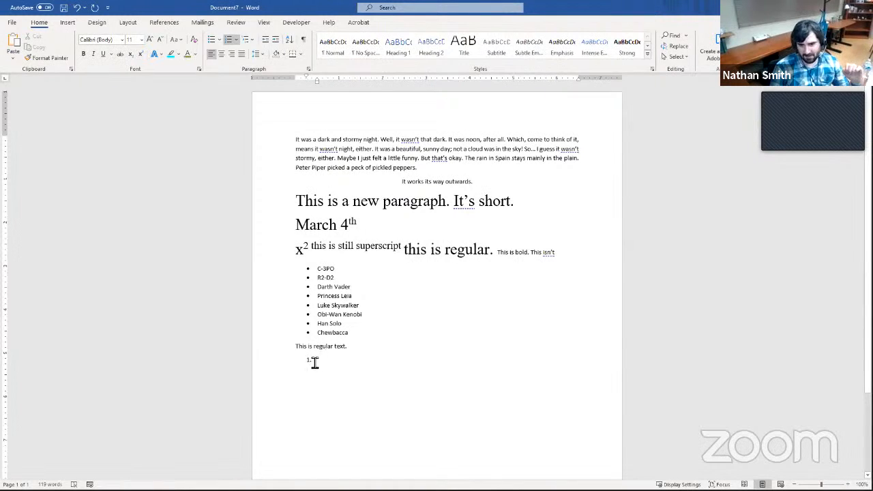
pyautogui.write('Breakfast ')
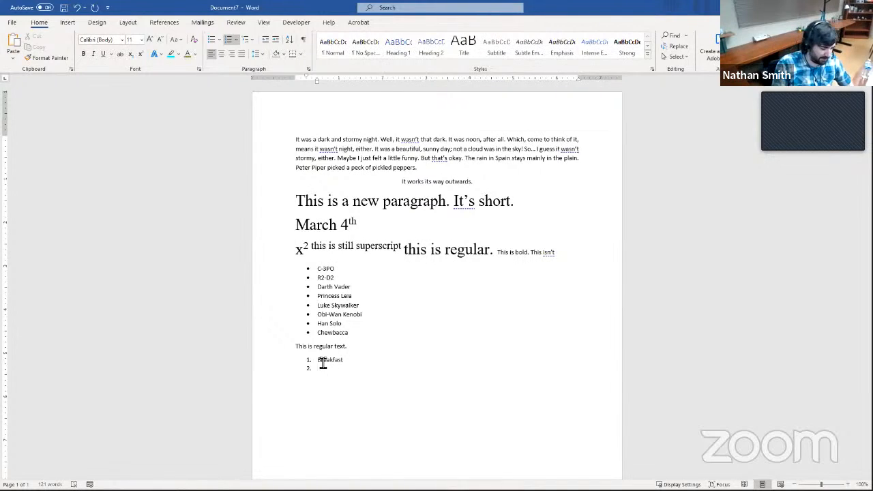
pyautogui.write('Lunc')
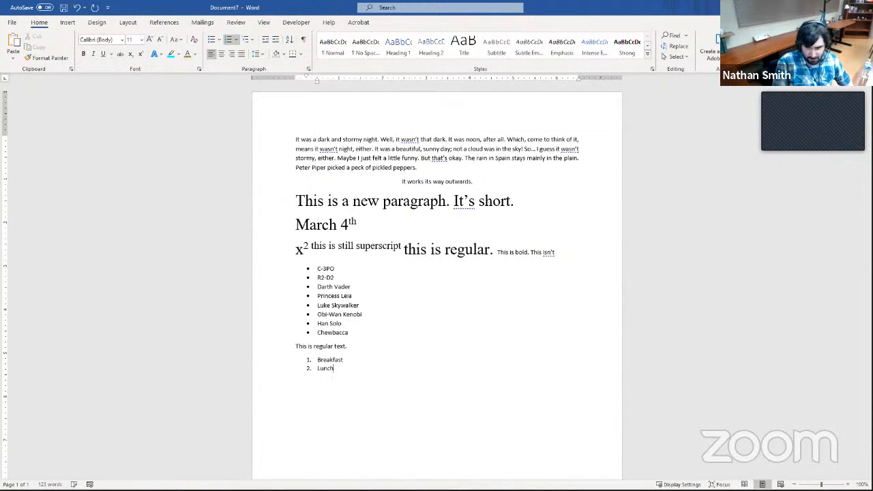
pyautogui.write('h')
pyautogui.press('Return')
pyautogui.write('Dinner')
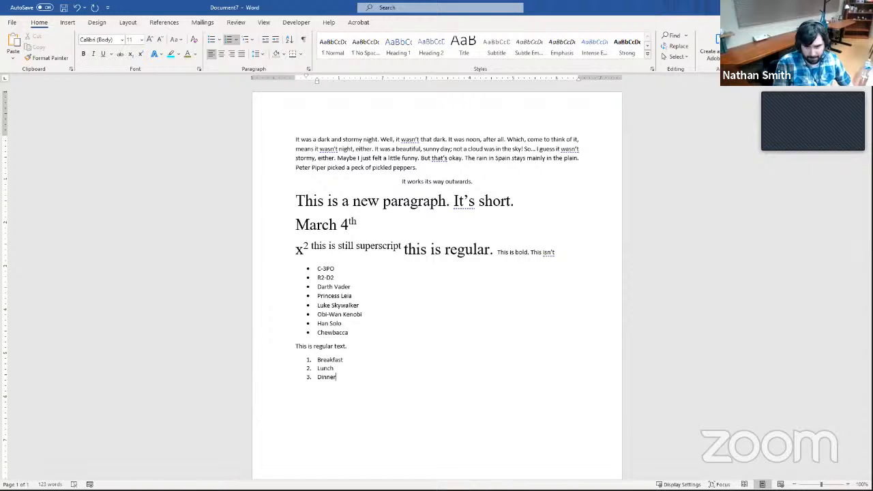
pyautogui.press('Return')
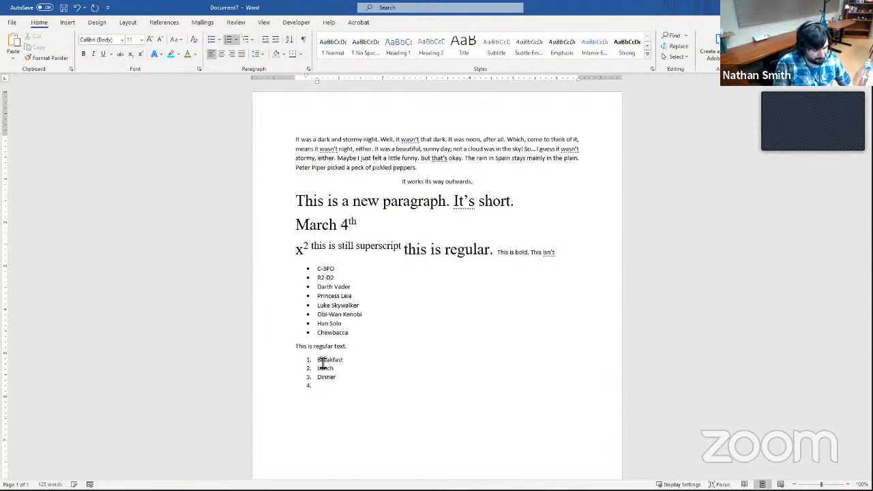
pyautogui.write('Midnight sn')
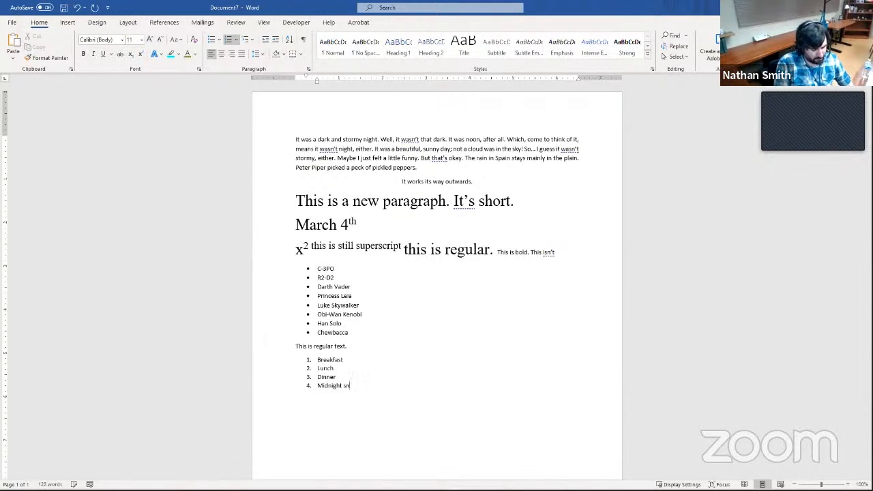
pyautogui.write('ak')
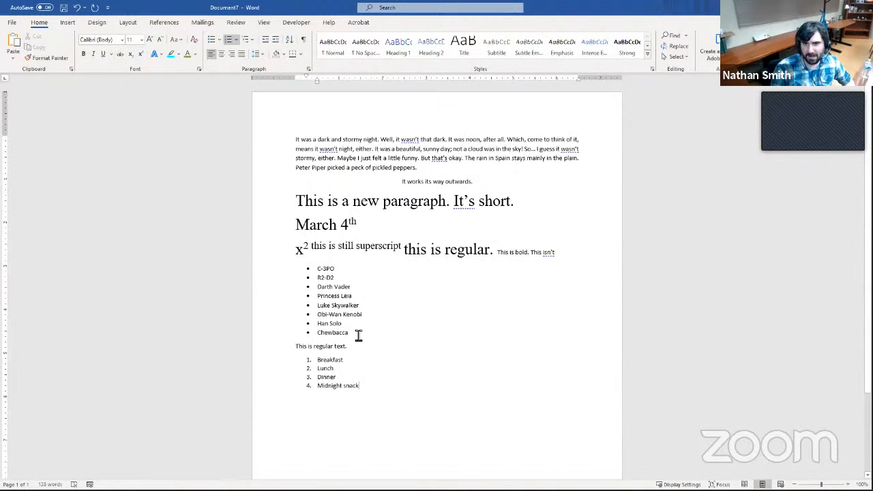
# Step: Change the bullets of the whole character list, C-3PO to Chewbacca, to the multicoloured symbol from the bullet library
pyautogui.moveTo(356, 335); pyautogui.dragTo(321, 271)
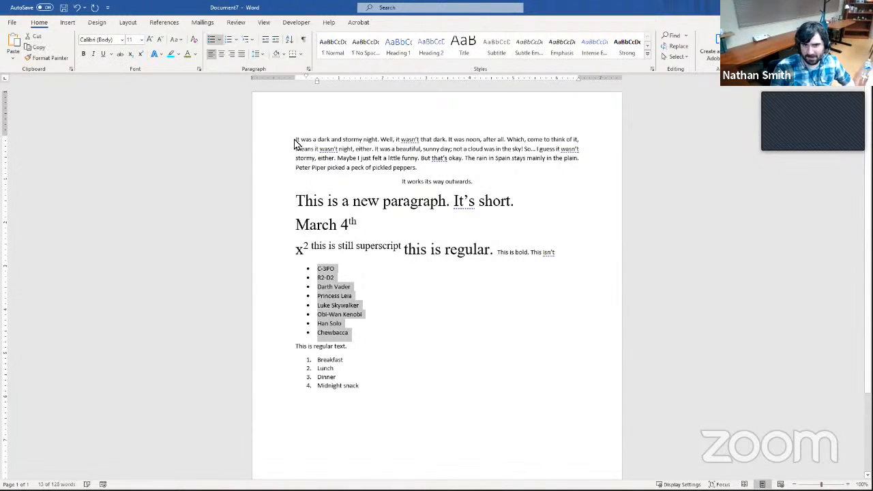
pyautogui.click(220, 45)
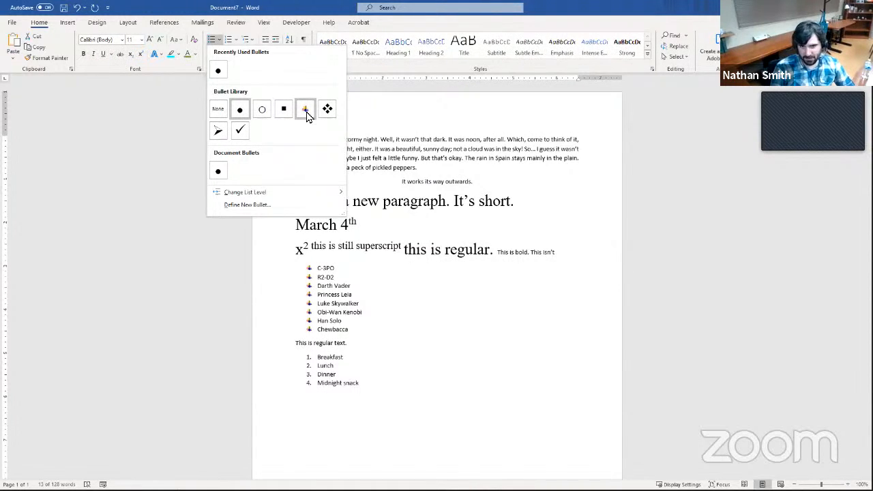
pyautogui.click(306, 116)
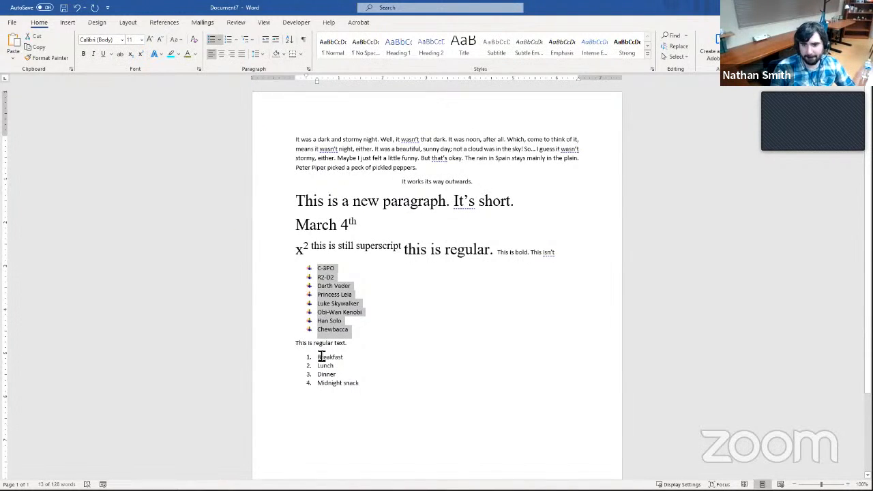
# Step: Change the numbering of the whole meal list to uppercase Roman numerals (I., II., III.)
pyautogui.moveTo(321, 356); pyautogui.dragTo(367, 391)
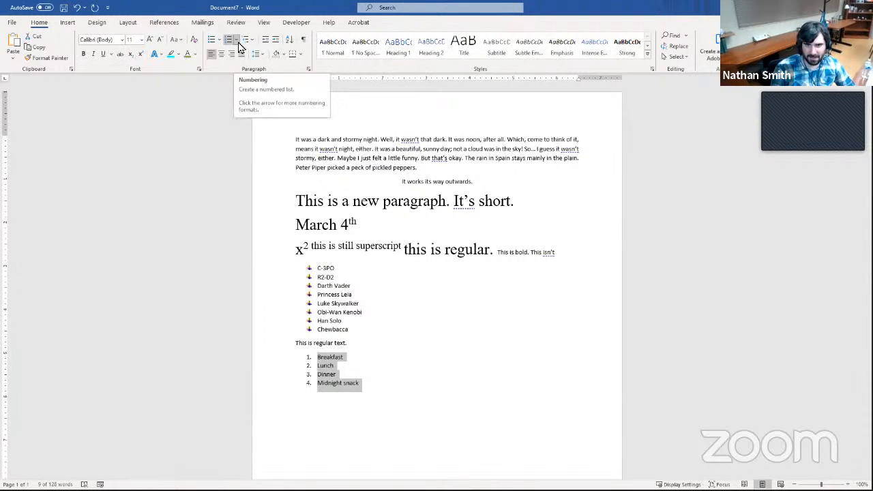
pyautogui.click(238, 42)
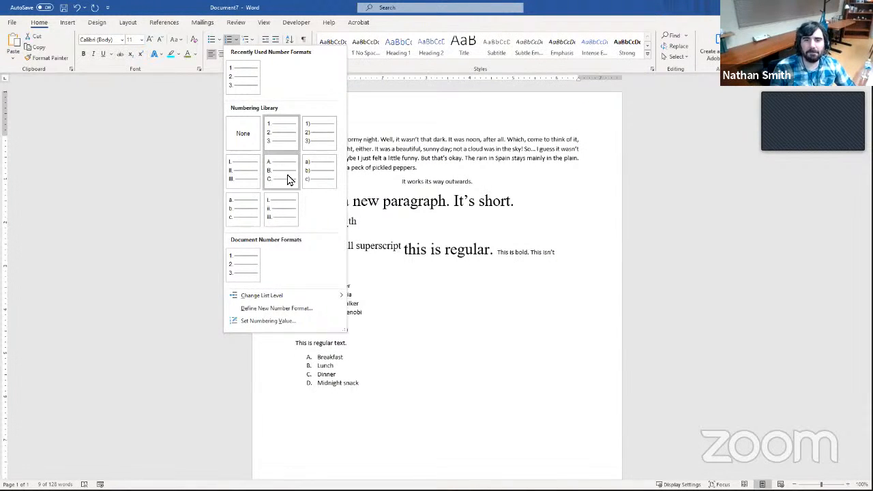
pyautogui.click(247, 176)
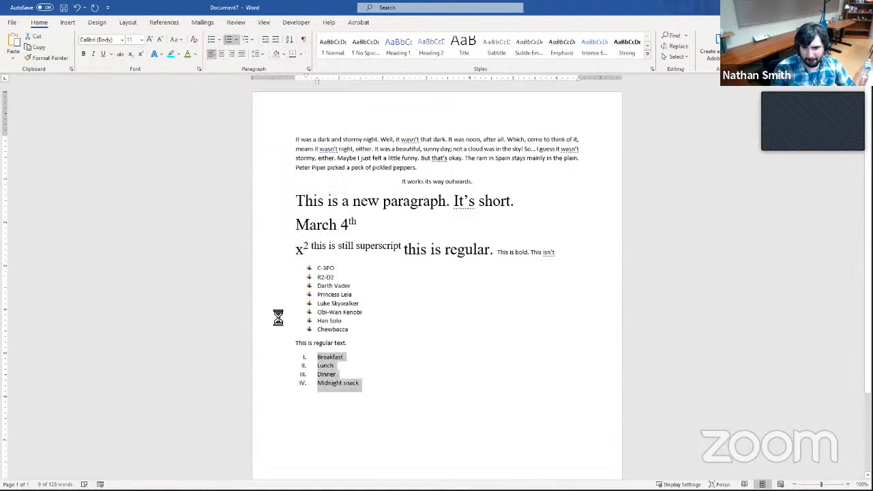
# Step: Add a second-level list under Breakfast with the items Cereal, Protein bar, Eggs, Pancakes and Fruit
pyautogui.click(348, 361)
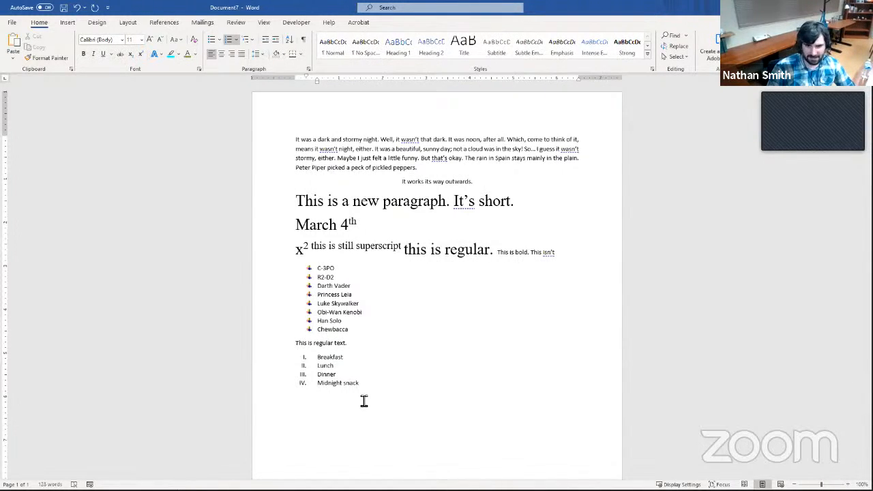
pyautogui.press('Return')
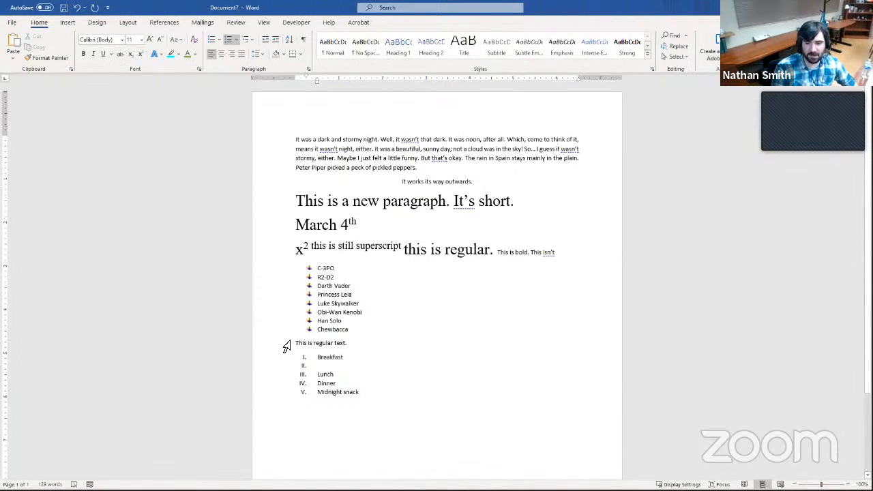
pyautogui.press('Tab')
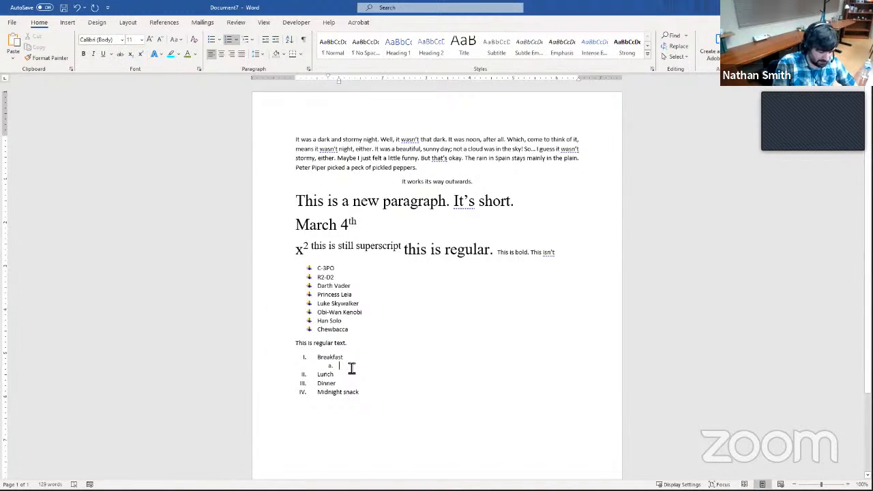
pyautogui.write('Cereal')
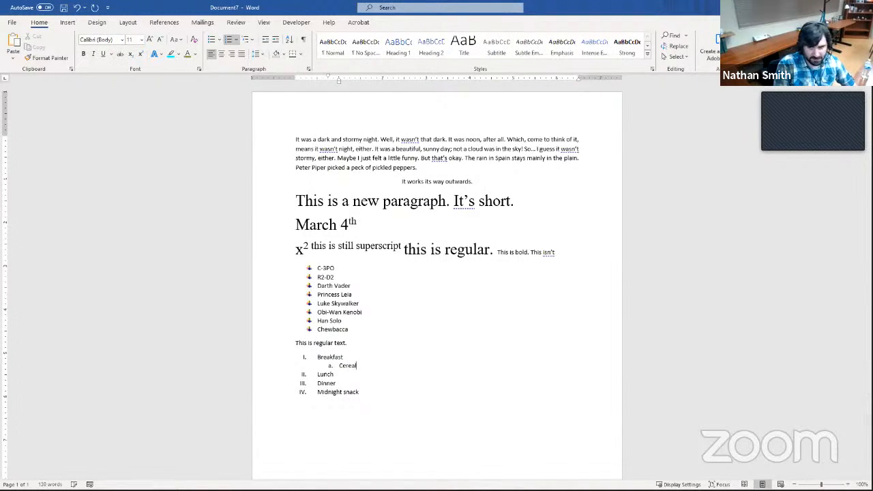
pyautogui.press('Return')
pyautogui.write('Pr')
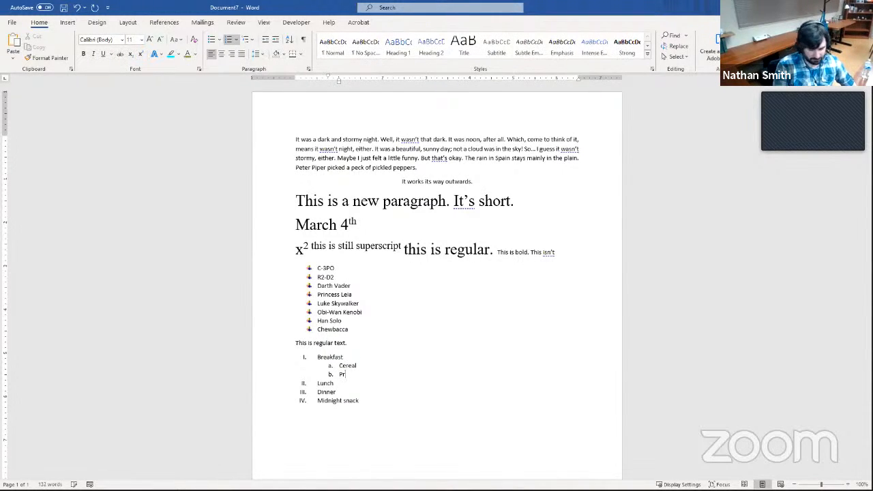
pyautogui.write('otein b')
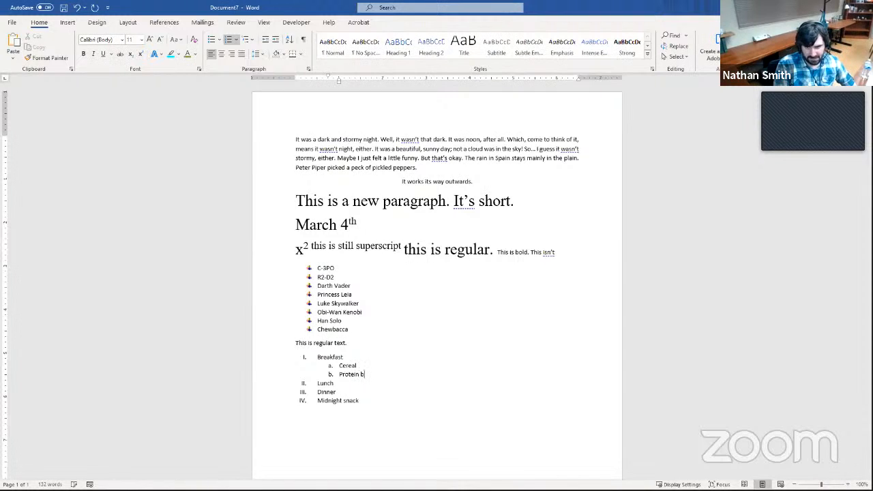
pyautogui.write('ar')
pyautogui.press('Return')
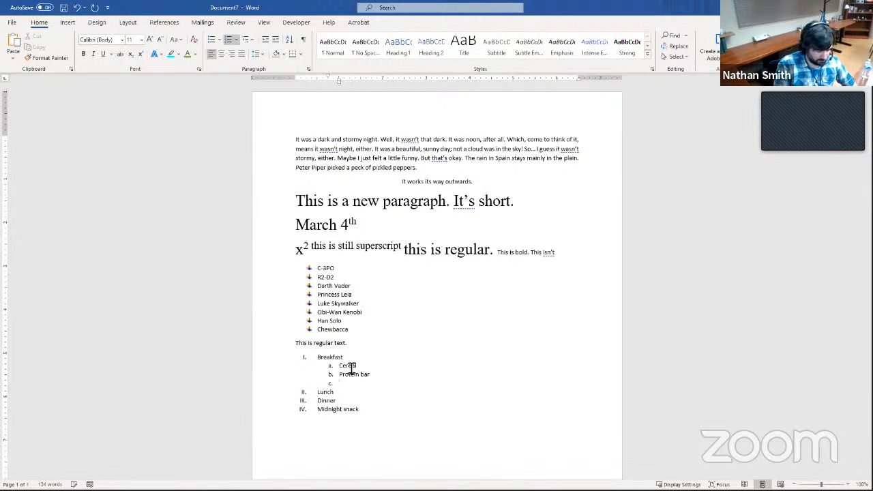
pyautogui.write('Eggs')
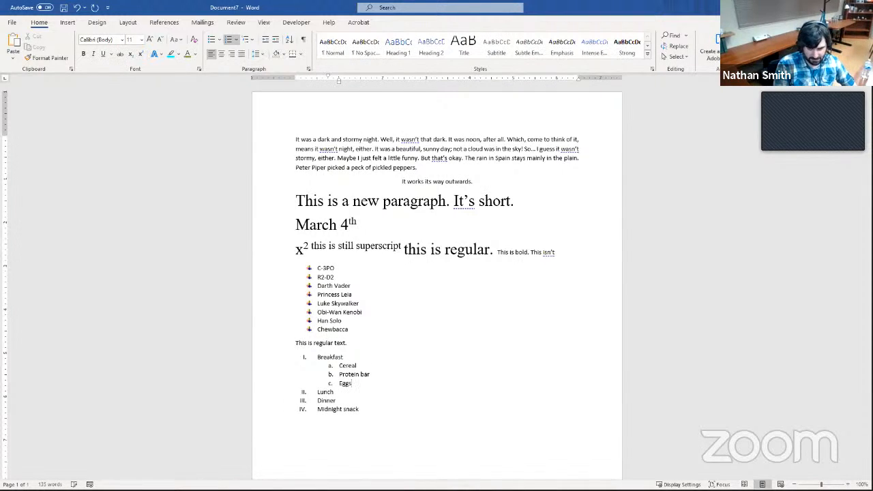
pyautogui.press('Return')
pyautogui.write('Panc')
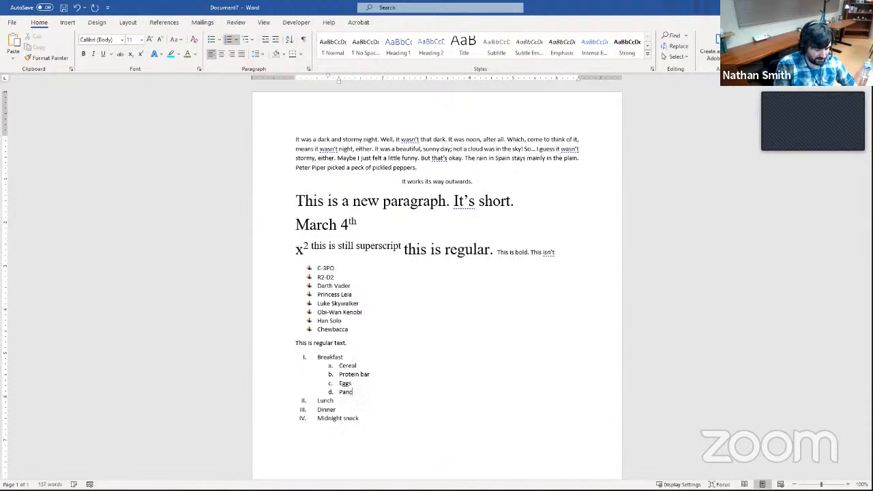
pyautogui.write('akes')
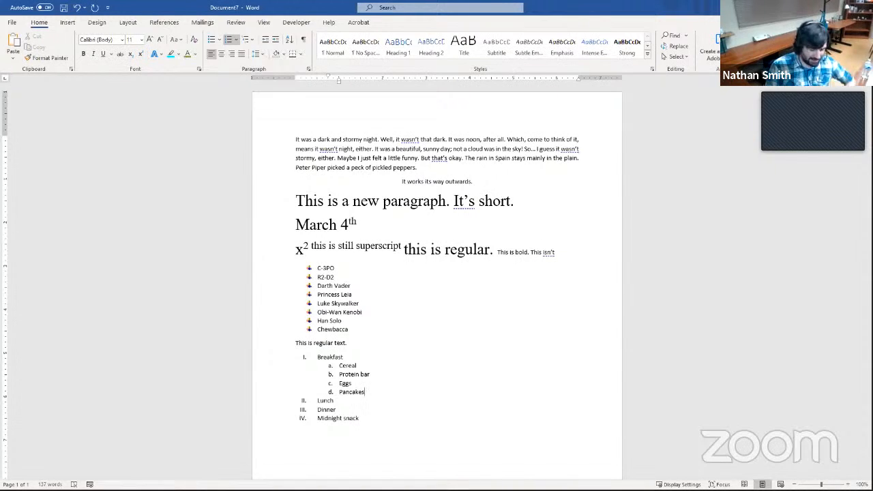
pyautogui.press('Return')
pyautogui.write('Frui')
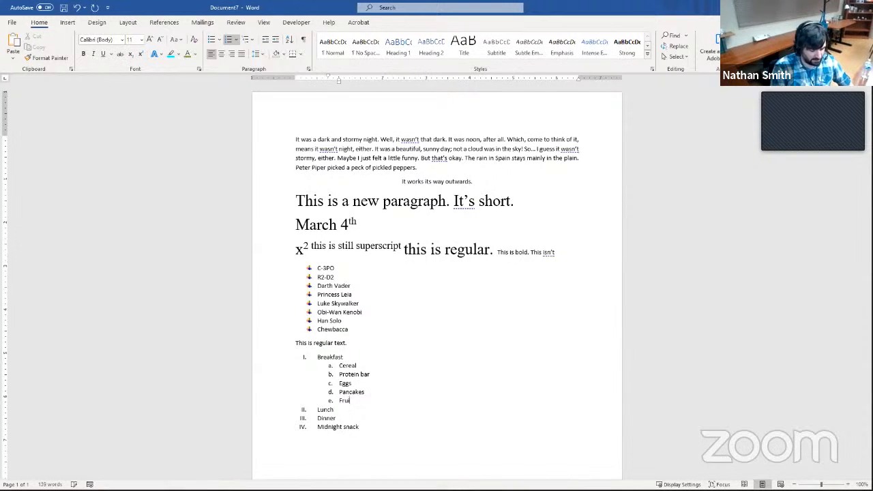
pyautogui.write('t')
# Step: Add a third-level list under Fruit with the items Apple, Orange and Banana
pyautogui.press('Return')
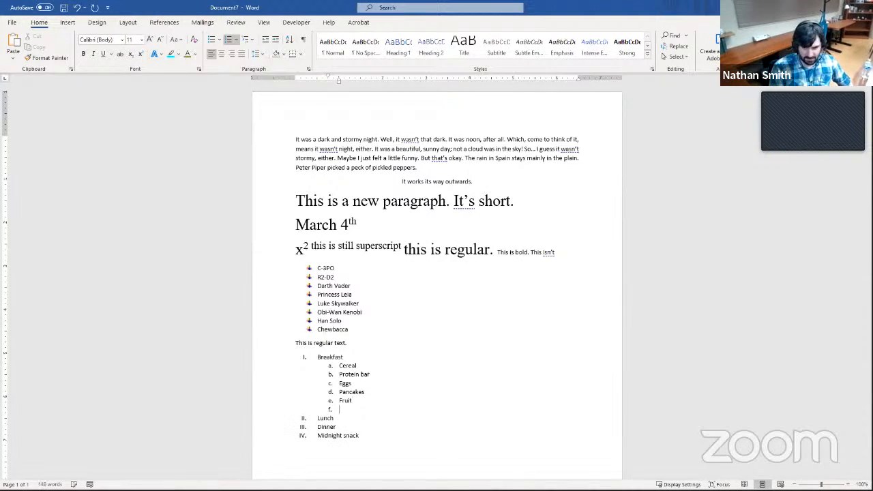
pyautogui.press('Tab')
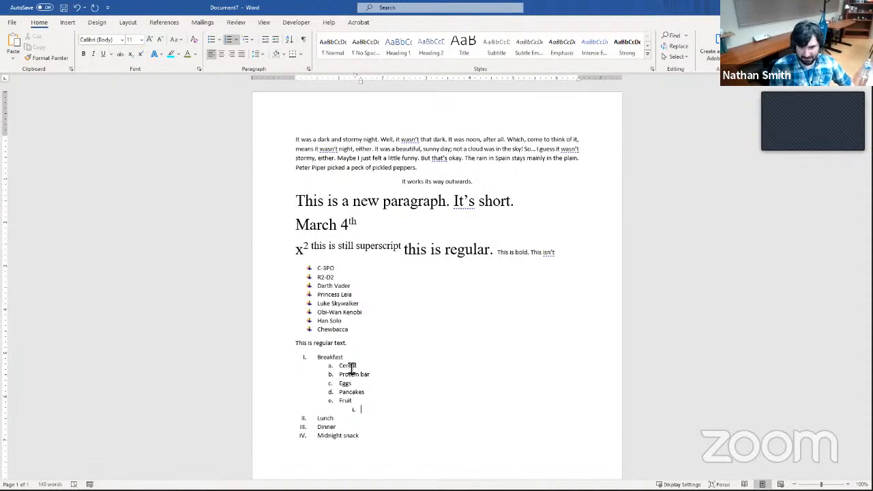
pyautogui.write('Apple')
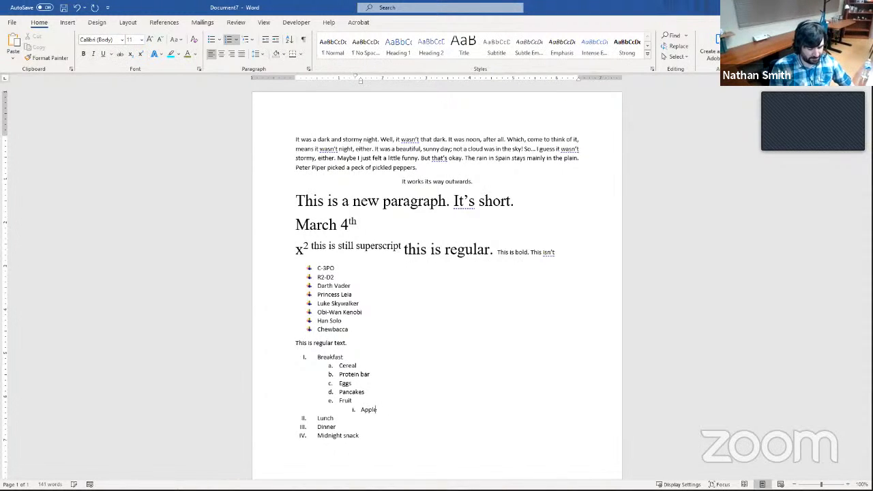
pyautogui.press('Return')
pyautogui.write('Orange')
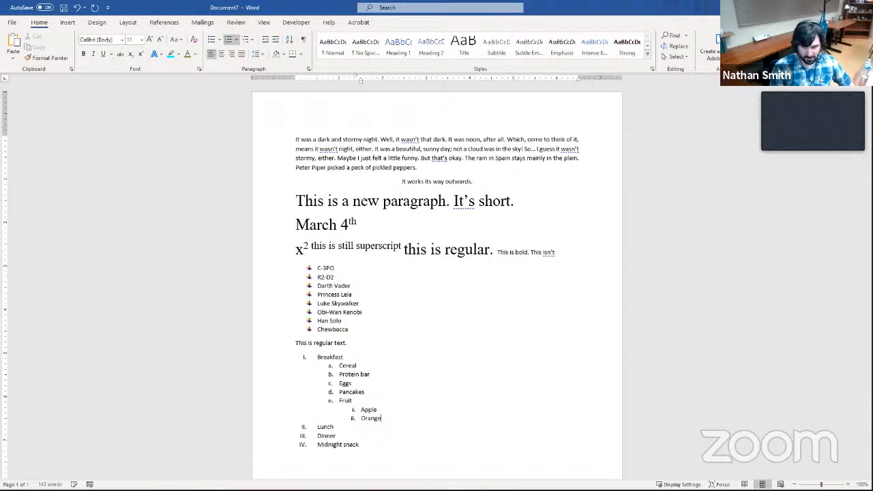
pyautogui.press('Return')
pyautogui.write('Banana')
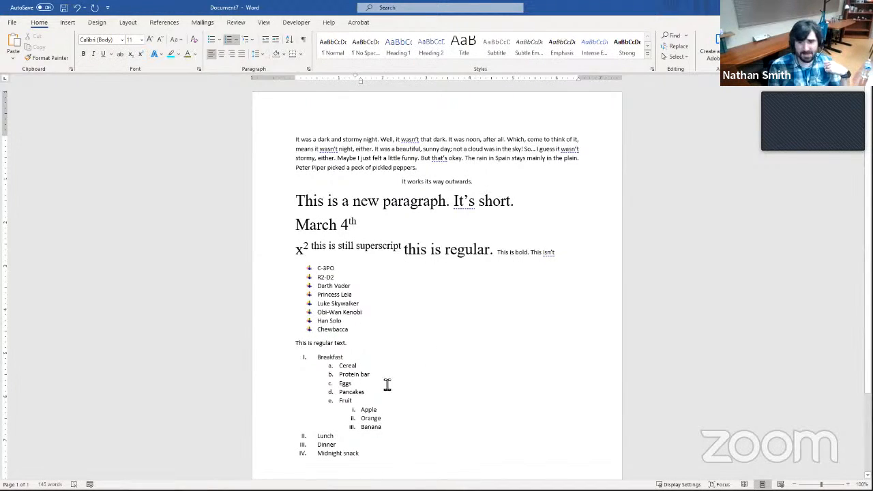
# Step: Add Bacon after Banana as a second-level item under Breakfast, on the same level as Fruit
pyautogui.click(409, 454)
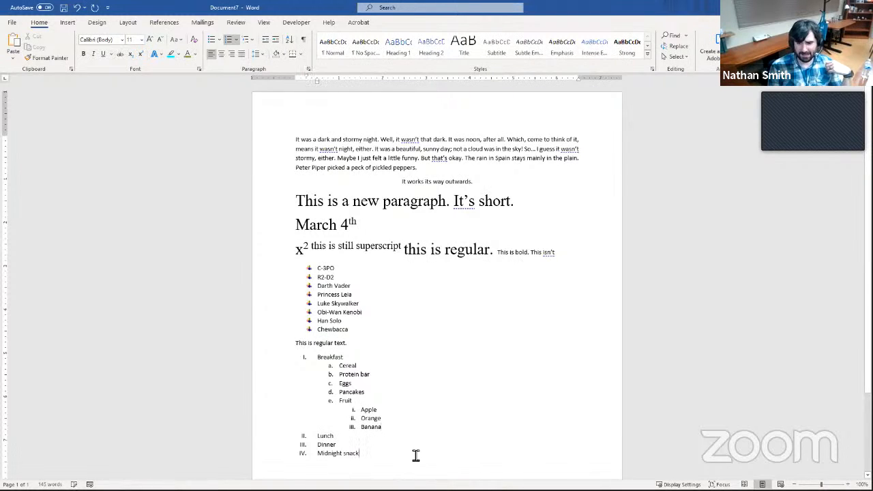
pyautogui.click(405, 427)
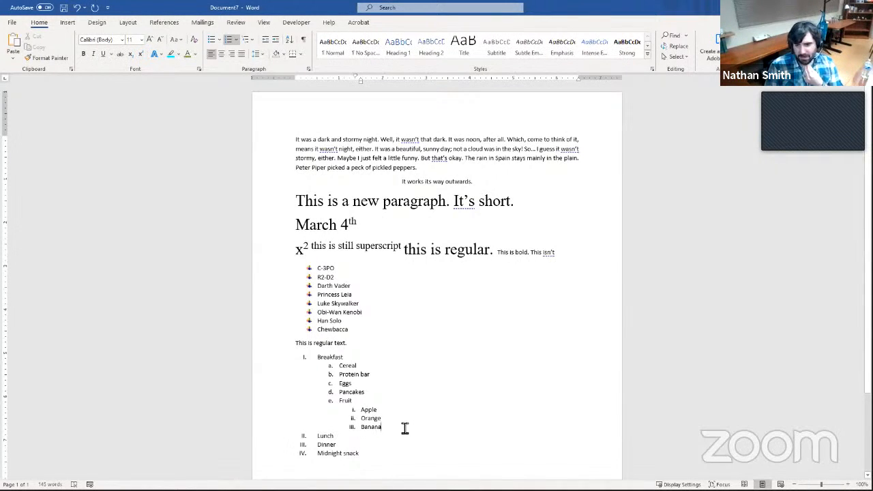
pyautogui.press('Return')
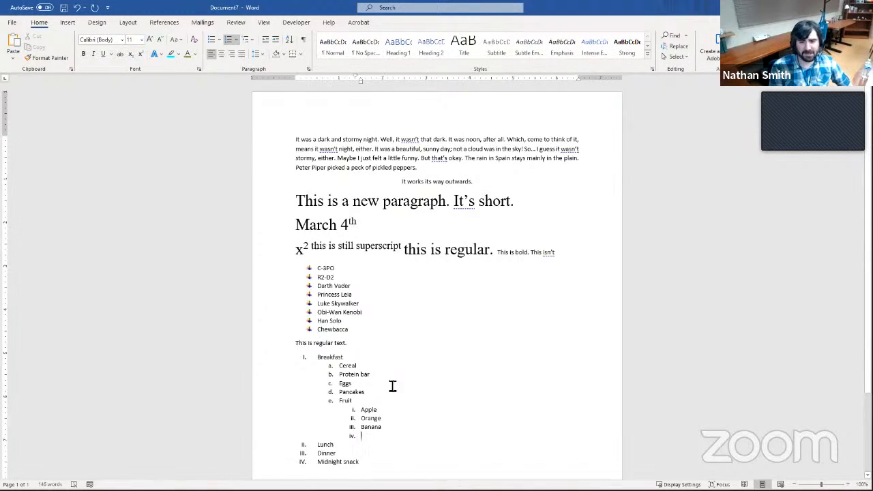
pyautogui.hotkey('shift', 'Tab')
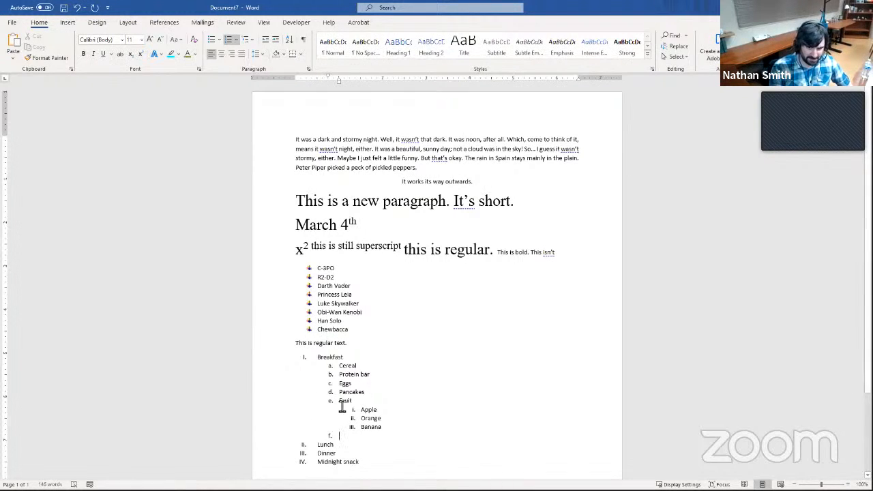
pyautogui.write('Bacon')
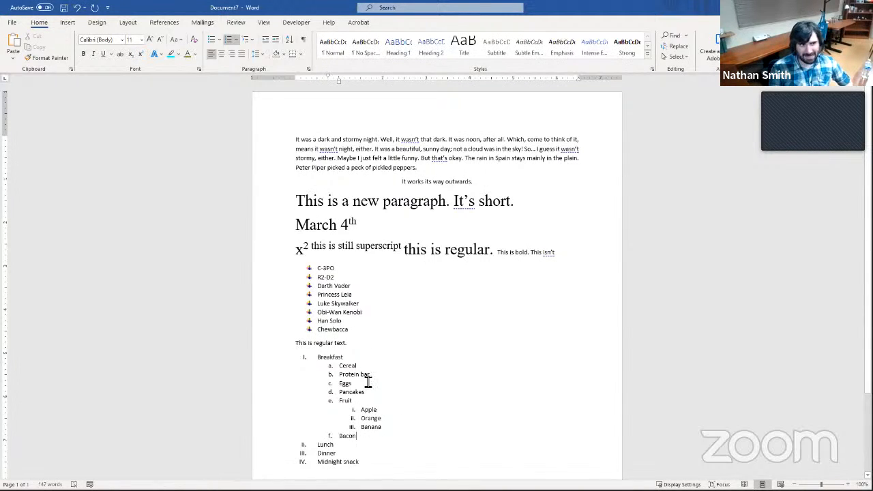
# Step: End the multilevel list after Midnight snack and continue with an empty normal paragraph below it
pyautogui.scroll(-2, 391, 376)
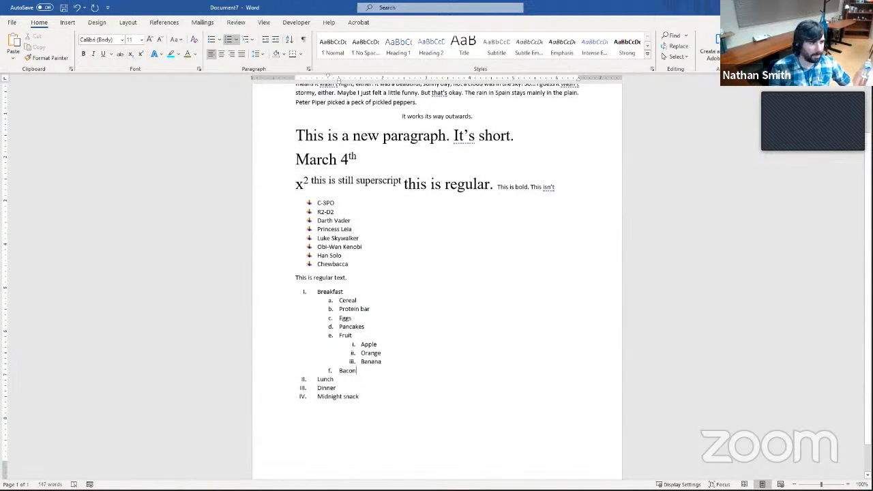
pyautogui.click(423, 405)
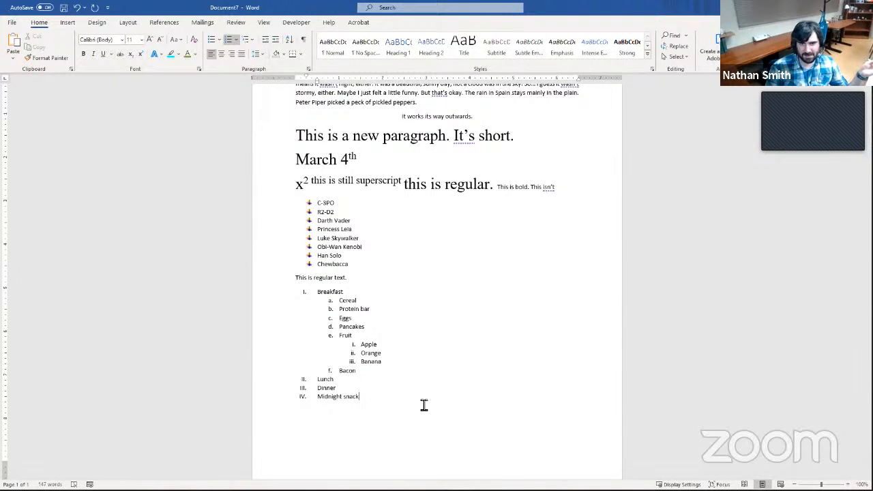
pyautogui.press('Return')
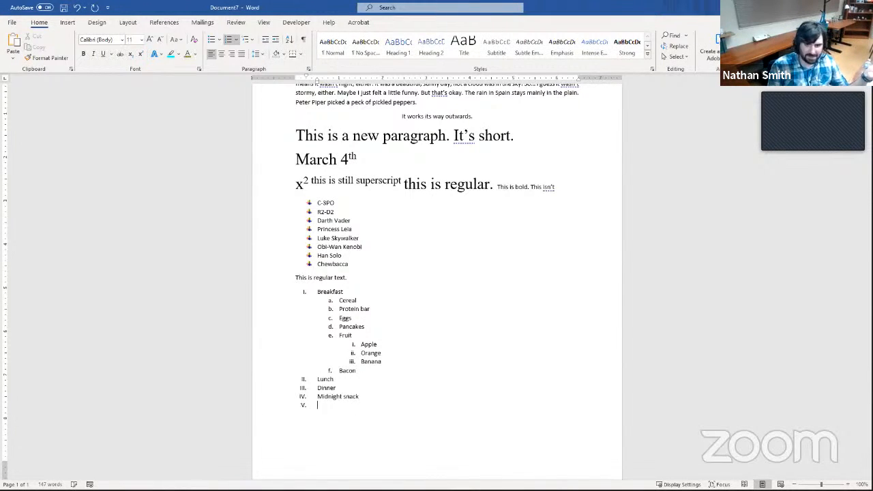
pyautogui.press('Return')
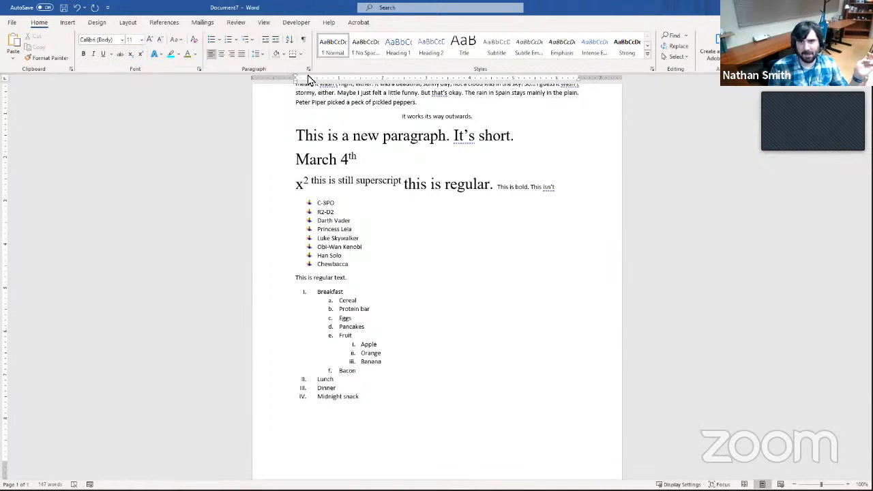
# Step: Show the formatting marks and examine the spaces, tabs and paragraph marks throughout the text and both lists
pyautogui.click(305, 42)
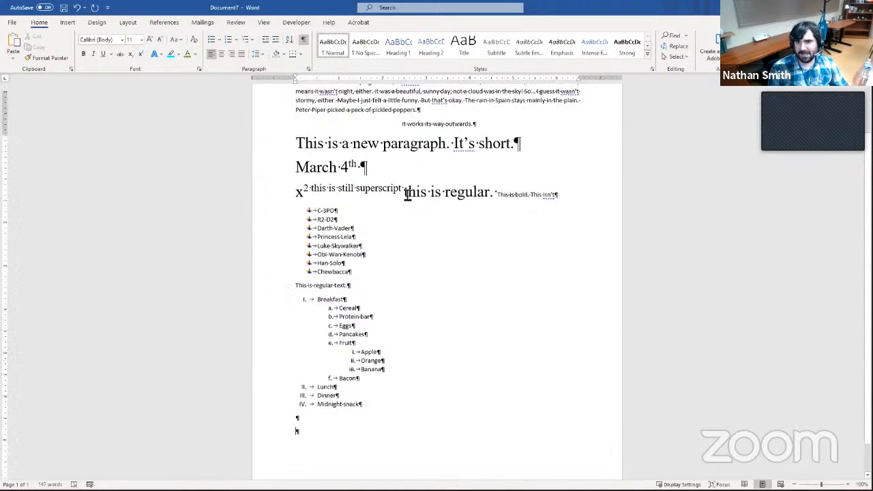
pyautogui.scroll(2, 407, 194)
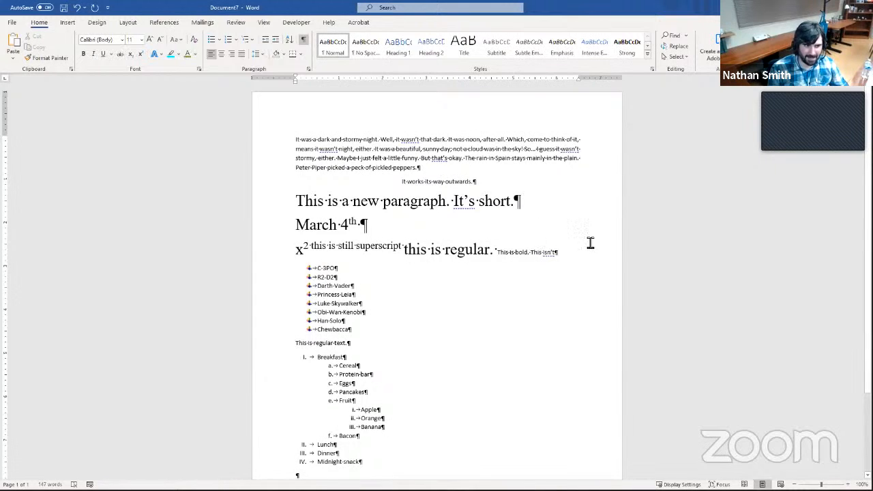
pyautogui.scroll(-2, 530, 283)
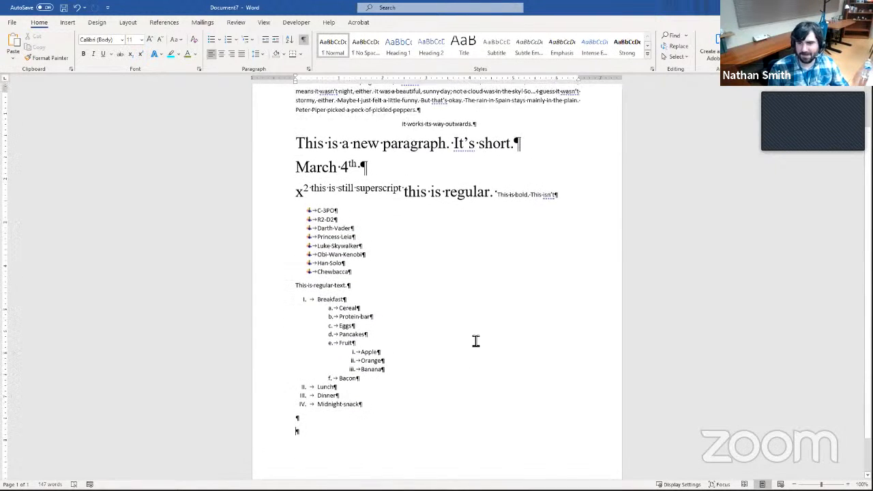
pyautogui.scroll(2, 450, 273)
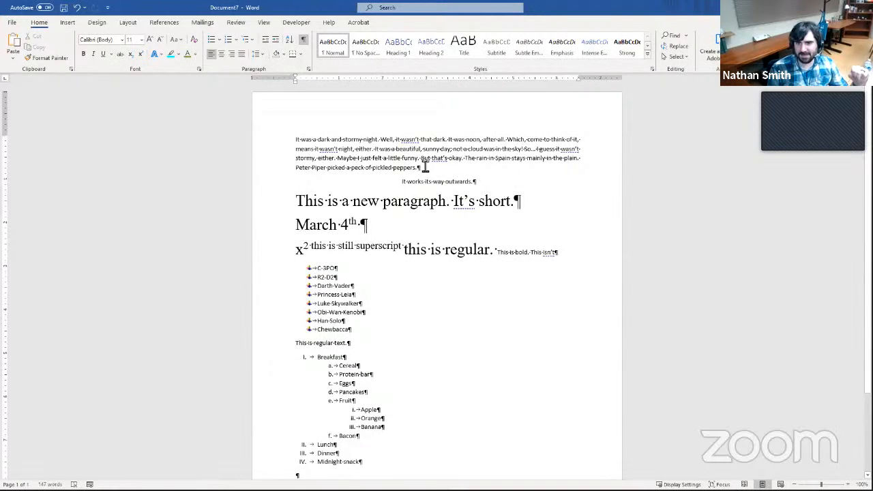
pyautogui.click(442, 249)
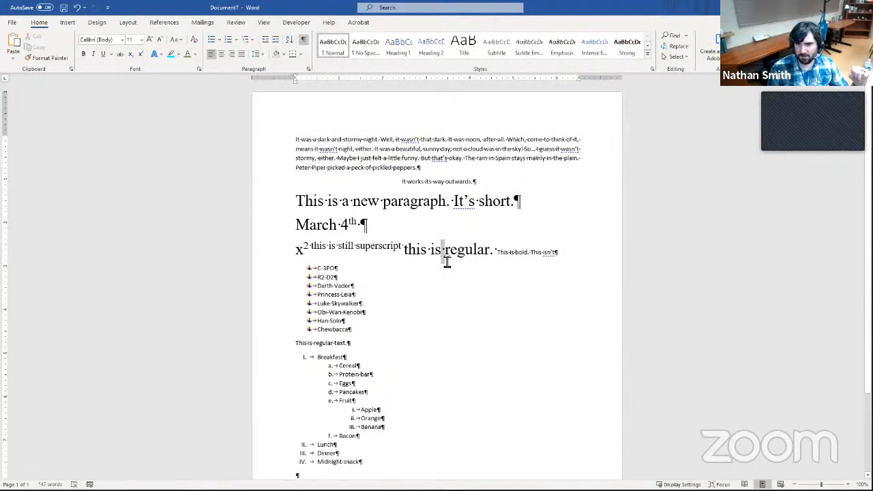
pyautogui.click(437, 302)
pyautogui.scroll(-2, 438, 328)
pyautogui.scroll(2, 439, 327)
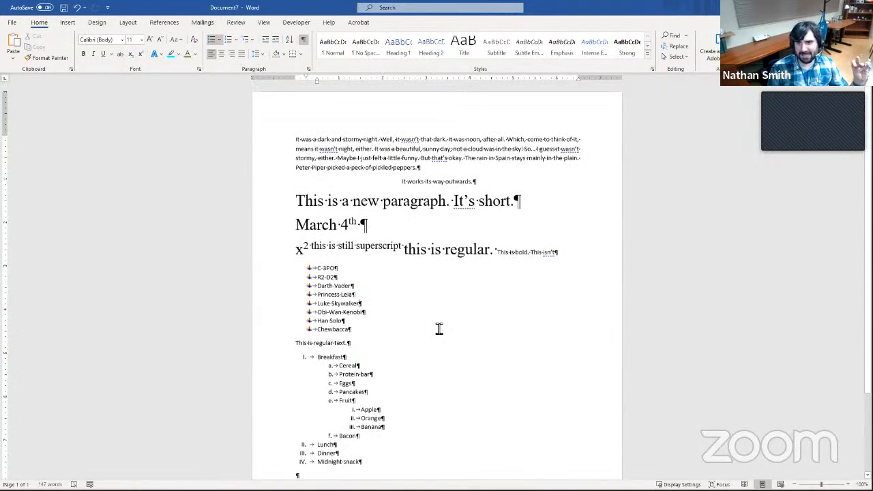
pyautogui.scroll(-2, 444, 366)
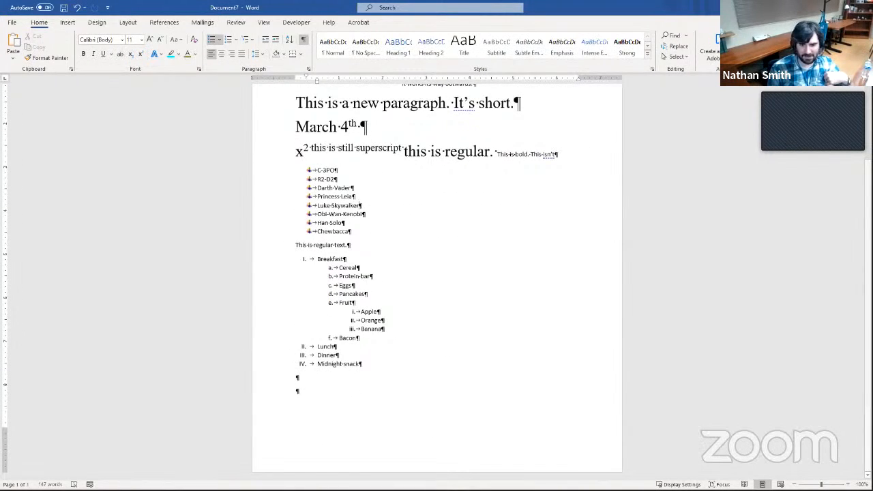
# Step: Undo the last extra empty paragraph below the meal list and hide the formatting marks
pyautogui.hotkey('ctrl', 'z')
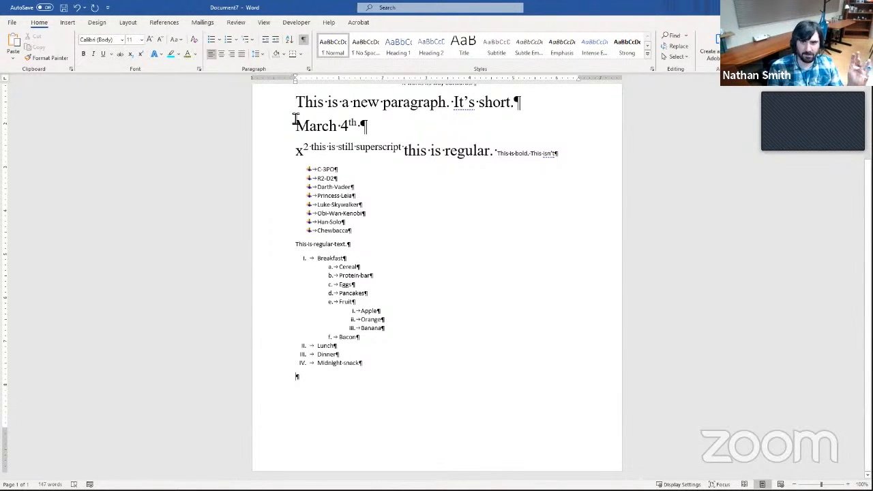
pyautogui.click(303, 39)
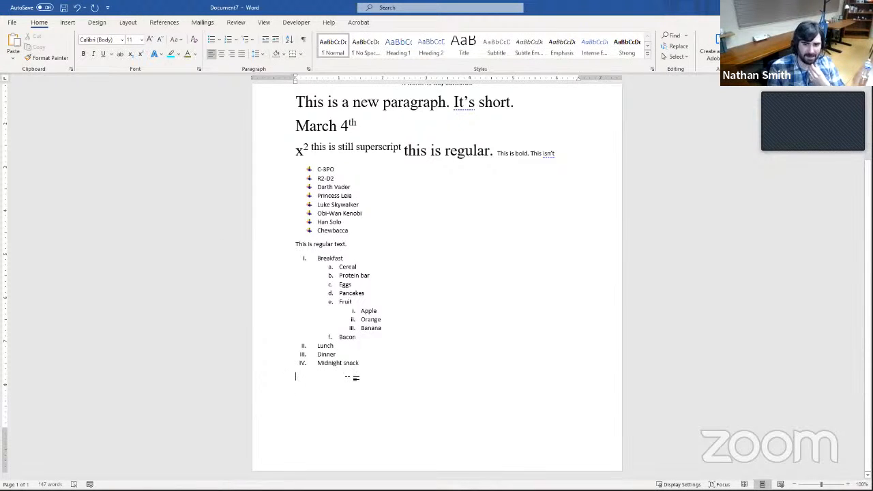
pyautogui.scroll(3, 415, 320)
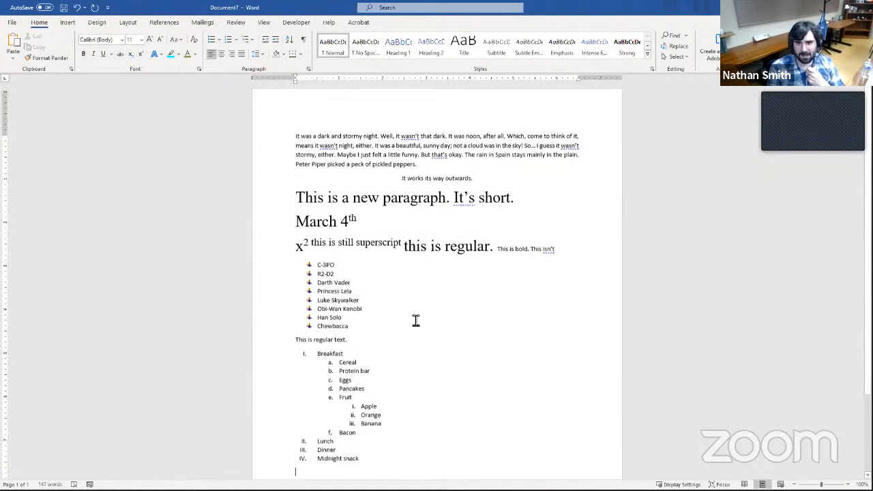
# Step: Insert the picture glass-2557577.jpg from the Downloads folder just before "But that's okay" in the first paragraph
pyautogui.click(491, 182)
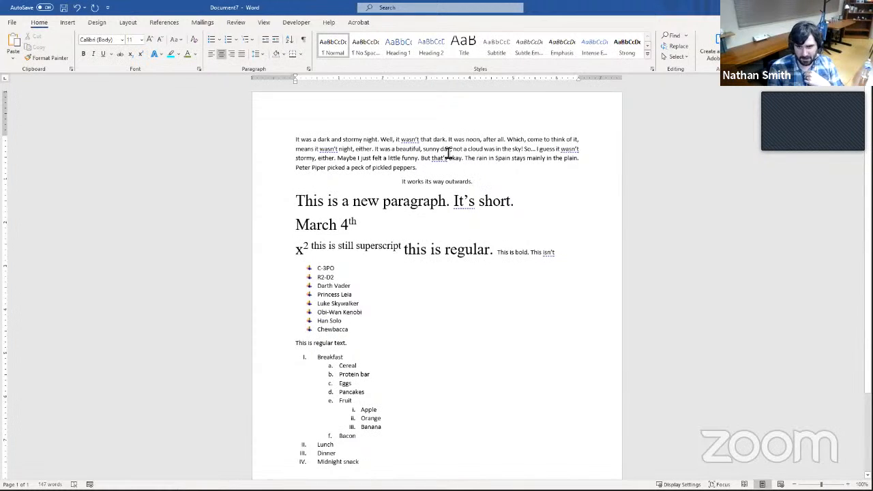
pyautogui.click(422, 156)
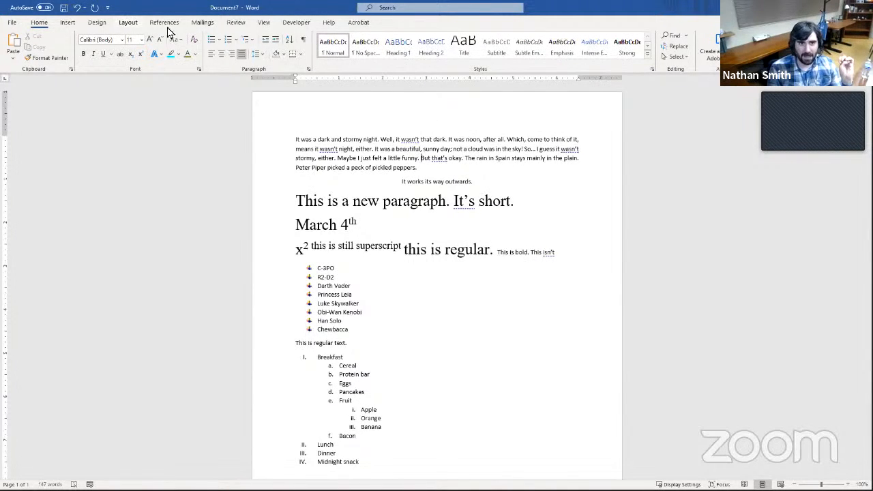
pyautogui.click(67, 23)
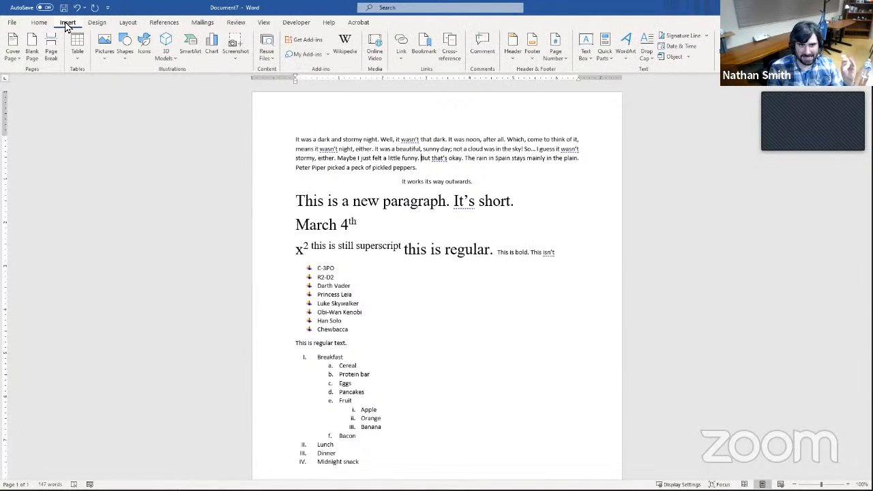
pyautogui.click(105, 54)
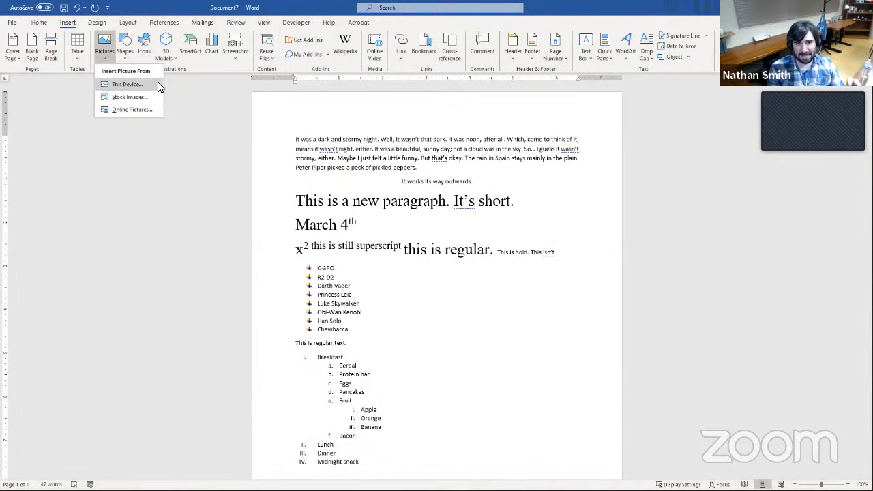
pyautogui.click(124, 89)
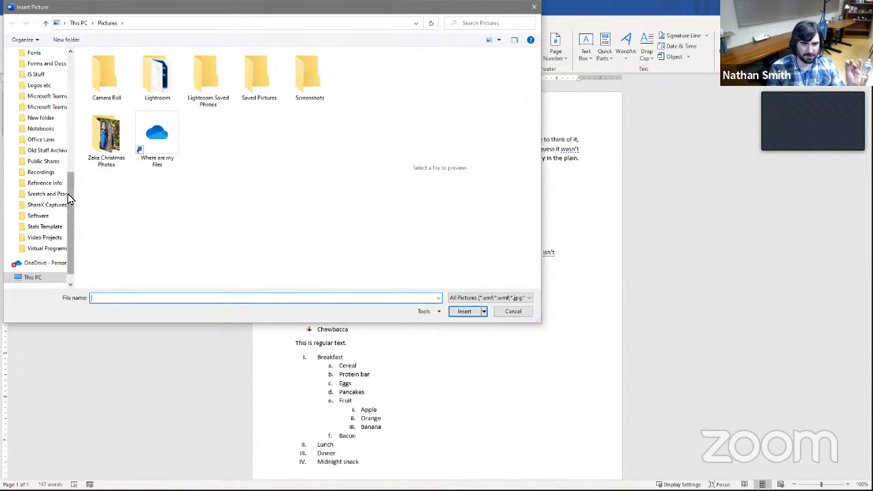
pyautogui.moveTo(70, 194); pyautogui.dragTo(81, 51)
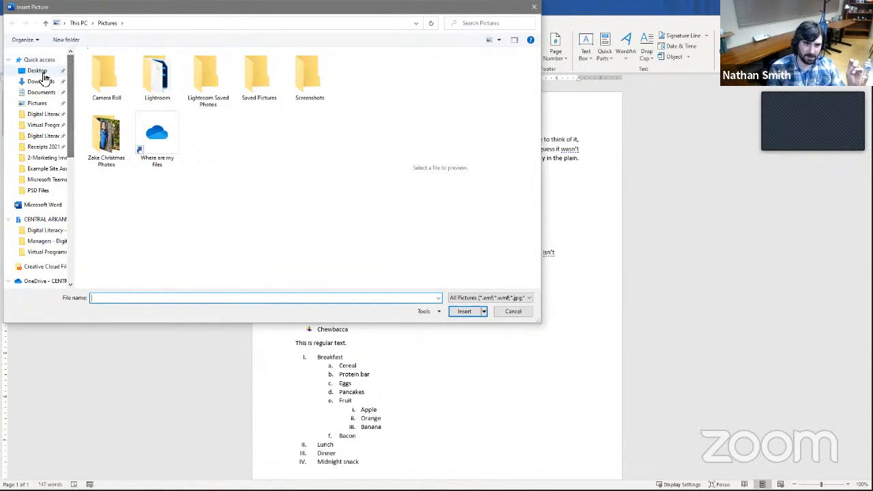
pyautogui.click(40, 73)
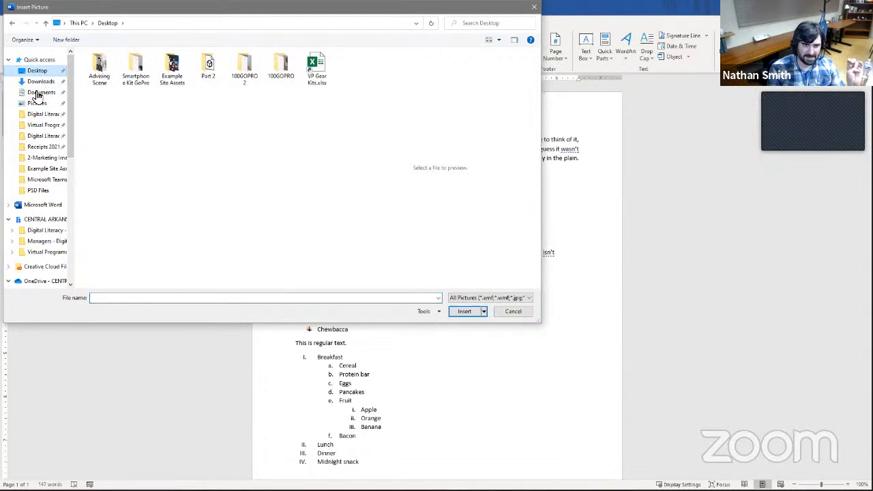
pyautogui.click(38, 81)
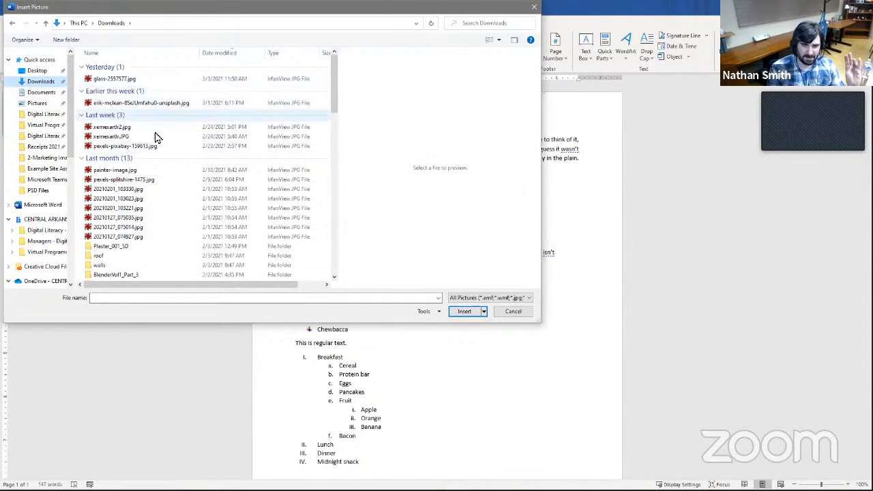
pyautogui.click(157, 80)
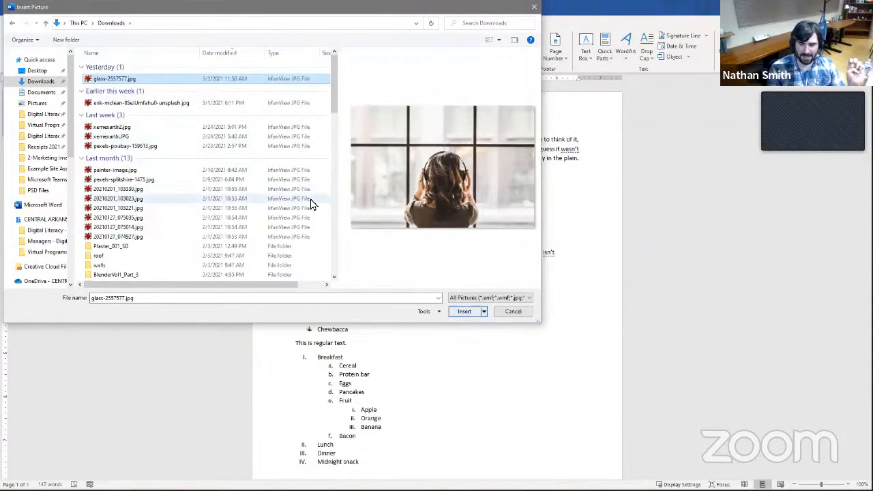
pyautogui.click(461, 312)
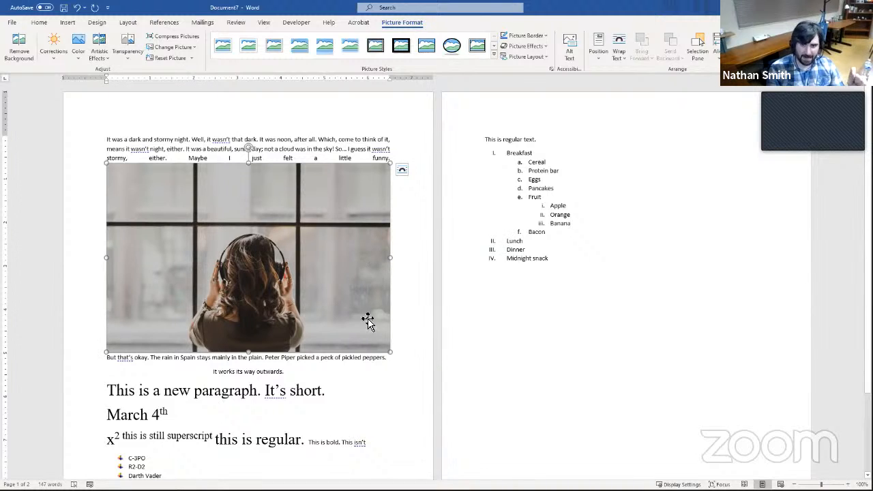
# Step: Shrink the inserted picture proportionally to a small thumbnail that sits in line with the first paragraph's text
pyautogui.moveTo(380, 333); pyautogui.dragTo(354, 302)
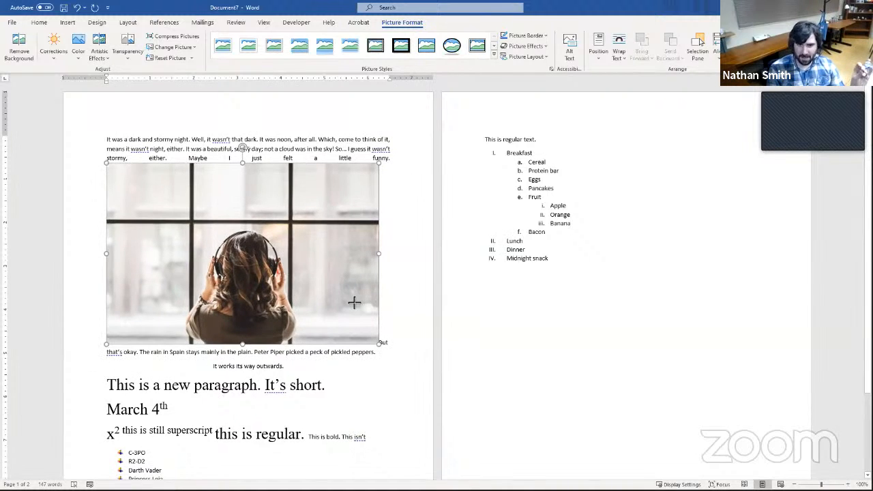
pyautogui.moveTo(273, 204); pyautogui.dragTo(273, 204)
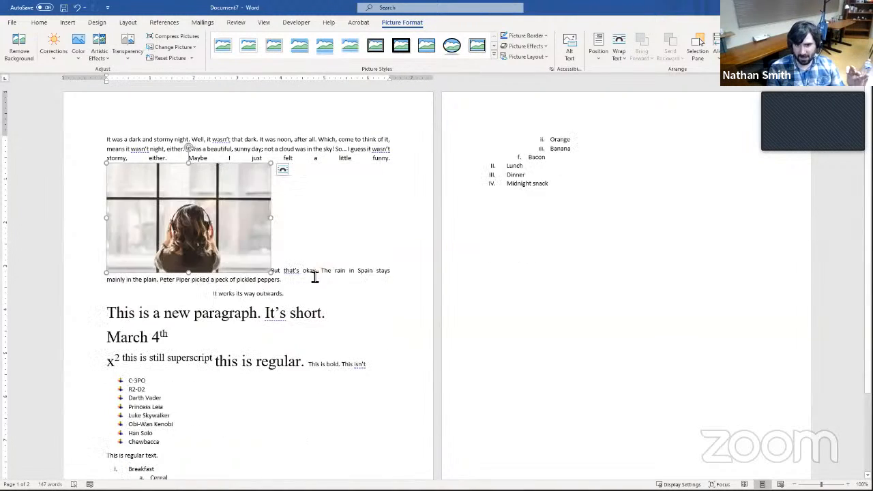
pyautogui.click(316, 271)
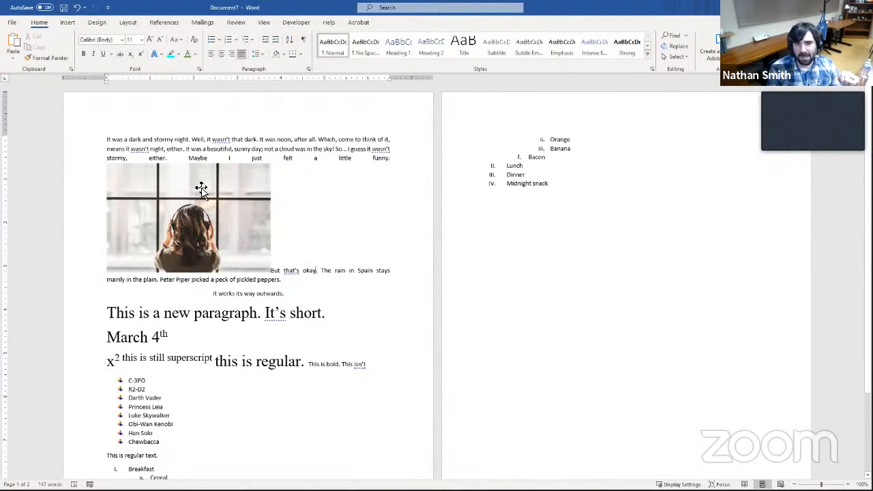
pyautogui.click(270, 270)
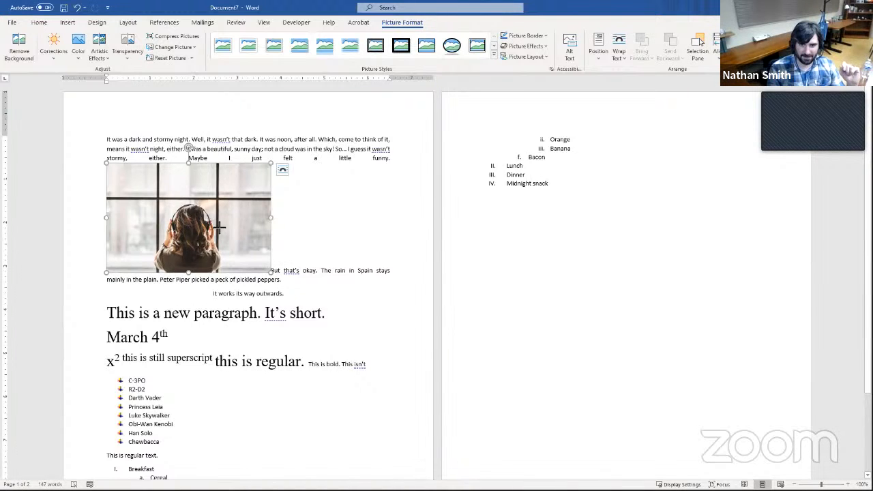
pyautogui.moveTo(171, 197); pyautogui.dragTo(175, 199)
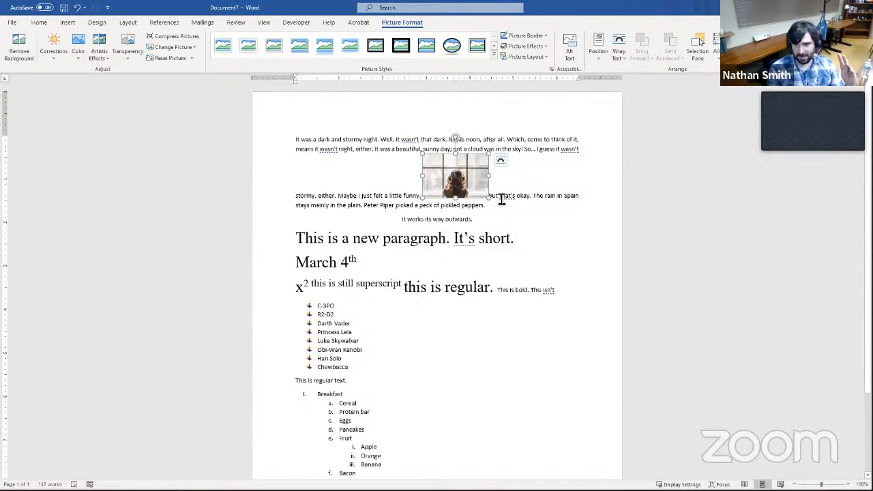
pyautogui.click(532, 196)
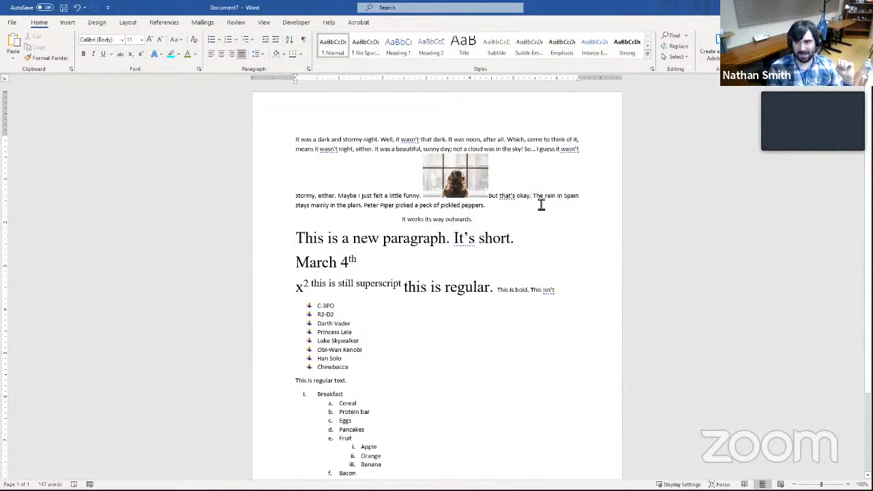
# Step: Apply Square text wrapping to the picture and move it up level with the first paragraph's first line
pyautogui.click(457, 174)
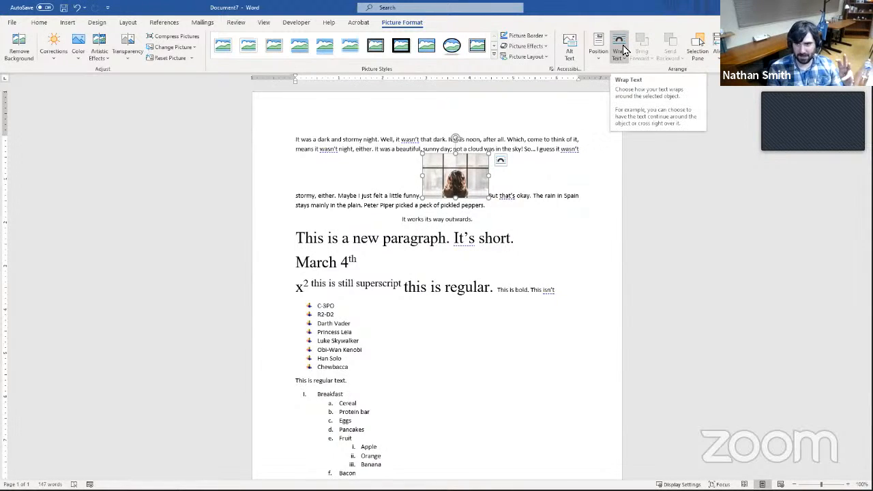
pyautogui.click(501, 163)
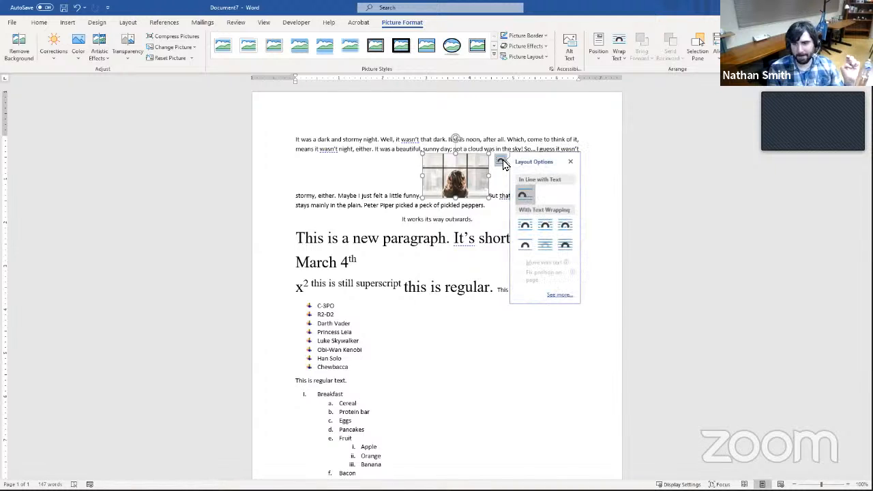
pyautogui.click(528, 227)
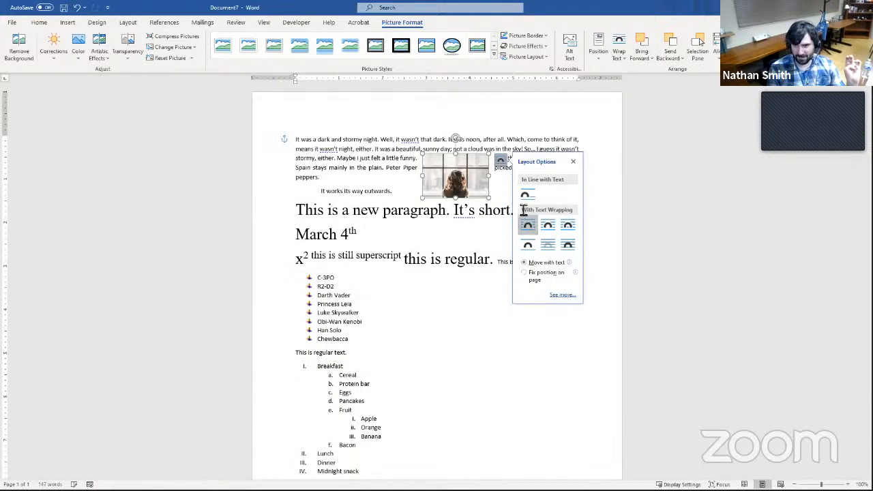
pyautogui.click(667, 149)
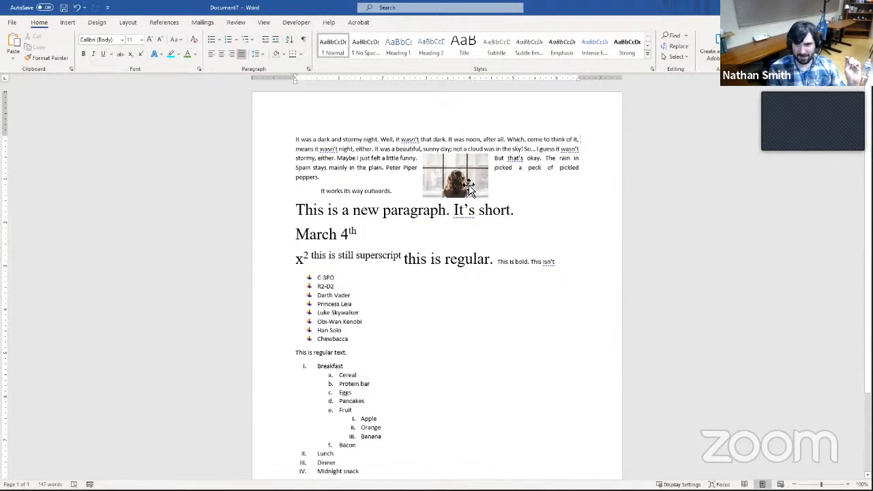
pyautogui.moveTo(457, 178); pyautogui.dragTo(455, 160)
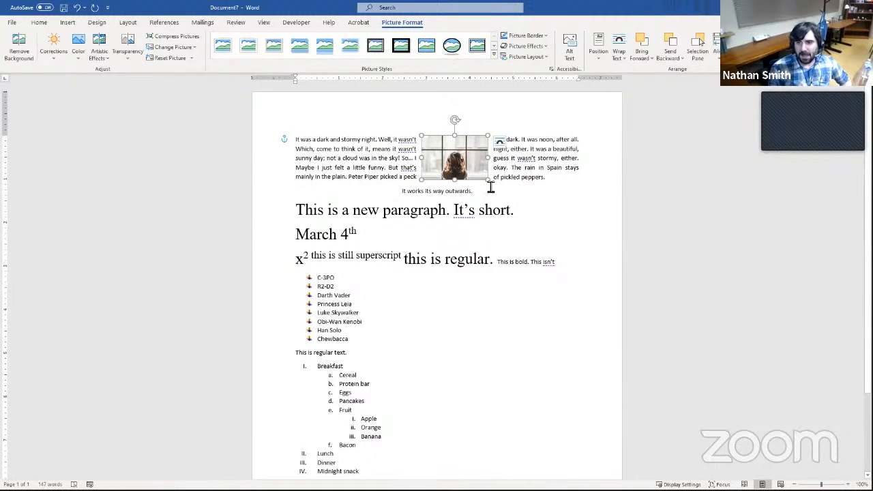
# Step: Change the picture's text wrapping to Tight and deselect the picture
pyautogui.click(500, 142)
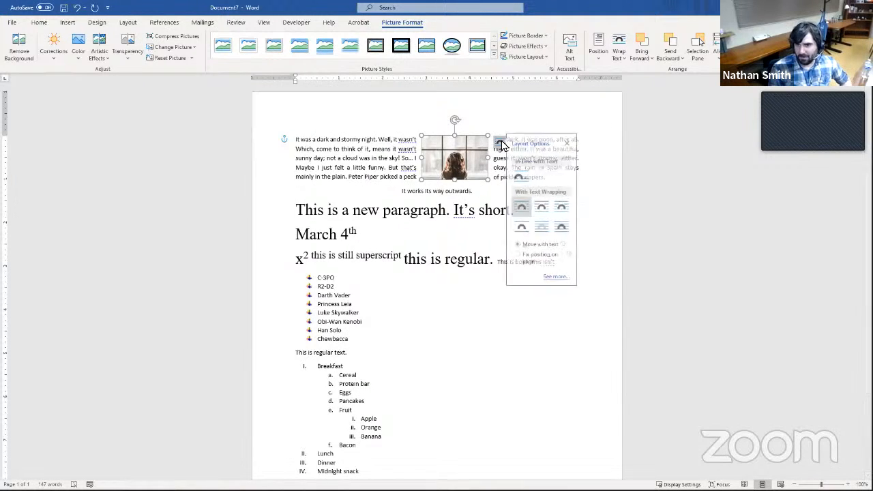
pyautogui.click(545, 208)
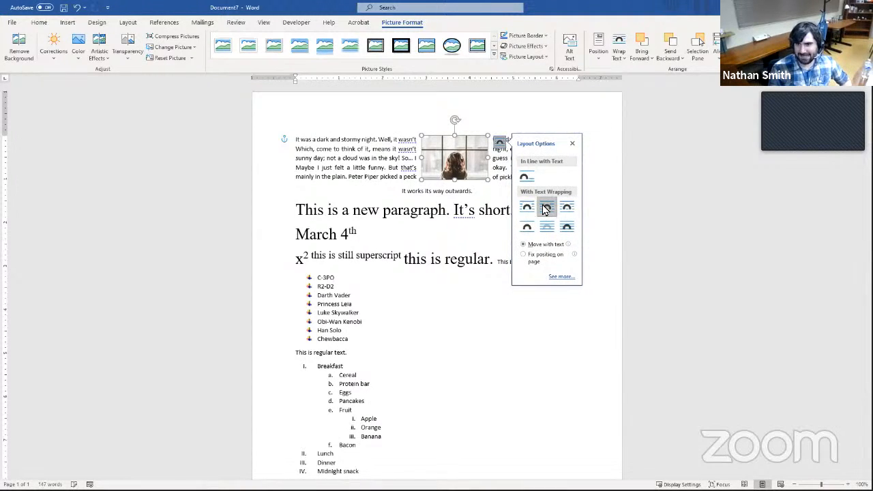
pyautogui.click(637, 146)
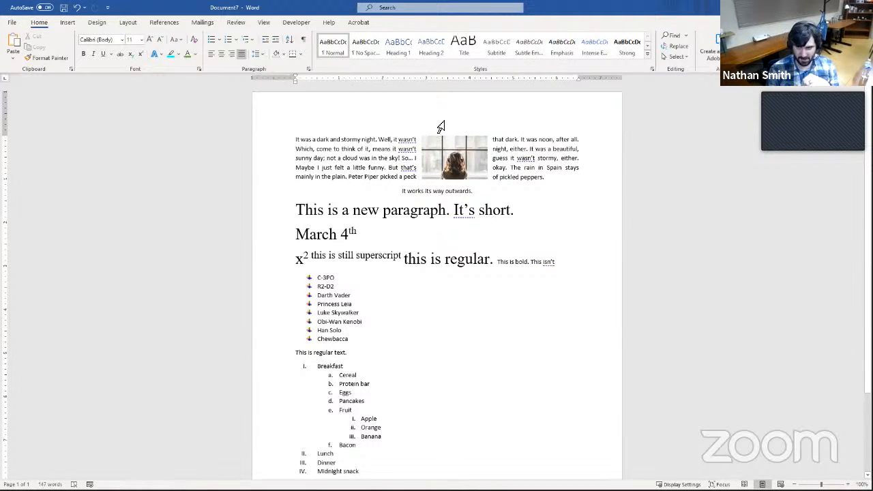
# Step: Compare the Through, Square and Tight wrapping styles on the picture, finishing with Through
pyautogui.click(471, 162)
pyautogui.click(499, 142)
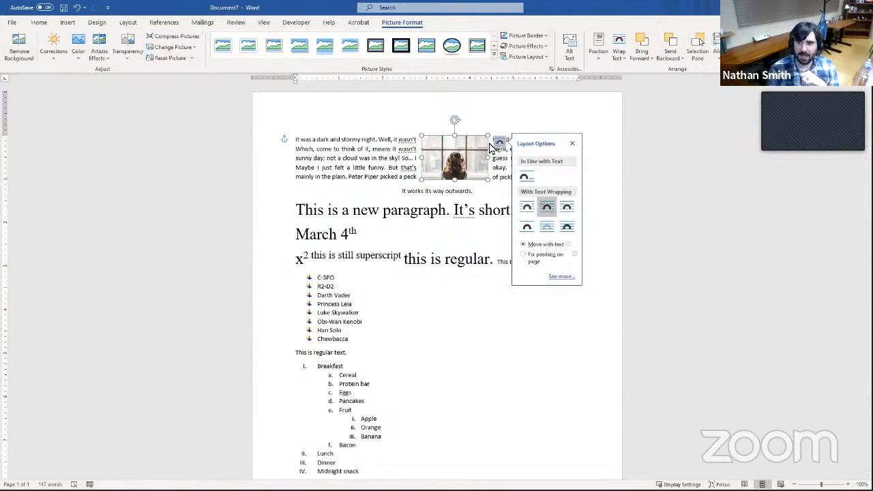
pyautogui.click(567, 209)
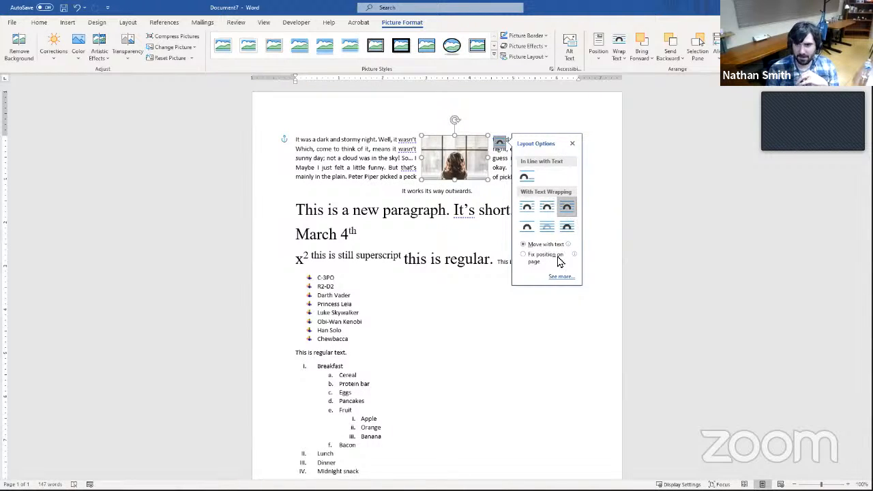
pyautogui.click(547, 213)
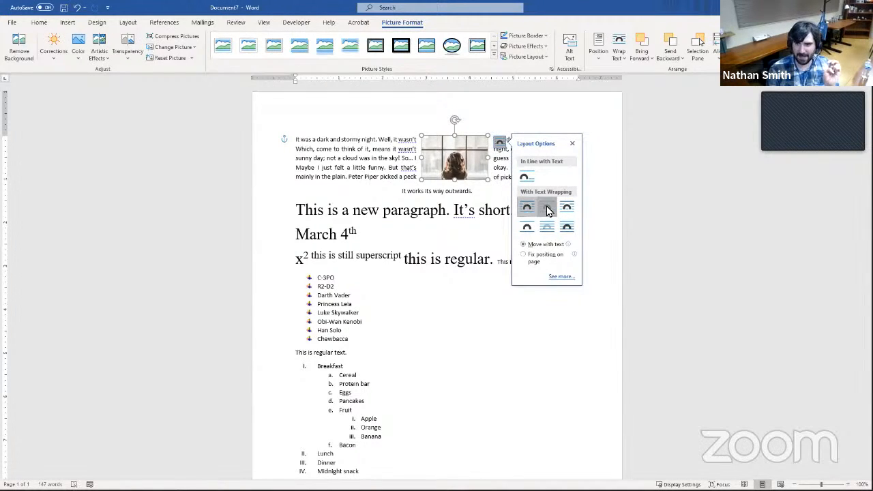
pyautogui.click(546, 208)
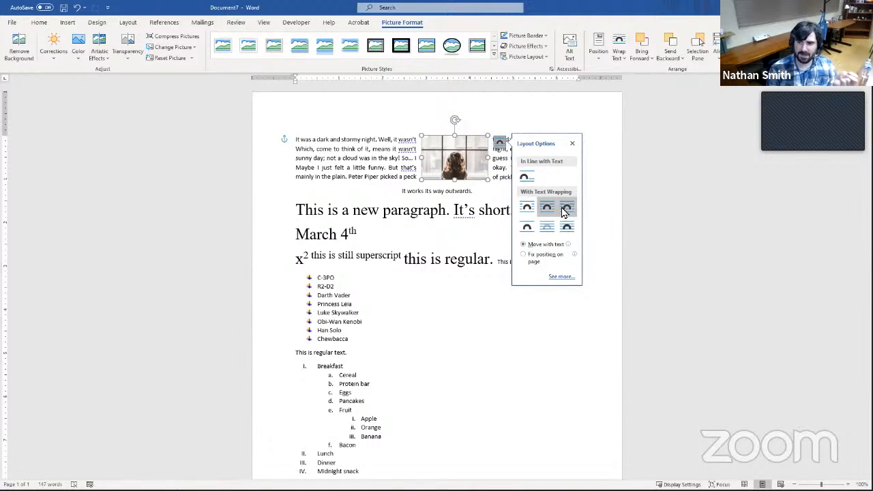
pyautogui.click(564, 210)
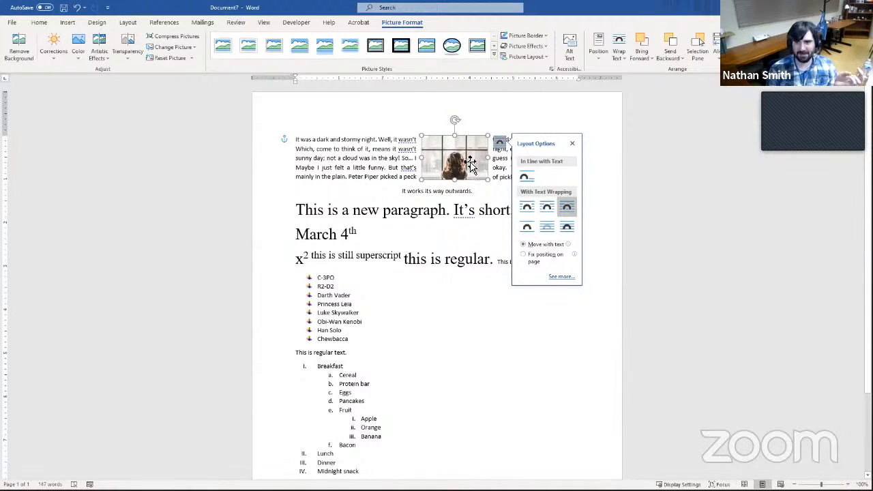
# Step: Try Top and Bottom wrapping with the picture moved below the first paragraph's second line, and try placing it Behind Text
pyautogui.click(527, 229)
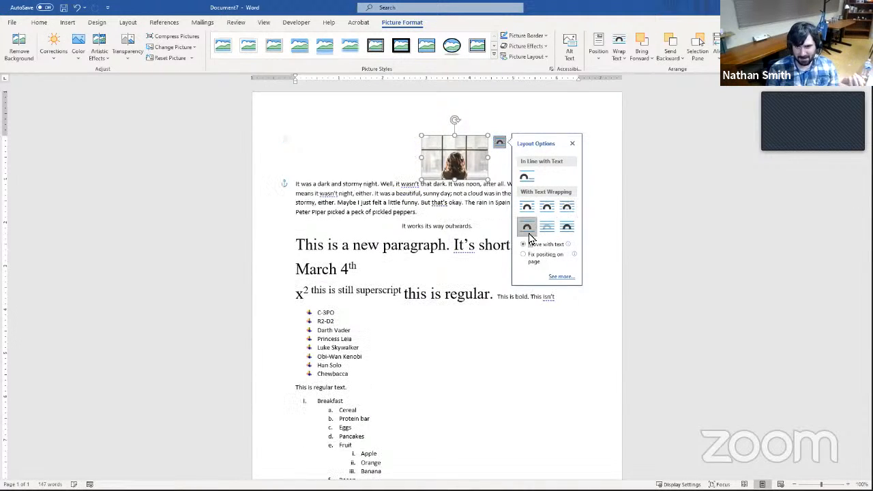
pyautogui.moveTo(453, 164); pyautogui.dragTo(448, 182)
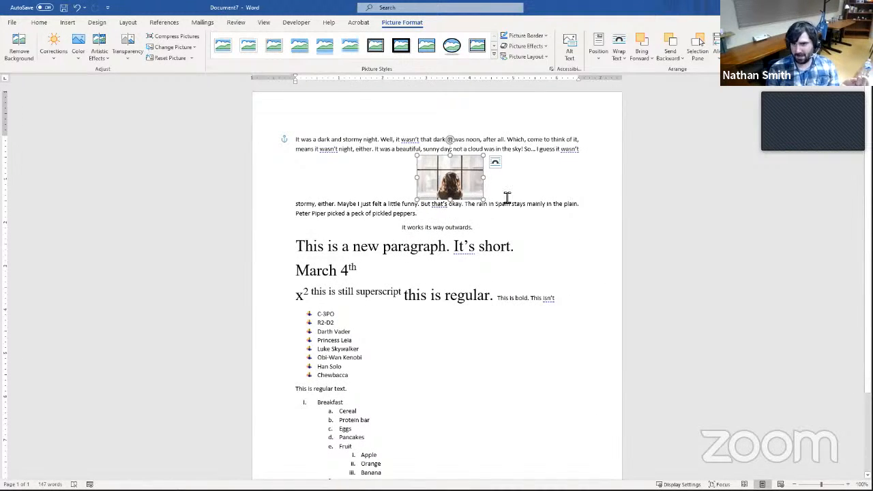
pyautogui.click(495, 162)
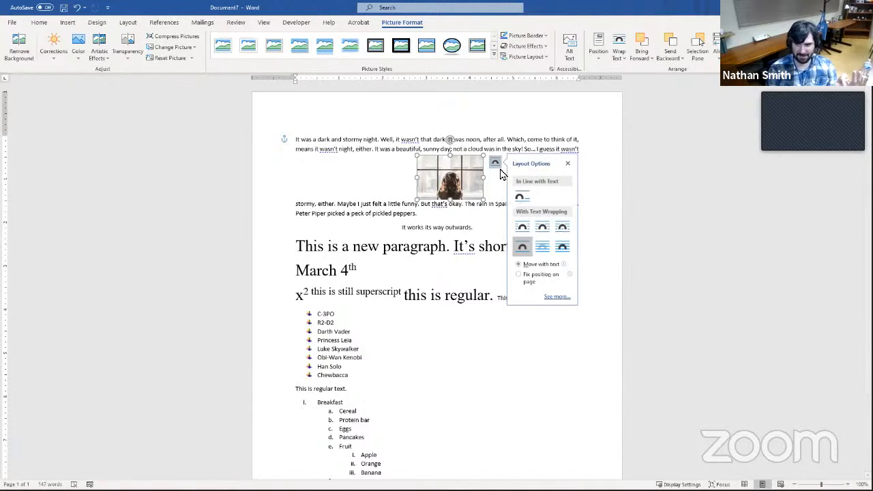
pyautogui.click(542, 250)
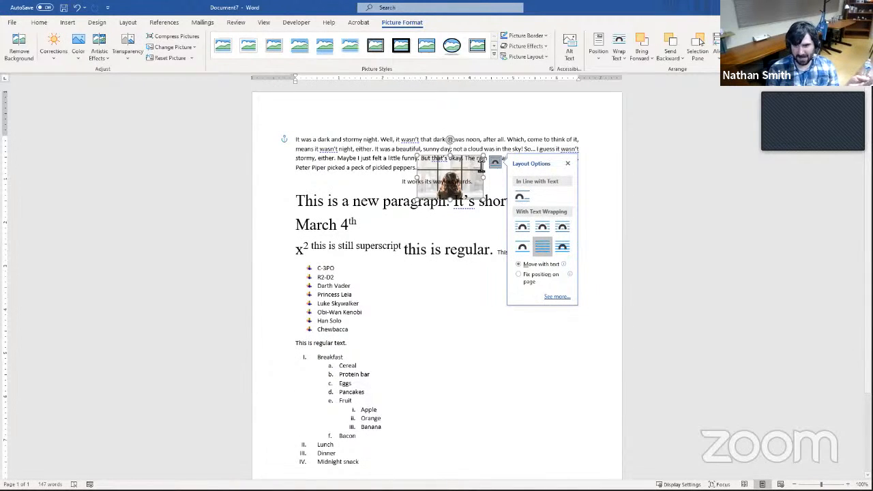
# Step: Set the picture's layout to In Front of Text and move it up over the middle of the first paragraph
pyautogui.click(559, 252)
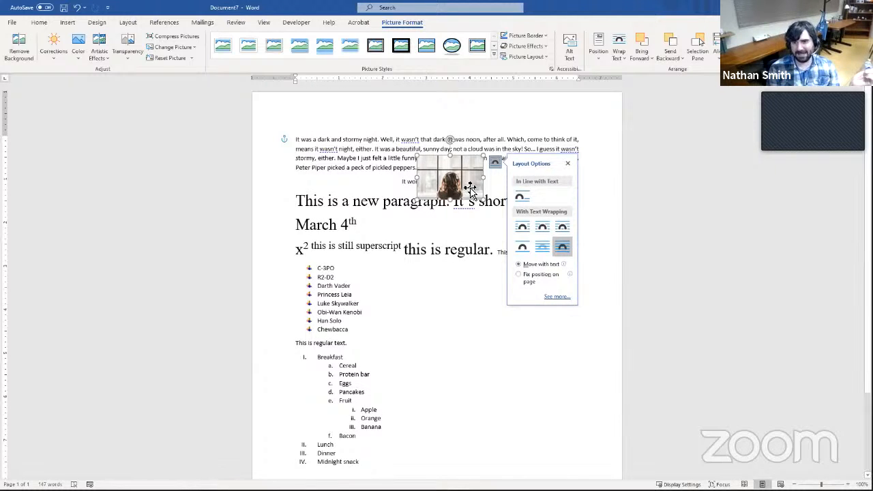
pyautogui.moveTo(458, 179); pyautogui.dragTo(487, 158)
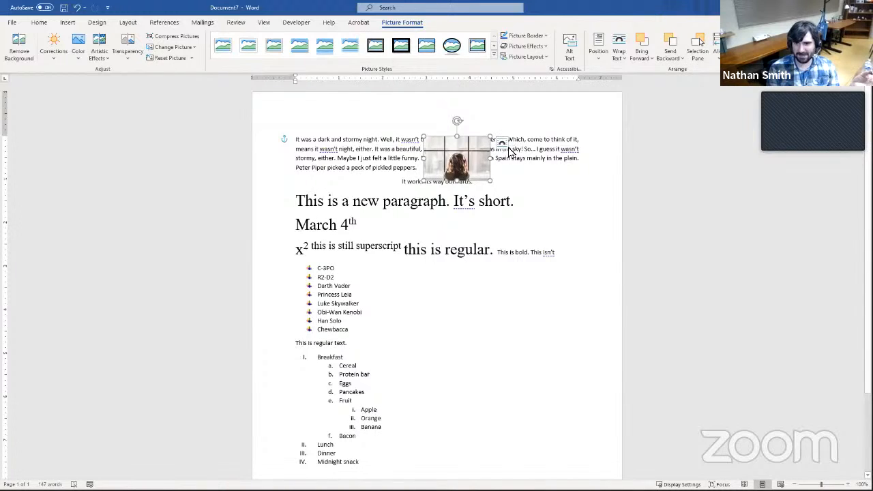
# Step: Set the picture's text wrapping to Square and nudge the picture slightly down within the first paragraph
pyautogui.click(502, 142)
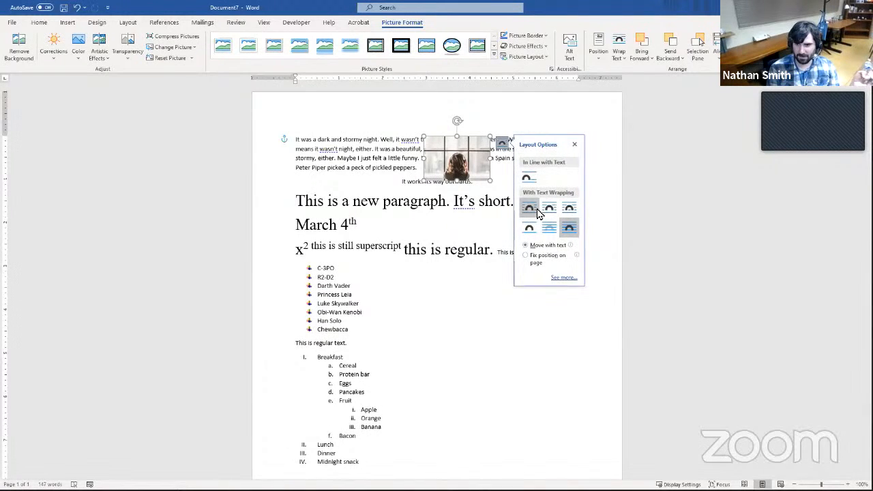
pyautogui.click(530, 209)
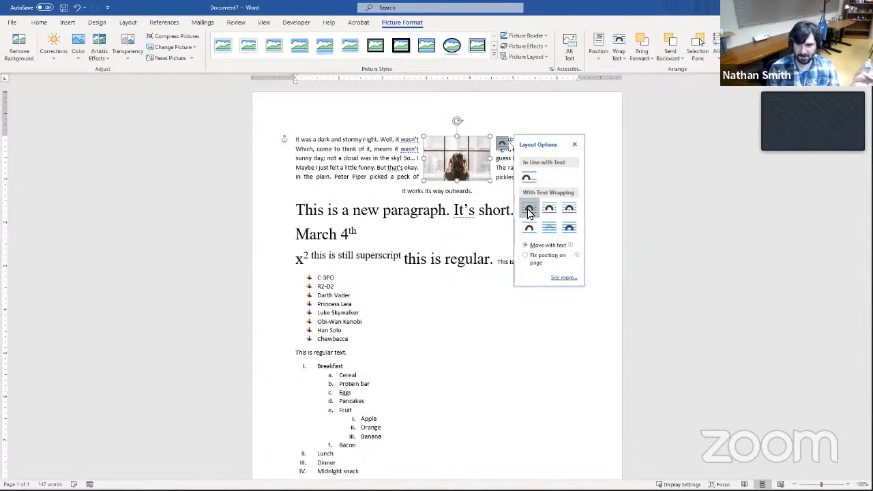
pyautogui.click(456, 175)
pyautogui.moveTo(455, 175); pyautogui.dragTo(454, 165)
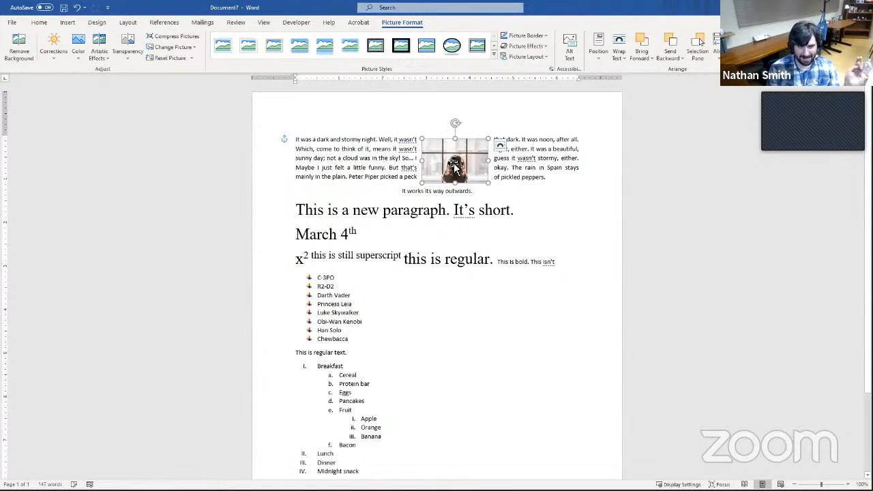
# Step: Insert the sentence "This is an extra sentence." after "It was a dark and stormy night." in the first paragraph
pyautogui.click(381, 142)
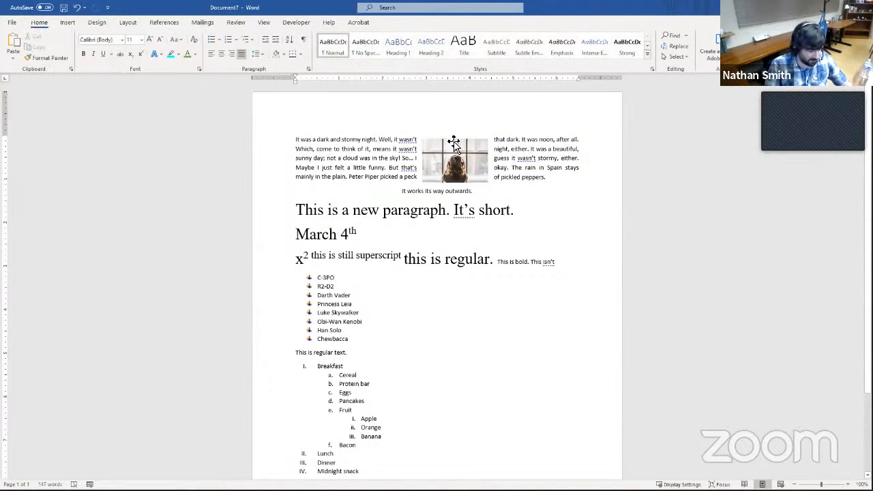
pyautogui.write('This is an')
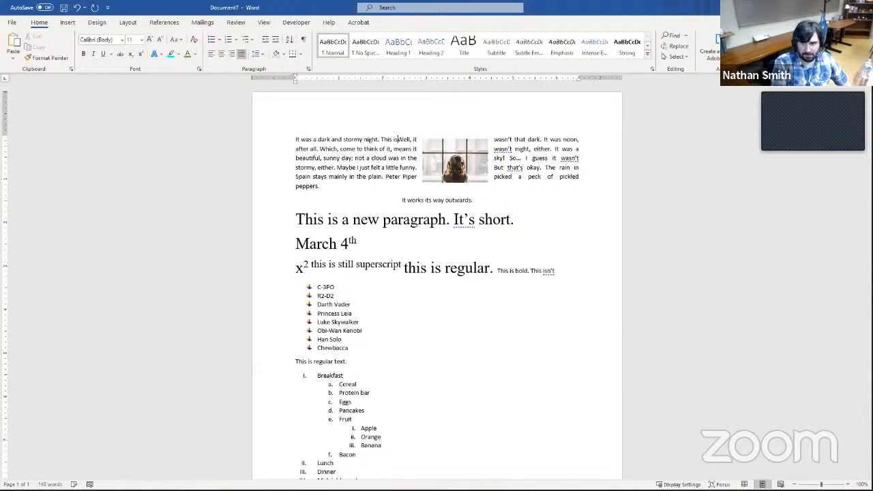
pyautogui.write(' extre')
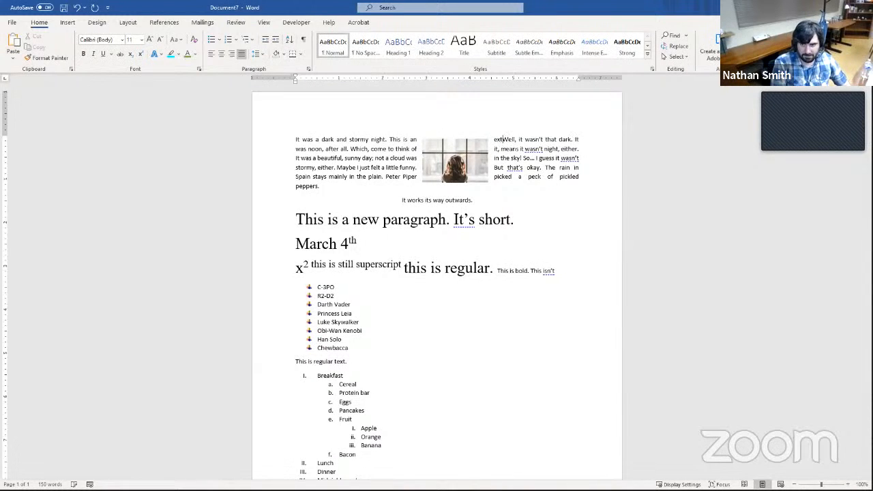
pyautogui.press('BackSpace')
pyautogui.write('a sent')
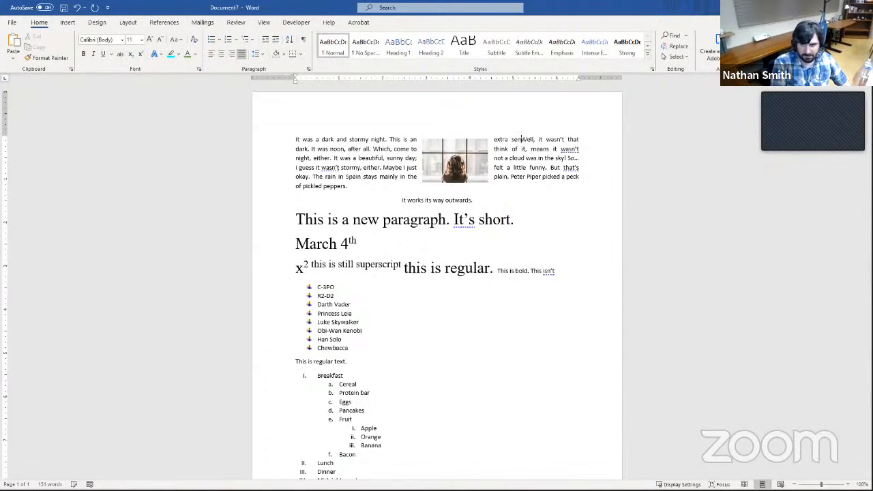
pyautogui.write('ence')
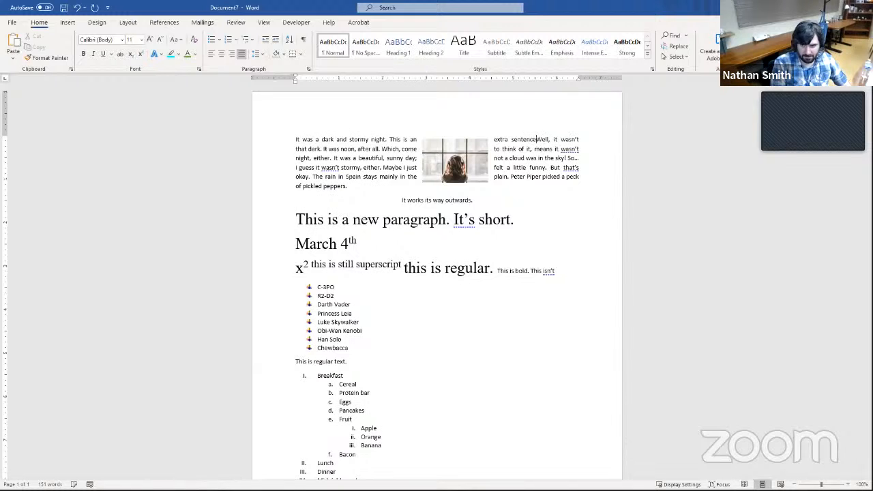
pyautogui.write('.')
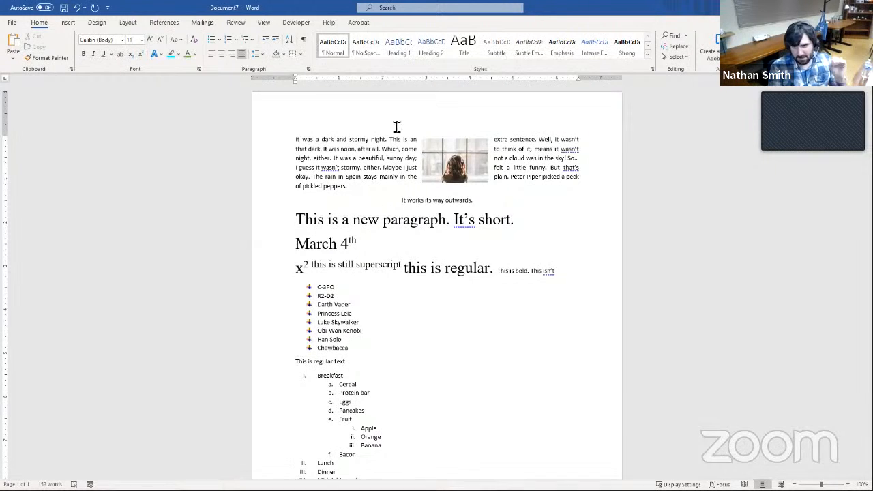
# Step: Set the picture's layout to In Line with Text and move it behind the words "a little funny" in the first paragraph
pyautogui.click(440, 179)
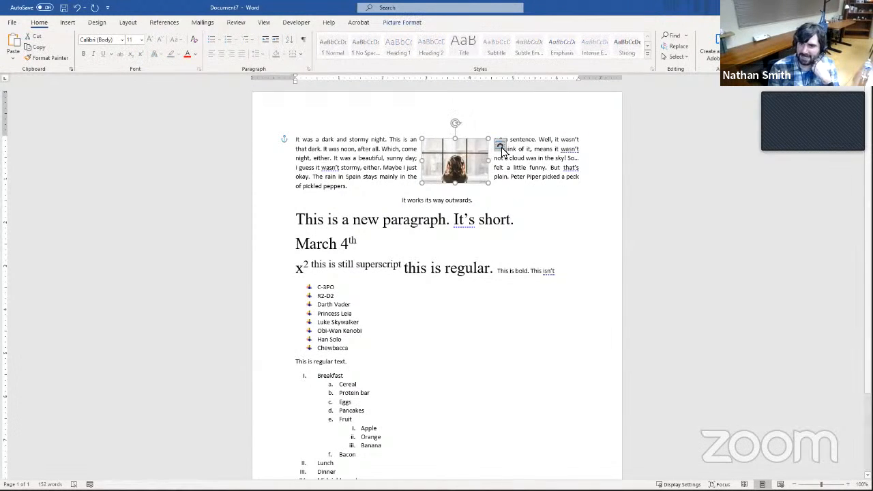
pyautogui.click(500, 145)
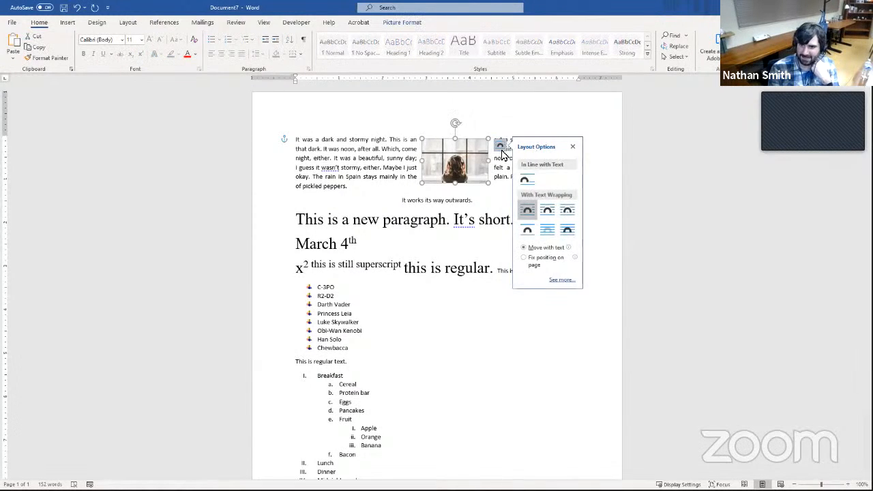
pyautogui.click(526, 180)
pyautogui.moveTo(328, 158); pyautogui.dragTo(570, 203)
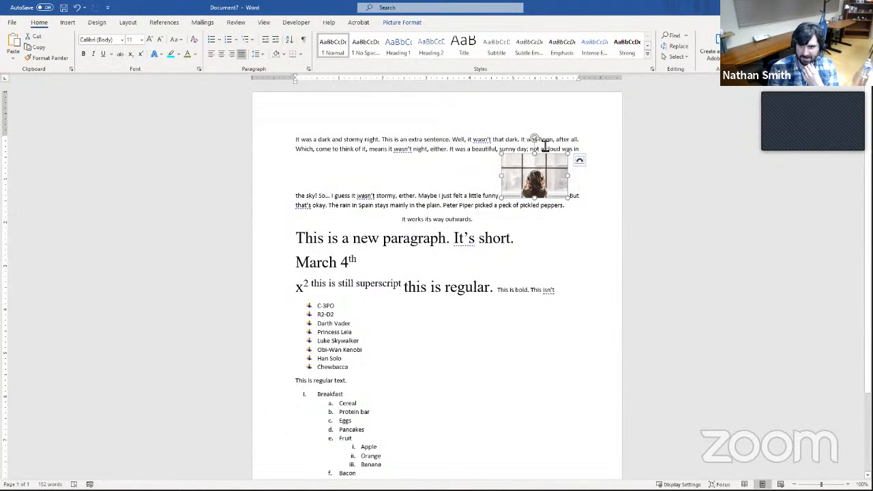
# Step: Add the sentence "Here's another extra sentence." directly before "Well, it wasn't that dark." in the first paragraph
pyautogui.click(456, 139)
pyautogui.write("Here's ano")
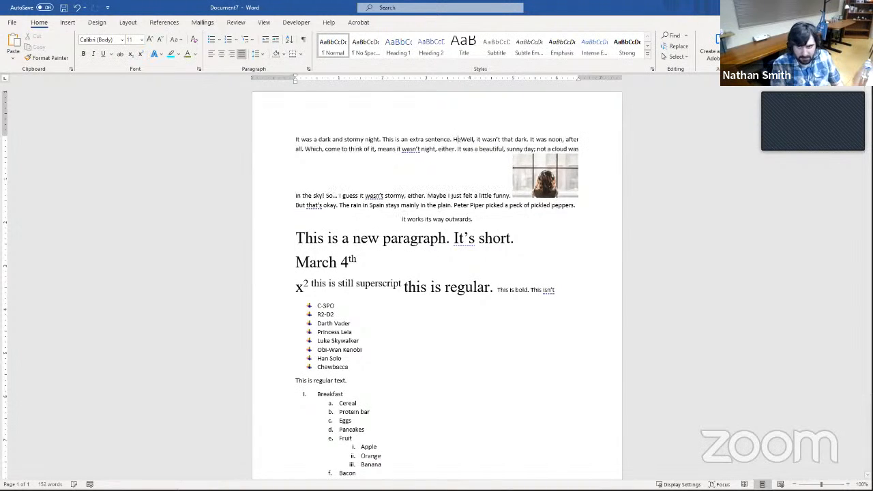
pyautogui.write('ther ext')
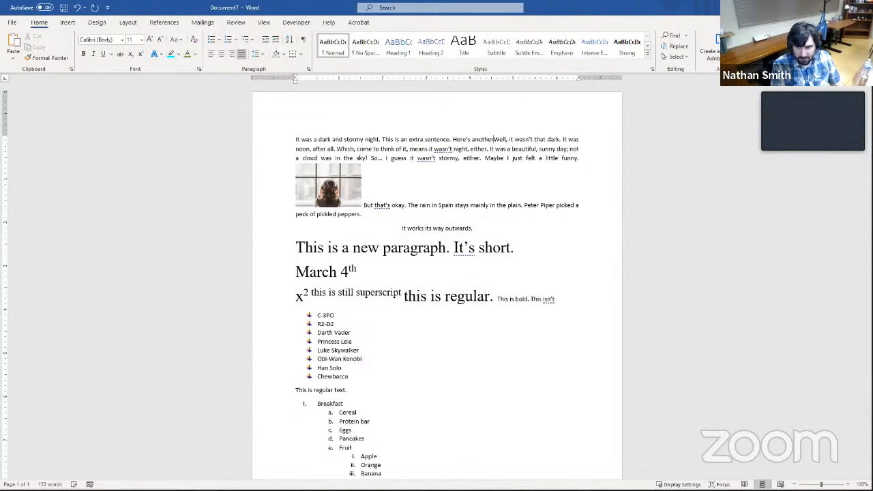
pyautogui.write('ra')
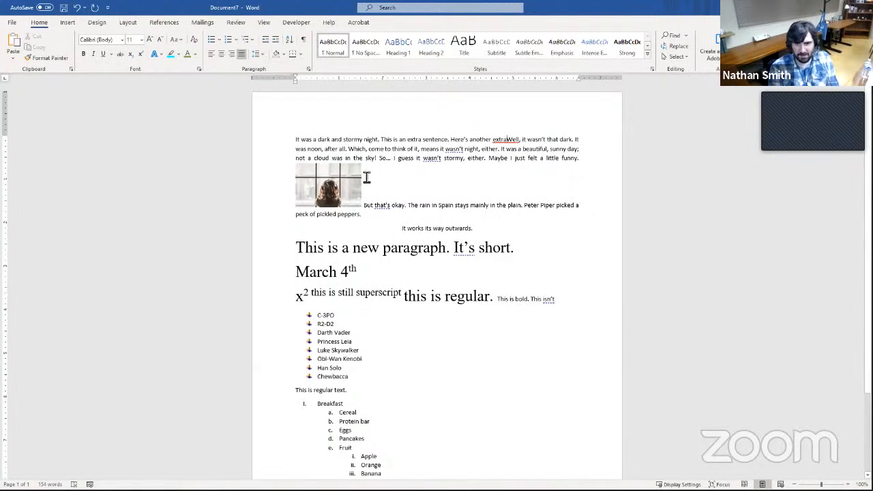
pyautogui.write(' sentence')
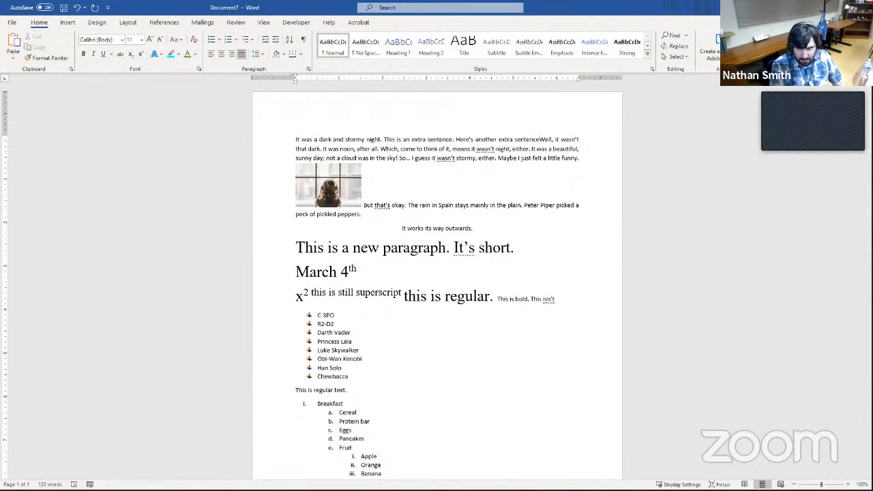
pyautogui.write('.')
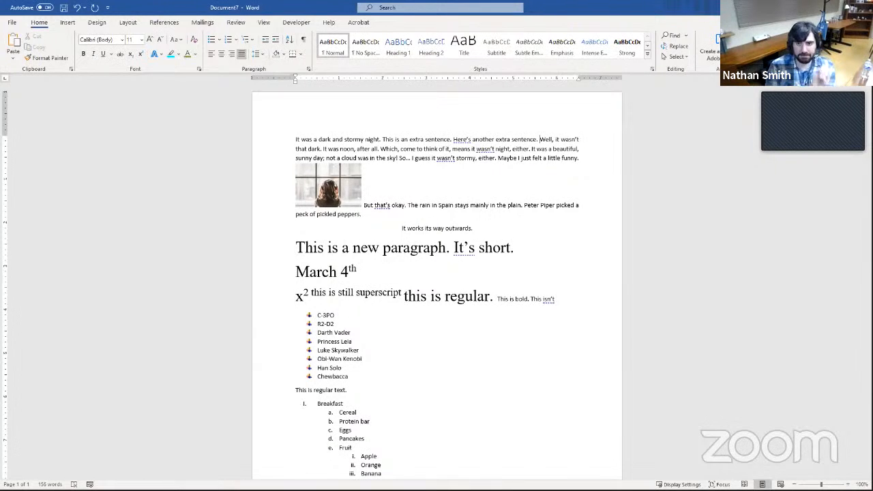
# Step: Wrap the text with Tight, move the picture to the first paragraph's upper left corner and enlarge it to about half the text width
pyautogui.click(322, 199)
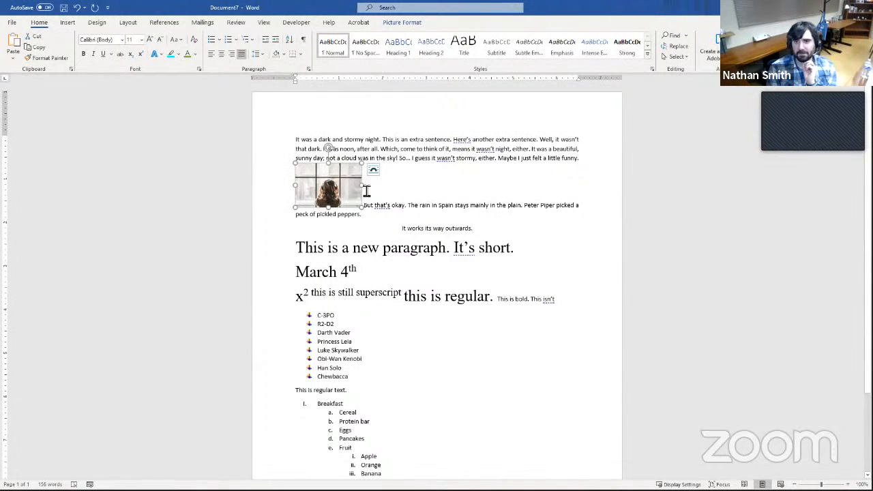
pyautogui.click(372, 170)
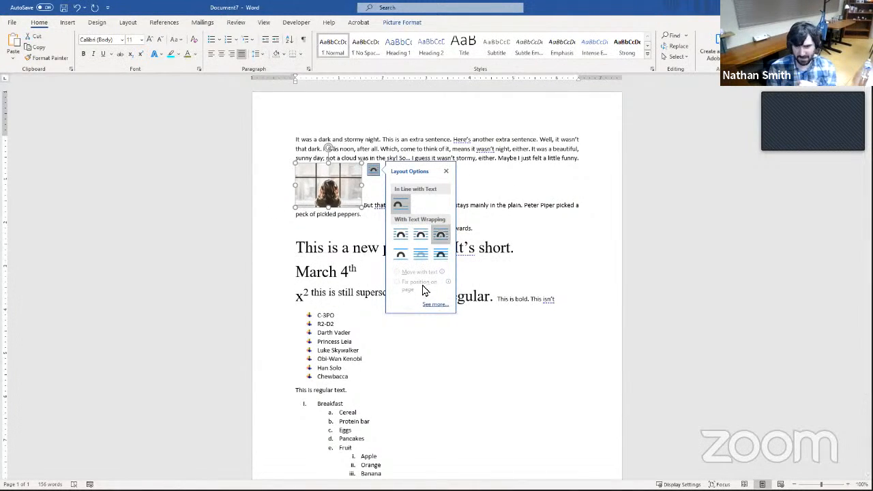
pyautogui.click(420, 235)
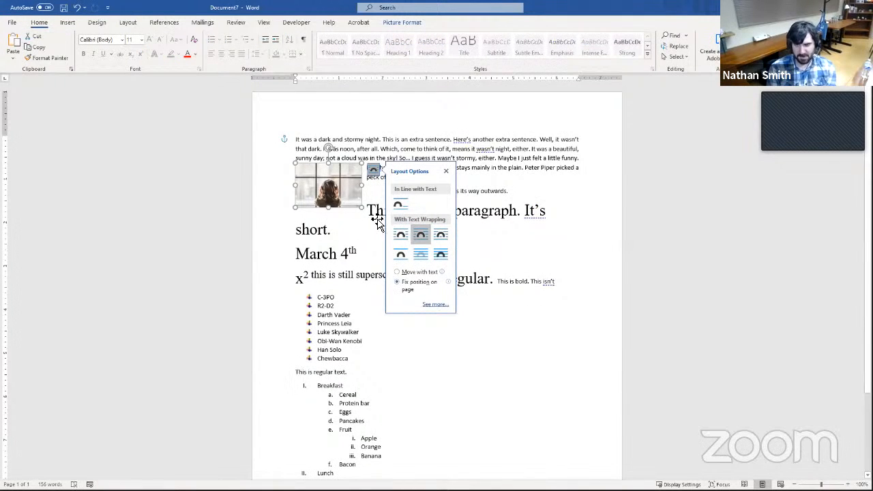
pyautogui.moveTo(306, 183); pyautogui.dragTo(303, 153)
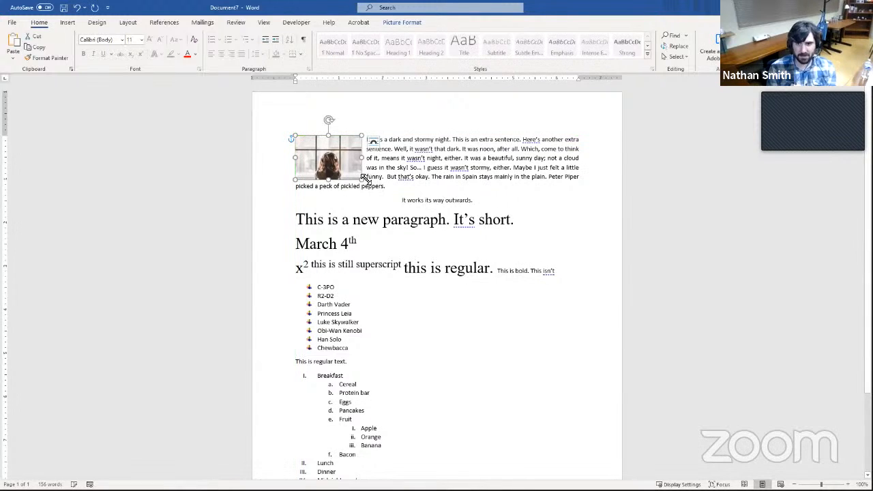
pyautogui.moveTo(362, 181); pyautogui.dragTo(437, 230)
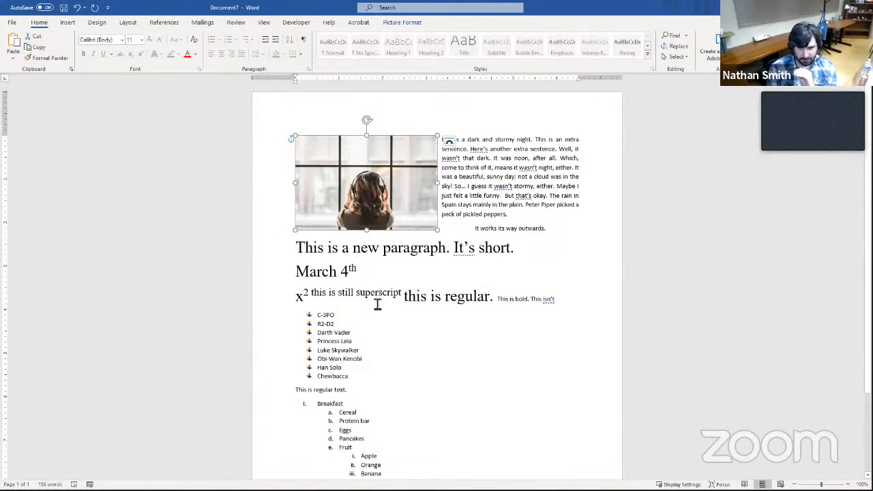
# Step: Copy the whole first paragraph beside the picture, from "It was a dark and stormy night" to "pickled peppers."
pyautogui.scroll(-3, 377, 305)
pyautogui.click(396, 402)
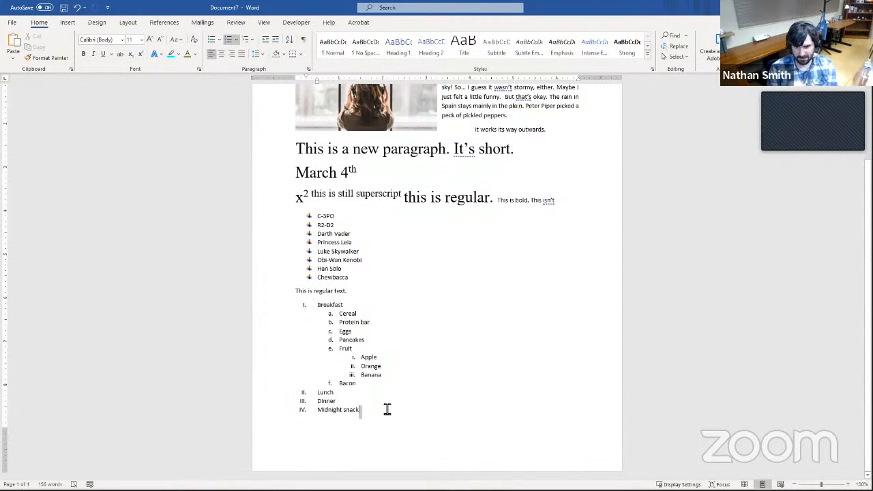
pyautogui.scroll(2, 482, 155)
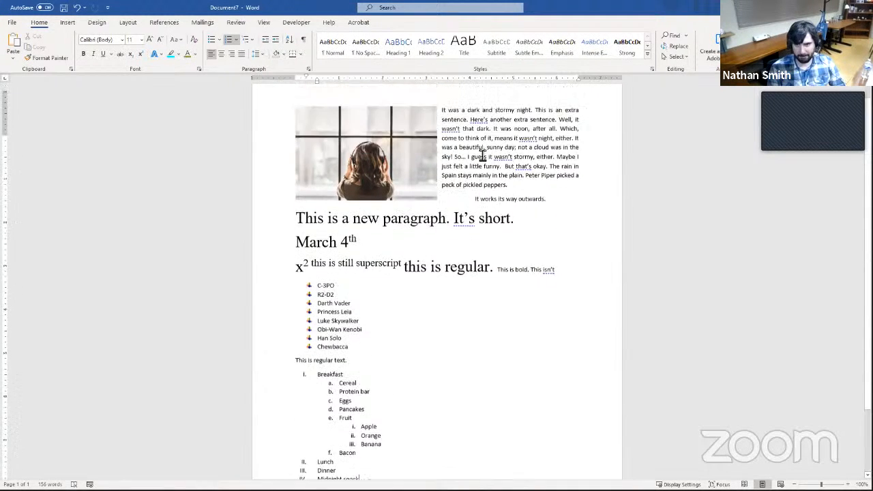
pyautogui.scroll(1, 482, 155)
pyautogui.moveTo(520, 216); pyautogui.dragTo(444, 143)
pyautogui.hotkey('ctrl', 'c')
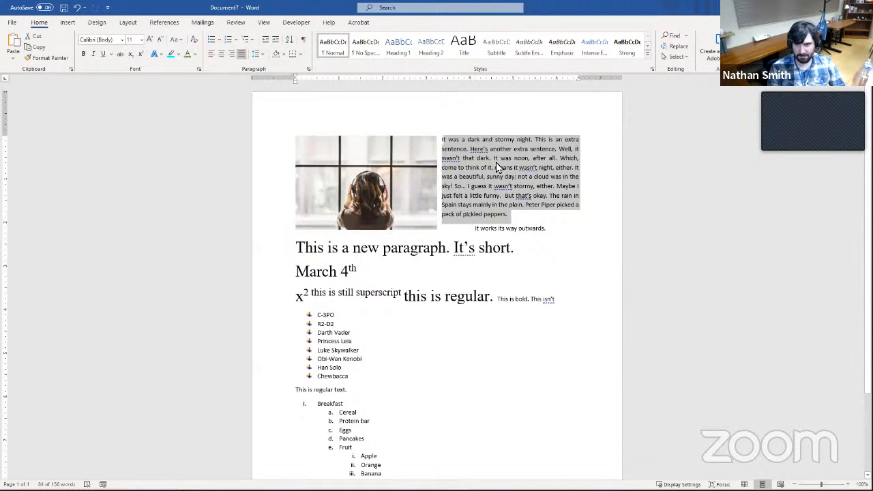
pyautogui.rightClick(507, 175)
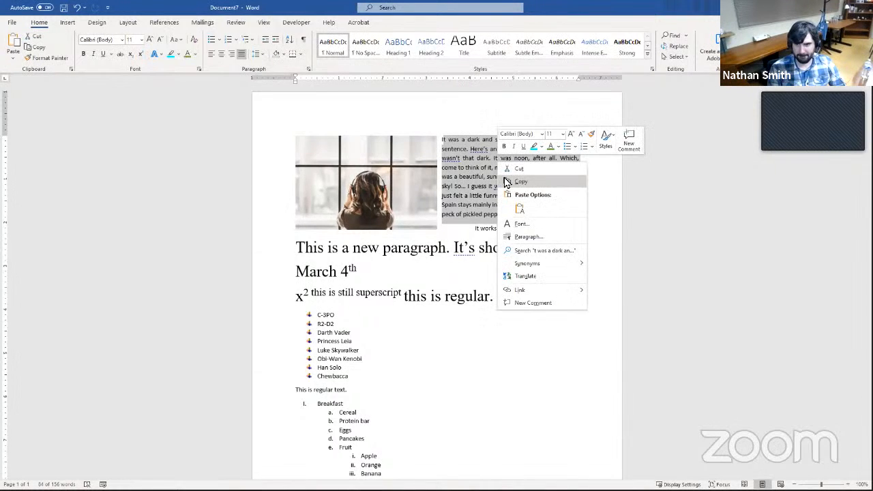
# Step: Start a new page after the "Midnight snack" list item and paste the copied paragraph there
pyautogui.scroll(-2, 508, 179)
pyautogui.click(424, 419)
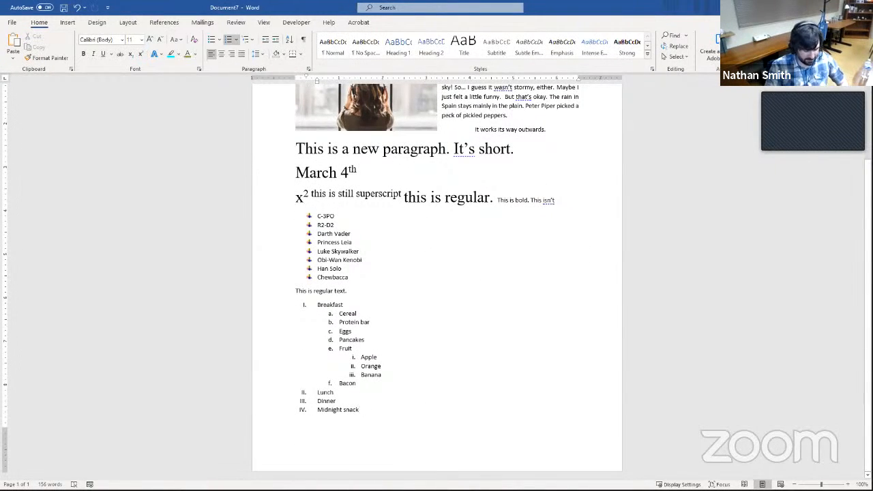
pyautogui.press('Return')
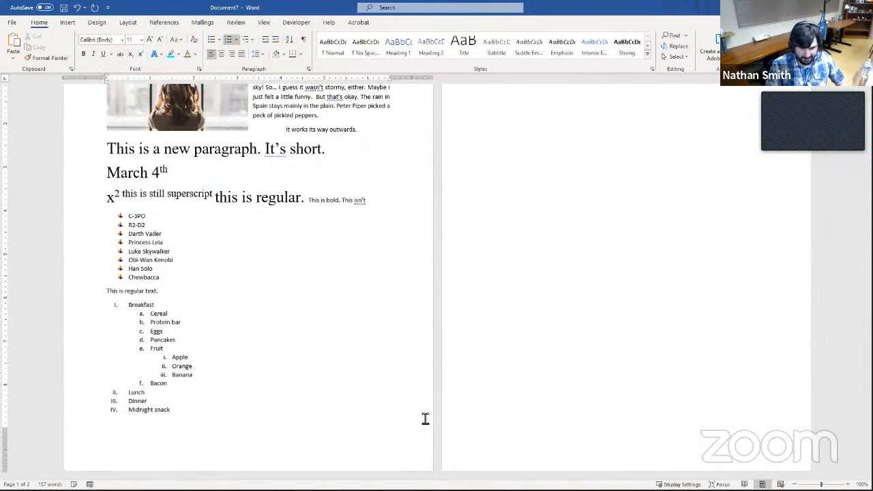
pyautogui.press('Return')
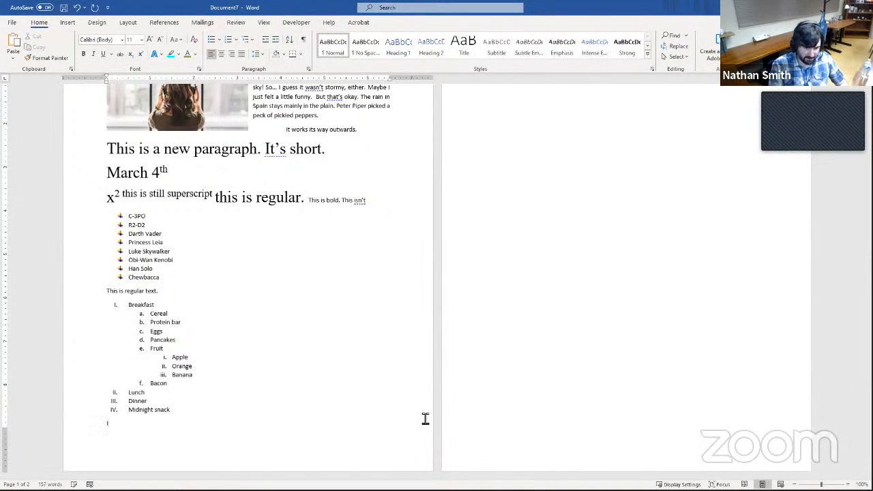
pyautogui.press('BackSpace')
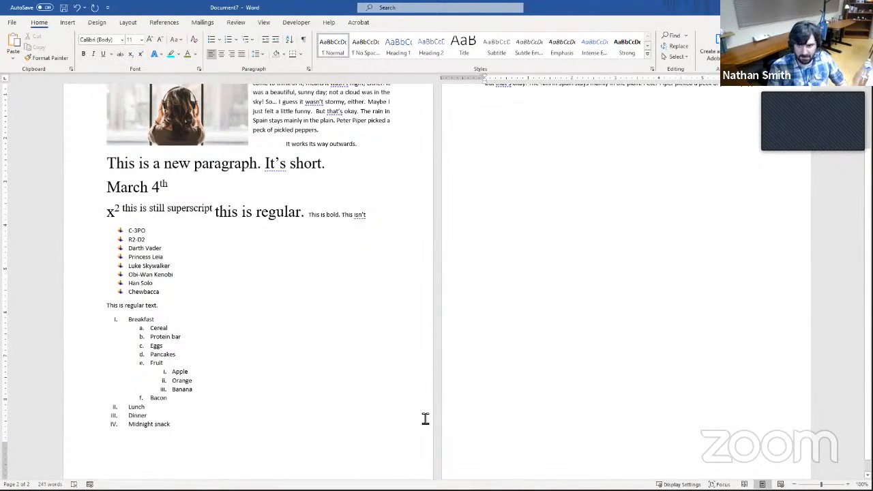
# Step: Remove the stray space inside "I t" at the start of the pasted paragraph on the second page
pyautogui.scroll(3, 425, 419)
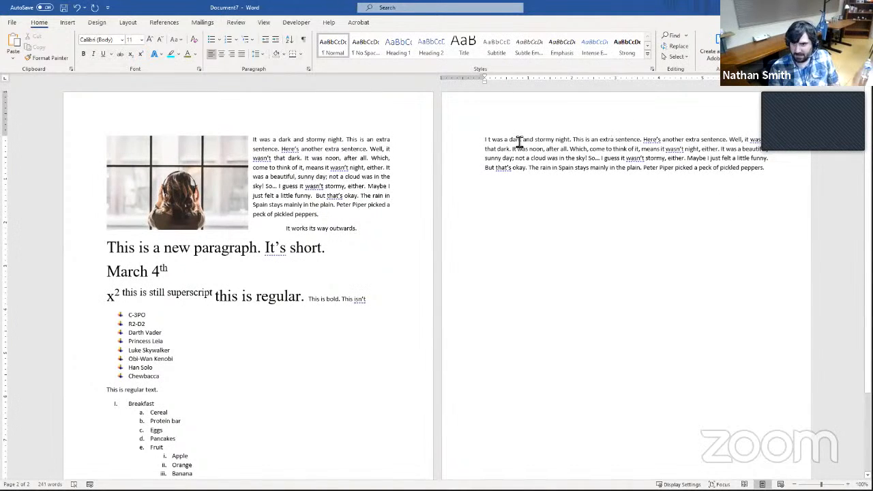
pyautogui.click(490, 142)
pyautogui.press('BackSpace')
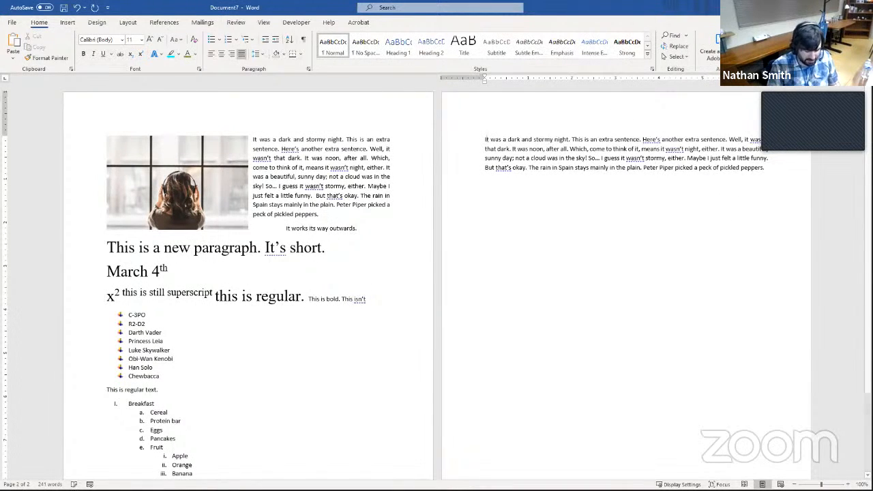
# Step: Copy the whole paragraph on the second page and paste it directly below, keeping the source formatting
pyautogui.hotkey('shift', 'Down')
pyautogui.hotkey('shift', 'Down')
pyautogui.hotkey('shift', 'Down')
pyautogui.hotkey('shift', 'Down')
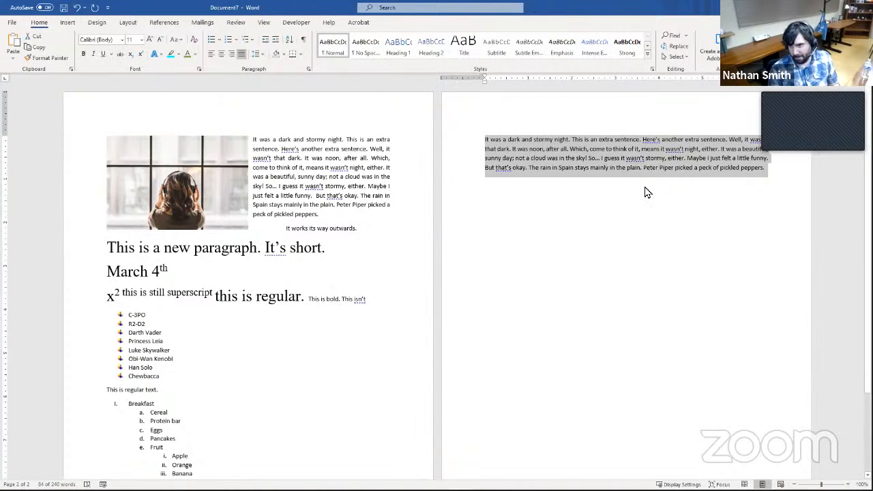
pyautogui.click(778, 175)
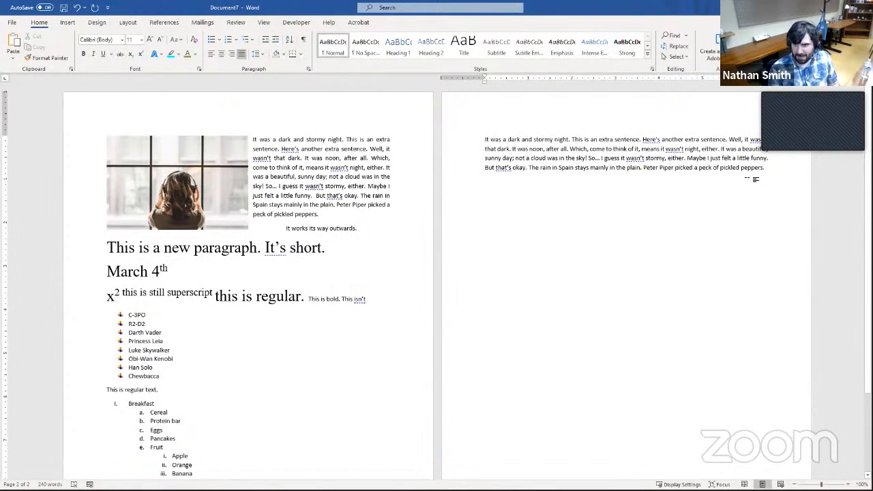
pyautogui.rightClick(725, 196)
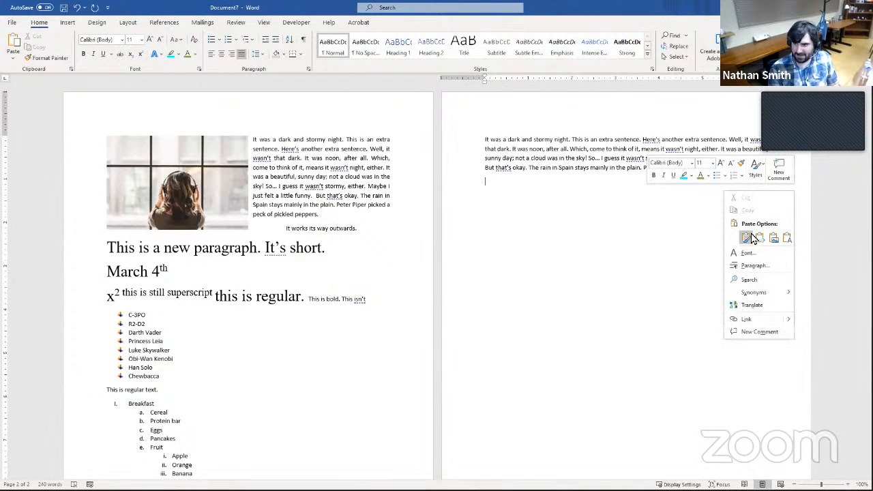
pyautogui.click(746, 237)
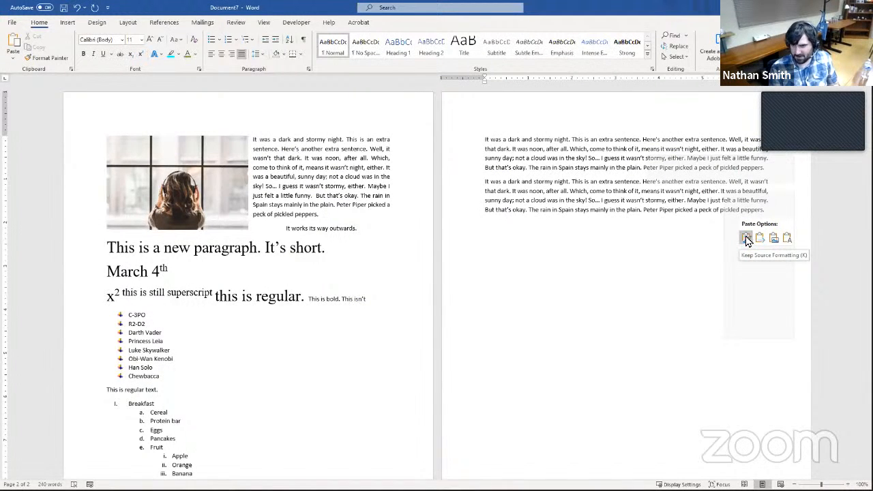
pyautogui.click(747, 238)
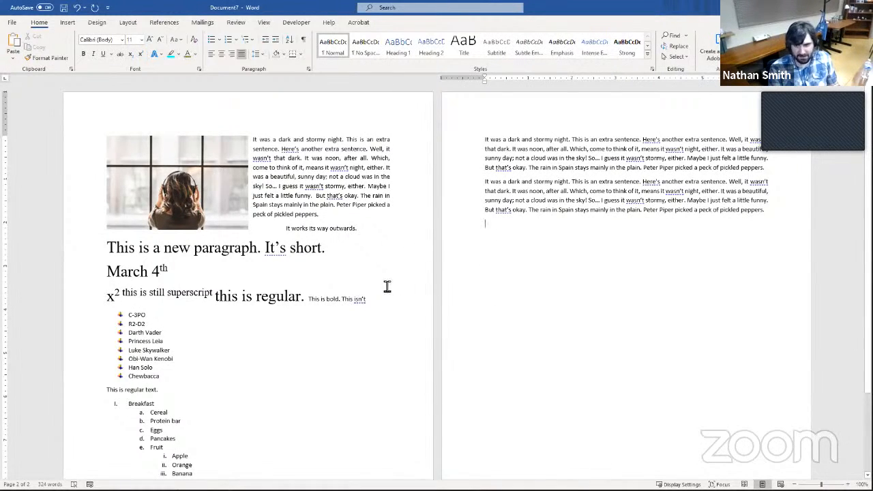
# Step: Paste the same paragraph four more times below the second copy, making six identical paragraphs on the page
pyautogui.hotkey('ctrl', 'v')
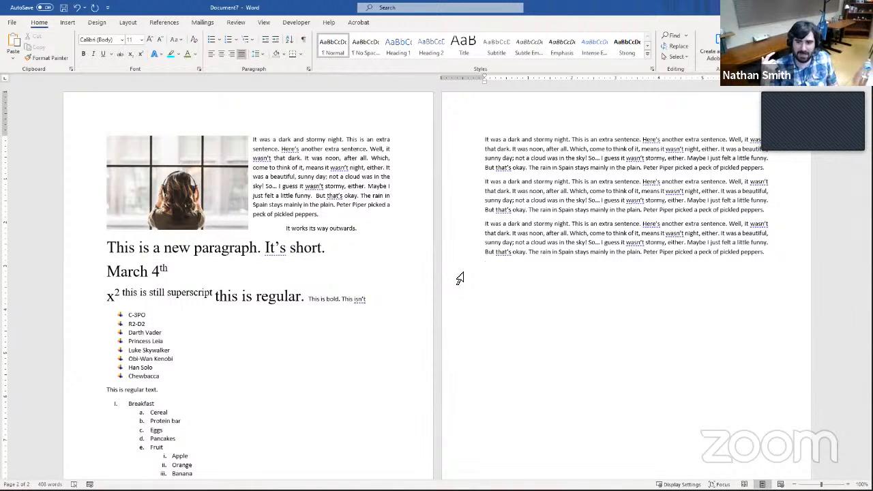
pyautogui.hotkey('ctrl', 'v')
pyautogui.hotkey('ctrl', 'v')
pyautogui.hotkey('ctrl', 'v')
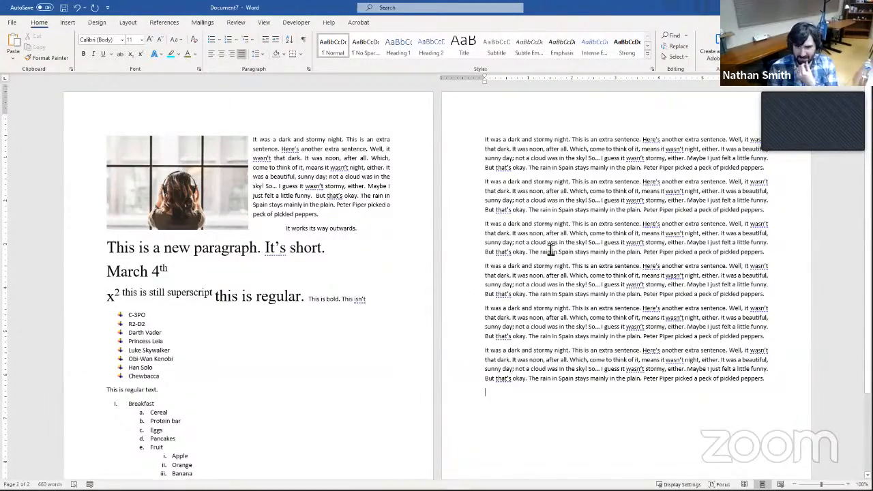
pyautogui.scroll(-3, 549, 251)
pyautogui.scroll(2, 549, 251)
pyautogui.scroll(1, 549, 251)
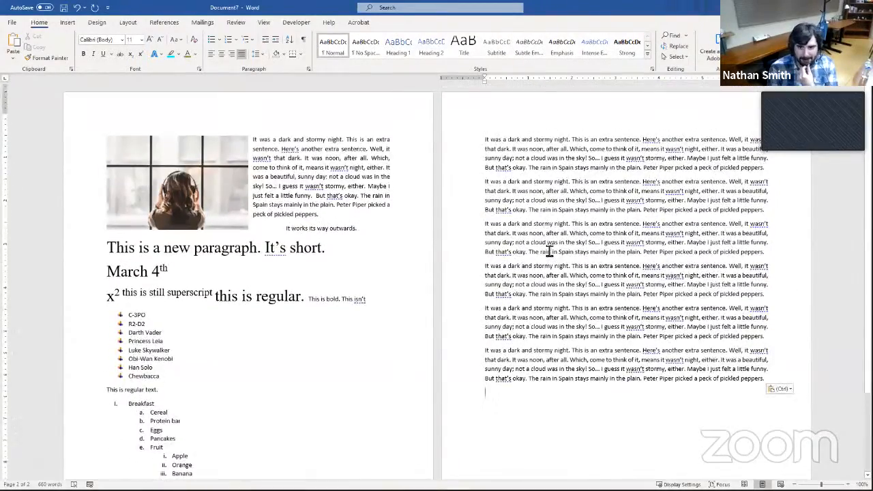
pyautogui.scroll(-4, 502, 255)
pyautogui.scroll(4, 501, 254)
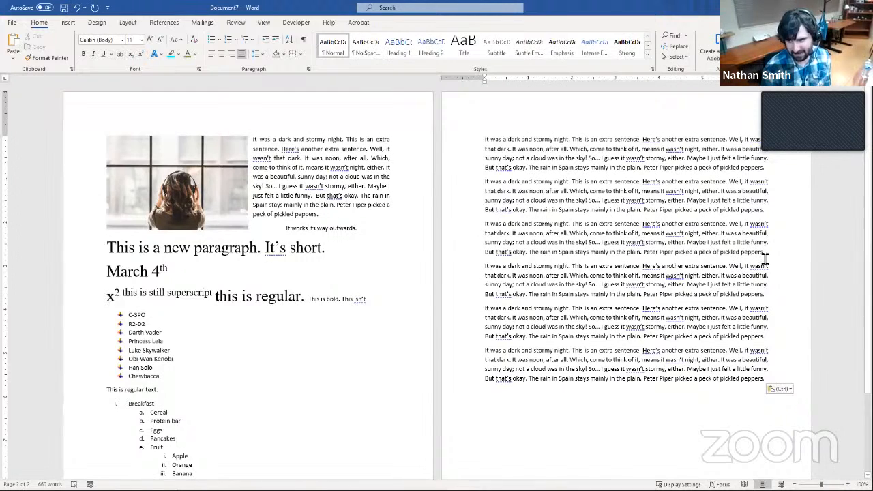
# Step: Color the text of the third paragraph on the second page standard Red
pyautogui.moveTo(764, 259); pyautogui.dragTo(484, 229)
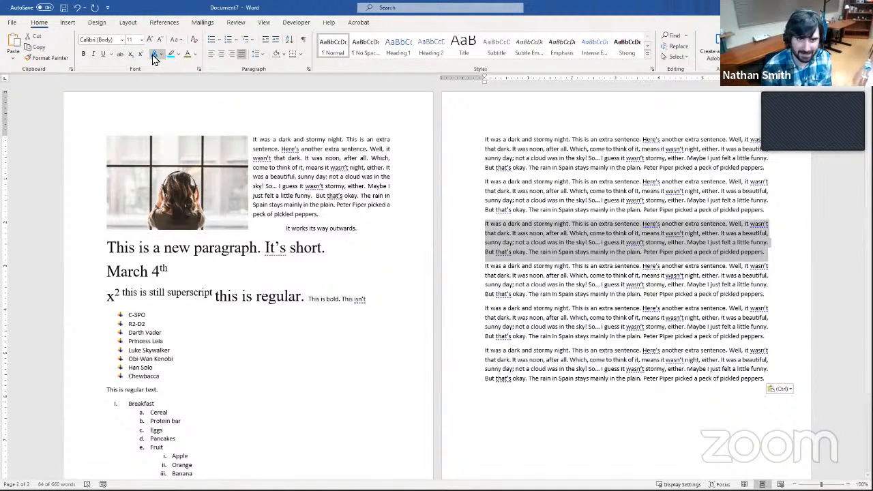
pyautogui.click(195, 54)
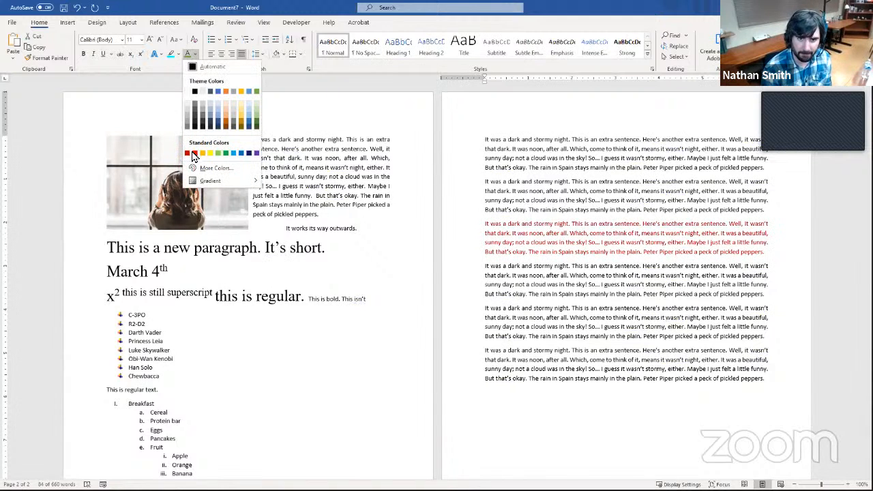
pyautogui.click(193, 154)
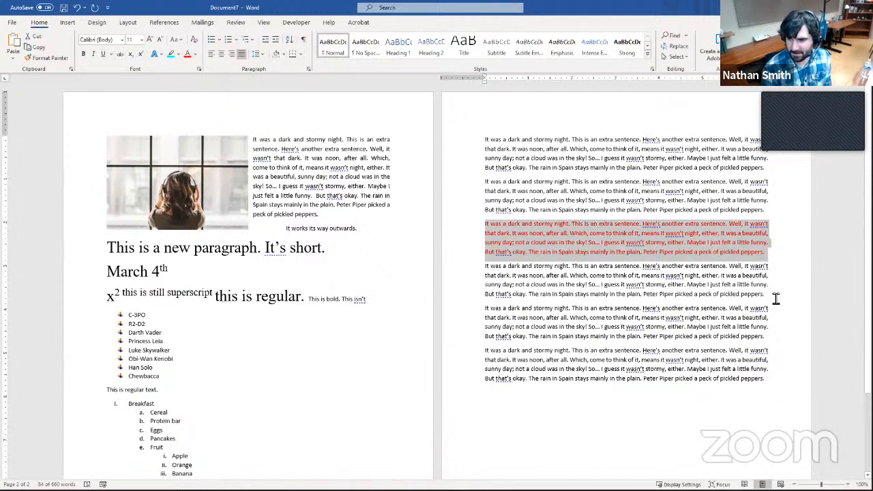
# Step: Color the text of the fourth paragraph on the second page standard Light Green
pyautogui.moveTo(771, 295); pyautogui.dragTo(483, 267)
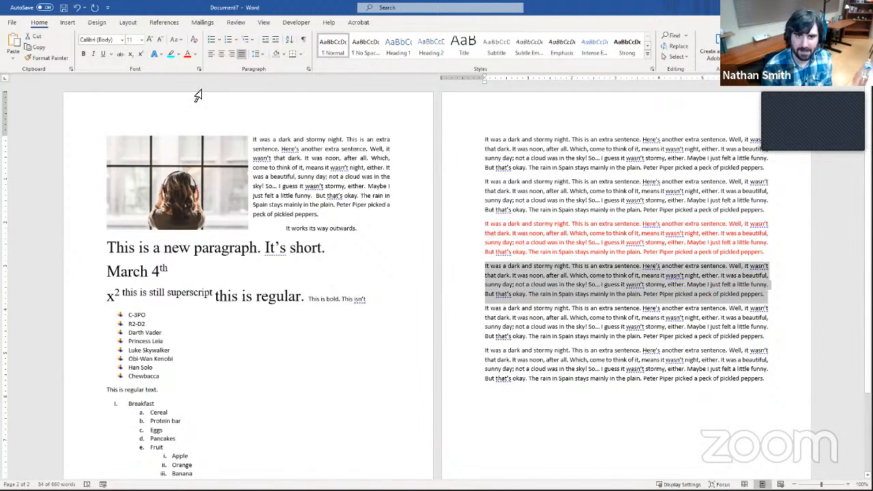
pyautogui.click(194, 54)
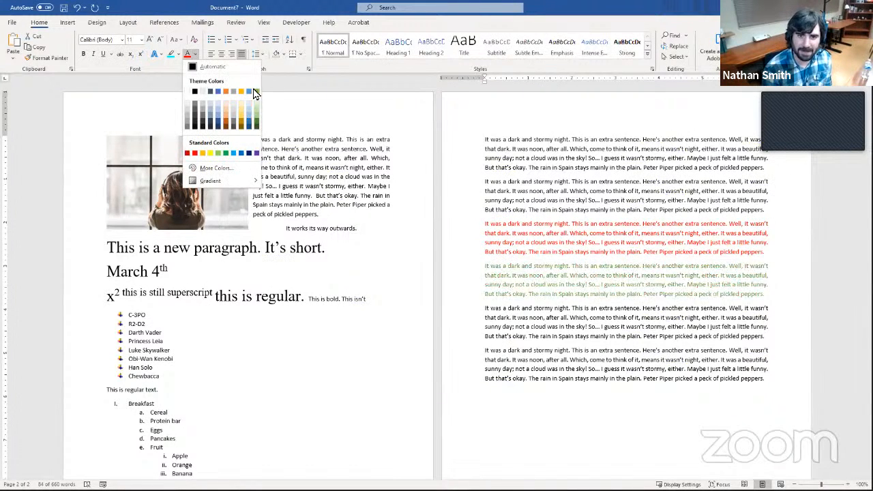
pyautogui.click(217, 153)
# Step: Add an empty line after the red paragraph and insert a page break there, so the green paragraph starts on the third page
pyautogui.click(673, 257)
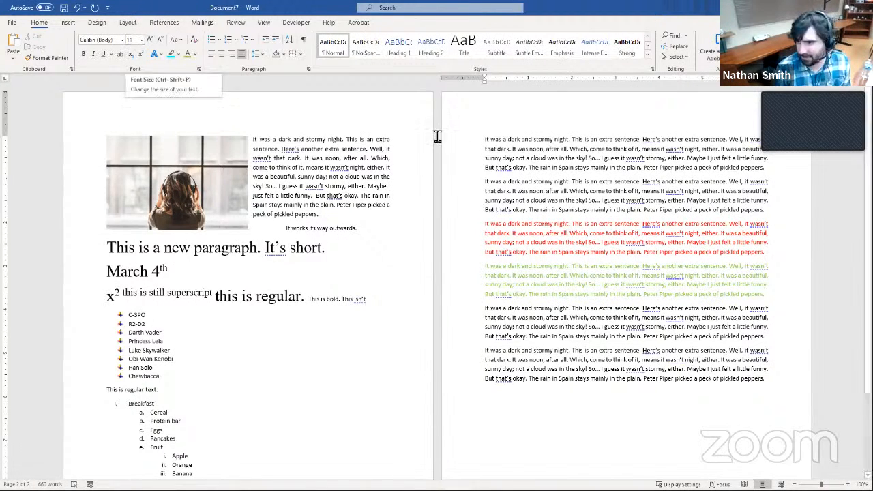
pyautogui.press('Return')
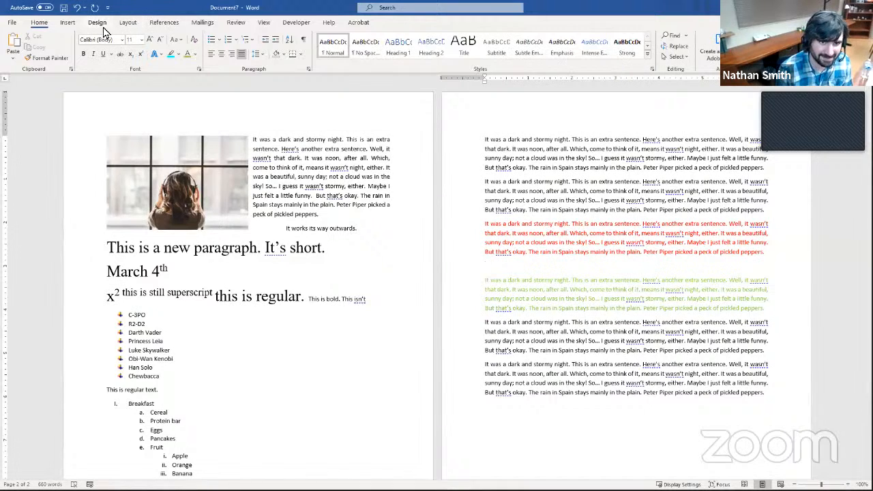
pyautogui.click(69, 23)
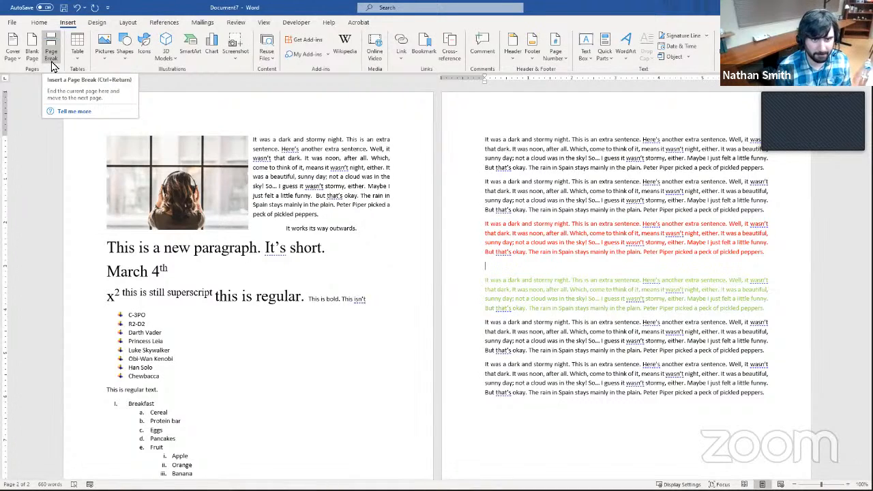
pyautogui.click(51, 54)
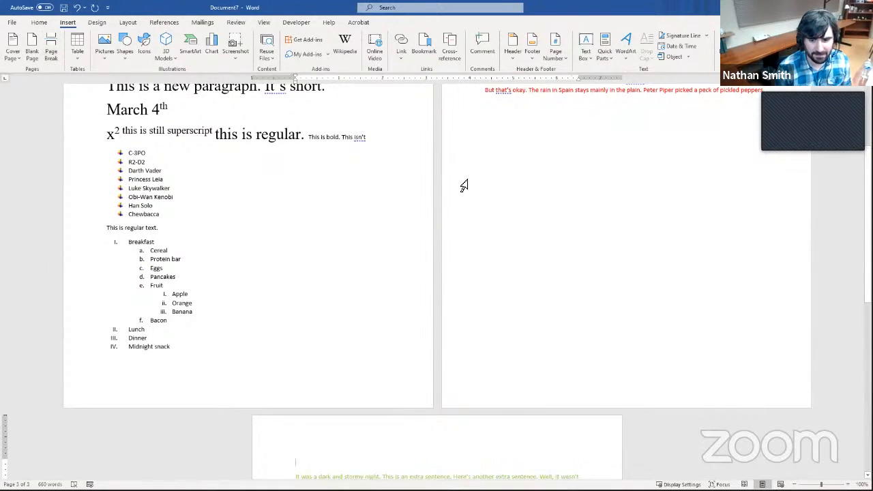
pyautogui.scroll(3, 464, 185)
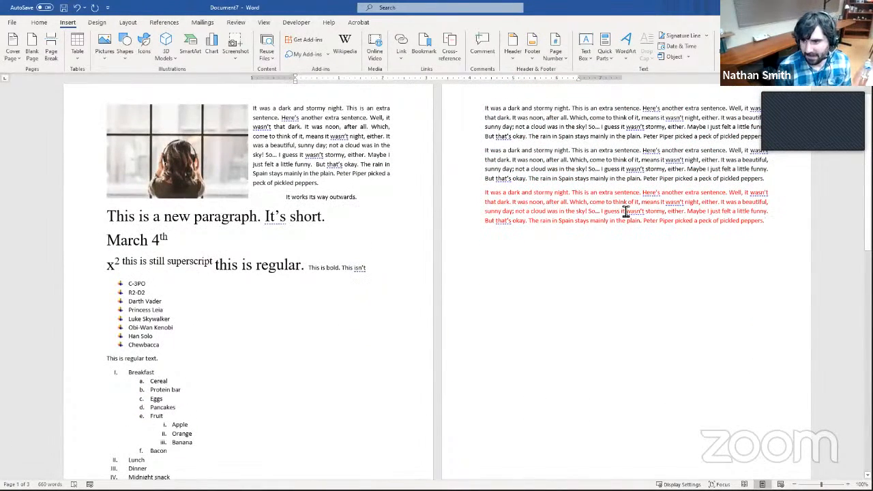
pyautogui.scroll(-2, 777, 228)
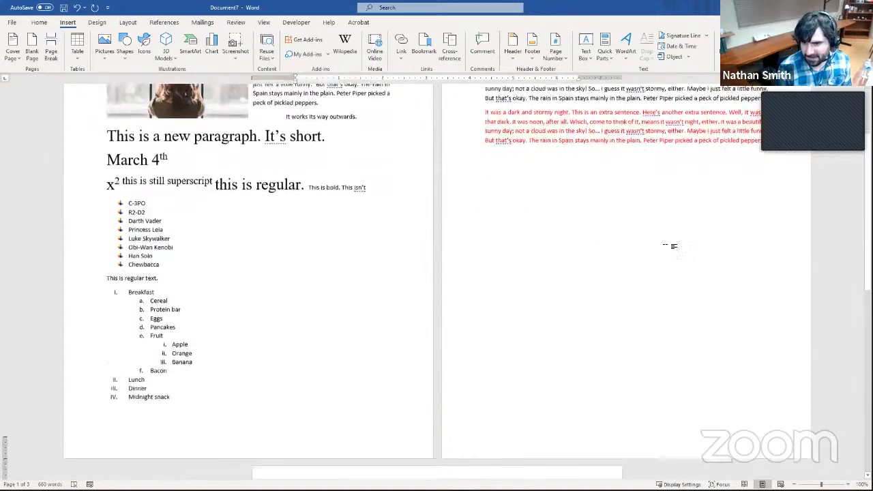
pyautogui.scroll(-5, 673, 246)
pyautogui.scroll(4, 515, 283)
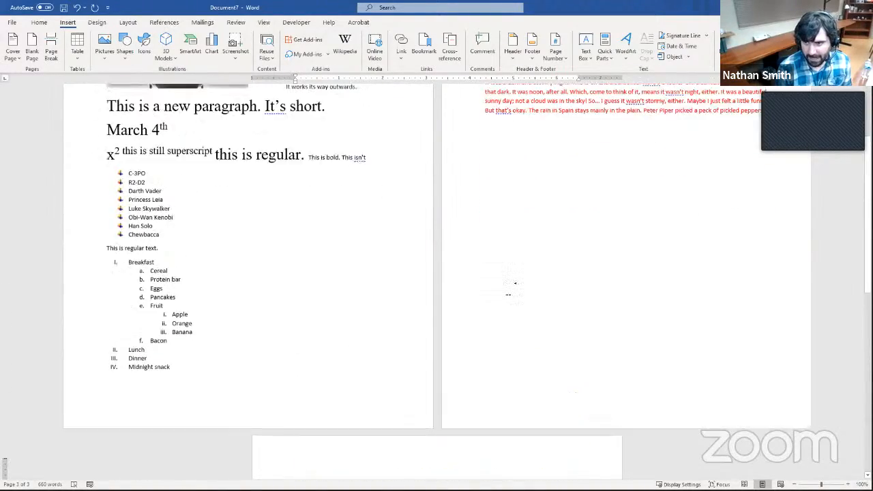
pyautogui.scroll(4, 515, 283)
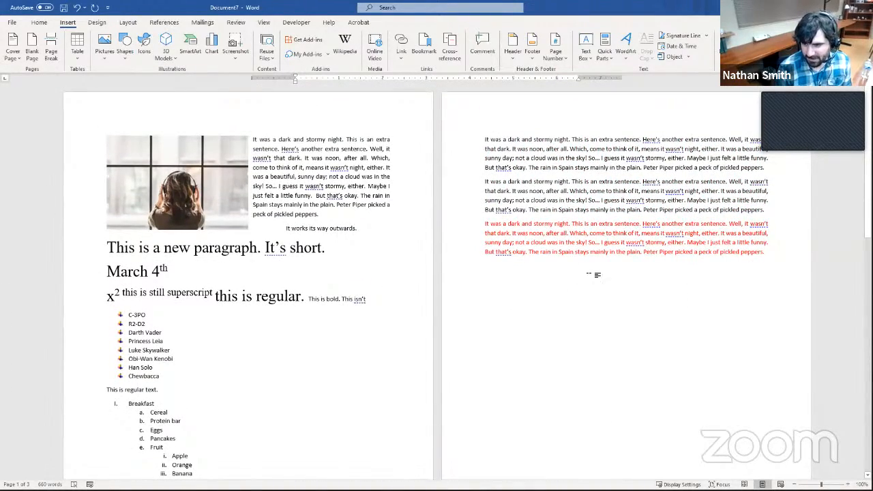
# Step: Show the formatting marks and examine the page break after the red paragraph and the start of the third page
pyautogui.click(40, 22)
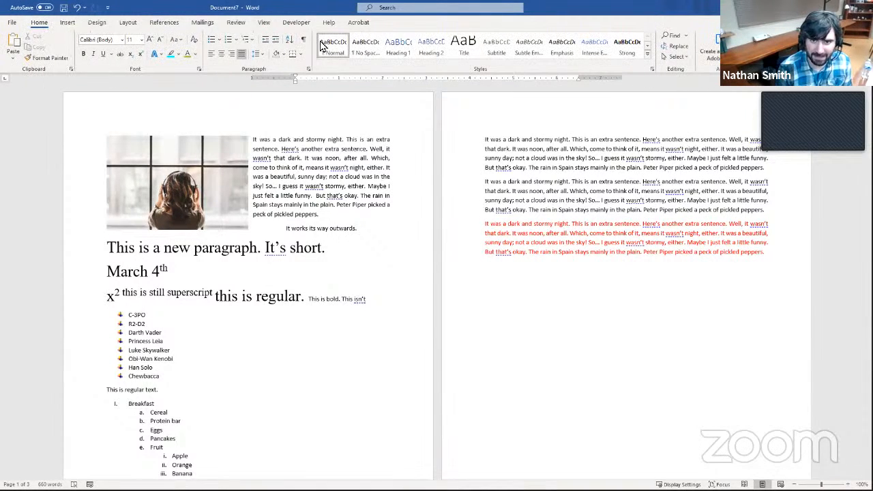
pyautogui.click(303, 39)
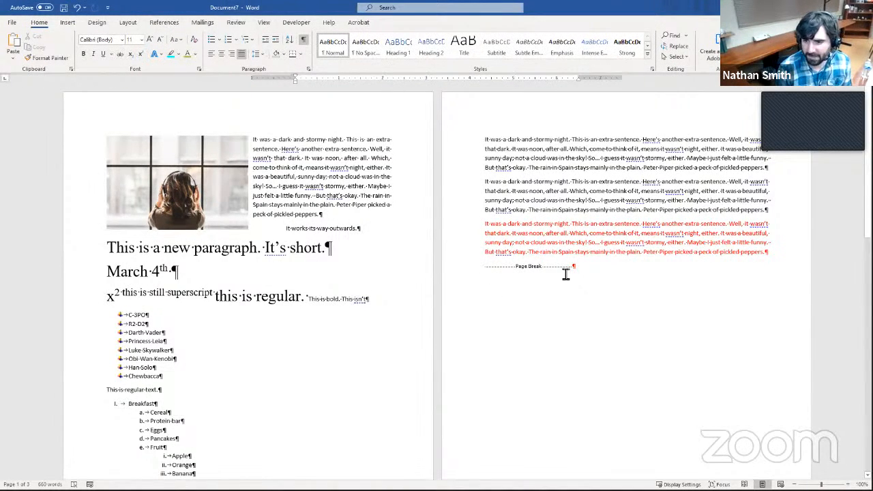
pyautogui.scroll(-2, 572, 277)
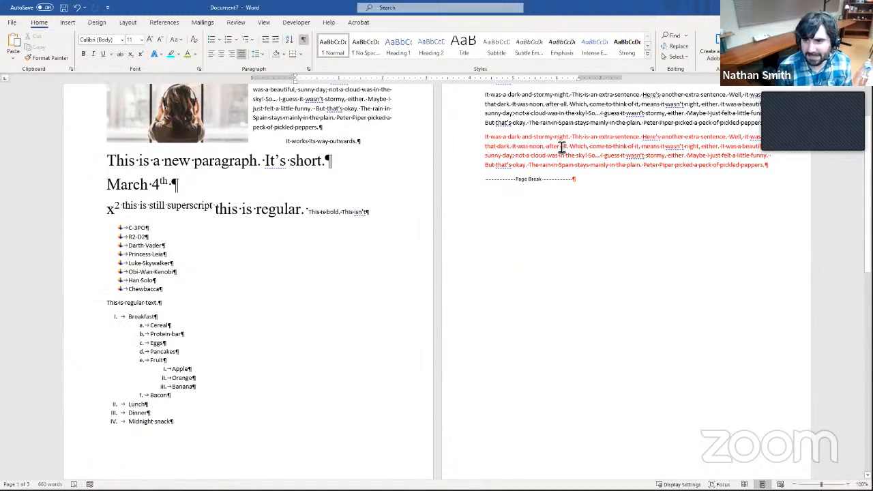
pyautogui.scroll(-5, 447, 197)
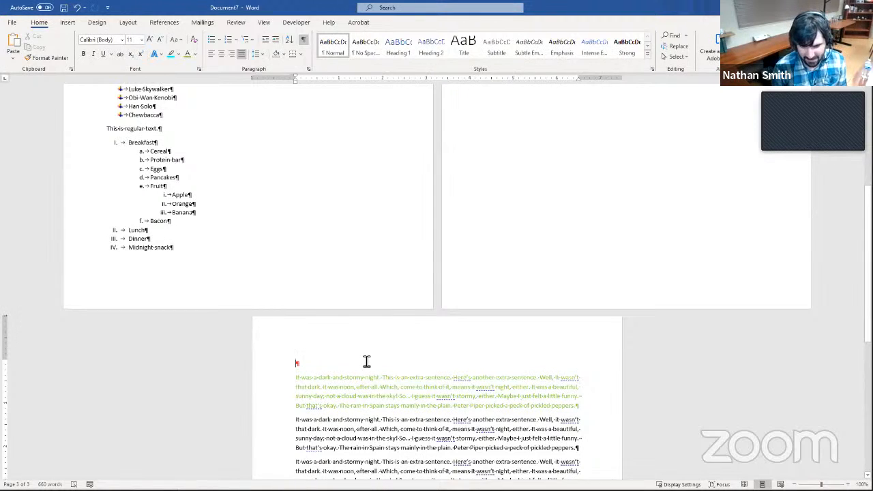
# Step: Delete the empty line above the green paragraph on the third page and undo both that deletion and the page break
pyautogui.press('BackSpace')
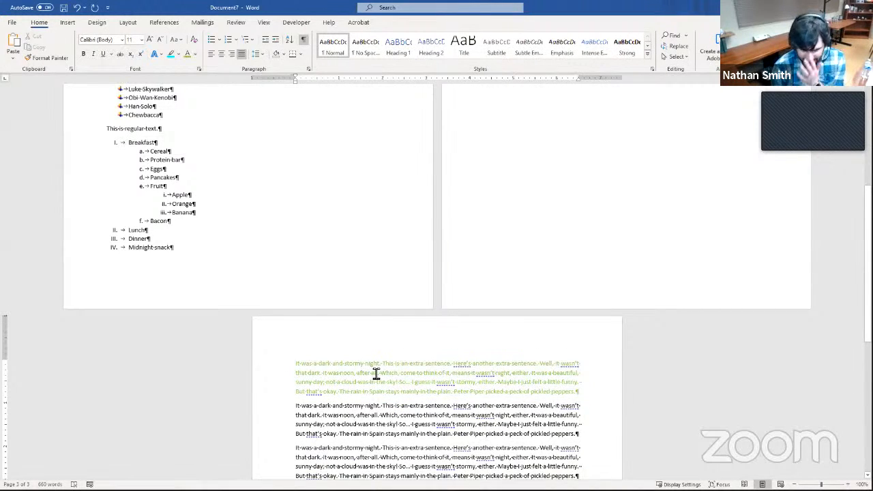
pyautogui.scroll(6, 375, 373)
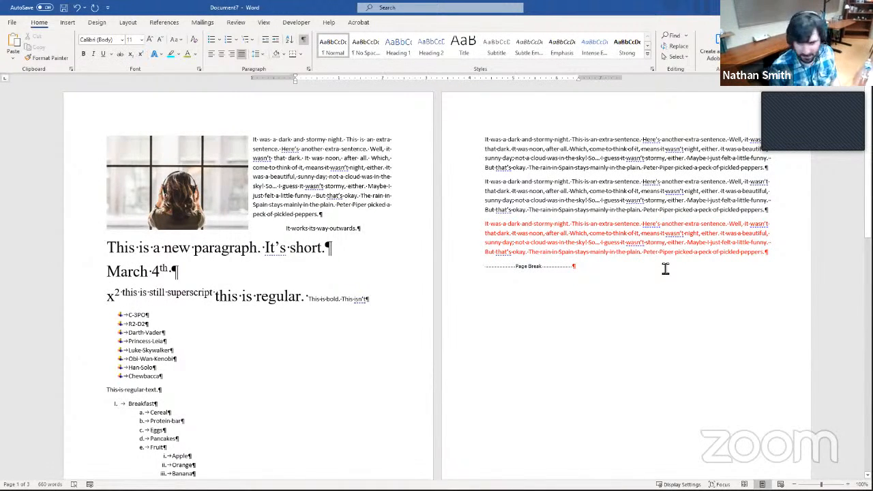
pyautogui.scroll(-3, 625, 277)
pyautogui.hotkey('ctrl', 'z')
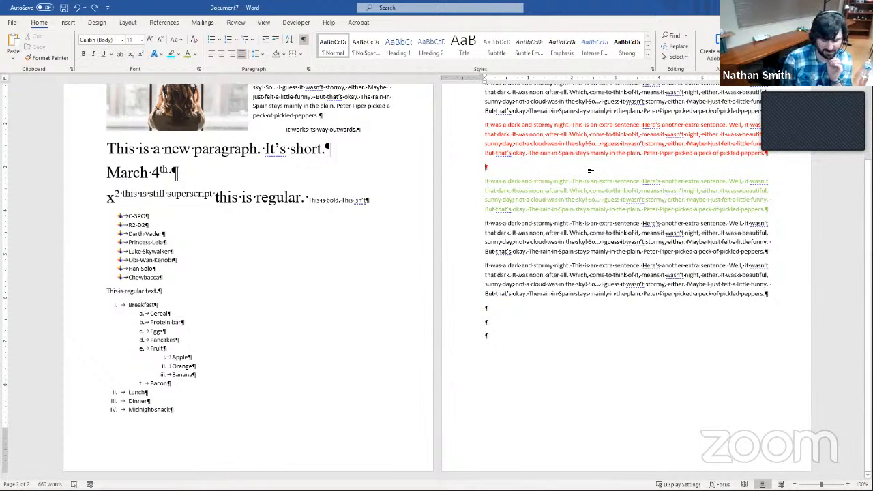
# Step: Add empty paragraphs between the red and green paragraphs until the green one moves onto the third page
pyautogui.press('Return')
pyautogui.press('Return')
pyautogui.press('Return')
pyautogui.press('Return')
pyautogui.press('Return')
pyautogui.press('Return')
pyautogui.press('Return')
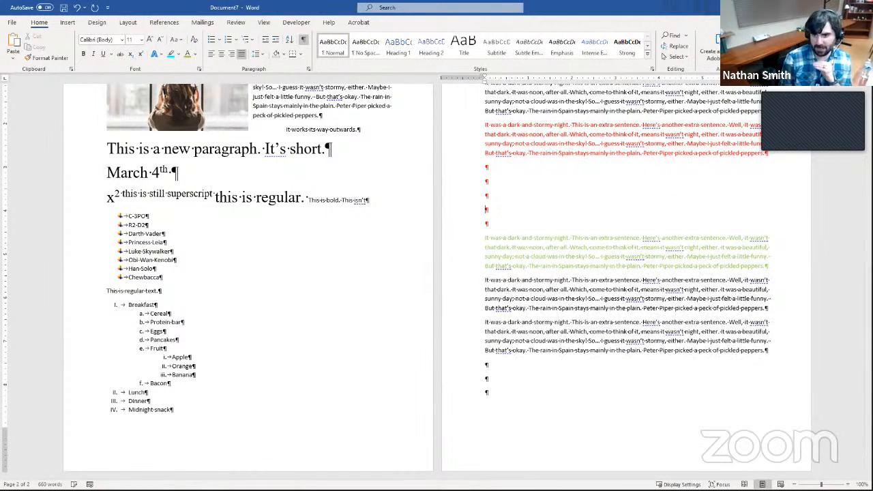
pyautogui.press('Return')
pyautogui.press('Return')
pyautogui.press('Return')
pyautogui.press('Return')
pyautogui.press('Return')
pyautogui.press('Return')
pyautogui.press('Return')
pyautogui.press('Return')
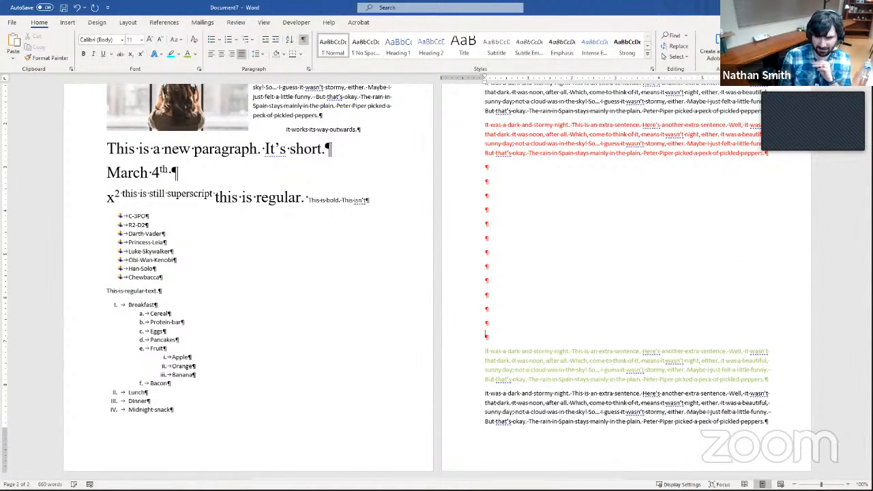
pyautogui.press('Return')
pyautogui.press('Return')
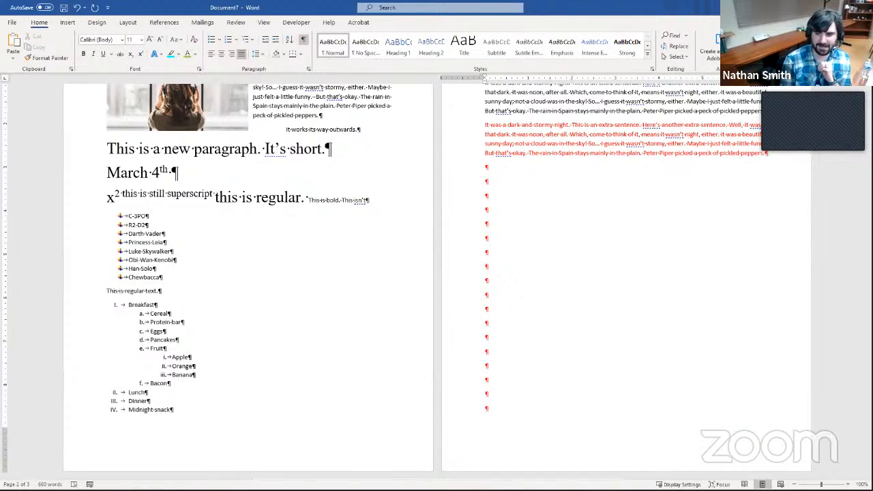
pyautogui.scroll(-5, 358, 357)
pyautogui.scroll(4, 361, 357)
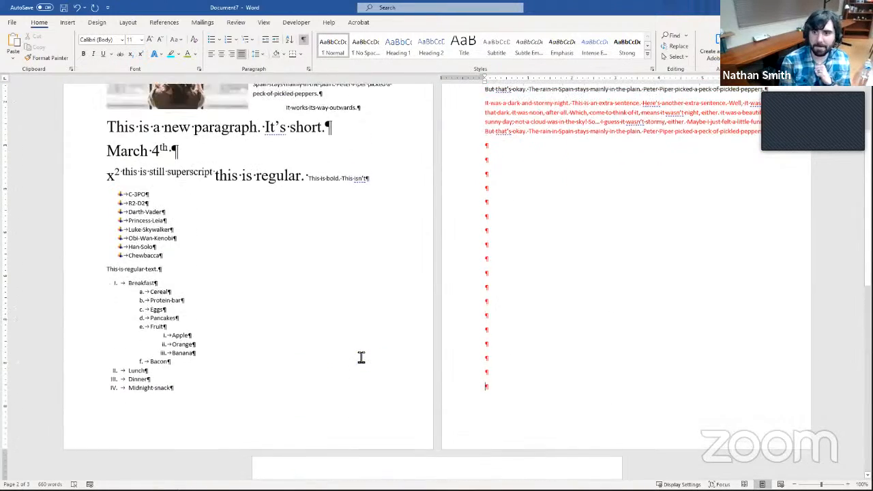
pyautogui.scroll(3, 360, 356)
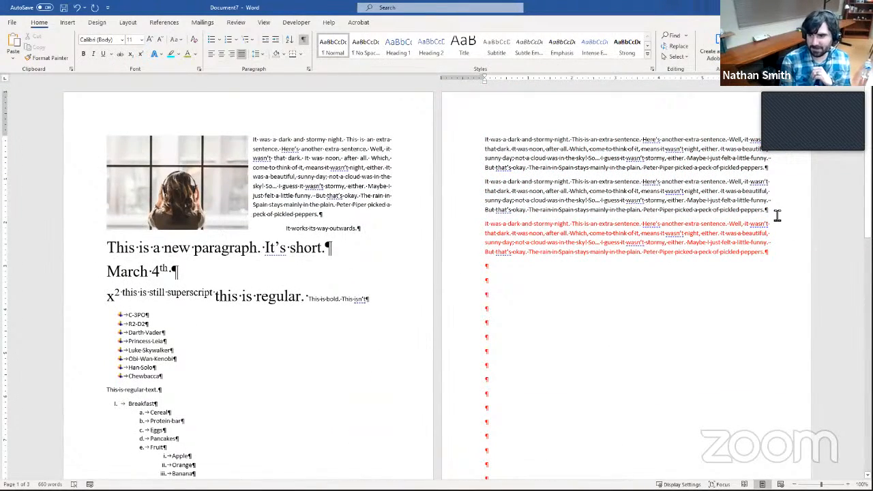
# Step: Insert an empty line between the second paragraph and the red paragraph on the second page
pyautogui.click(777, 216)
pyautogui.press('Return')
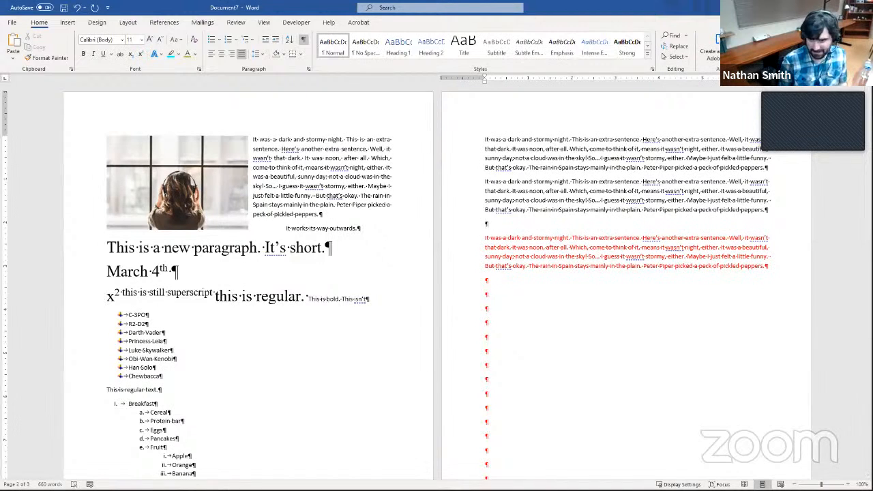
# Step: Paste another copy of the sample paragraph above the red paragraph on the second page and remove the leftover empty line
pyautogui.write("It was a dark and stormy night. This is an extra sentence. Here's another extra sentence. Well, it wasn't that dark. It was noon, after all. Which, come to think of it, means it wasn't night, either. It was a beautiful, sunny day; not a cloud was in the sky! So... I guess it wasn't stormy, either. Maybe I just felt a little funny. But that's okay. The rain in Spain stays mainly in the plain. Peter Piper picked a peck of pickled peppers.")
pyautogui.press('BackSpace')
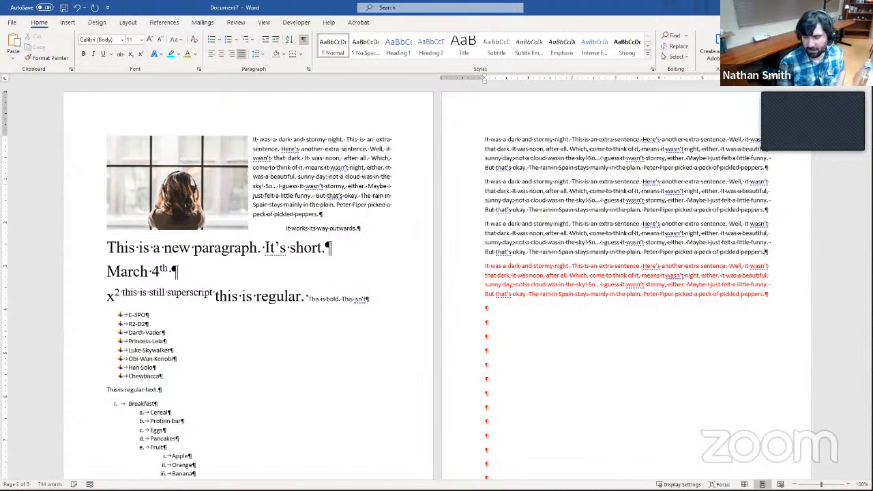
pyautogui.scroll(-10, 616, 286)
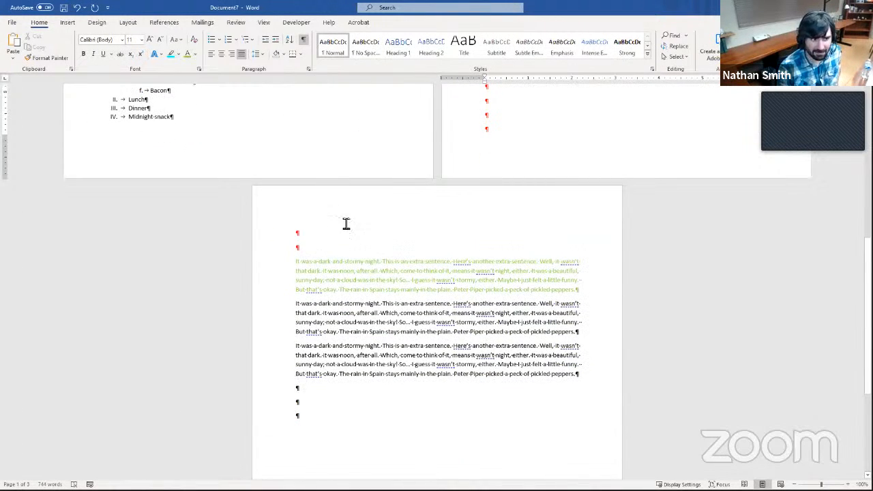
pyautogui.scroll(10, 397, 243)
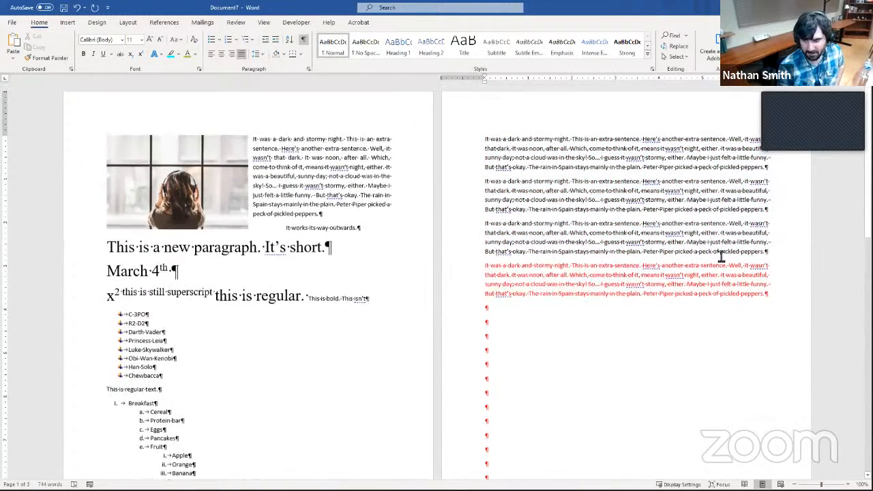
# Step: Delete the third black paragraph on the second page, and copy the second one before deleting it as well
pyautogui.moveTo(746, 253); pyautogui.dragTo(464, 231)
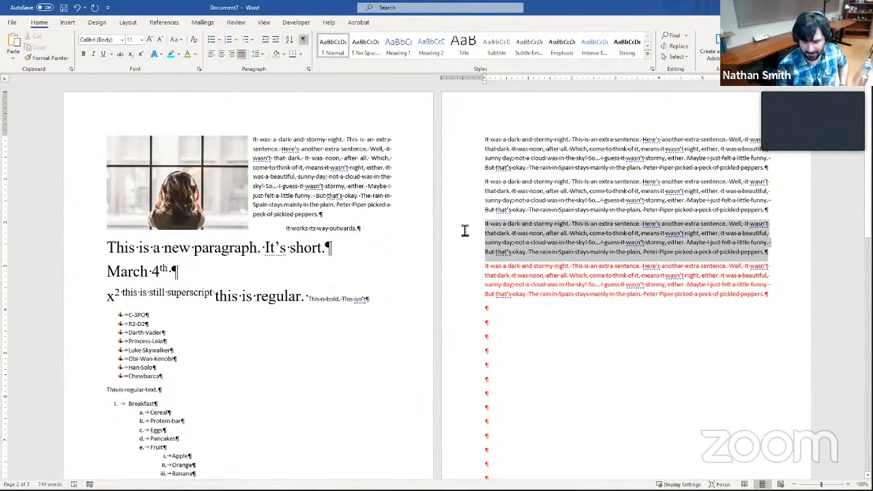
pyautogui.press('Delete')
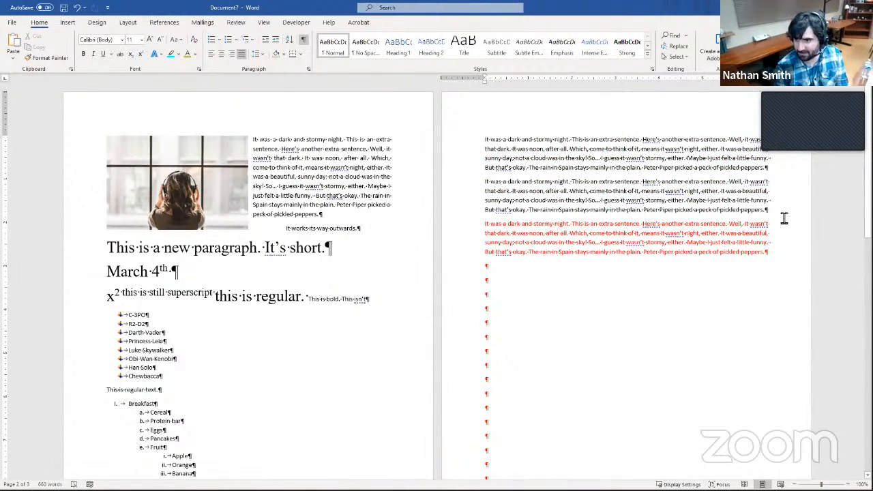
pyautogui.moveTo(749, 212); pyautogui.dragTo(481, 186)
pyautogui.hotkey('ctrl', 'c')
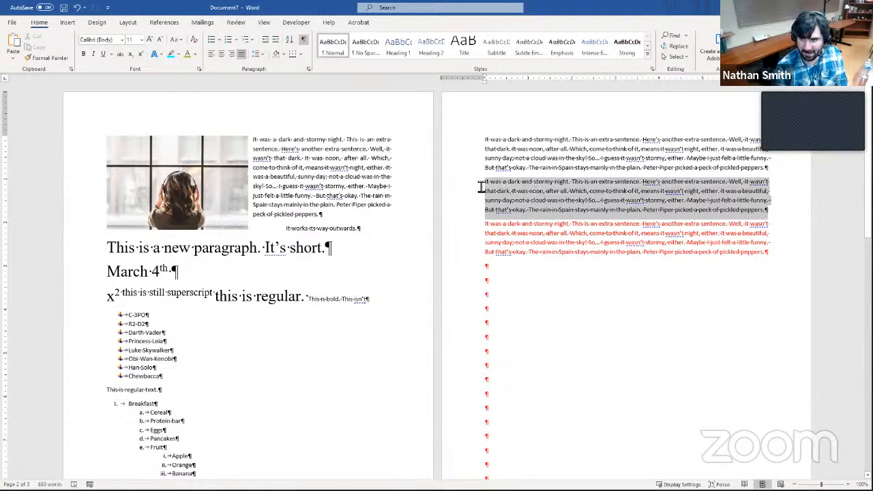
pyautogui.press('Delete')
pyautogui.scroll(-8, 584, 238)
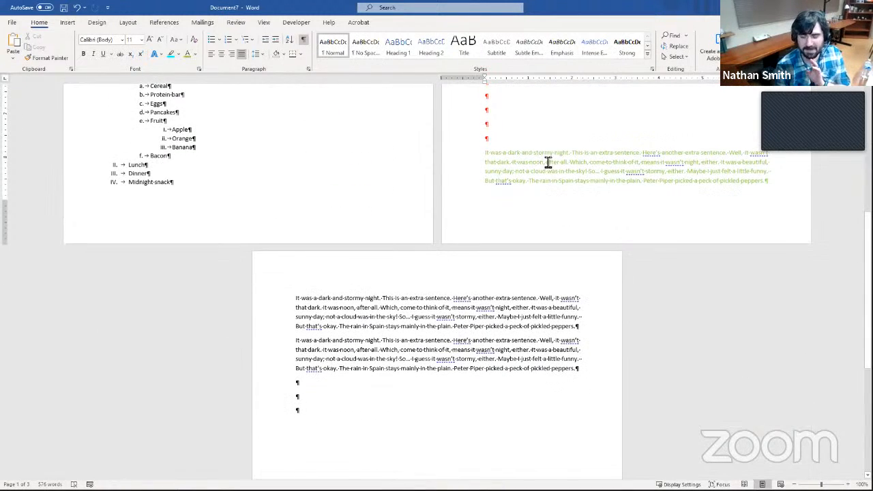
# Step: Delete the run of empty paragraphs between the red and green paragraphs, keeping a single empty line
pyautogui.scroll(5, 583, 184)
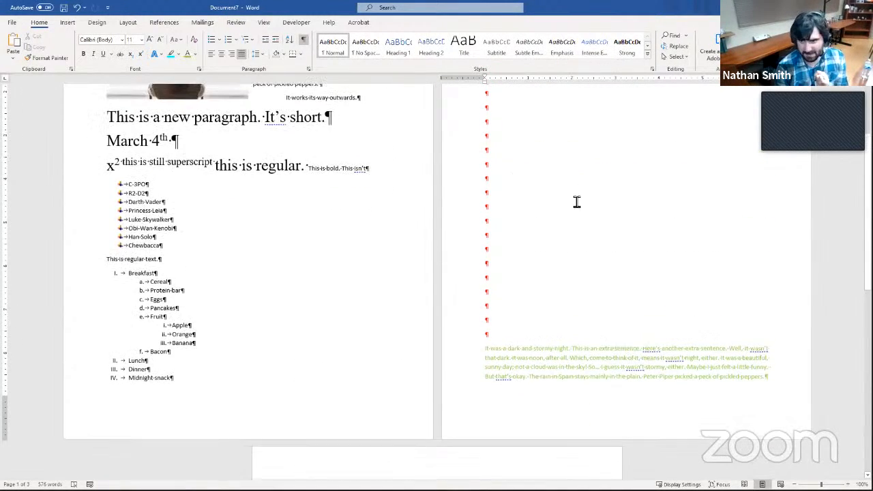
pyautogui.press('BackSpace')
pyautogui.press('BackSpace')
pyautogui.press('BackSpace')
pyautogui.press('BackSpace')
pyautogui.press('BackSpace')
pyautogui.press('BackSpace')
pyautogui.press('BackSpace')
pyautogui.press('BackSpace')
pyautogui.press('BackSpace')
pyautogui.press('BackSpace')
pyautogui.press('BackSpace')
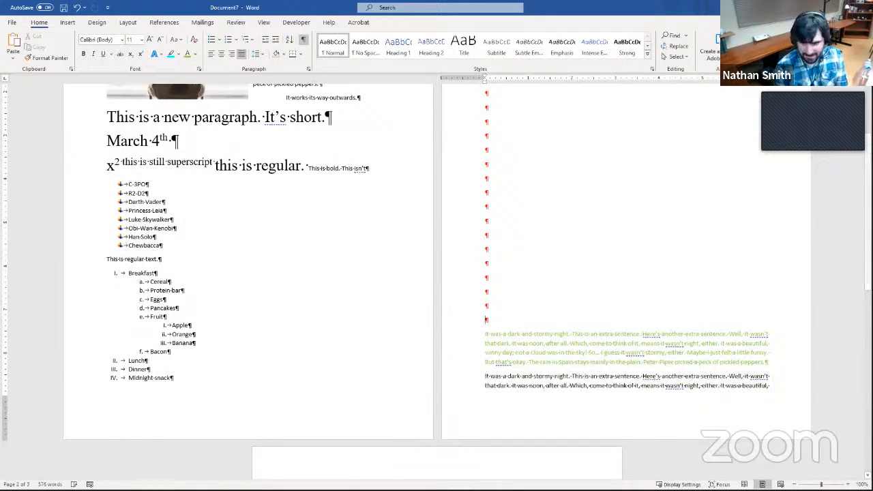
pyautogui.press('BackSpace')
pyautogui.press('BackSpace')
pyautogui.press('BackSpace')
pyautogui.press('BackSpace')
pyautogui.press('BackSpace')
pyautogui.press('BackSpace')
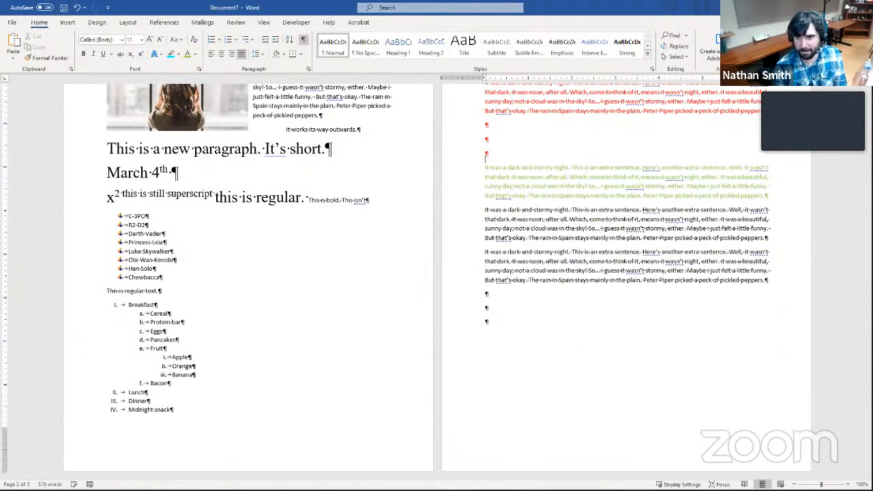
# Step: Insert a page break on the empty line below the red paragraph and delete the leftover empty line above the green paragraph
pyautogui.click(66, 23)
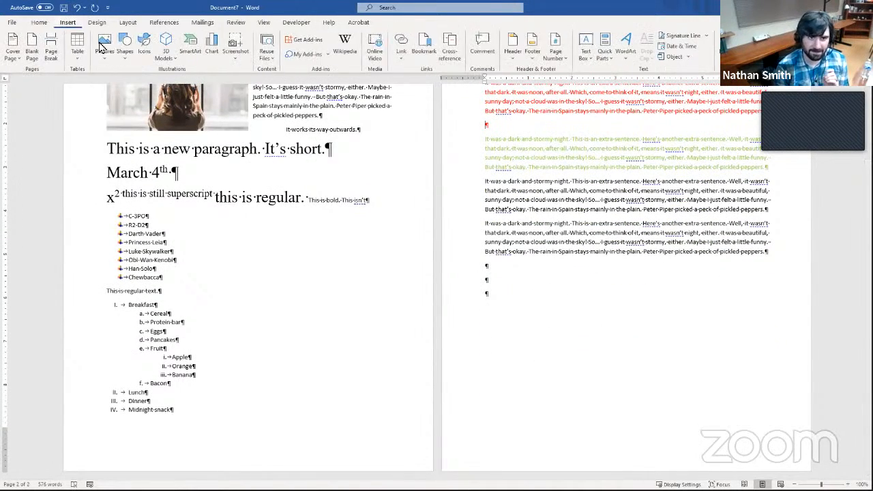
pyautogui.click(49, 49)
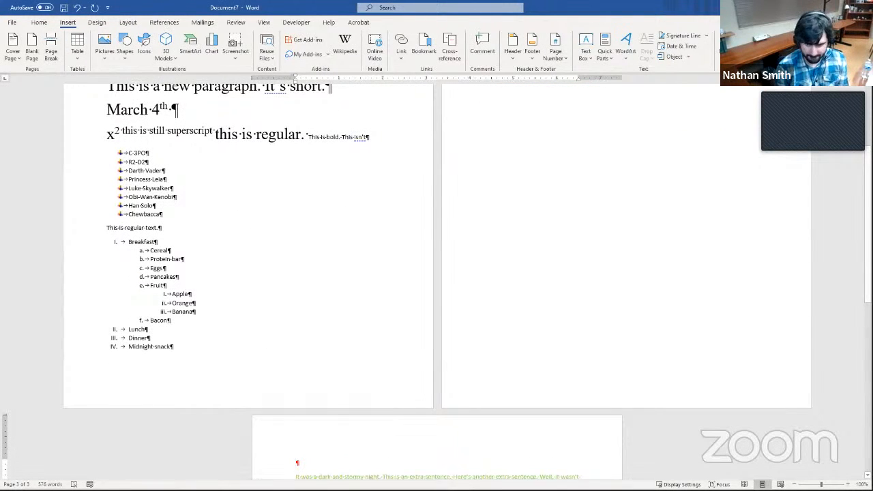
pyautogui.scroll(3, 357, 452)
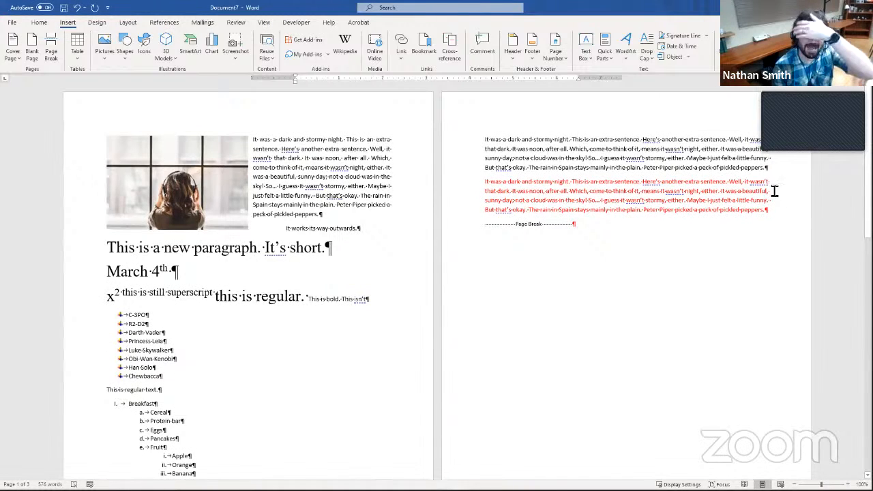
# Step: Start a new line after the first paragraph on the second page and paste four copies of the copied paragraph there
pyautogui.click(778, 176)
pyautogui.hotkey('ctrl', 'v')
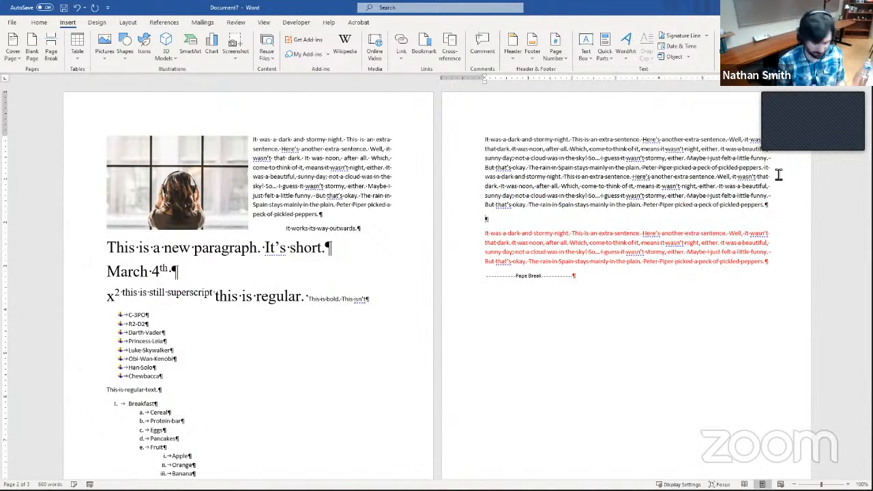
pyautogui.hotkey('ctrl', 'z')
pyautogui.press('Return')
pyautogui.write('It was a dark and stormy night. This is an extra sentence. Here’s another extra sentence. Well, it wasn’t that dark. It was noon, after all. Which, come to think of it, means it wasn’t night, either. It was a beautiful, sunny day; not a cloud was in the sky! So… I guess it wasn’t stormy, either. Maybe I just felt a little funny.  But that’s okay. The rain in Spain stays mainly in the plain. Peter Piper picked a peck of pickled peppers.')
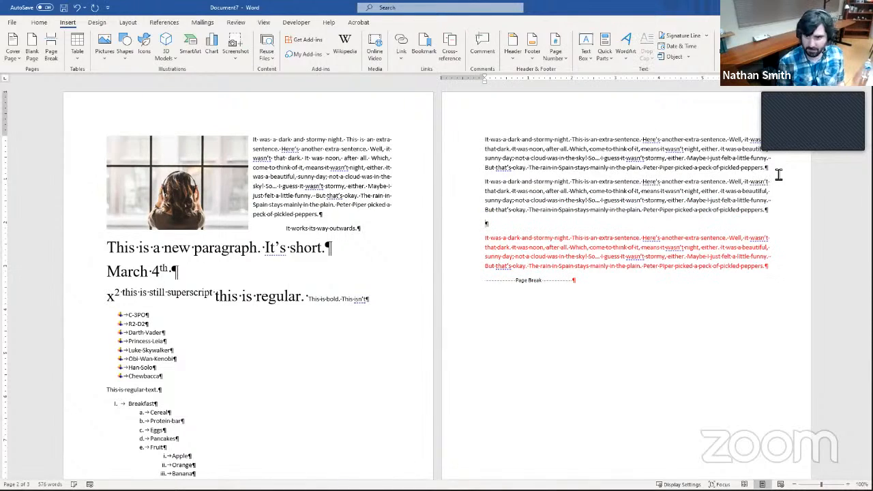
pyautogui.hotkey('ctrl', 'v')
pyautogui.hotkey('ctrl', 'v')
pyautogui.hotkey('ctrl', 'v')
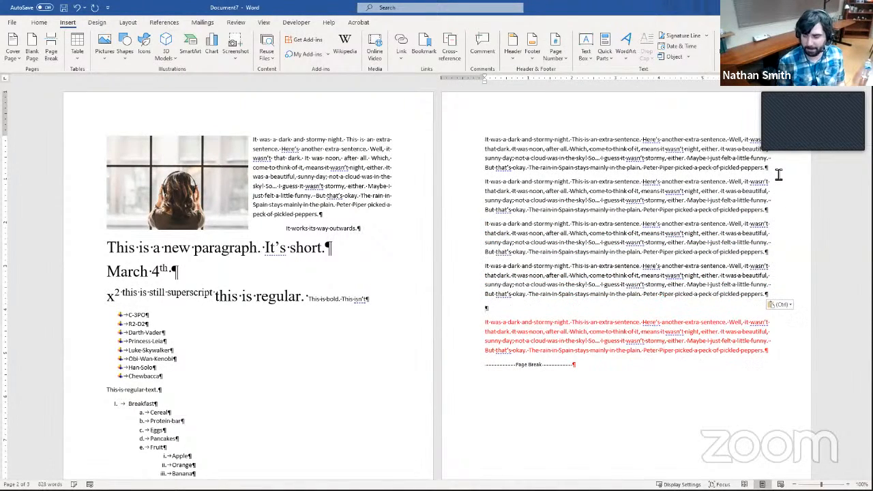
# Step: Paste three more copies of the paragraph above the red paragraph to push the page break off the second page
pyautogui.scroll(-10, 414, 289)
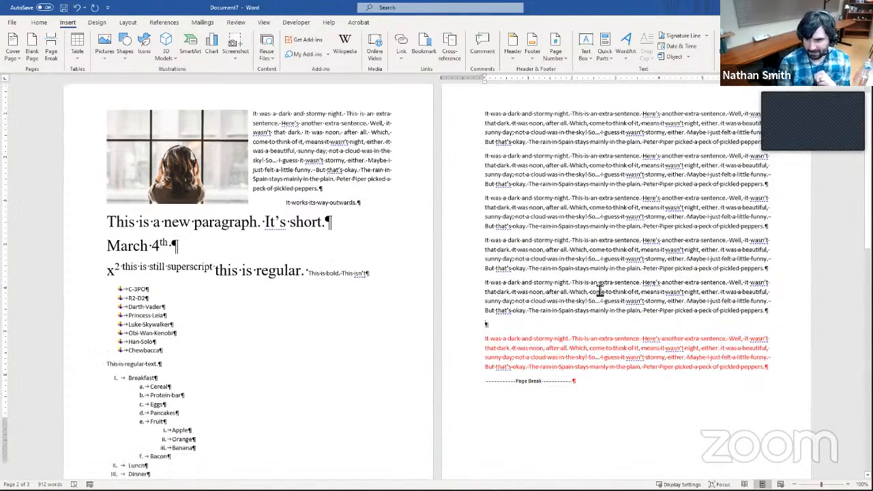
pyautogui.scroll(5, 423, 287)
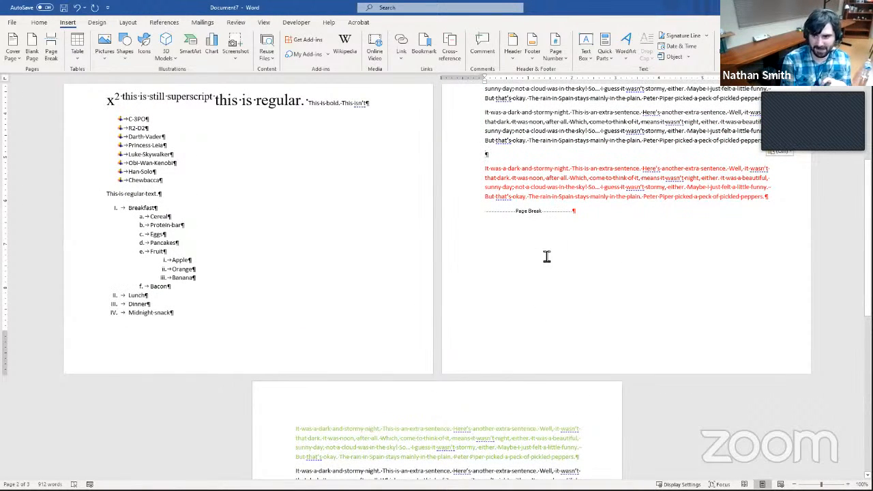
pyautogui.scroll(-5, 515, 409)
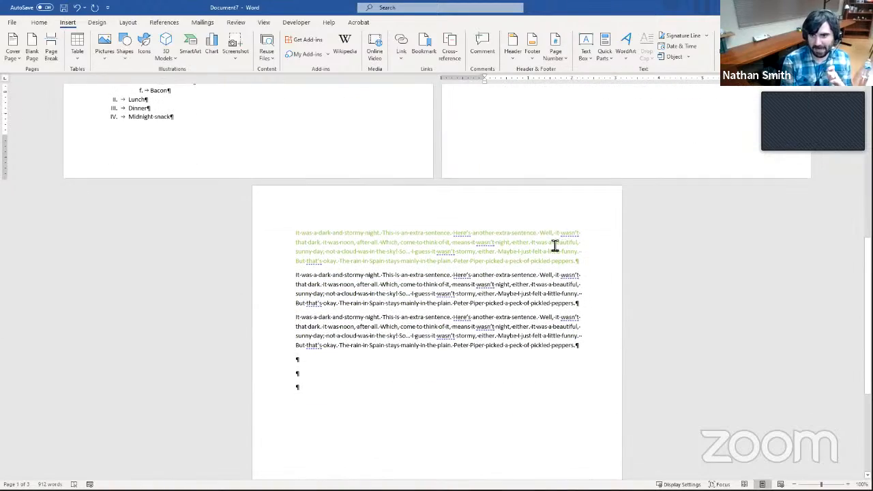
pyautogui.scroll(6, 516, 202)
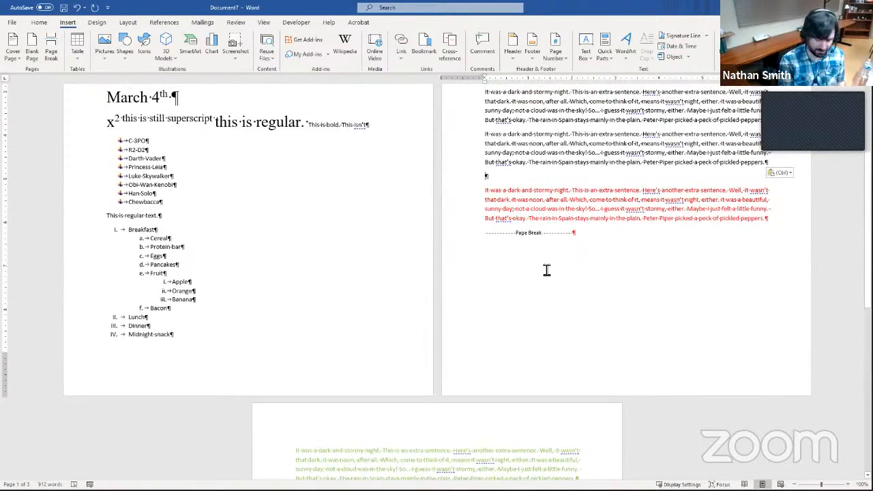
pyautogui.scroll(-1, 547, 271)
pyautogui.write("It was a dark and stormy night. This is an extra sentence. Here's another extra sentence. Well, it wasn't that dark. It was noon, after all. Which, come to think of it, means it wasn't night, either. It was a beautiful, sunny day; not a cloud was in the sky! So… I guess it wasn't stormy, either. Maybe I just felt a little funny. But that's okay. The rain in Spain stays mainly in the plain. Peter Piper picked a peck of pickled peppers.")
pyautogui.write("It was a dark and stormy night. This is an extra sentence. Here's another extra sentence. Well, it wasn't that dark. It was noon, after all. Which, come to think of it, means it wasn't night, either. It was a beautiful, sunny day; not a cloud was in the sky! So… I guess it wasn't stormy, either. Maybe I just felt a little funny. But that's okay. The rain in Spain stays mainly in the plain. Peter Piper picked a peck of pickled peppers.")
pyautogui.hotkey('ctrl', 'v')
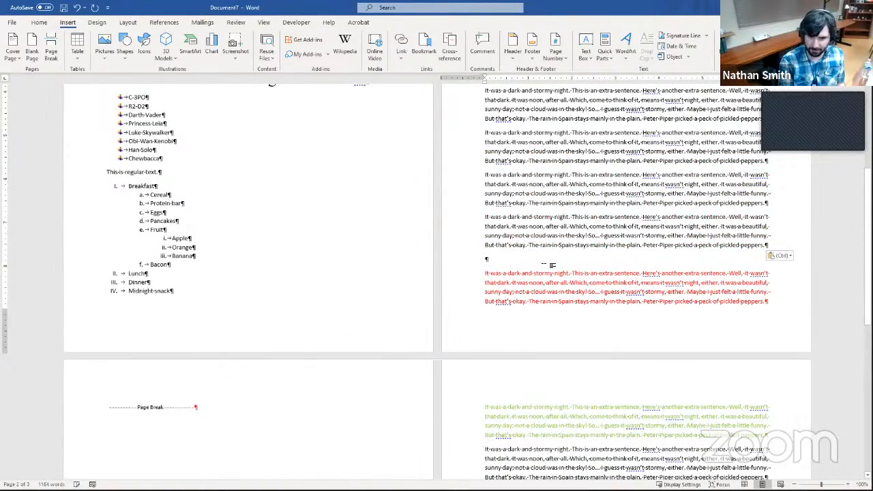
# Step: Delete the empty line above the red paragraph and check where the page break and the green paragraph fall
pyautogui.scroll(-5, 218, 419)
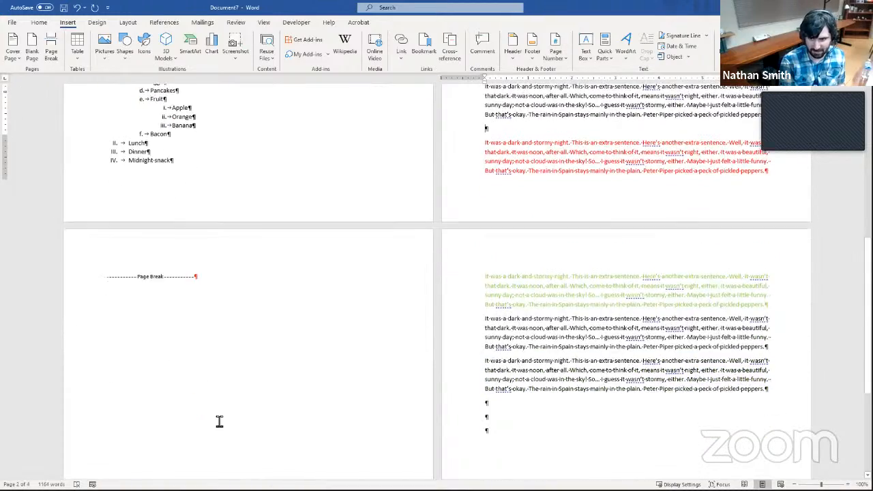
pyautogui.scroll(3, 396, 253)
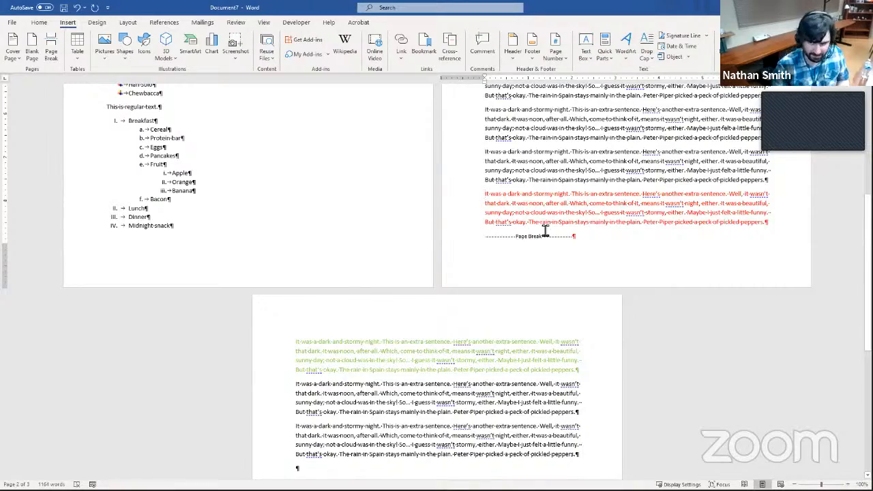
pyautogui.scroll(4, 553, 237)
pyautogui.scroll(-8, 554, 237)
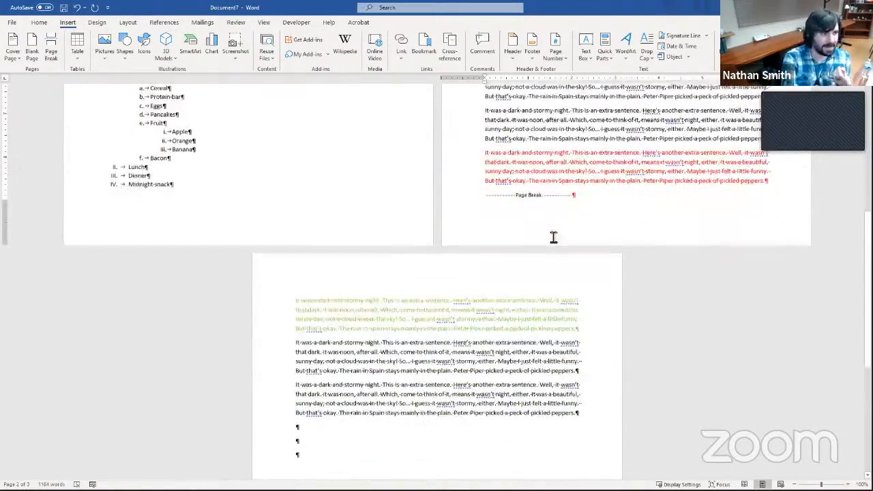
pyautogui.scroll(4, 554, 237)
pyautogui.scroll(5, 553, 237)
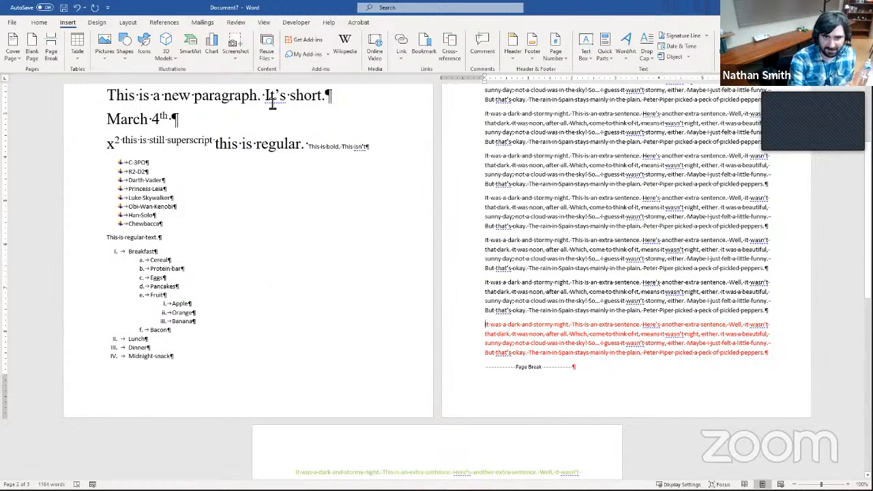
# Step: Apply the Narrow margin preset (0.5" on all sides) to the document and review the reflowed pages
pyautogui.click(126, 22)
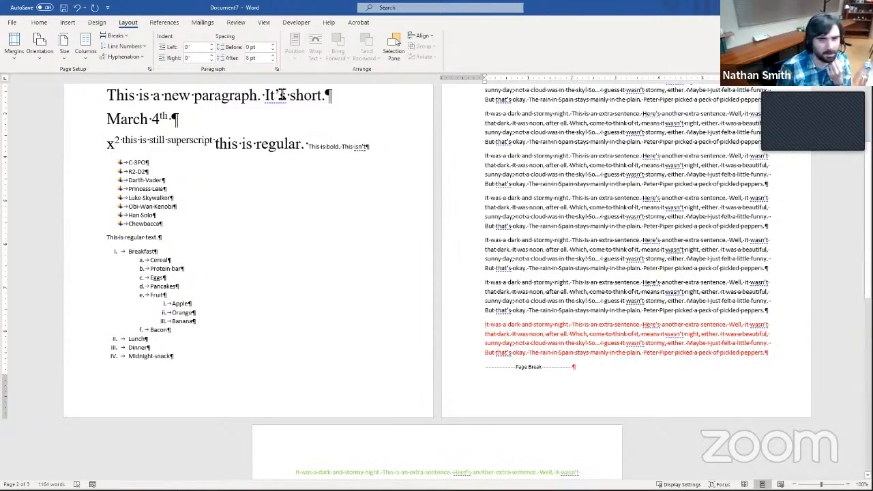
pyautogui.scroll(3, 257, 187)
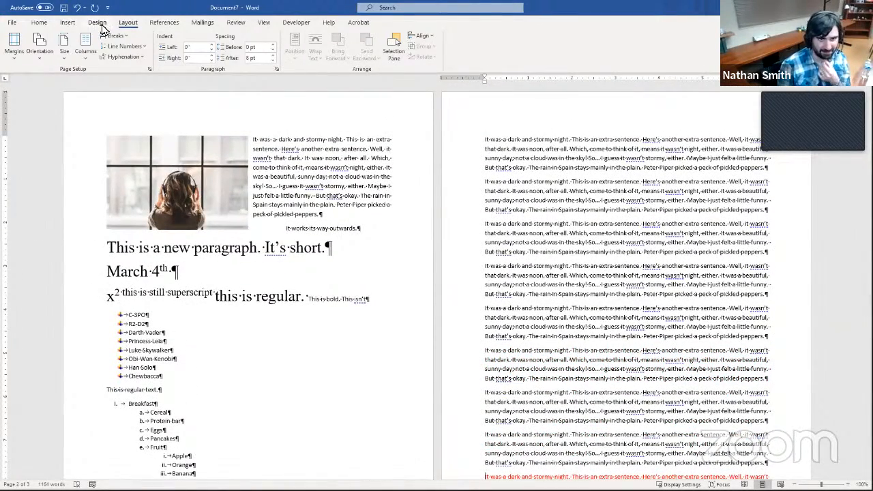
pyautogui.click(97, 23)
pyautogui.click(131, 25)
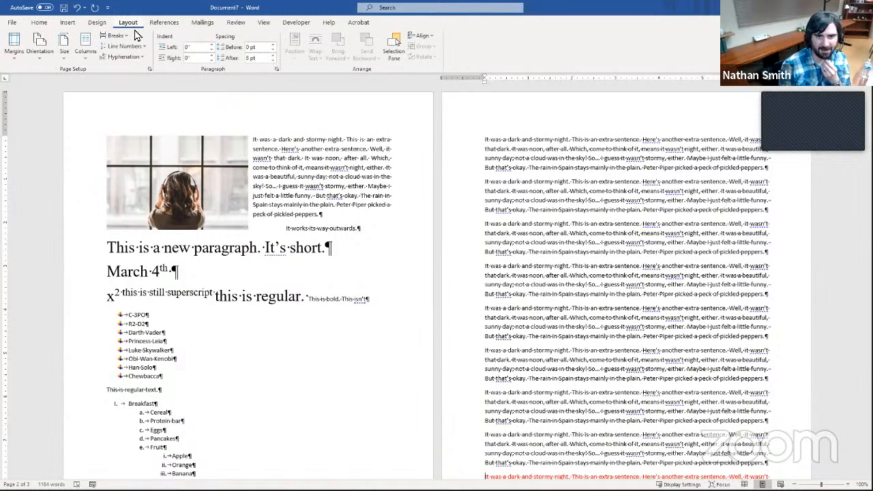
pyautogui.click(15, 60)
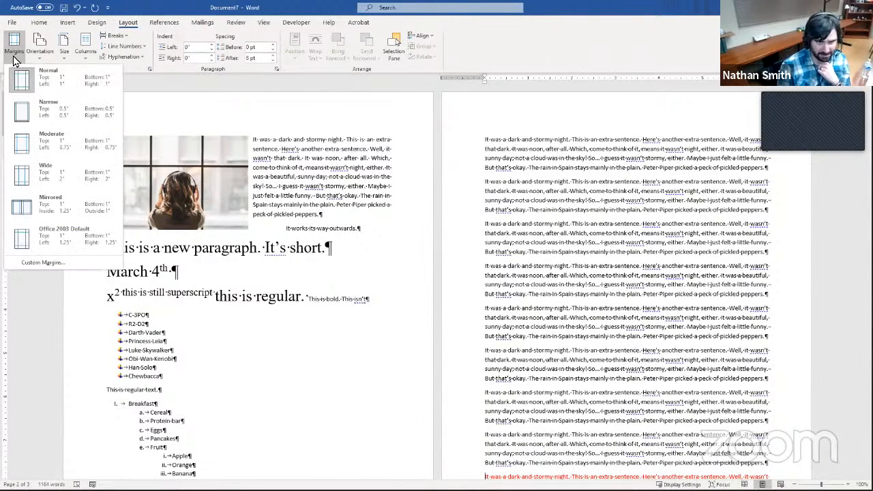
pyautogui.click(61, 112)
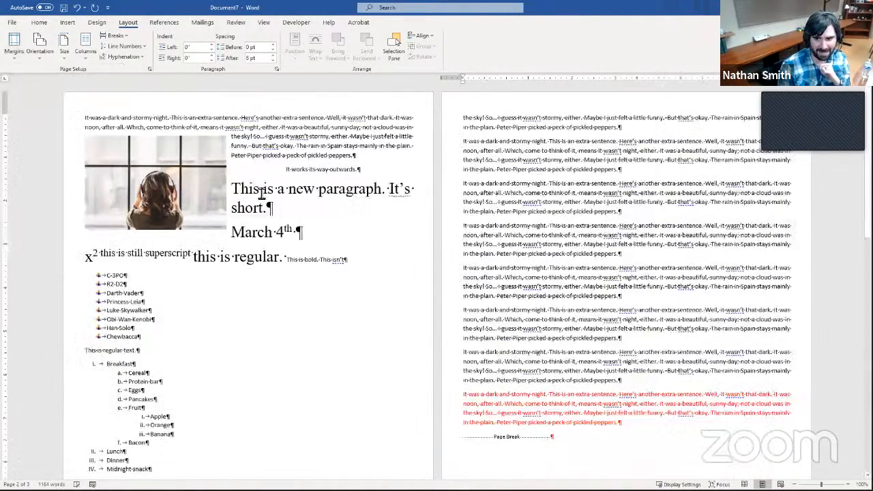
pyautogui.scroll(-5, 259, 246)
pyautogui.scroll(5, 259, 247)
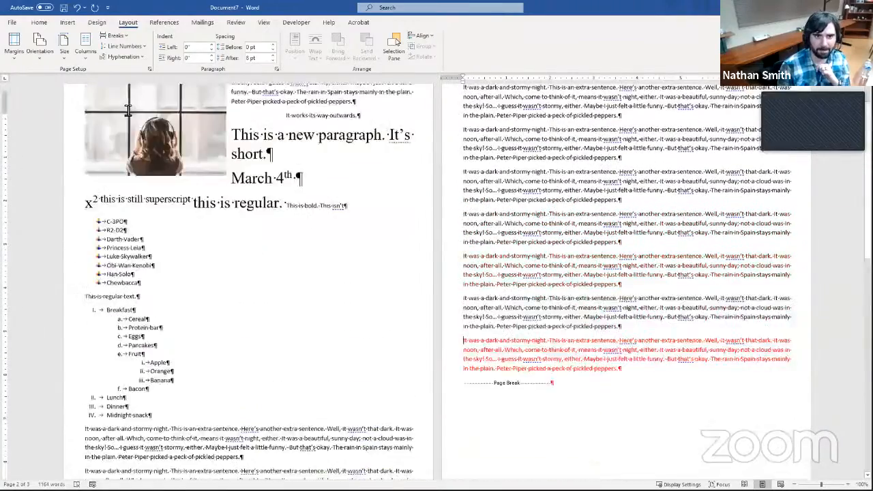
# Step: Try the Moderate margin preset on the document and return to the Narrow preset
pyautogui.click(17, 55)
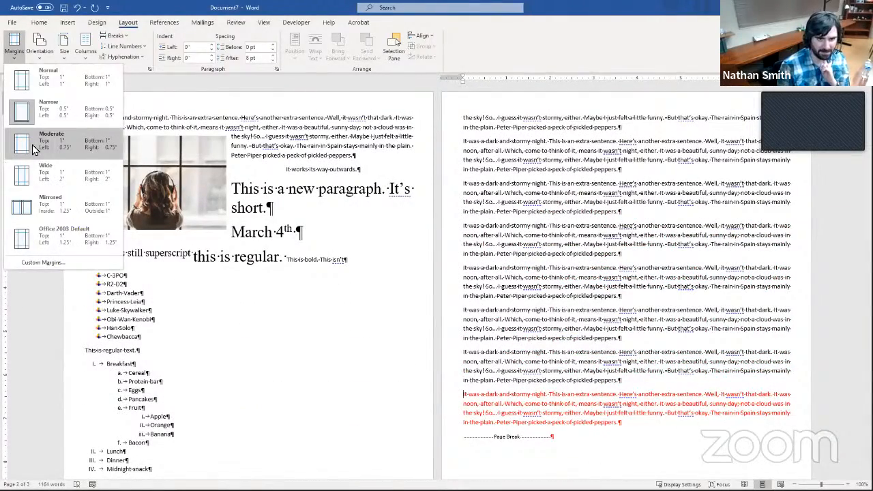
pyautogui.click(34, 150)
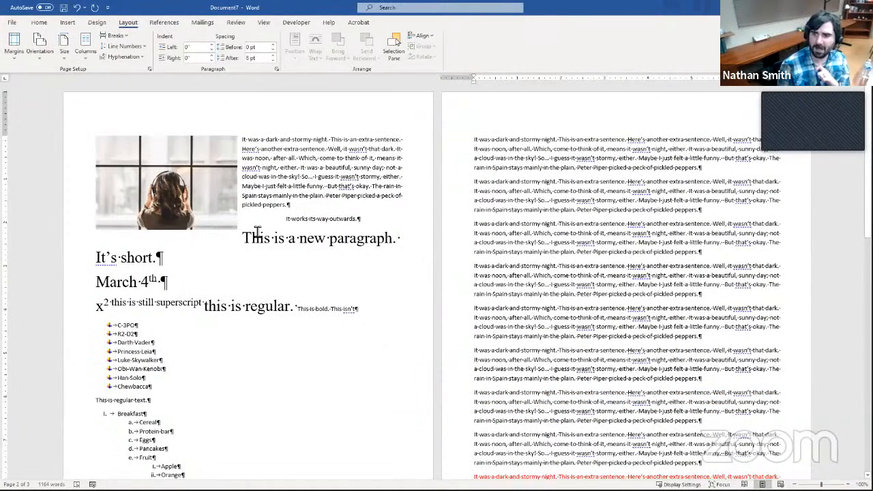
pyautogui.click(13, 48)
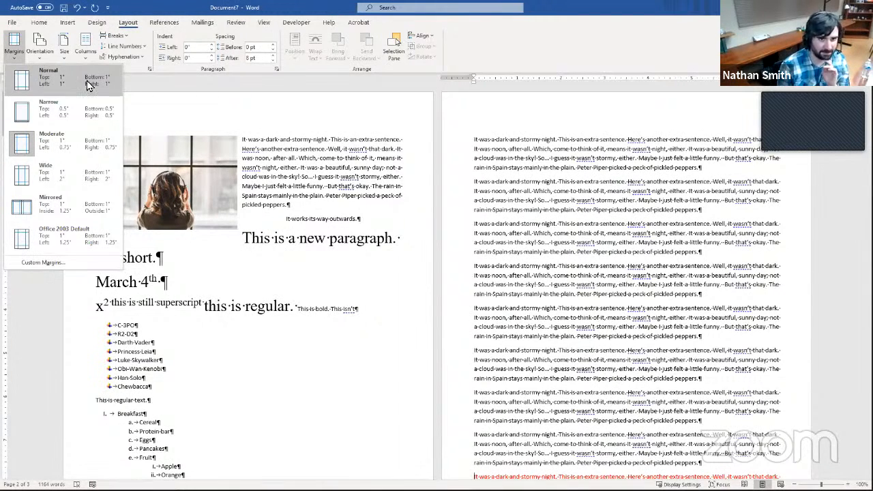
pyautogui.click(75, 109)
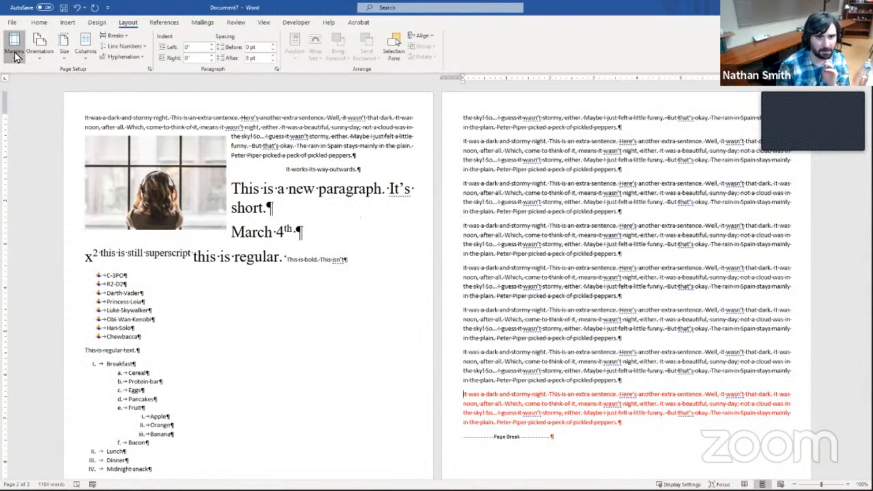
# Step: Undo the Narrow margin preset on the document
pyautogui.hotkey('ctrl', 'z')
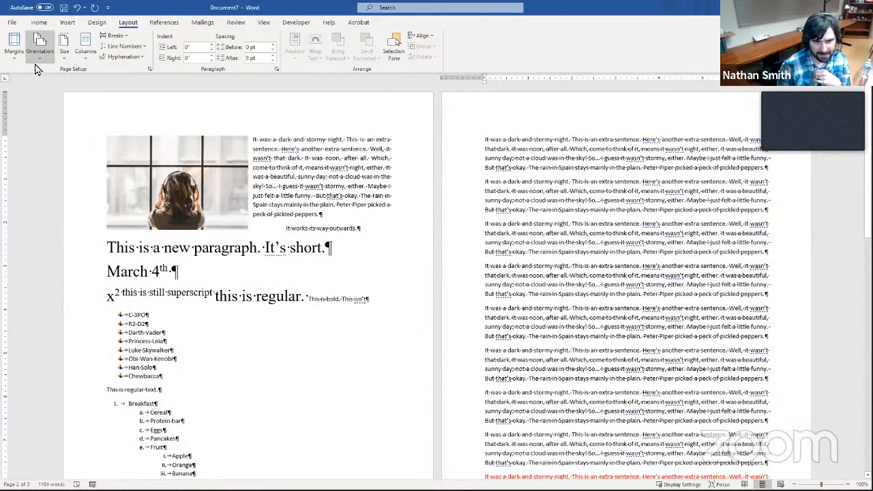
# Step: Try the Landscape orientation on the document, review the reflowed pages and return to Portrait
pyautogui.click(38, 56)
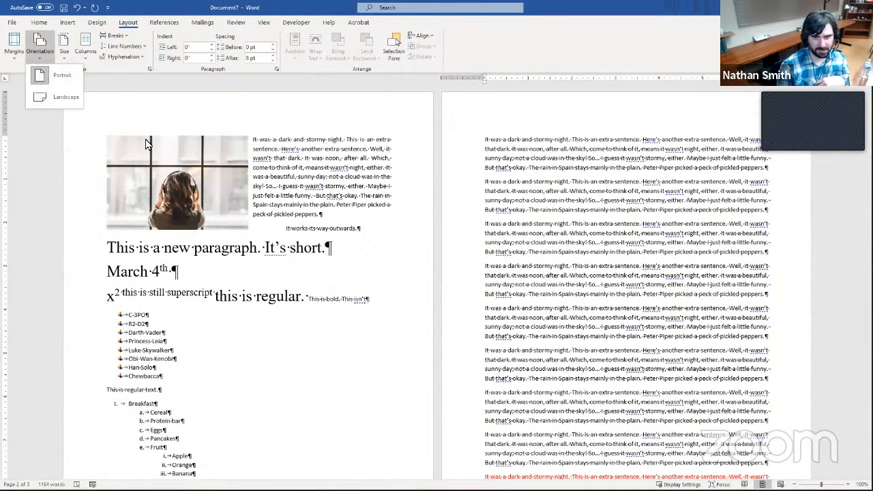
pyautogui.click(245, 144)
pyautogui.scroll(-3, 248, 153)
pyautogui.scroll(3, 247, 152)
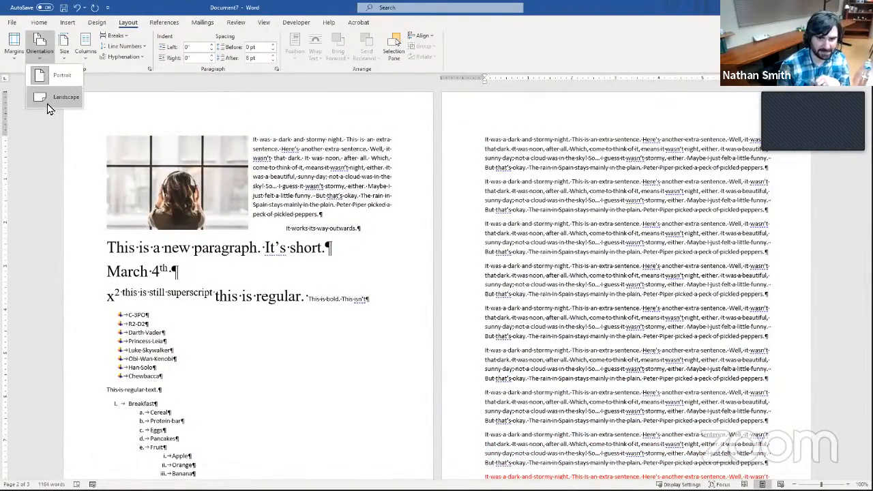
pyautogui.click(47, 102)
pyautogui.scroll(6, 361, 186)
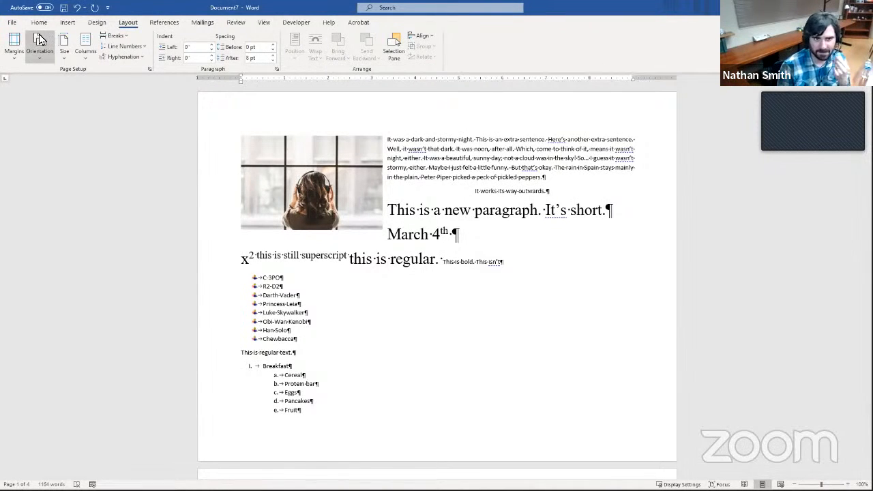
pyautogui.hotkey('ctrl', 'z')
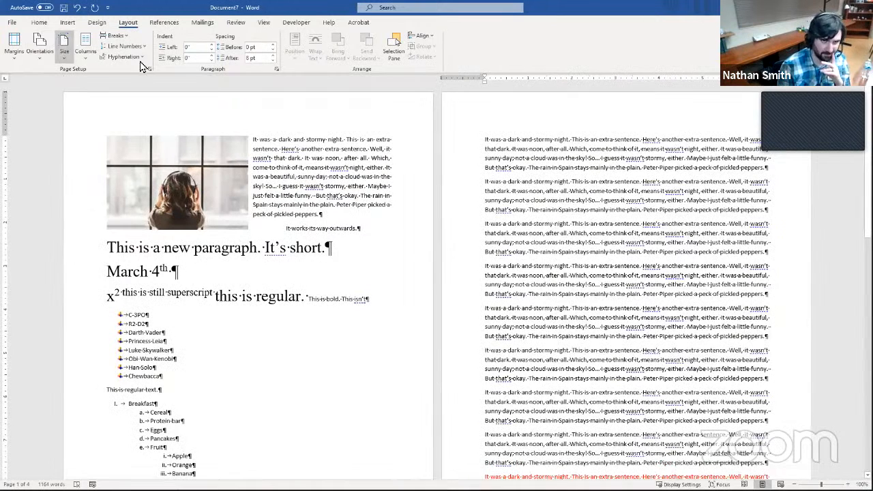
# Step: Try the Legal paper size (8.5" x 14") on the document, review all reflowed pages and return to Letter
pyautogui.click(63, 63)
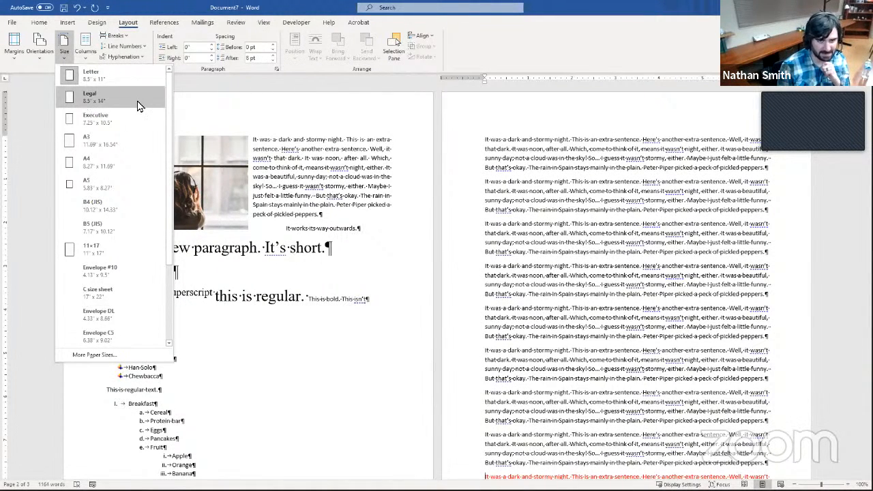
pyautogui.click(95, 97)
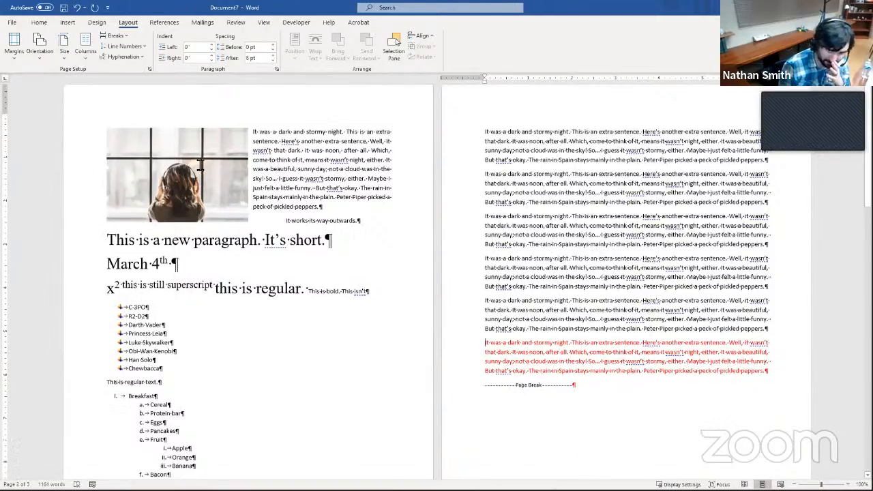
pyautogui.scroll(-3, 198, 165)
pyautogui.scroll(3, 199, 165)
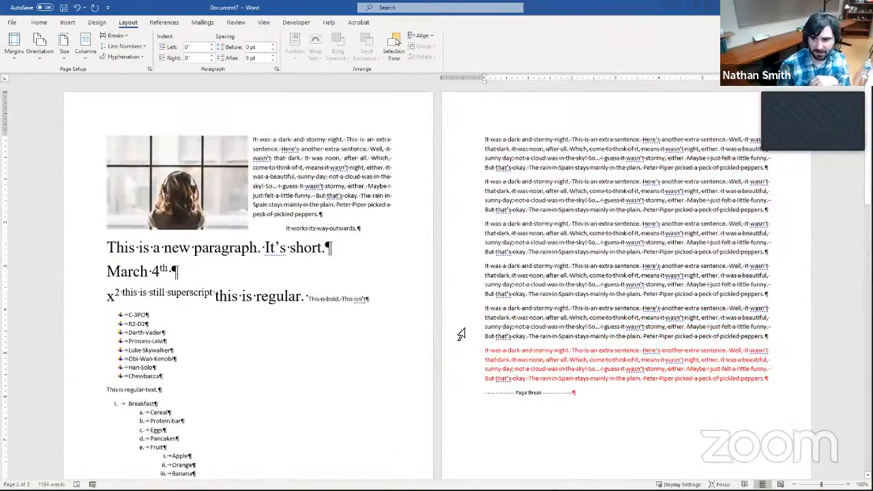
pyautogui.click(794, 484)
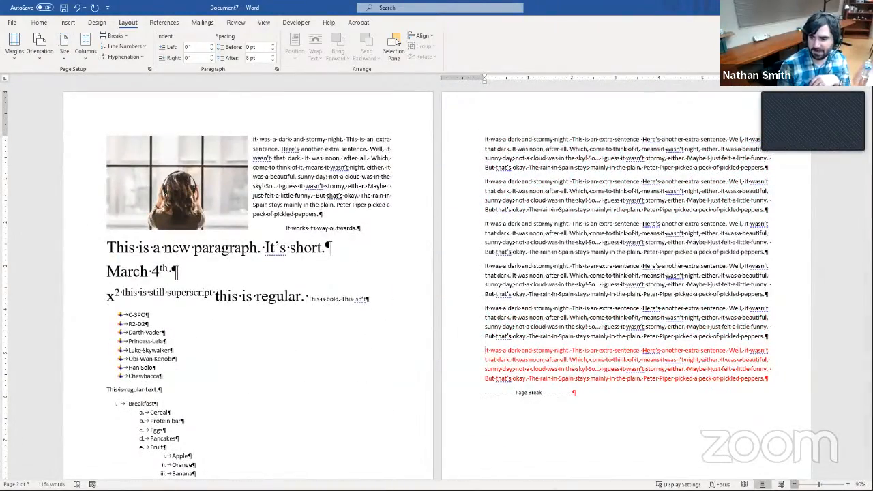
pyautogui.click(794, 484)
pyautogui.click(794, 484)
pyautogui.moveTo(814, 484)
pyautogui.mouseDown()
pyautogui.moveTo(827, 484)
pyautogui.moveTo(812, 484)
pyautogui.mouseUp()
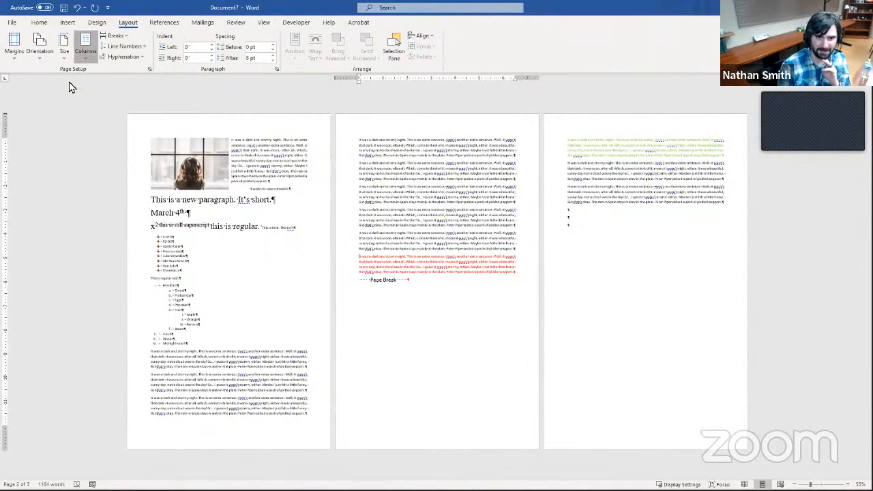
pyautogui.click(86, 56)
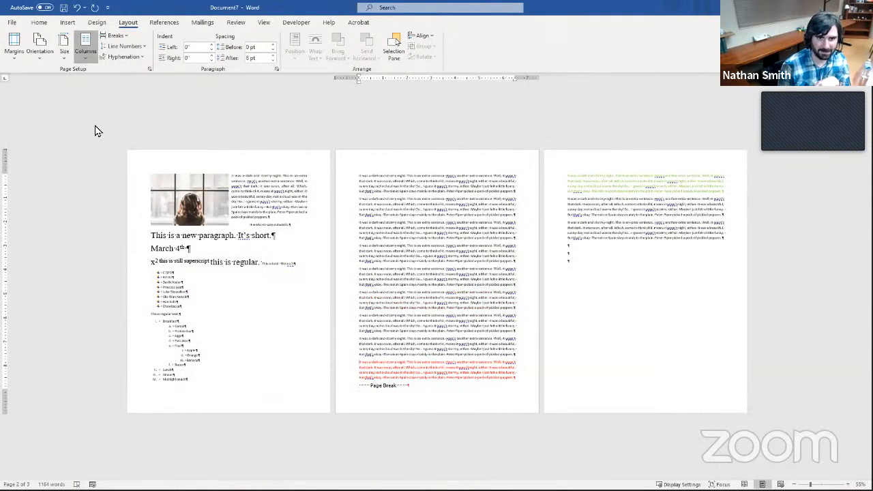
pyautogui.click(65, 57)
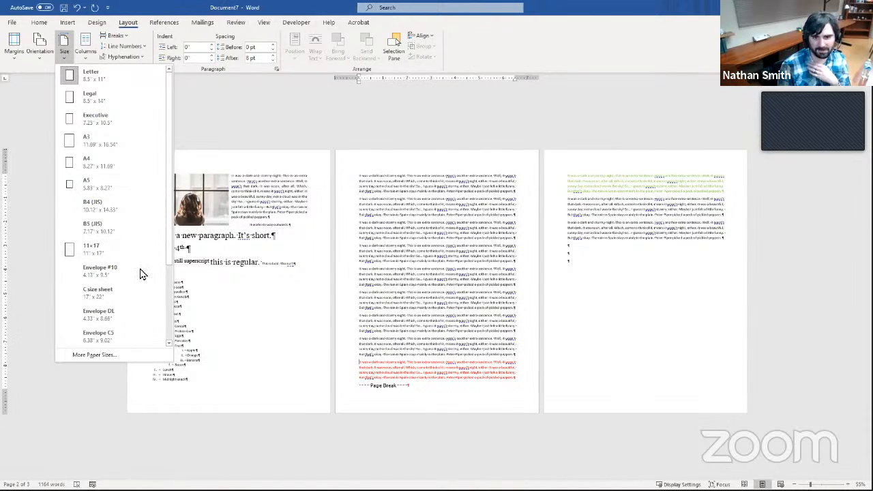
pyautogui.scroll(-3, 106, 287)
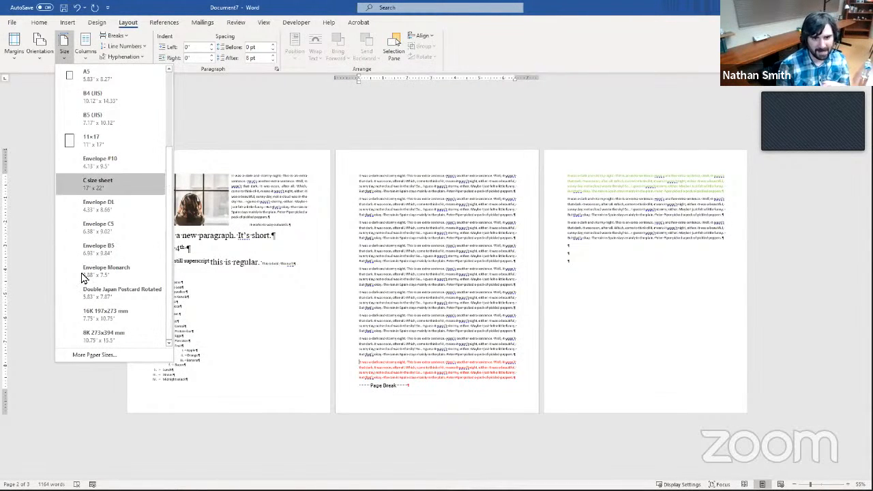
pyautogui.scroll(3, 133, 194)
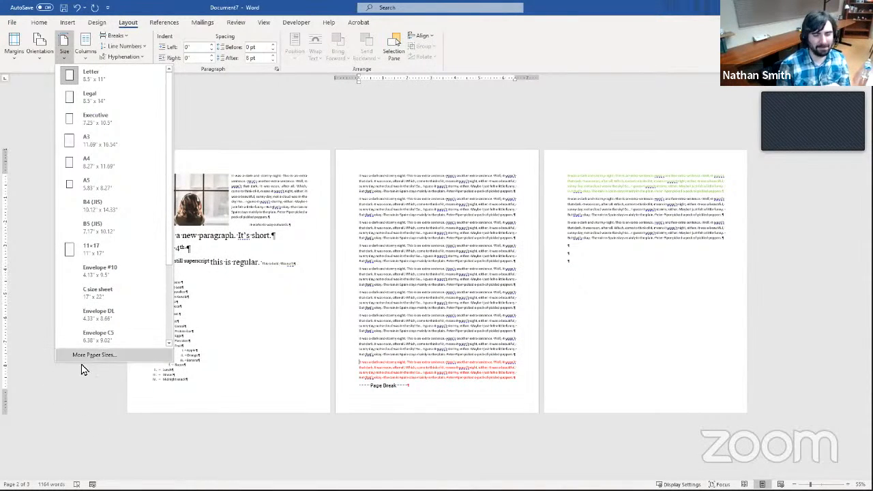
pyautogui.click(82, 423)
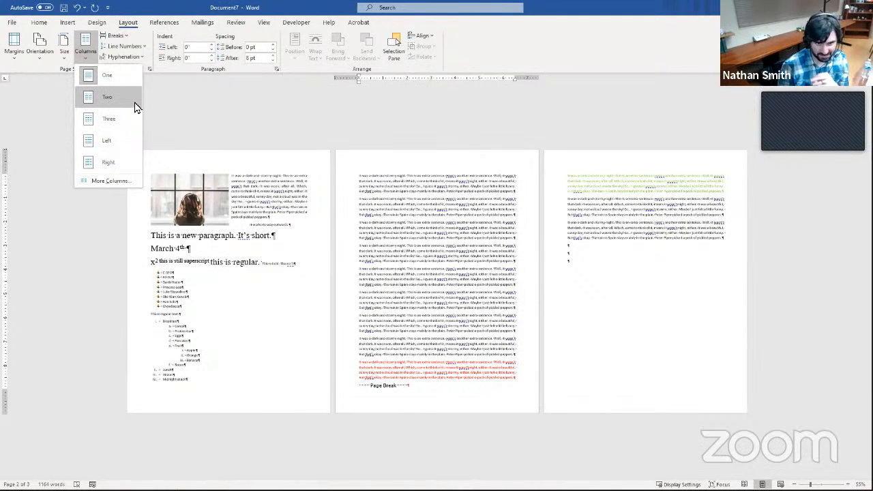
# Step: Try the Two, Three, Left and Right column layouts on the whole document and return to One column
pyautogui.click(134, 106)
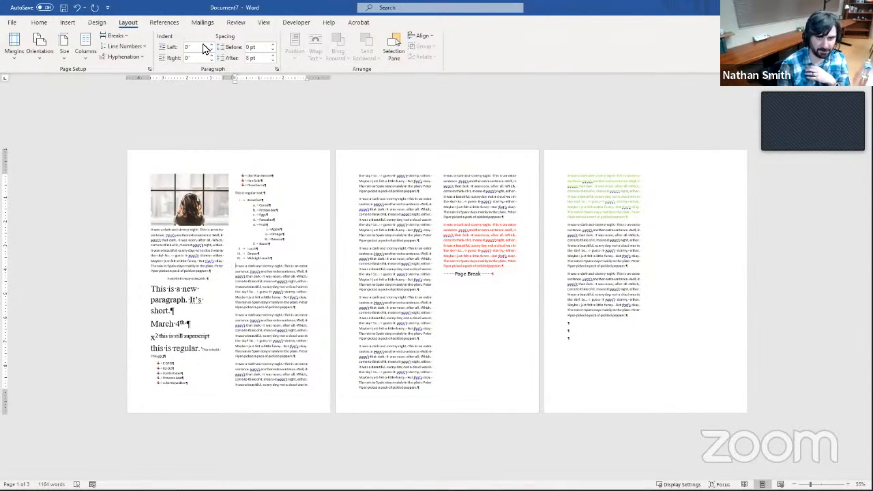
pyautogui.click(95, 53)
pyautogui.click(87, 122)
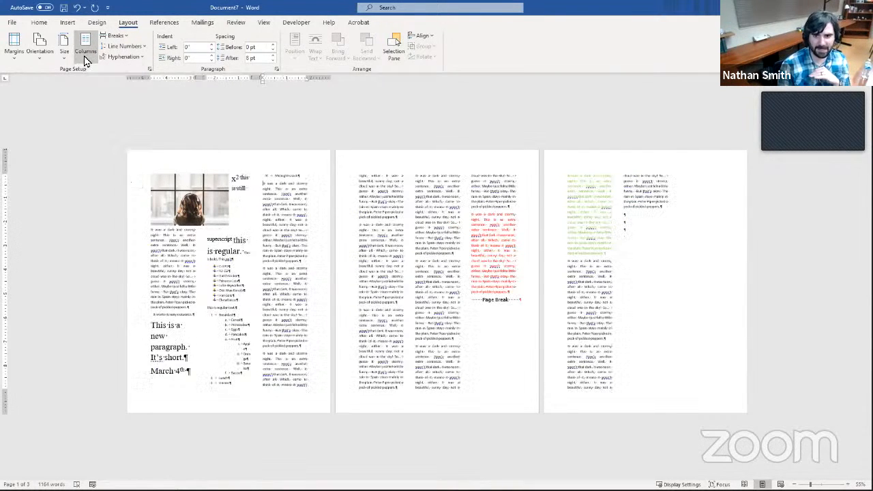
pyautogui.click(85, 48)
pyautogui.click(102, 146)
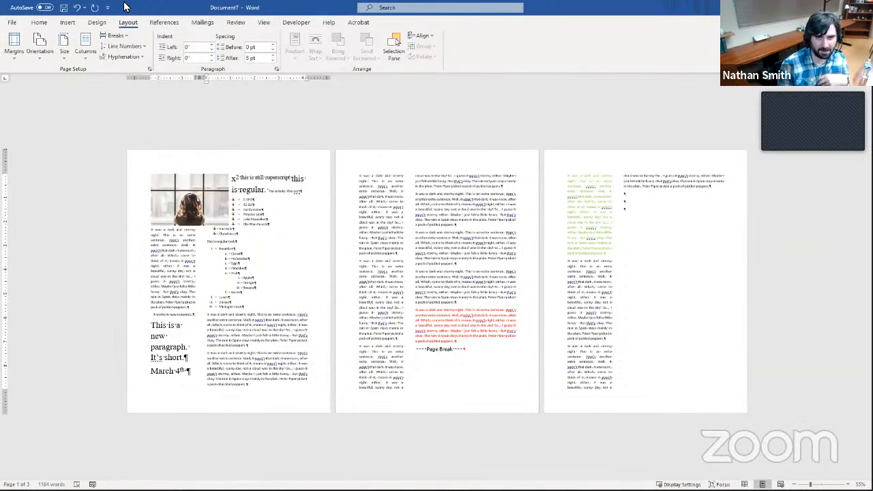
pyautogui.click(91, 171)
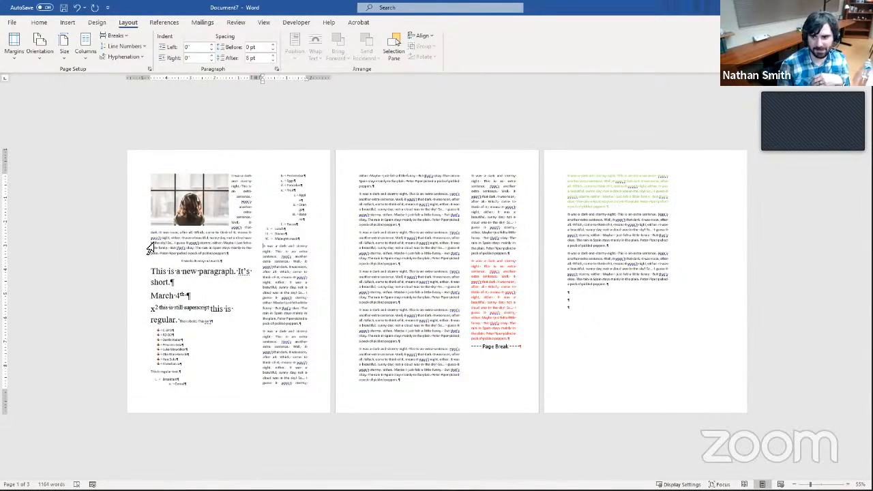
pyautogui.click(85, 49)
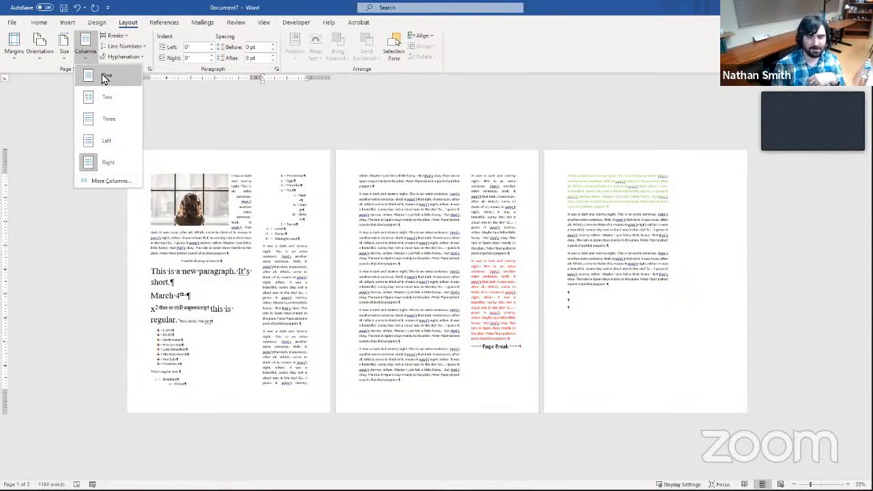
pyautogui.click(104, 77)
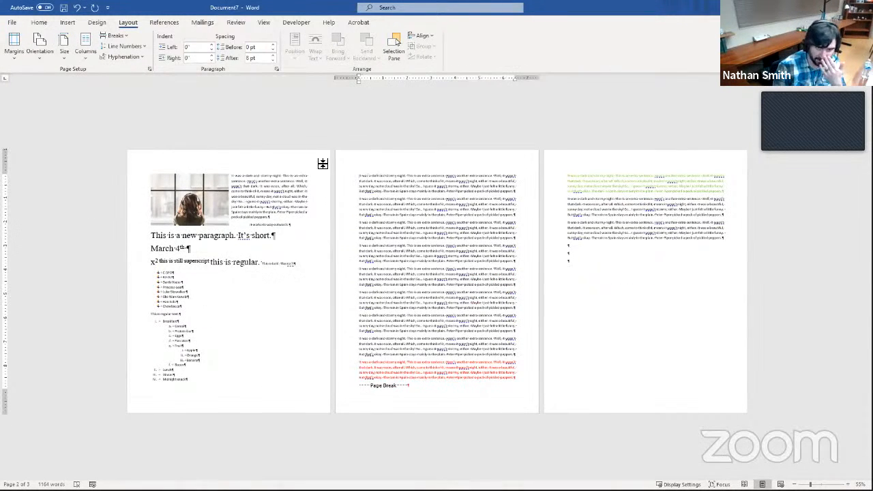
# Step: Try a two-column layout applied from the start of the second page with This point forward, and undo it
pyautogui.click(85, 183)
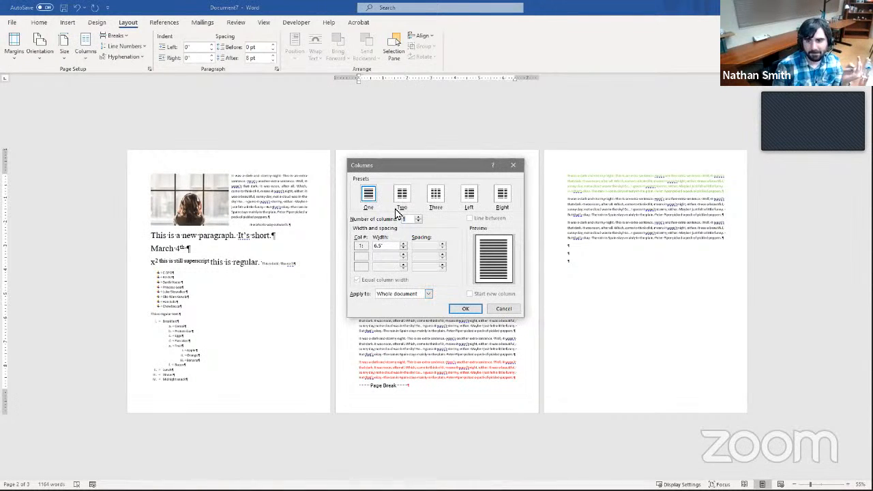
pyautogui.click(399, 296)
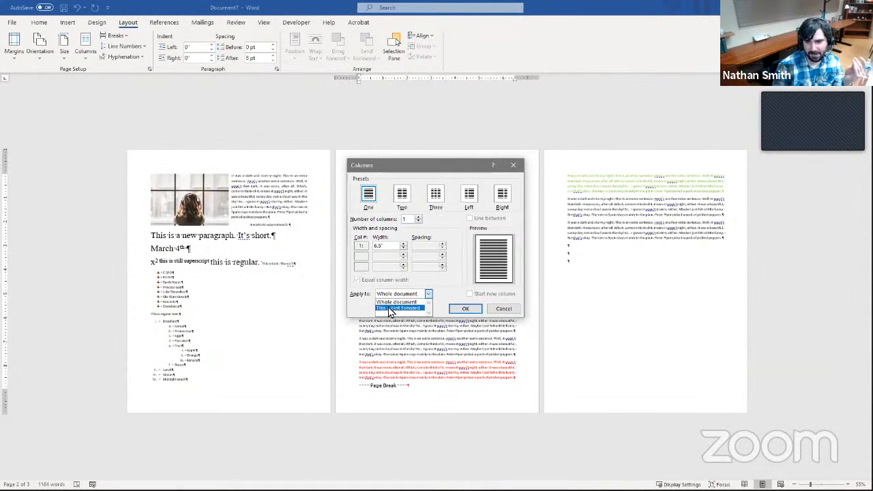
pyautogui.click(393, 308)
pyautogui.click(402, 195)
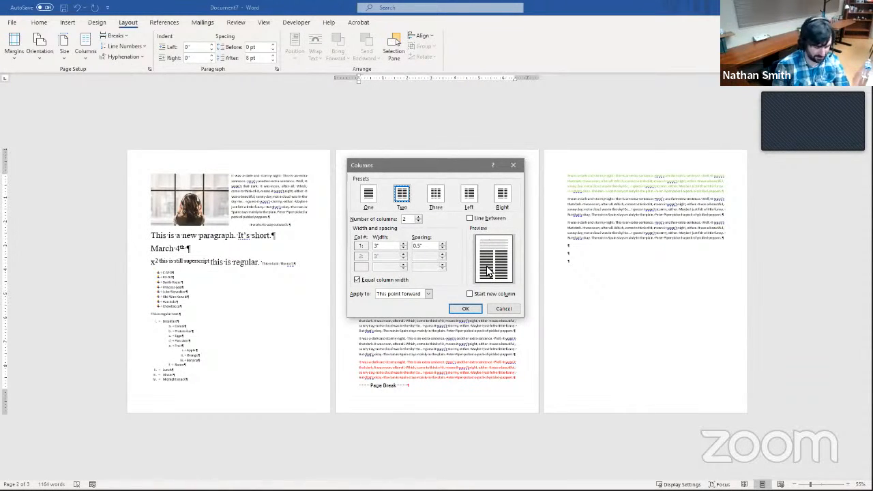
pyautogui.click(466, 310)
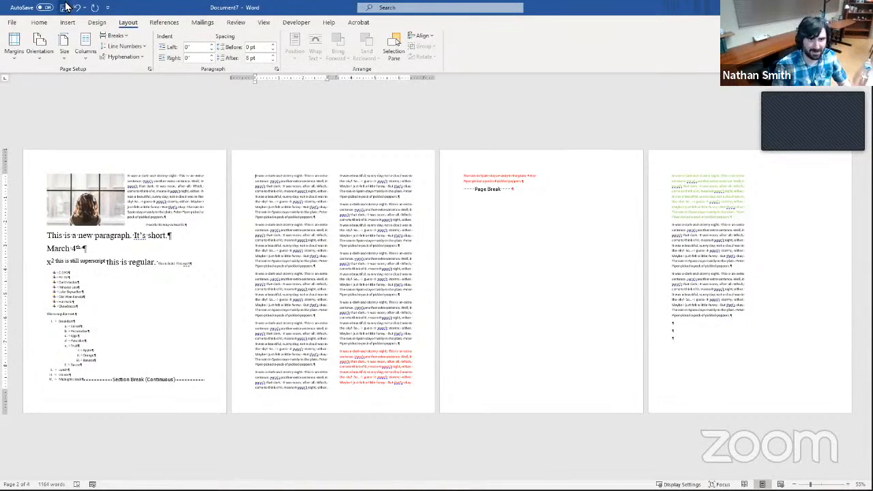
pyautogui.click(77, 8)
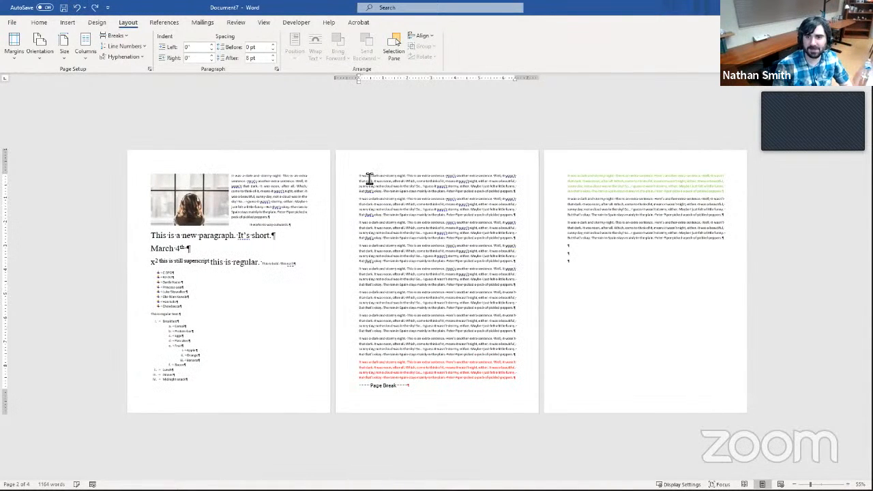
# Step: Apply a two-column layout to only the selected paragraphs on the second page, from the first through the red one
pyautogui.moveTo(362, 176); pyautogui.dragTo(526, 378)
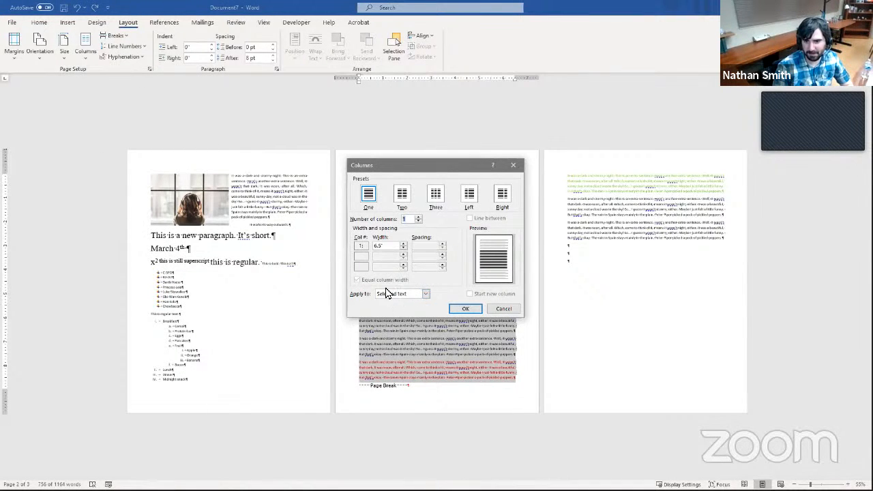
pyautogui.click(404, 197)
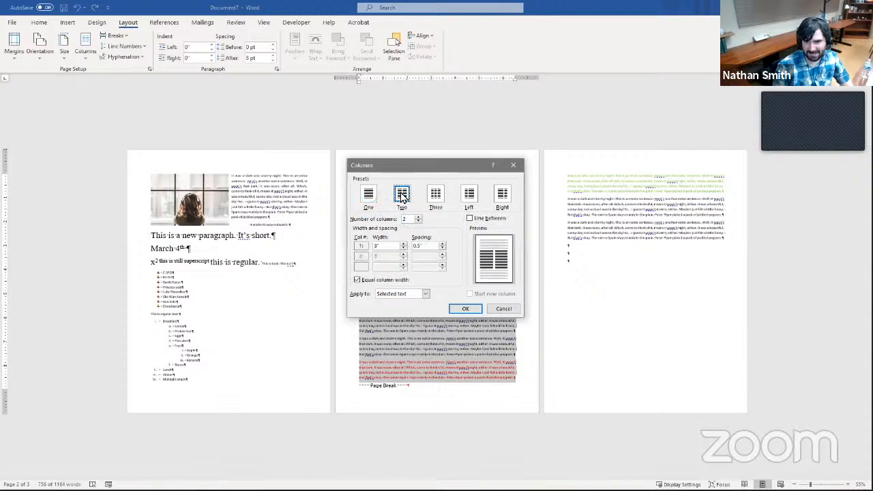
pyautogui.click(465, 308)
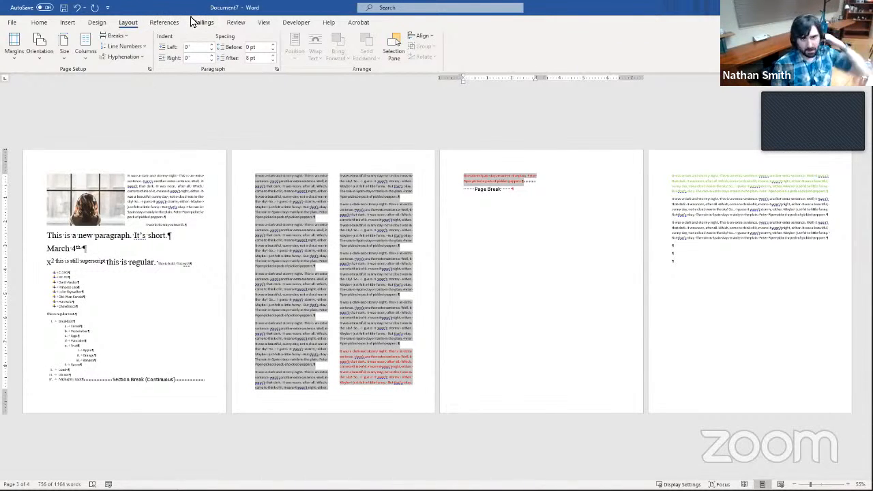
# Step: Insert a column break at the end of the third paragraph in the second page's first column
pyautogui.click(366, 275)
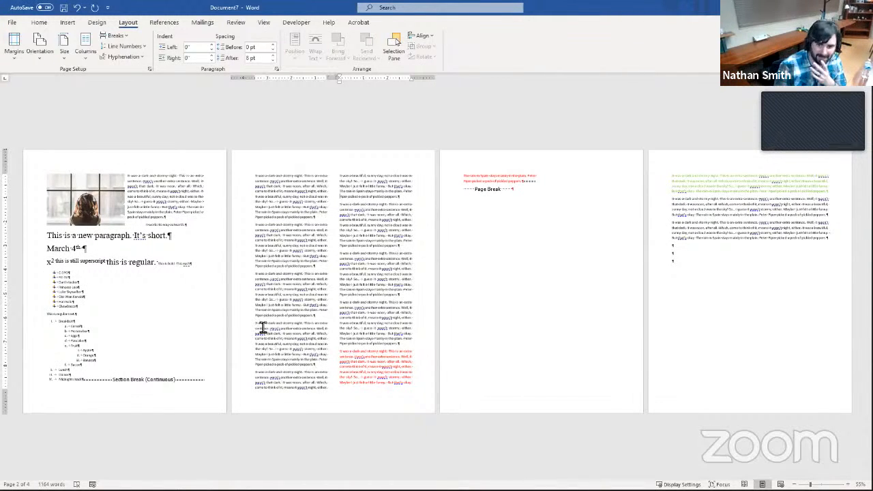
pyautogui.click(324, 319)
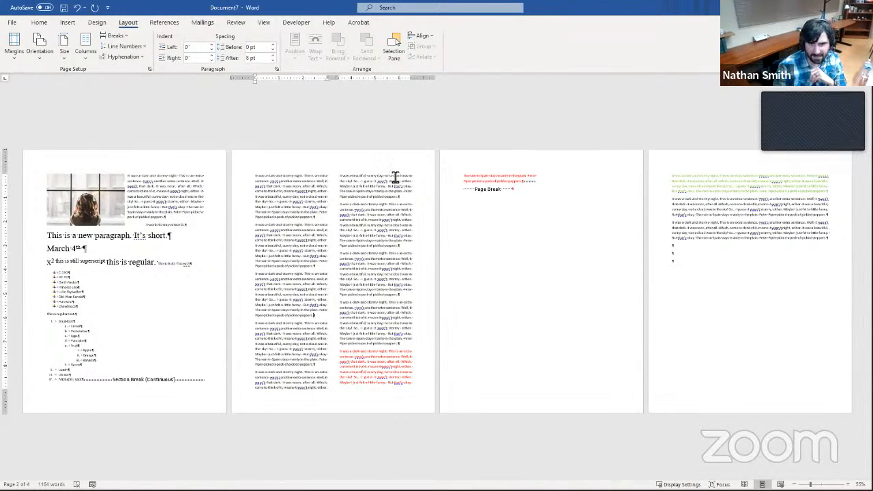
pyautogui.click(68, 23)
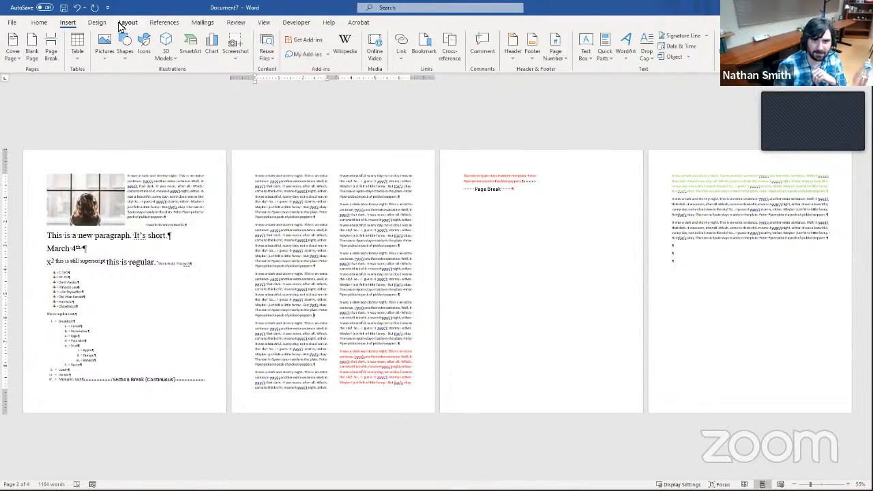
pyautogui.click(102, 24)
pyautogui.click(73, 24)
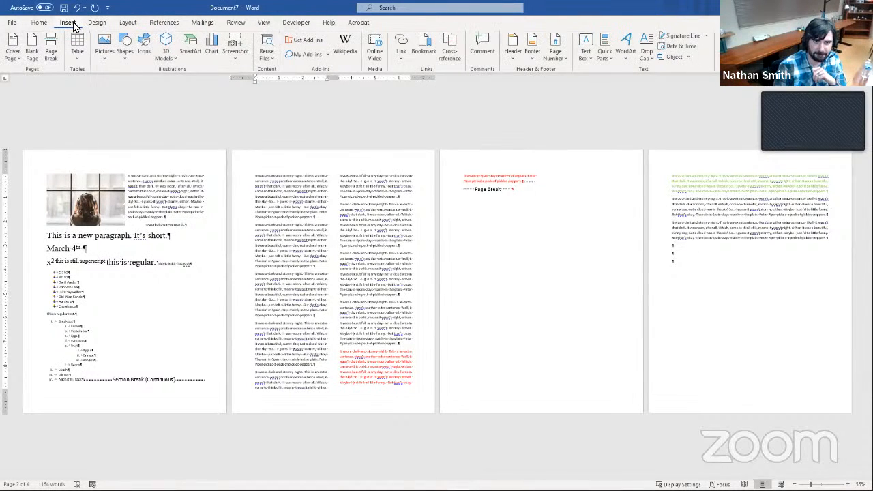
pyautogui.click(129, 25)
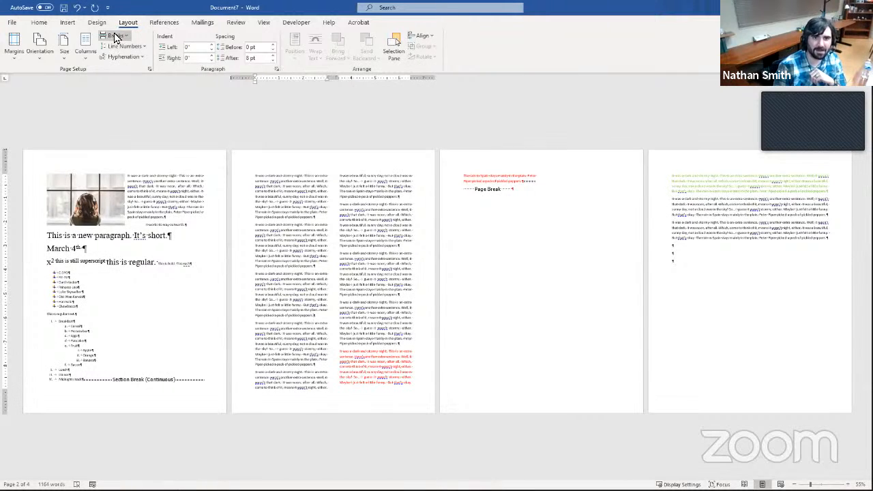
pyautogui.click(115, 36)
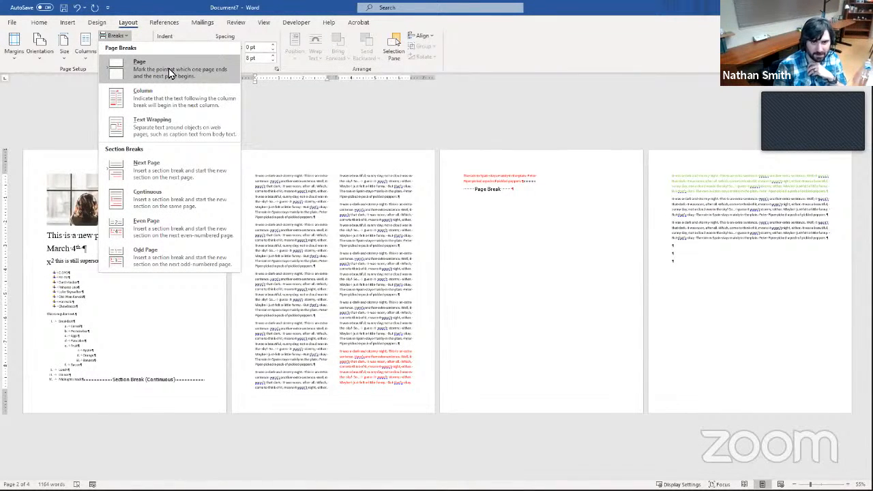
pyautogui.click(159, 109)
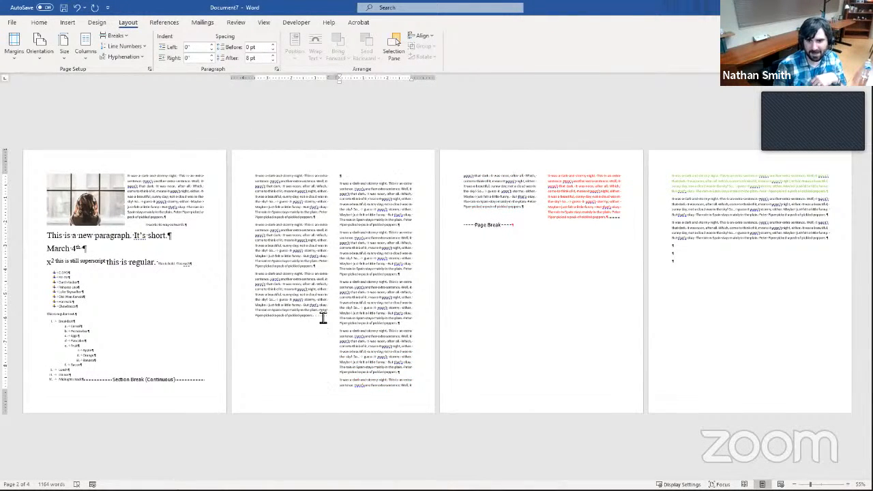